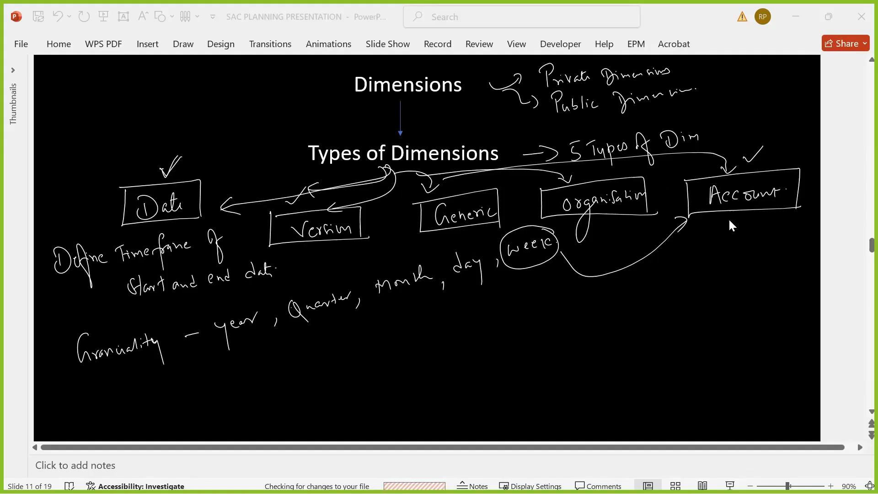
Underline the handwritten Account box twice and move on to the Account Dimension slide.
drag(723, 218, 749, 212)
drag(726, 225, 762, 218)
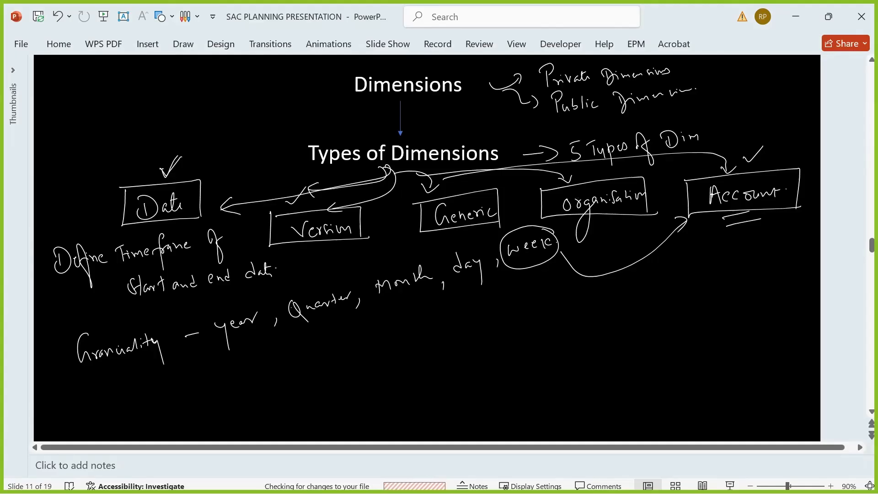
scroll(690, 252, down, 5)
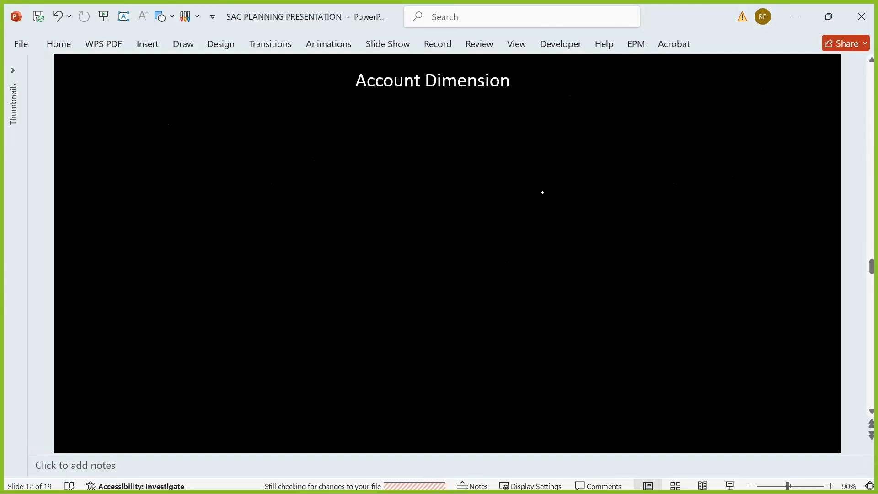
Draw a tall rectangle below the slide title, label it "Account Dimension" and fill it with short horizontal row lines.
key(ctrl+z)
mouse_move(262, 122)
mouse_down()
mouse_move(325, 114)
mouse_move(322, 230)
mouse_up()
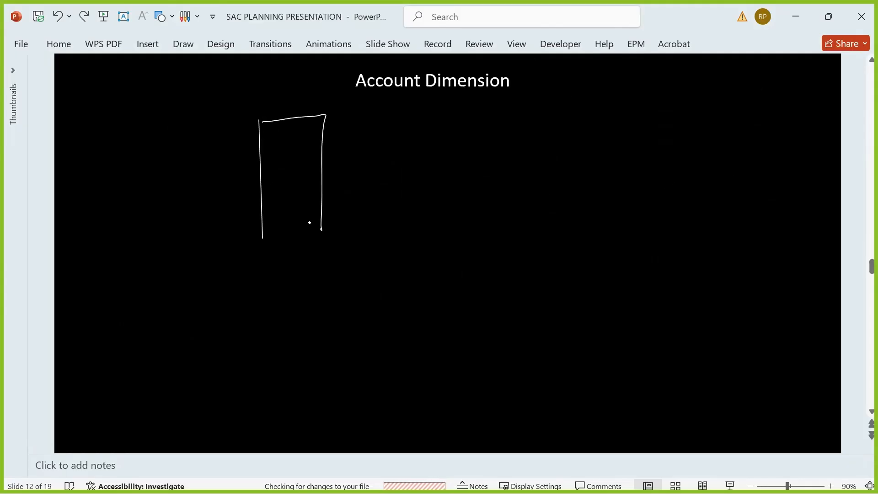
drag(265, 239, 328, 231)
mouse_move(273, 108)
mouse_down()
mouse_move(322, 95)
mouse_move(380, 98)
mouse_up()
mouse_move(272, 134)
mouse_down()
mouse_move(302, 130)
mouse_move(301, 142)
mouse_up()
mouse_move(273, 153)
mouse_down()
mouse_move(300, 151)
mouse_move(302, 161)
mouse_up()
drag(275, 174, 301, 172)
drag(274, 185, 301, 182)
drag(277, 197, 306, 193)
drag(276, 216, 307, 228)
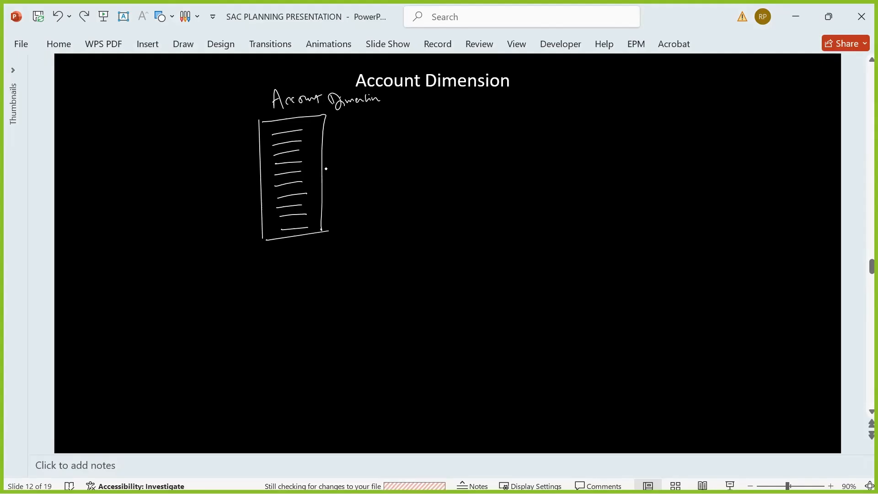
Draw an arrow out of the rectangle, handwrite "Chart of Account of Financial Planning." beside it and double-underline "Chart of Account".
mouse_move(323, 171)
mouse_down()
mouse_move(377, 170)
mouse_move(396, 156)
mouse_move(424, 174)
mouse_move(419, 159)
mouse_move(471, 124)
mouse_move(503, 147)
mouse_up()
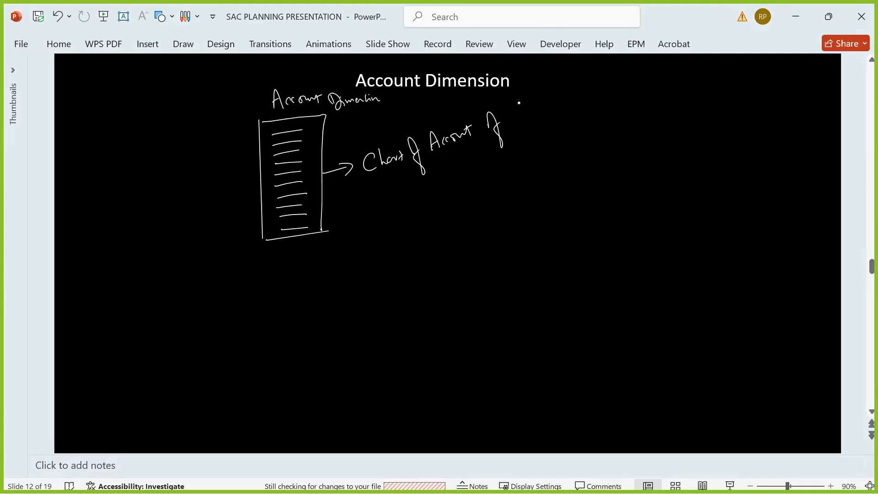
mouse_move(510, 108)
mouse_down()
mouse_move(510, 122)
mouse_move(518, 102)
mouse_up()
drag(509, 114, 538, 108)
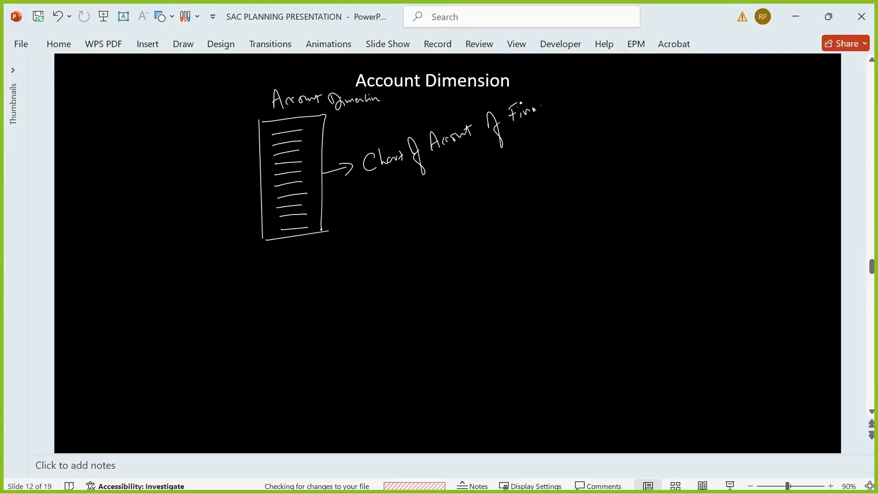
mouse_move(540, 111)
mouse_down()
mouse_move(570, 91)
mouse_move(584, 98)
mouse_move(595, 80)
mouse_move(620, 81)
mouse_move(631, 105)
mouse_up()
click(618, 74)
click(639, 84)
click(643, 83)
mouse_move(378, 183)
mouse_down()
mouse_move(483, 147)
mouse_move(471, 151)
mouse_up()
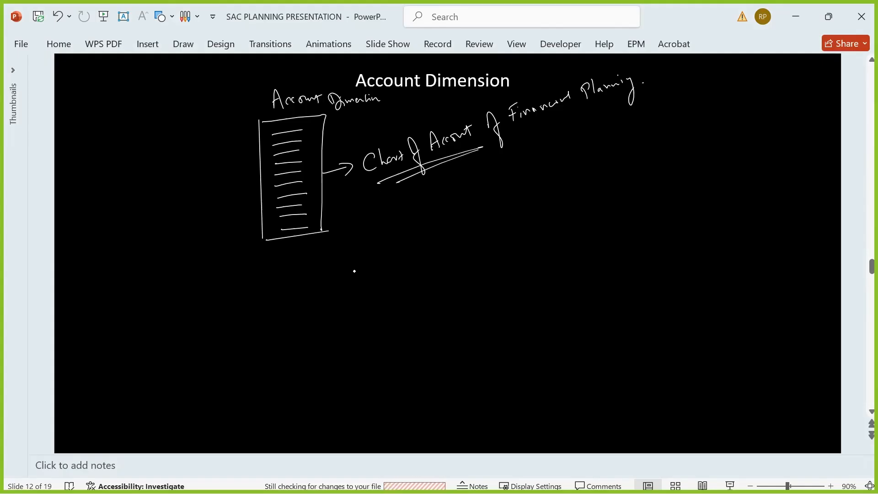
Draw a second arrow out of the rectangle and handwrite "Profit & Loss Statement and Balance Sheet Statement" beside it.
drag(322, 223, 345, 220)
mouse_move(382, 203)
mouse_down()
mouse_move(386, 222)
mouse_move(385, 209)
mouse_move(402, 210)
mouse_move(414, 225)
mouse_move(427, 206)
mouse_move(443, 214)
mouse_up()
drag(462, 179, 476, 196)
mouse_move(487, 185)
mouse_down()
mouse_move(481, 195)
mouse_move(560, 165)
mouse_up()
mouse_move(468, 215)
mouse_down()
mouse_move(471, 227)
mouse_move(488, 219)
mouse_up()
mouse_move(403, 257)
mouse_down()
mouse_move(410, 273)
mouse_move(479, 229)
mouse_move(520, 231)
mouse_move(579, 198)
mouse_up()
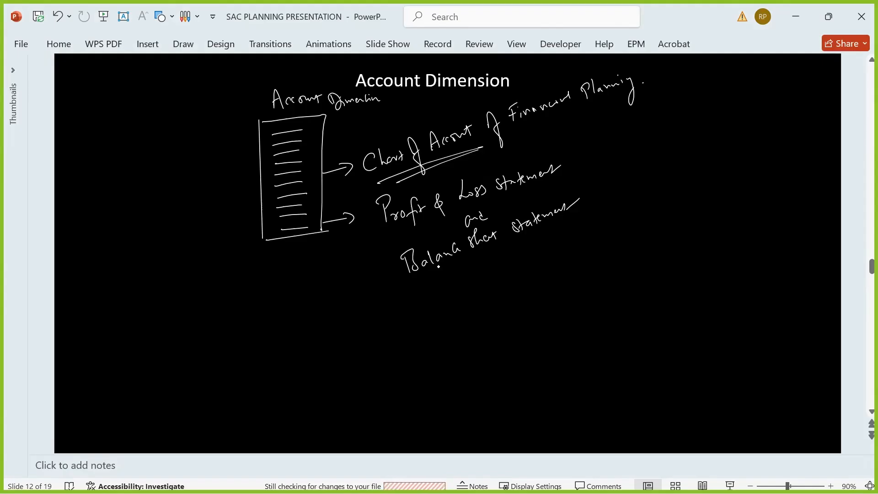
Handwrite "KPI Account" below the Balance Sheet Statement line.
drag(422, 289, 426, 311)
mouse_move(434, 289)
mouse_down()
mouse_move(435, 309)
mouse_move(456, 283)
mouse_up()
drag(451, 284, 451, 303)
drag(447, 305, 508, 269)
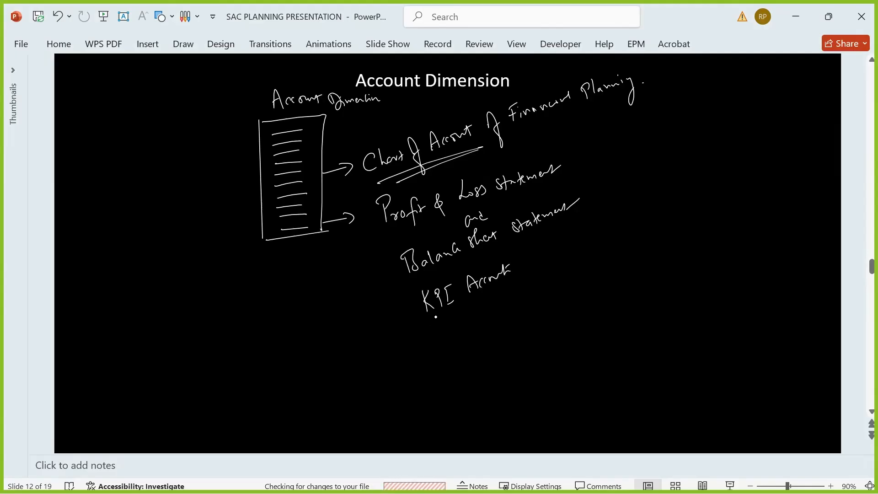
mouse_move(444, 330)
mouse_down()
mouse_move(441, 343)
mouse_move(460, 339)
mouse_move(464, 324)
mouse_move(467, 336)
mouse_up()
drag(464, 330, 470, 325)
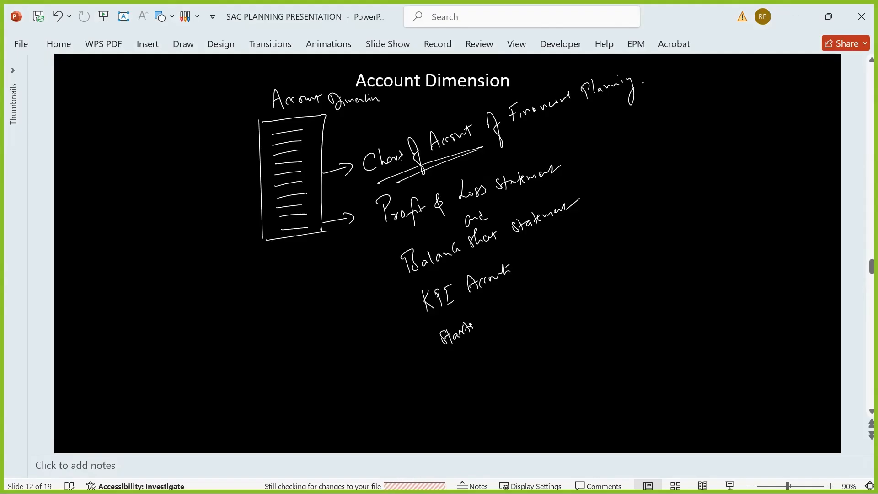
key(ctrl+z)
key(ctrl+z)
key(ctrl+z)
key(ctrl+z)
key(ctrl+z)
key(ctrl+z)
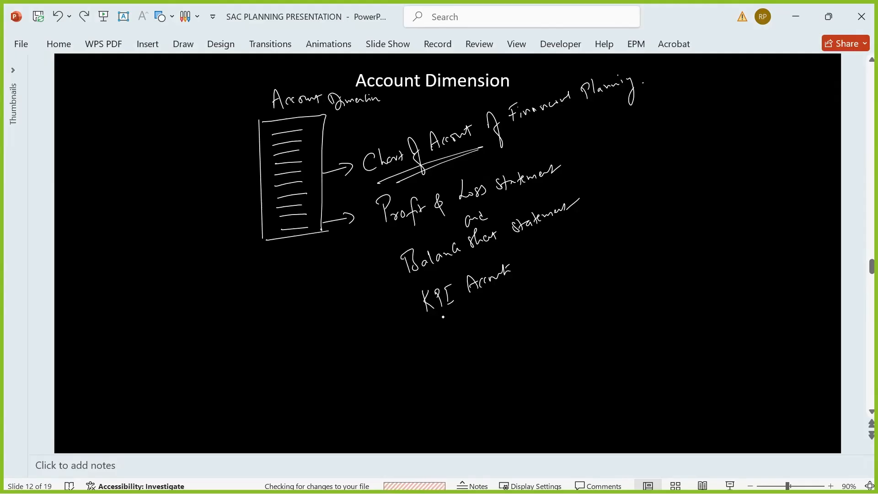
Handwrite "Statistical Accounts" below the KPI Account line.
drag(443, 326, 440, 338)
mouse_move(449, 325)
mouse_down()
mouse_move(451, 337)
mouse_move(464, 318)
mouse_move(497, 312)
mouse_move(548, 273)
mouse_up()
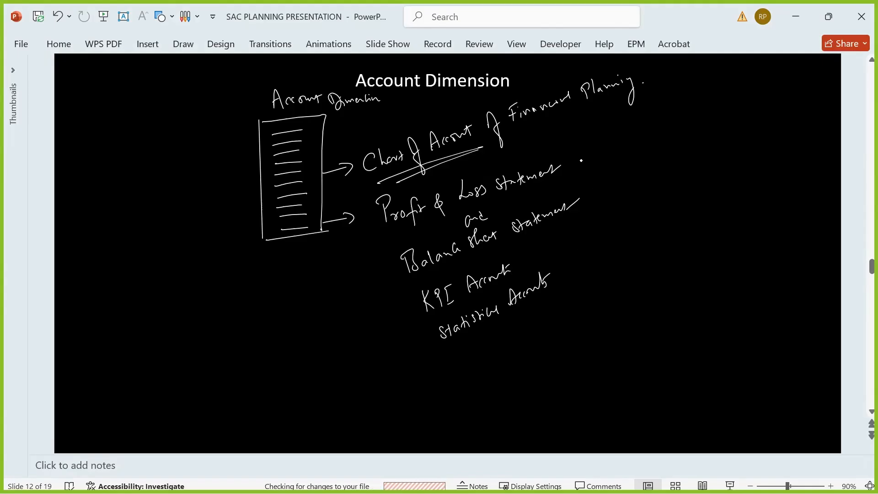
Add arrowed examples: "Sales Revenue, Salary Expense" beside Profit & Loss Statement and "Cash, Inventory, Loans, Capital, Retained Earnings" beside Balance Sheet Statement.
mouse_move(587, 158)
mouse_down()
mouse_move(623, 142)
mouse_move(637, 147)
mouse_move(717, 128)
mouse_move(742, 95)
mouse_move(765, 110)
mouse_move(784, 91)
mouse_move(785, 110)
mouse_move(801, 90)
mouse_up()
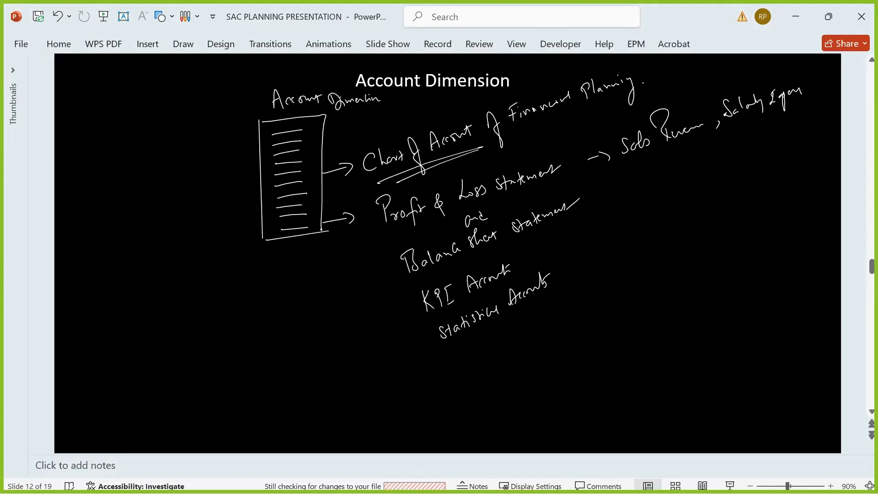
drag(604, 202, 621, 200)
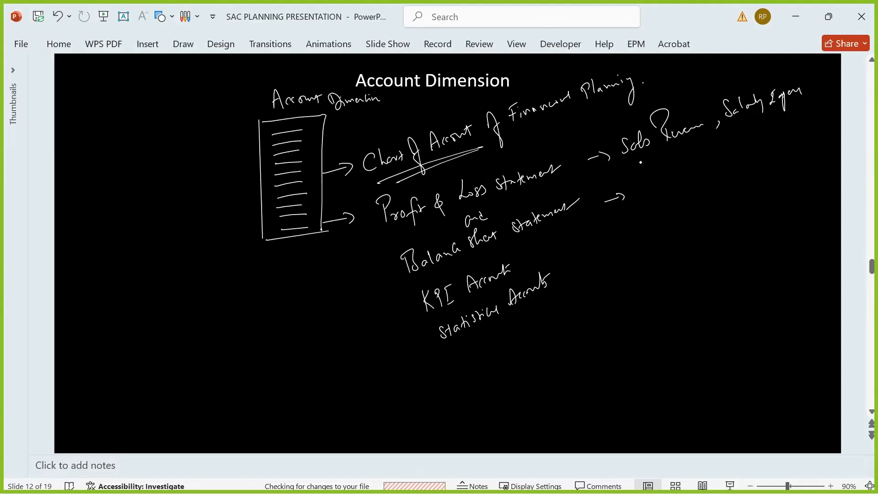
mouse_move(650, 179)
mouse_down()
mouse_move(643, 190)
mouse_move(742, 143)
mouse_move(749, 156)
mouse_up()
mouse_move(761, 126)
mouse_down()
mouse_move(770, 136)
mouse_move(786, 131)
mouse_up()
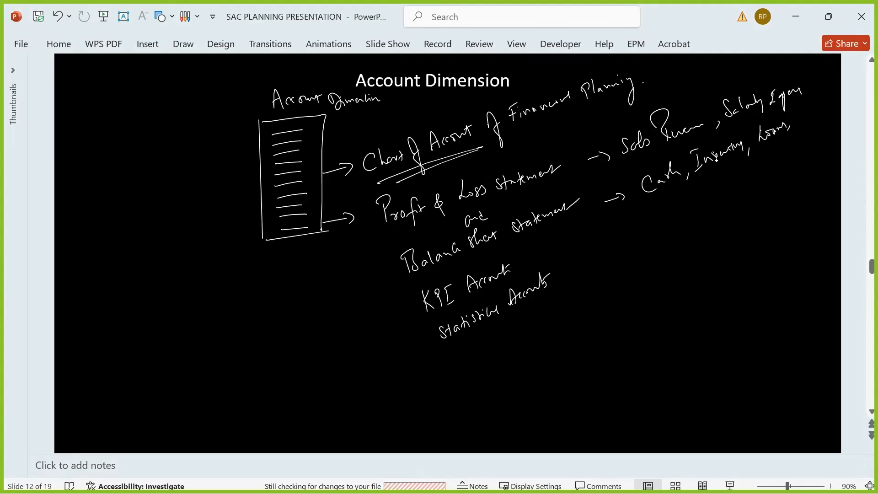
mouse_move(670, 197)
mouse_down()
mouse_move(700, 184)
mouse_move(719, 195)
mouse_move(729, 171)
mouse_move(745, 166)
mouse_up()
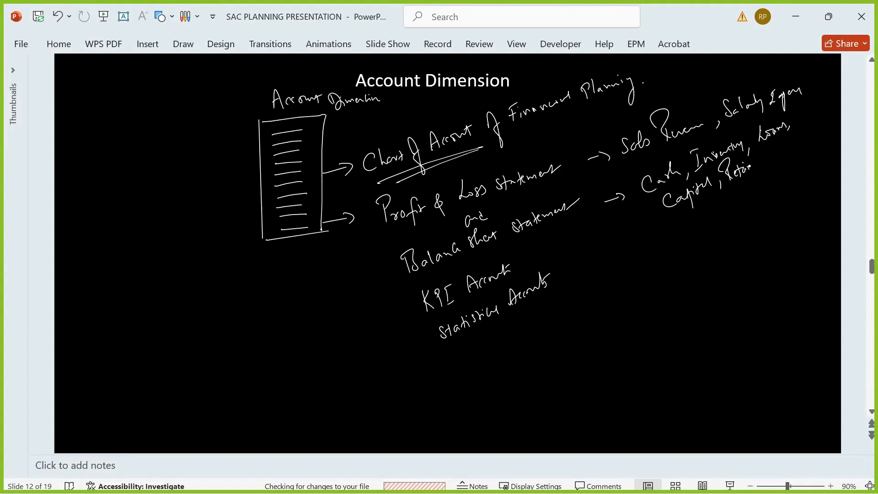
mouse_move(746, 172)
mouse_down()
mouse_move(764, 152)
mouse_move(777, 144)
mouse_move(783, 153)
mouse_move(817, 129)
mouse_up()
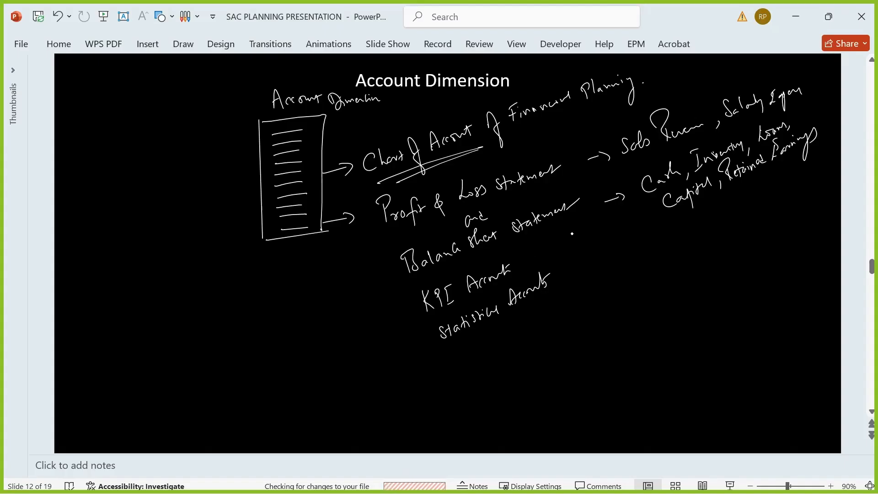
Add arrowed examples: "Gross Profit %, Margin %" for KPI Account and "Head Count" for Statistical Accounts.
drag(570, 252, 612, 249)
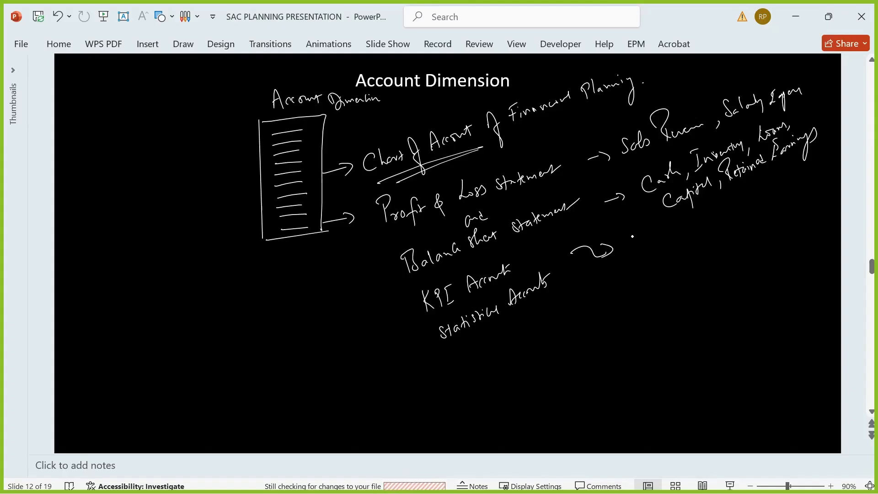
mouse_move(630, 240)
mouse_down()
mouse_move(679, 228)
mouse_move(690, 243)
mouse_move(698, 224)
mouse_move(718, 213)
mouse_move(727, 220)
mouse_move(740, 194)
mouse_move(788, 178)
mouse_up()
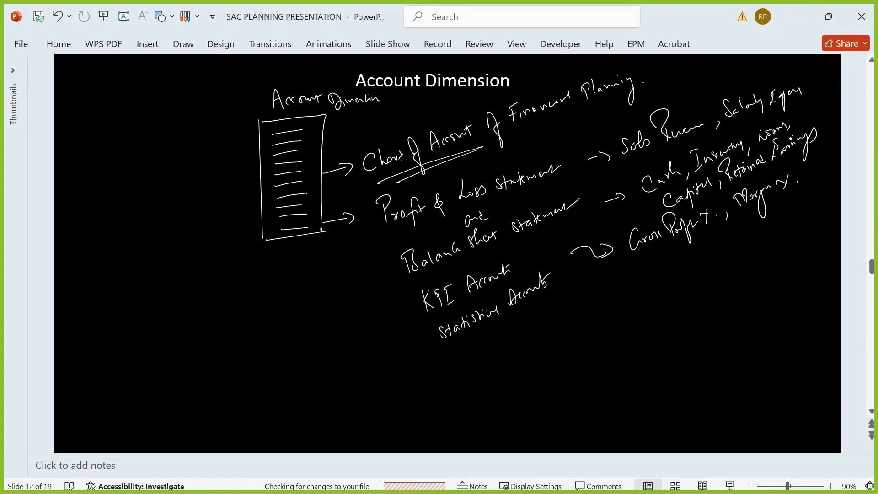
drag(585, 286, 615, 297)
drag(629, 279, 630, 297)
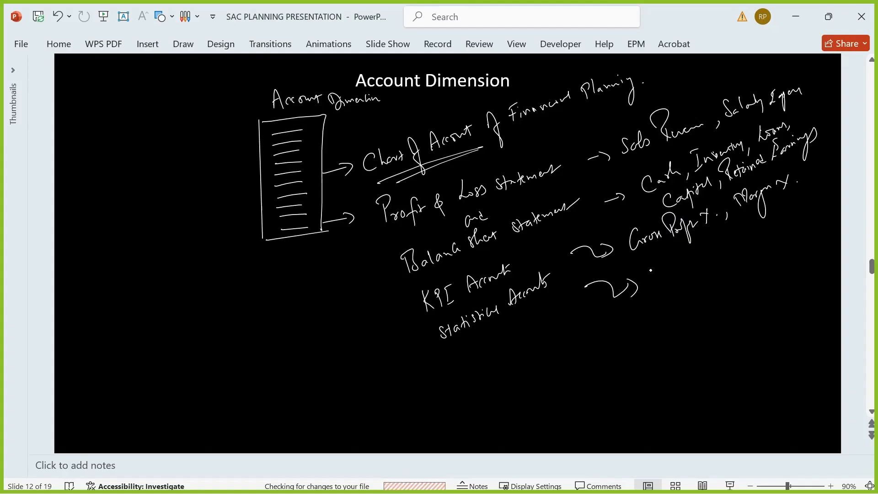
mouse_move(672, 258)
mouse_down()
mouse_move(684, 268)
mouse_move(730, 250)
mouse_up()
click(741, 247)
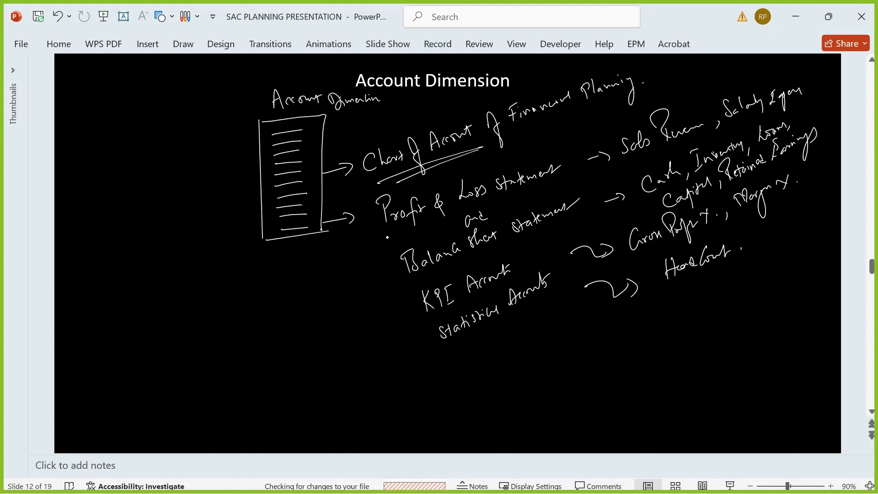
Bracket groups of rows along the rectangle's left edge with curly braces and handwrite the heading "Account Types" beside it.
drag(264, 139, 262, 167)
drag(264, 173, 263, 201)
drag(266, 206, 266, 233)
drag(274, 245, 277, 261)
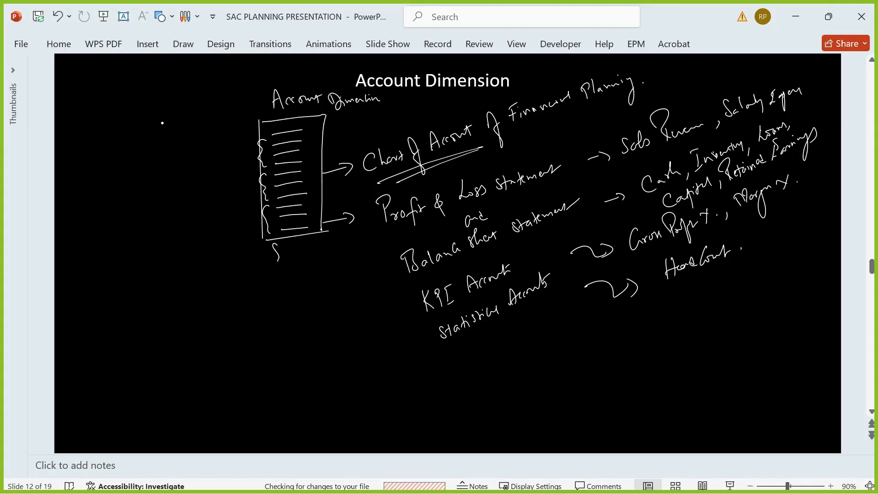
mouse_move(149, 142)
mouse_down()
mouse_move(153, 123)
mouse_move(163, 143)
mouse_move(160, 133)
mouse_move(176, 139)
mouse_move(206, 122)
mouse_move(232, 140)
mouse_move(248, 117)
mouse_up()
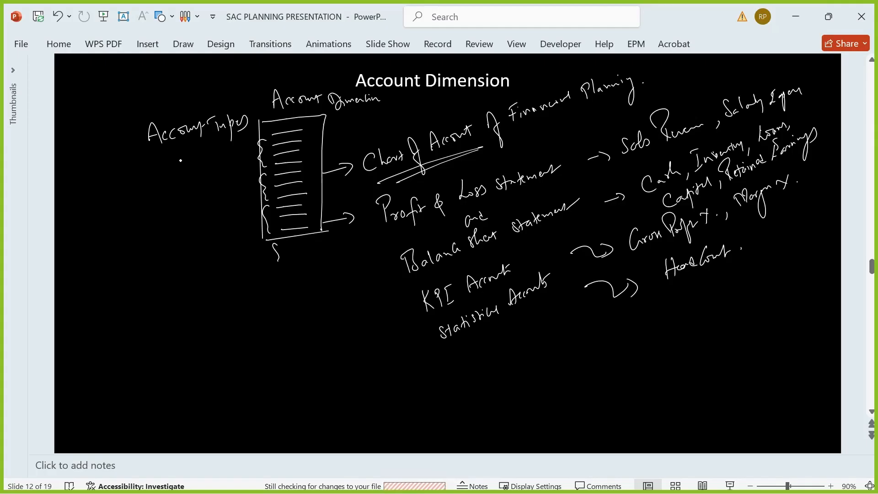
Handwrite the account types "INC → Income" and "EXP → Expense" below the Account Types heading.
drag(166, 166, 165, 182)
mouse_move(170, 176)
mouse_down()
mouse_move(173, 166)
mouse_move(182, 176)
mouse_up()
drag(165, 185, 263, 159)
mouse_move(169, 197)
mouse_down()
mouse_move(167, 214)
mouse_move(178, 197)
mouse_up()
drag(179, 200, 193, 204)
drag(199, 202, 206, 205)
mouse_move(218, 181)
mouse_down()
mouse_move(218, 202)
mouse_move(238, 191)
mouse_move(246, 199)
mouse_move(268, 184)
mouse_up()
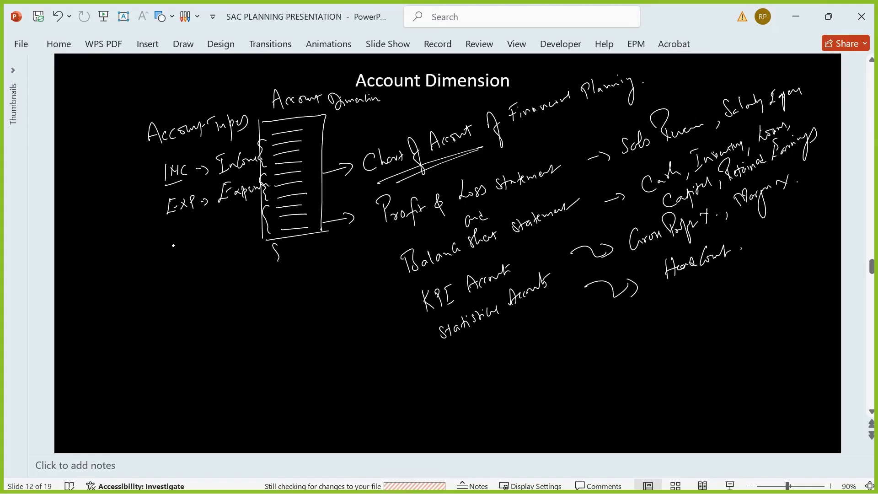
Add the account types "AST → Assets" and "LEQ → Liability & Equity" below the EXP line.
mouse_move(174, 253)
mouse_down()
mouse_move(177, 236)
mouse_move(184, 250)
mouse_up()
mouse_move(192, 237)
mouse_down()
mouse_move(188, 248)
mouse_move(214, 238)
mouse_up()
mouse_move(214, 233)
mouse_down()
mouse_move(215, 241)
mouse_move(235, 225)
mouse_move(237, 234)
mouse_move(264, 215)
mouse_up()
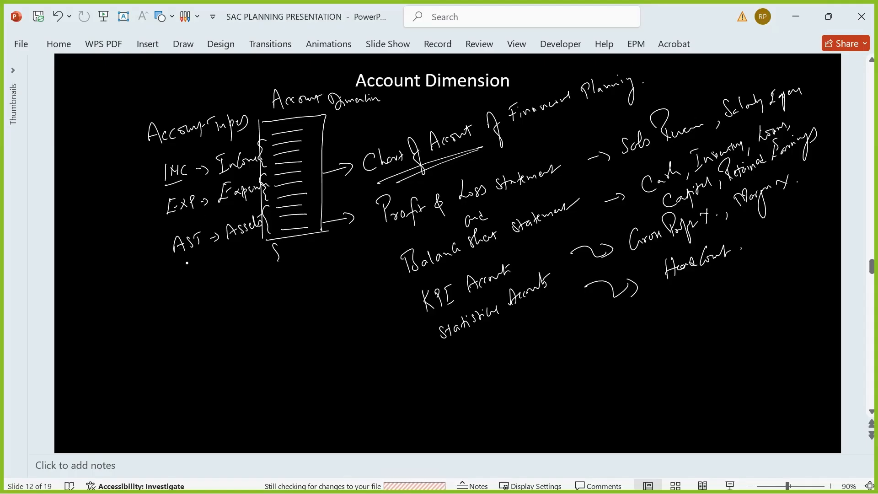
mouse_move(187, 269)
mouse_down()
mouse_move(190, 282)
mouse_move(200, 277)
mouse_up()
mouse_move(196, 273)
mouse_down()
mouse_move(220, 275)
mouse_move(253, 259)
mouse_up()
mouse_move(256, 254)
mouse_down()
mouse_move(293, 250)
mouse_move(297, 271)
mouse_move(315, 241)
mouse_move(326, 249)
mouse_move(333, 242)
mouse_move(343, 259)
mouse_move(350, 238)
mouse_move(363, 243)
mouse_up()
click(336, 243)
click(364, 243)
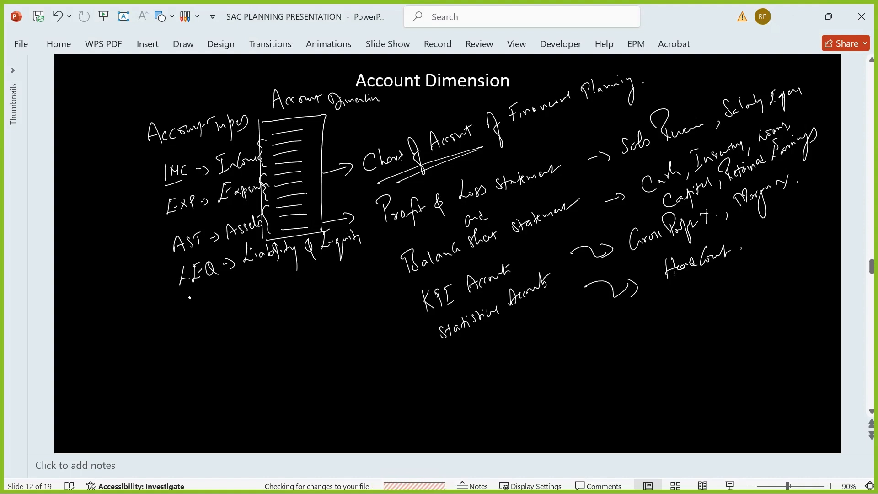
Add the account type "NFIN → Non finance." below the LEQ line.
mouse_move(188, 311)
mouse_down()
mouse_move(207, 290)
mouse_move(209, 297)
mouse_up()
mouse_move(213, 291)
mouse_down()
mouse_move(215, 304)
mouse_move(224, 287)
mouse_move(228, 300)
mouse_move(215, 288)
mouse_move(243, 291)
mouse_up()
mouse_move(245, 286)
mouse_down()
mouse_move(247, 297)
mouse_move(267, 277)
mouse_move(279, 284)
mouse_move(294, 274)
mouse_move(305, 284)
mouse_move(316, 266)
mouse_move(346, 266)
mouse_up()
click(351, 265)
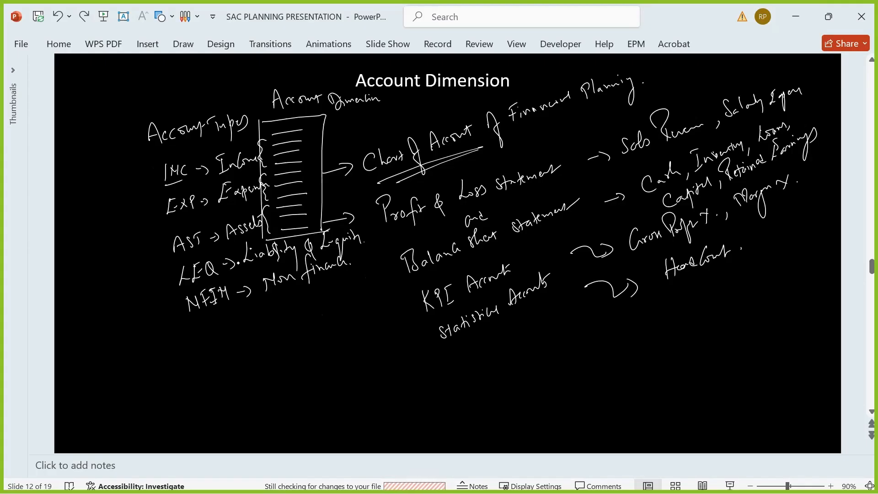
Circle AST with LEQ and INC with EXP, linking them by curved arrows to Balance Sheet Statement and Profit & Loss Statement respectively.
mouse_move(270, 206)
mouse_down()
mouse_move(178, 226)
mouse_move(163, 254)
mouse_move(296, 263)
mouse_move(247, 208)
mouse_up()
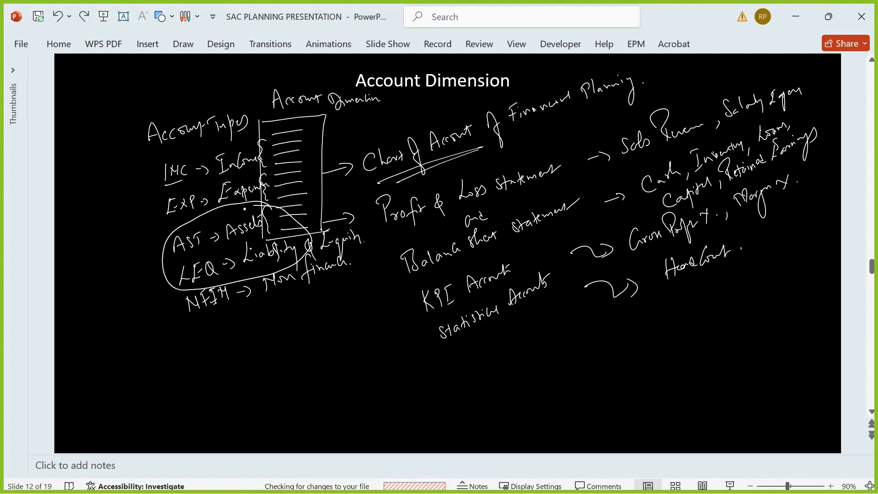
mouse_move(177, 280)
mouse_down()
mouse_move(170, 284)
mouse_move(238, 353)
mouse_move(396, 280)
mouse_up()
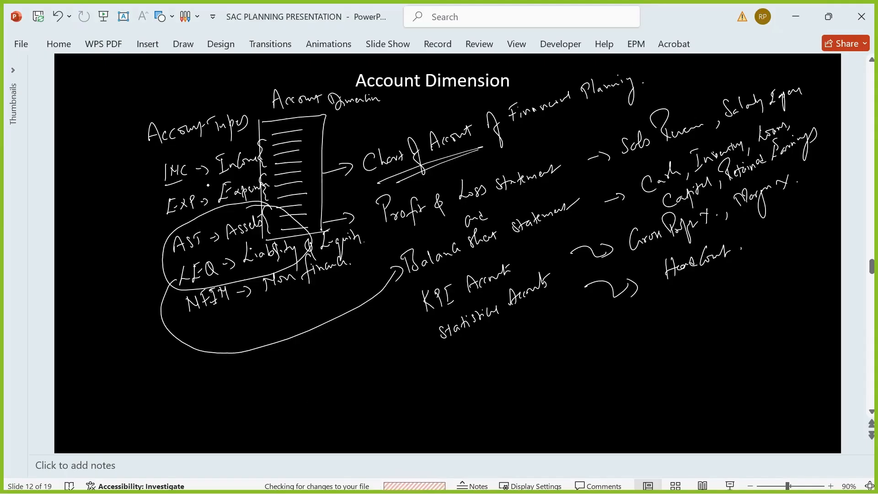
mouse_move(265, 137)
mouse_down()
mouse_move(155, 157)
mouse_move(205, 215)
mouse_move(272, 147)
mouse_move(235, 135)
mouse_up()
mouse_move(145, 210)
mouse_down()
mouse_move(163, 358)
mouse_move(341, 294)
mouse_move(383, 218)
mouse_up()
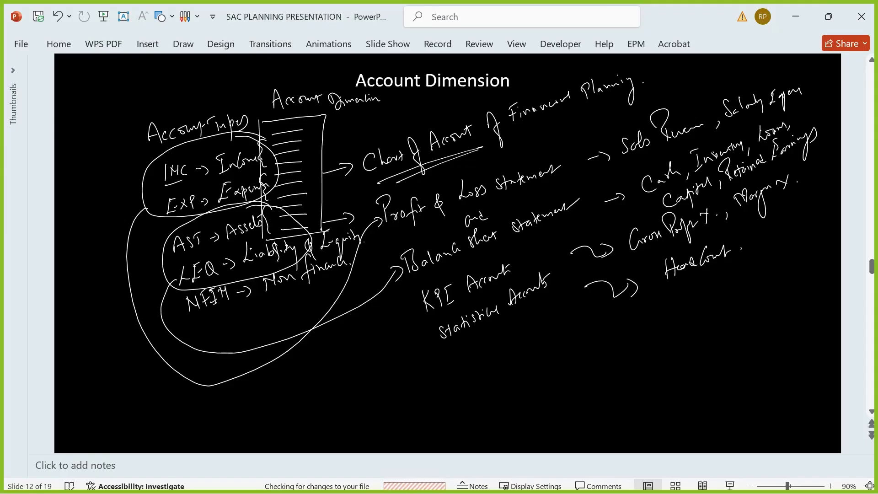
Draw two long lines forming a column beside Account Types, connect it with a curved arrow, and add the underlined heading "Hierarchy".
drag(138, 124, 169, 347)
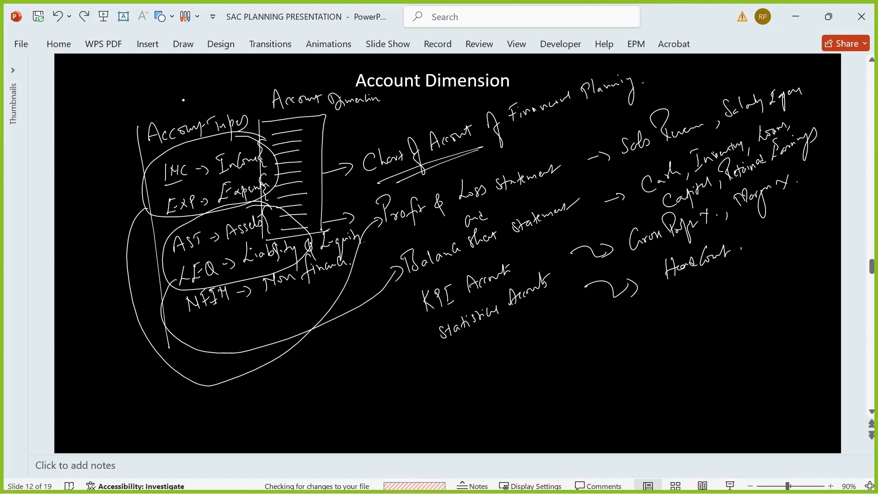
mouse_move(174, 117)
mouse_down()
mouse_move(112, 92)
mouse_move(106, 122)
mouse_move(112, 111)
mouse_up()
drag(75, 147, 111, 375)
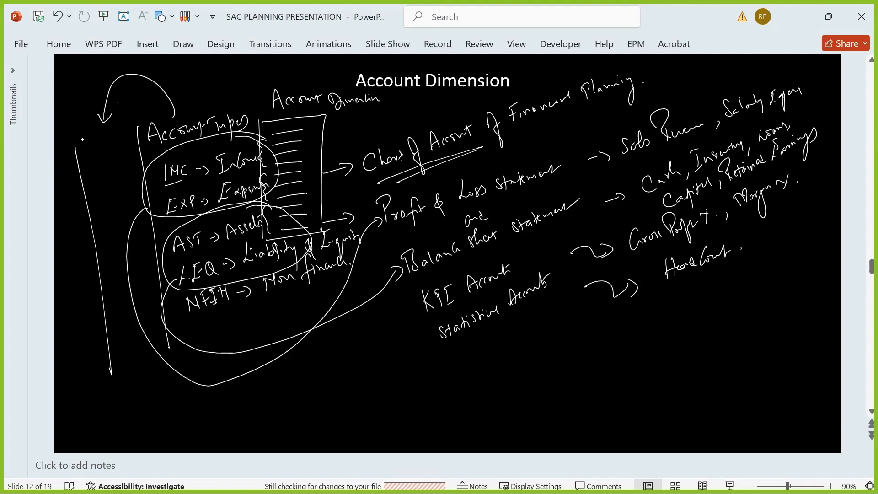
drag(78, 126, 78, 144)
mouse_move(79, 134)
mouse_down()
mouse_move(89, 142)
mouse_move(119, 122)
mouse_up()
mouse_move(122, 127)
mouse_down()
mouse_move(124, 108)
mouse_move(133, 127)
mouse_up()
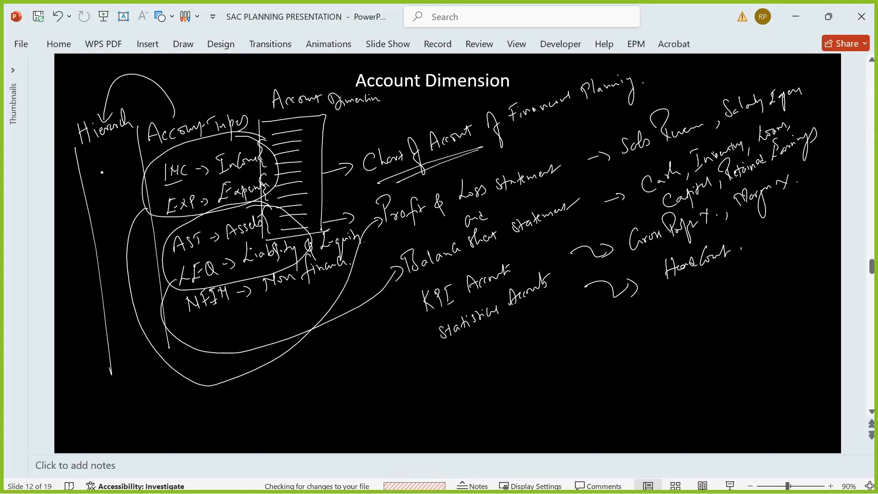
drag(85, 145, 132, 139)
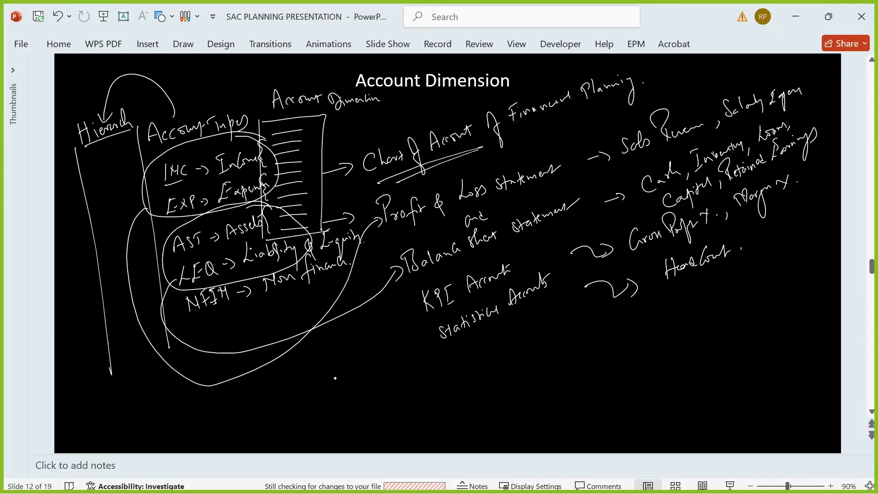
Handwrite "Aggregation Type, Formula, Exception Aggregation, Exception Dimension," as a line below Statistical Accounts.
mouse_move(337, 378)
mouse_down()
mouse_move(361, 386)
mouse_move(420, 364)
mouse_move(456, 367)
mouse_up()
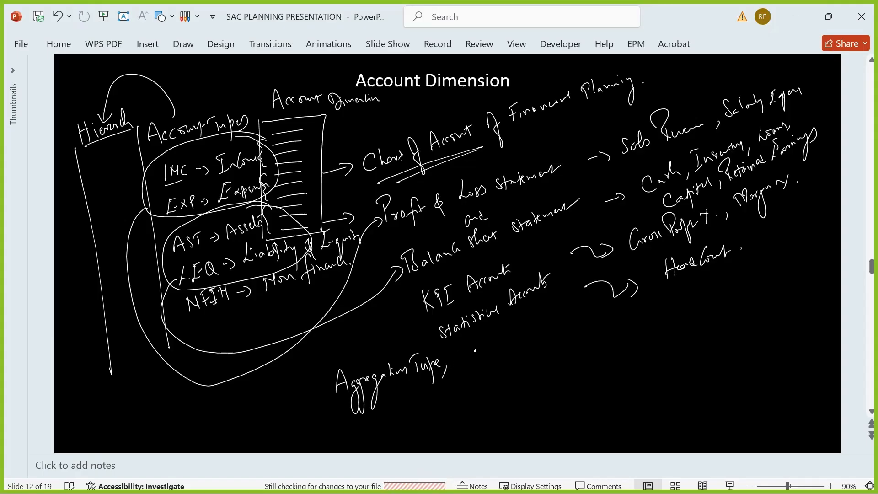
mouse_move(451, 350)
mouse_down()
mouse_move(468, 366)
mouse_move(502, 359)
mouse_up()
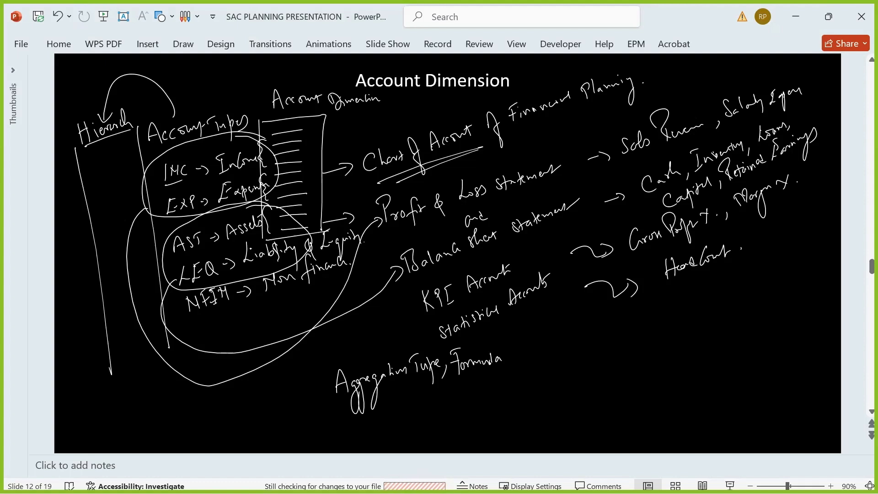
drag(518, 361, 515, 369)
mouse_move(533, 339)
mouse_down()
mouse_move(527, 364)
mouse_move(537, 355)
mouse_up()
mouse_move(532, 341)
mouse_down()
mouse_move(539, 337)
mouse_move(552, 357)
mouse_up()
drag(550, 348, 546, 358)
mouse_move(558, 349)
mouse_down()
mouse_move(570, 361)
mouse_move(577, 347)
mouse_move(600, 355)
mouse_move(623, 340)
mouse_move(670, 345)
mouse_up()
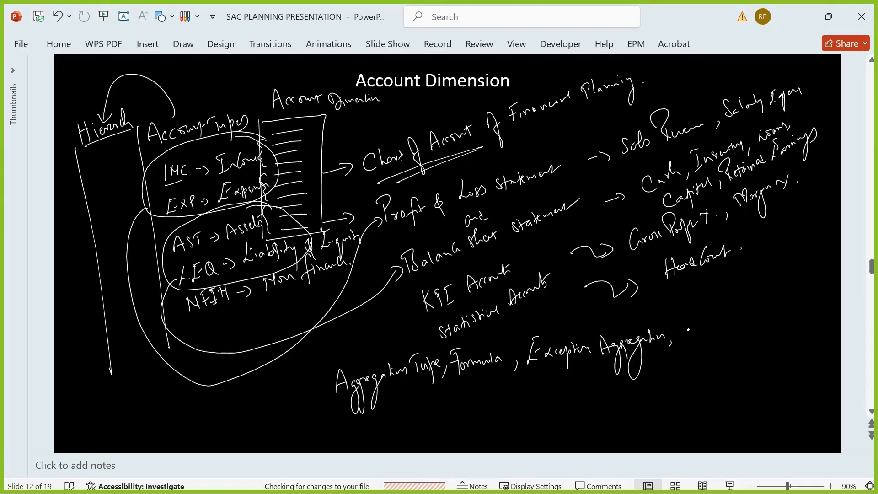
mouse_move(689, 327)
mouse_down()
mouse_move(686, 338)
mouse_move(712, 325)
mouse_move(725, 345)
mouse_move(734, 321)
mouse_move(811, 315)
mouse_up()
drag(816, 318, 812, 326)
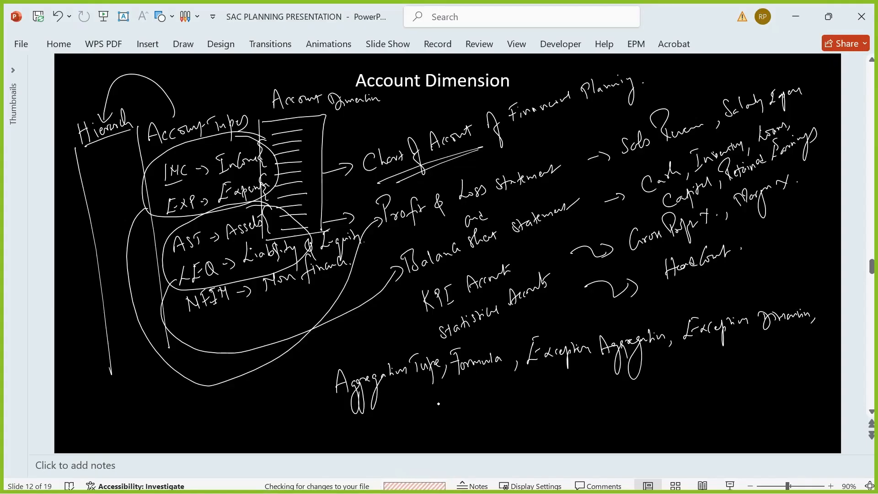
Continue the list below with "Required Dimensions, Scale, Decimal Places, Unit Type" and "Fixed Unit, Hide, Threshold".
mouse_move(424, 412)
mouse_down()
mouse_move(446, 449)
mouse_move(465, 407)
mouse_move(543, 396)
mouse_move(552, 408)
mouse_move(599, 392)
mouse_move(613, 401)
mouse_up()
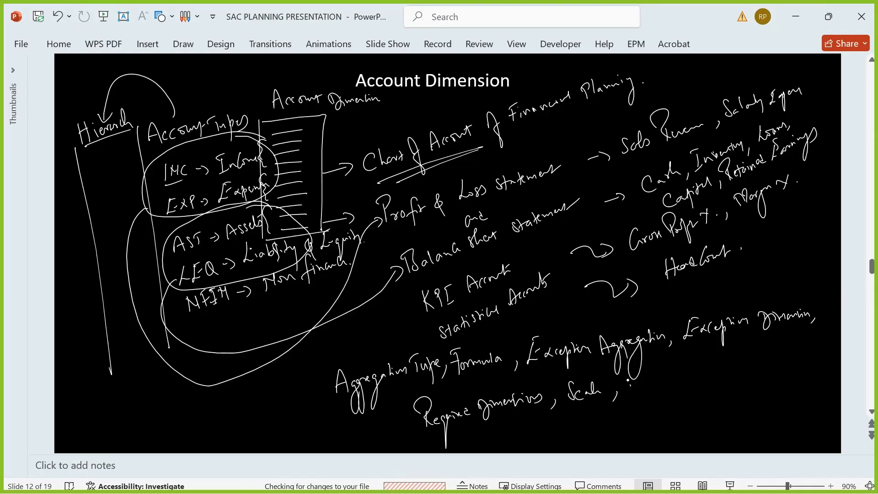
mouse_move(630, 385)
mouse_down()
mouse_move(666, 390)
mouse_move(690, 373)
mouse_move(732, 385)
mouse_move(763, 366)
mouse_move(796, 366)
mouse_up()
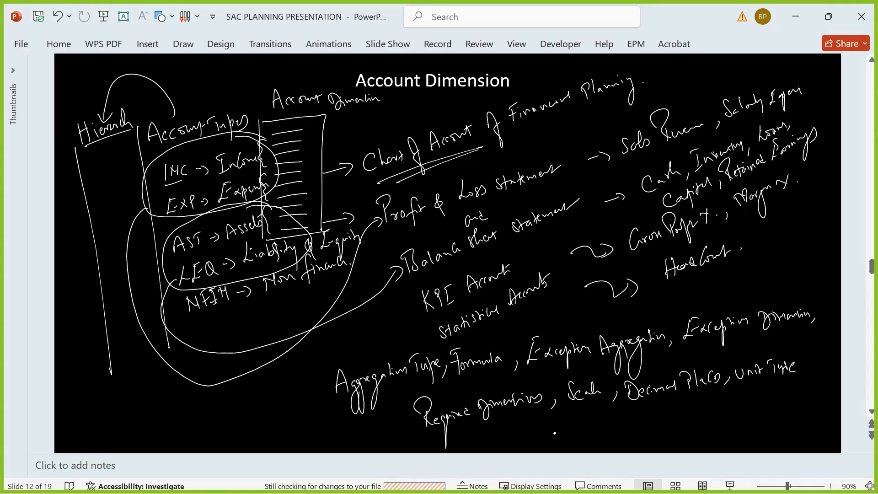
mouse_move(511, 425)
mouse_down()
mouse_move(510, 441)
mouse_move(519, 419)
mouse_up()
drag(509, 433, 523, 438)
mouse_move(523, 437)
mouse_down()
mouse_move(547, 436)
mouse_move(561, 422)
mouse_move(575, 428)
mouse_up()
drag(577, 416, 589, 436)
drag(609, 411, 610, 428)
drag(615, 410, 621, 424)
mouse_move(629, 408)
mouse_down()
mouse_move(625, 419)
mouse_move(645, 413)
mouse_move(660, 427)
mouse_up()
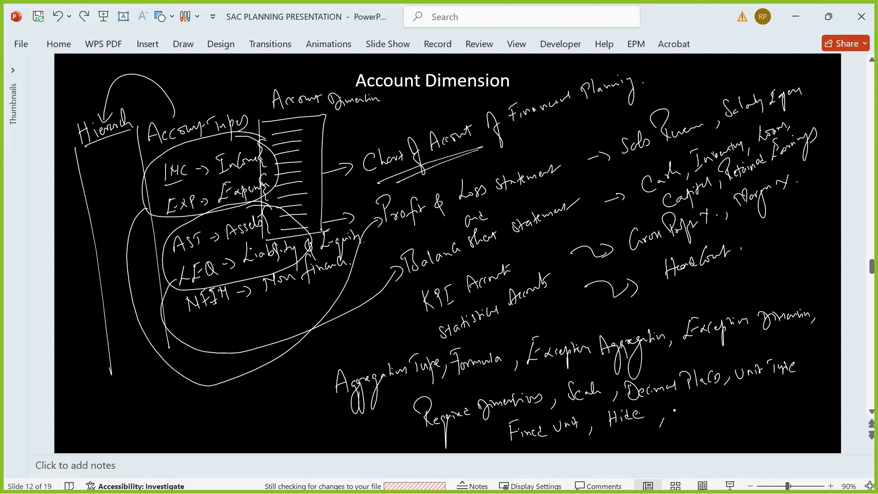
mouse_move(673, 404)
mouse_down()
mouse_move(672, 419)
mouse_move(704, 400)
mouse_move(714, 409)
mouse_up()
drag(717, 406, 722, 397)
drag(723, 401, 724, 410)
click(731, 397)
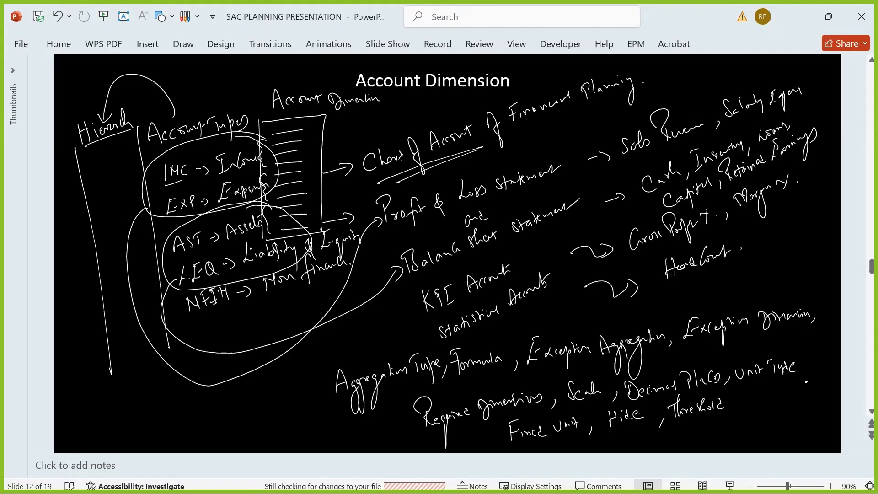
Label the list with an underlined "Properties" and a curved arrow, and mark the Hierarchy heading with a circled 1.
mouse_move(271, 372)
mouse_down()
mouse_move(273, 394)
mouse_move(273, 377)
mouse_up()
mouse_move(276, 375)
mouse_down()
mouse_move(279, 386)
mouse_move(320, 354)
mouse_up()
drag(276, 395, 320, 368)
mouse_move(338, 342)
mouse_down()
mouse_move(365, 322)
mouse_move(371, 351)
mouse_up()
drag(364, 342, 381, 336)
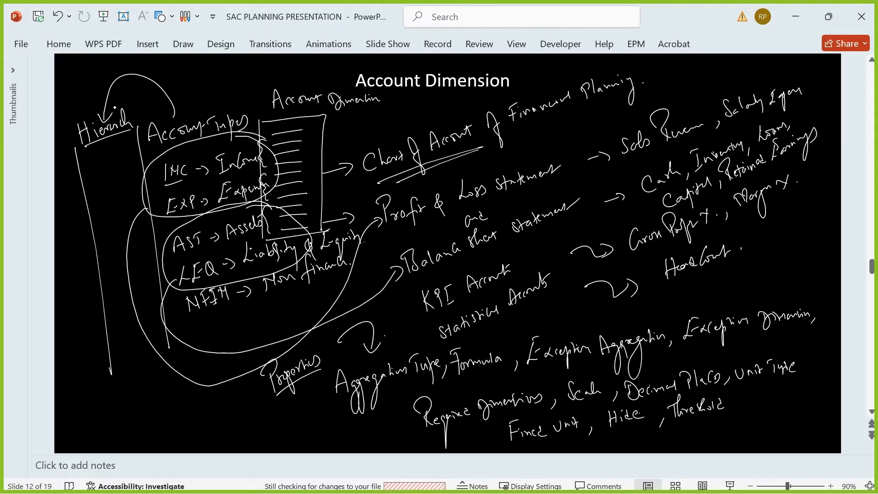
drag(82, 107, 94, 88)
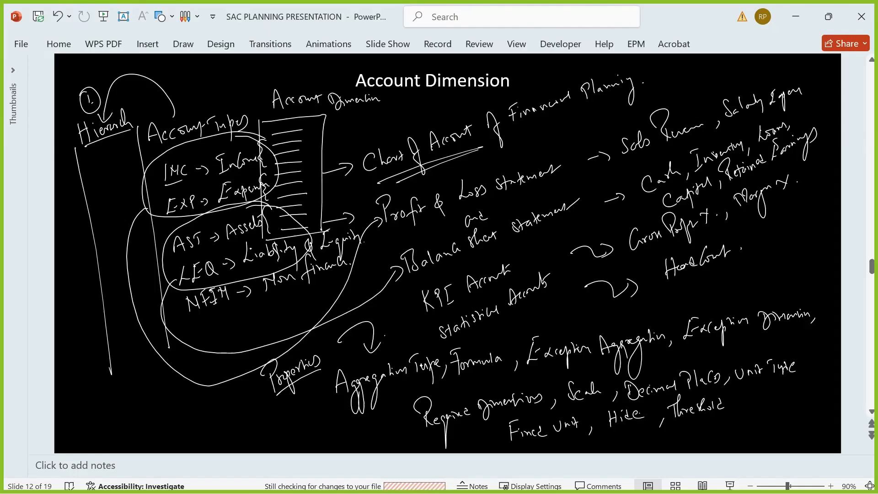
On the next slide, handwrite the heading "ECC / S4HANA Accounting" with an arrow leading to "Debit balances are".
scroll(490, 338, down, 3)
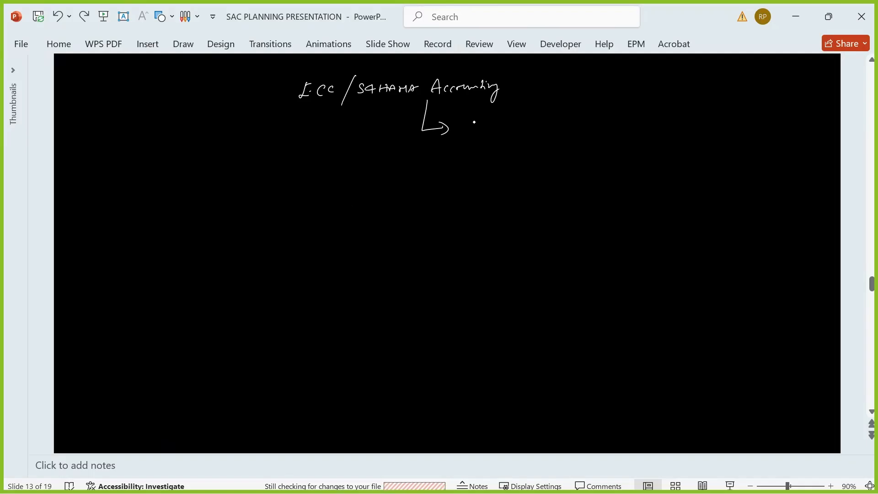
mouse_move(476, 112)
mouse_down()
mouse_move(477, 134)
mouse_move(502, 132)
mouse_up()
mouse_move(505, 123)
mouse_down()
mouse_move(507, 131)
mouse_move(539, 125)
mouse_up()
drag(546, 121, 559, 126)
mouse_move(559, 126)
mouse_down()
mouse_move(623, 120)
mouse_move(644, 132)
mouse_up()
drag(641, 115, 647, 120)
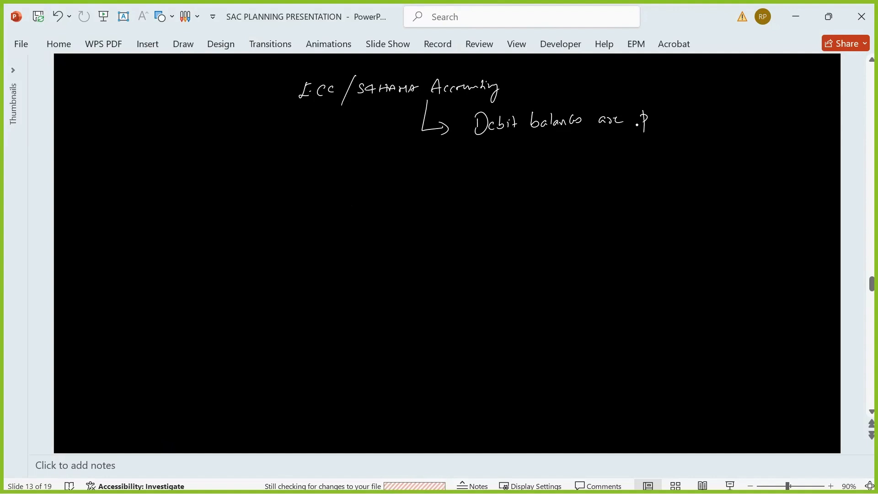
key(ctrl+z)
key(ctrl+z)
Complete the debit balances line with the words "stored positive internally".
drag(645, 110, 638, 121)
mouse_move(651, 108)
mouse_down()
mouse_move(650, 120)
mouse_move(654, 114)
mouse_up()
drag(654, 117, 669, 119)
drag(673, 114, 694, 128)
drag(691, 110, 710, 116)
drag(714, 112, 720, 117)
drag(718, 112, 722, 111)
drag(724, 112, 731, 110)
drag(732, 113, 736, 112)
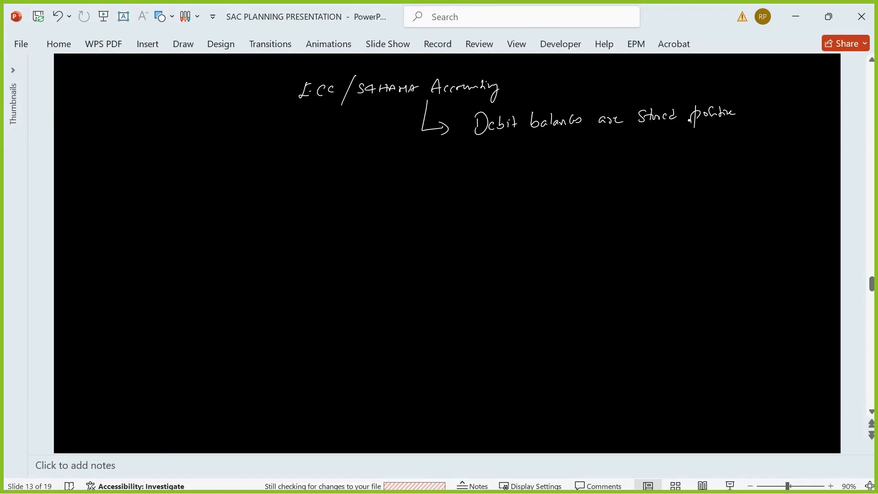
drag(749, 108, 750, 115)
drag(753, 111, 767, 114)
drag(769, 106, 774, 109)
drag(778, 109, 789, 113)
drag(789, 97, 795, 129)
Handwrite "Credit balances are stored Negative Internally" below the debit balances line.
mouse_move(491, 141)
mouse_down()
mouse_move(492, 152)
mouse_move(524, 147)
mouse_move(527, 155)
mouse_move(606, 146)
mouse_up()
mouse_move(607, 152)
mouse_down()
mouse_move(664, 151)
mouse_move(704, 137)
mouse_move(717, 149)
mouse_up()
click(712, 141)
drag(723, 143, 729, 146)
drag(732, 142, 735, 148)
mouse_move(737, 139)
mouse_down()
mouse_move(760, 149)
mouse_move(804, 138)
mouse_up()
drag(804, 138, 803, 148)
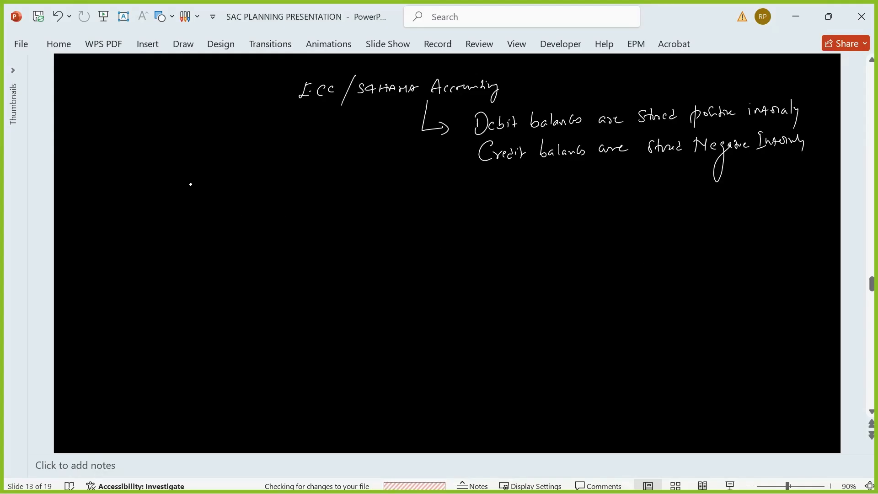
Handwrite "Asset → Debit balance" below the notes, with the underlined heading "ECC" above it.
drag(204, 193, 247, 202)
drag(243, 196, 291, 200)
mouse_move(291, 187)
mouse_down()
mouse_move(295, 199)
mouse_move(306, 197)
mouse_up()
drag(310, 183, 312, 196)
drag(317, 189, 324, 197)
drag(320, 189, 352, 193)
drag(361, 187, 377, 183)
mouse_move(276, 145)
mouse_down()
mouse_move(283, 164)
mouse_move(282, 154)
mouse_move(295, 161)
mouse_up()
drag(304, 149, 309, 168)
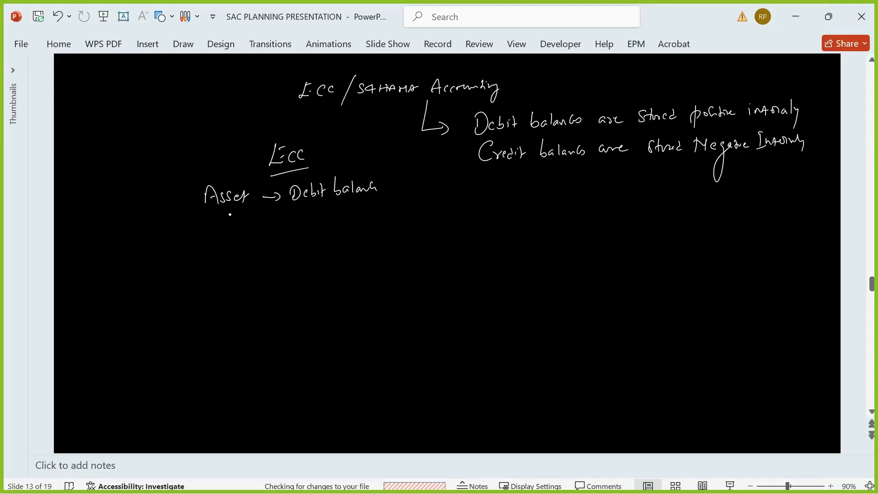
Add the line "Expense → Debit balance" below the Asset line.
mouse_move(210, 225)
mouse_down()
mouse_move(209, 243)
mouse_move(219, 242)
mouse_up()
drag(213, 231, 227, 238)
drag(236, 232, 238, 250)
drag(241, 232, 276, 233)
mouse_move(272, 225)
mouse_down()
mouse_move(273, 239)
mouse_move(304, 237)
mouse_up()
drag(314, 231, 327, 234)
drag(332, 222, 334, 234)
drag(331, 226, 388, 223)
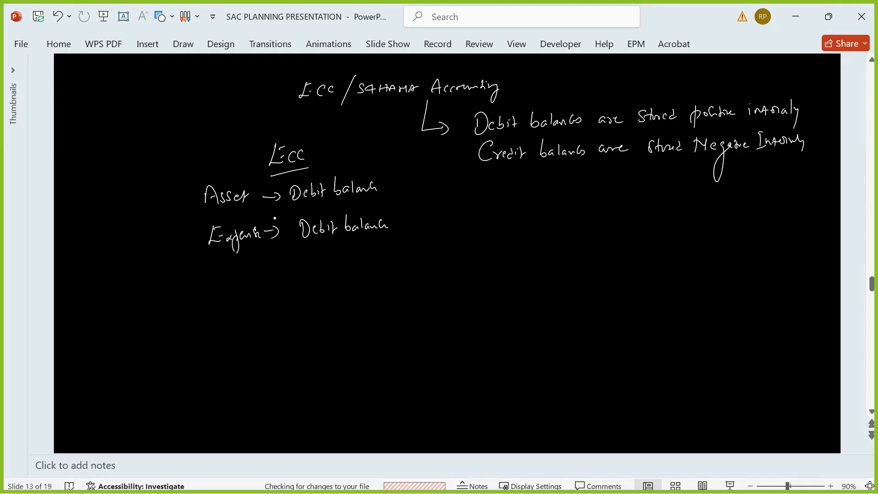
Add the lines "Revenue → Credit balance" and "Liabilities → Credit balance" below the Expense line.
drag(217, 273, 218, 289)
drag(219, 274, 280, 275)
drag(280, 270, 279, 284)
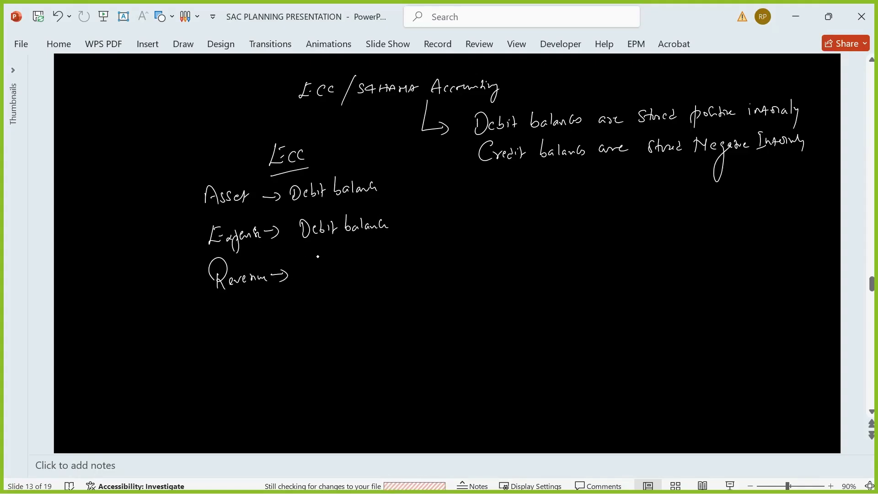
mouse_move(318, 264)
mouse_down()
mouse_move(310, 267)
mouse_move(316, 278)
mouse_up()
drag(319, 277, 330, 273)
drag(335, 273, 396, 266)
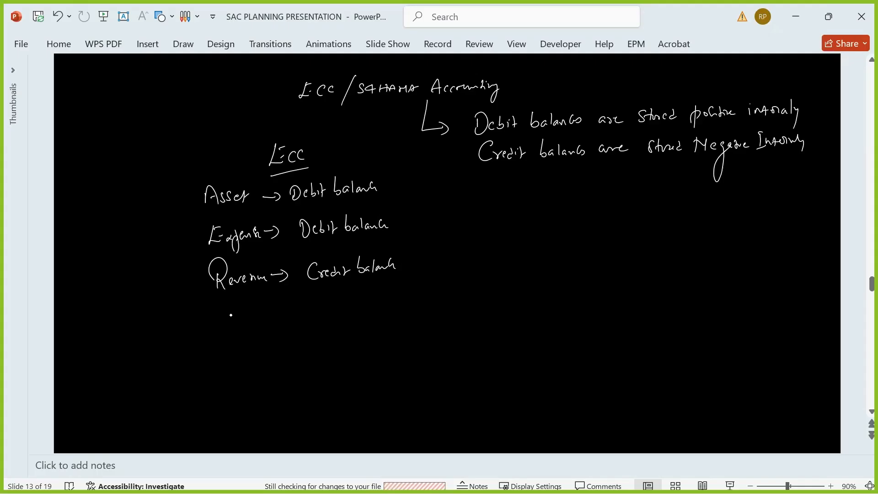
mouse_move(222, 309)
mouse_down()
mouse_move(227, 323)
mouse_move(269, 309)
mouse_move(277, 319)
mouse_move(392, 309)
mouse_up()
drag(398, 304, 405, 307)
drag(411, 304, 414, 302)
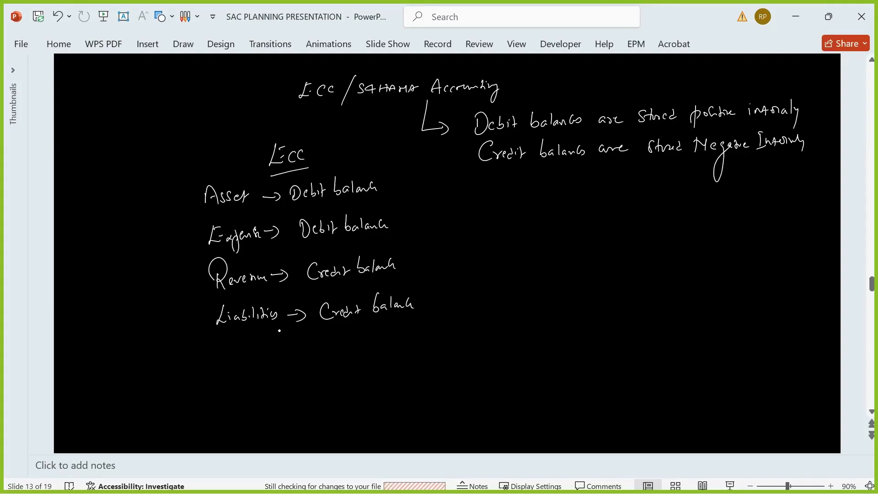
Add the line "Equity → Credit balance" below the Liabilities line.
mouse_move(220, 341)
mouse_down()
mouse_move(215, 361)
mouse_move(226, 360)
mouse_up()
mouse_move(221, 343)
mouse_down()
mouse_move(232, 341)
mouse_move(236, 379)
mouse_up()
drag(240, 353, 254, 350)
mouse_move(254, 351)
mouse_down()
mouse_move(262, 374)
mouse_move(306, 352)
mouse_up()
drag(300, 345, 298, 358)
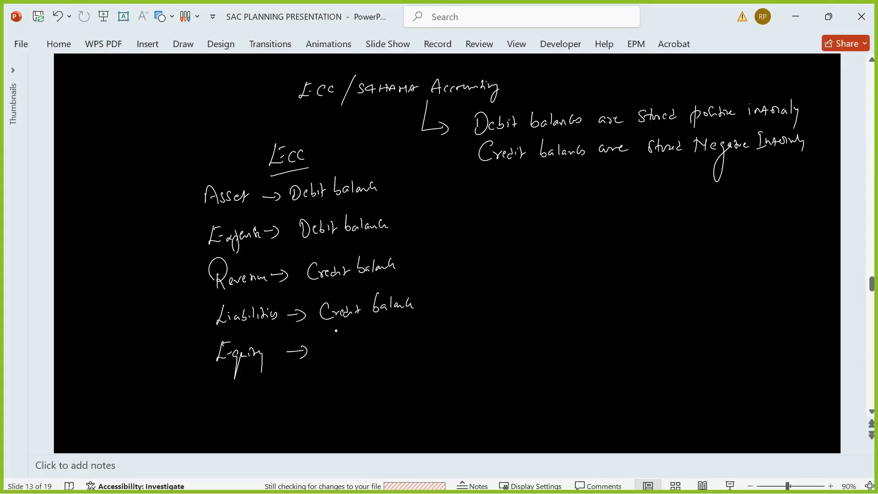
drag(338, 339, 335, 350)
drag(338, 344, 352, 348)
drag(352, 346, 365, 344)
drag(363, 343, 430, 341)
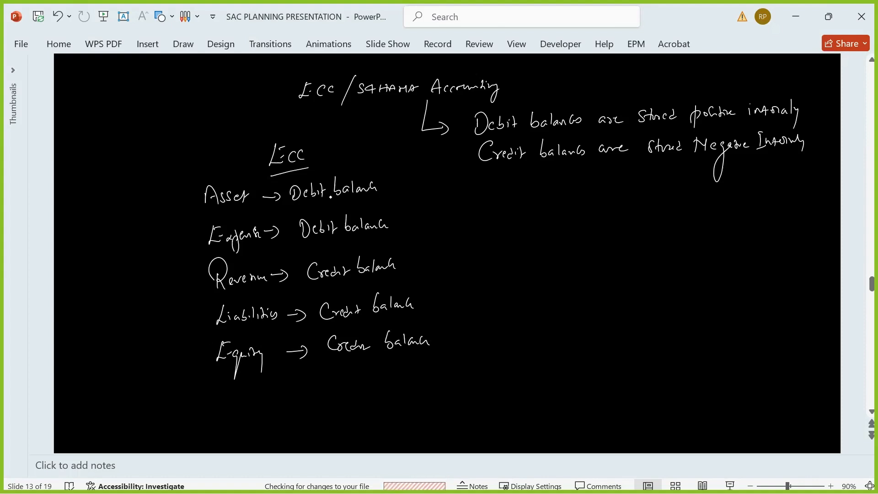
Mark Asset and Expense with circled plus signs, and Revenue, Liabilities and Equity with circled minus signs.
mouse_move(187, 194)
mouse_down()
mouse_move(184, 210)
mouse_move(190, 202)
mouse_up()
drag(176, 196, 190, 193)
mouse_move(183, 236)
mouse_down()
mouse_move(188, 247)
mouse_move(202, 239)
mouse_up()
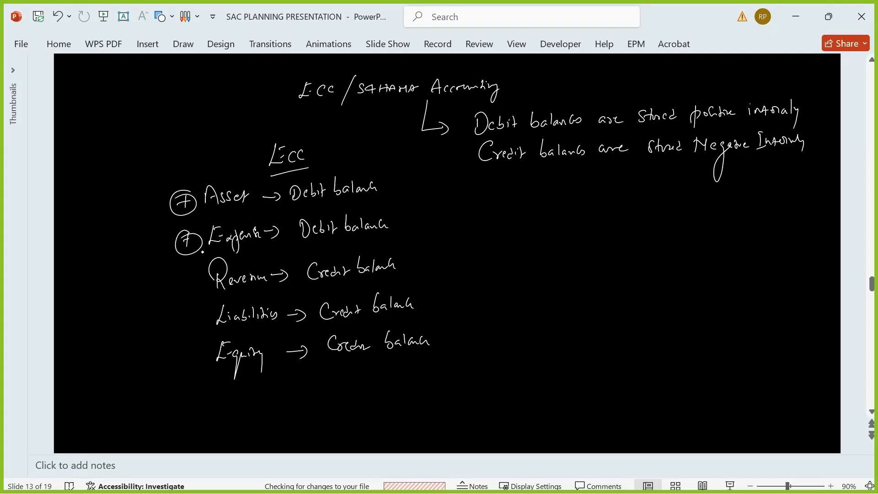
mouse_move(186, 286)
mouse_down()
mouse_move(198, 285)
mouse_move(175, 304)
mouse_move(205, 319)
mouse_up()
drag(182, 358, 192, 357)
mouse_move(201, 351)
mouse_down()
mouse_move(188, 372)
mouse_move(170, 367)
mouse_up()
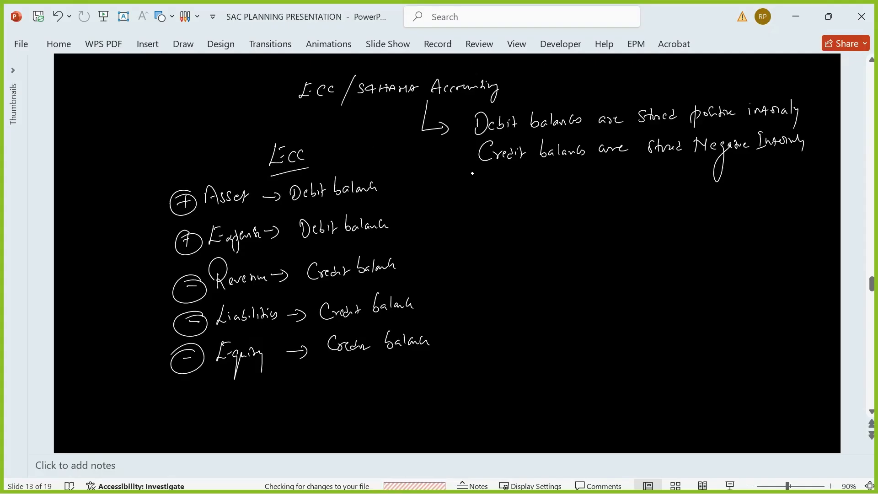
Add an underlined "SAC" column heading and draw arrows from the Asset and Expense lines to "Positive".
mouse_move(432, 141)
mouse_down()
mouse_move(420, 156)
mouse_move(444, 145)
mouse_move(445, 155)
mouse_move(427, 160)
mouse_move(460, 161)
mouse_up()
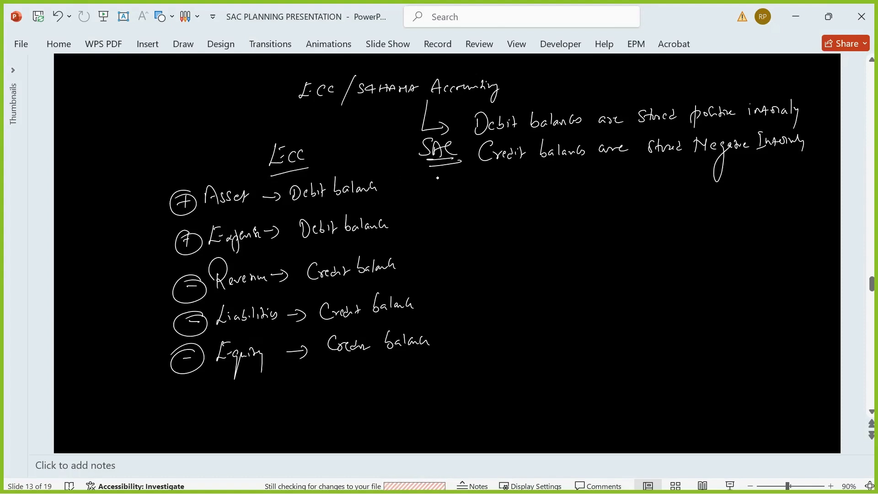
drag(397, 186, 451, 193)
mouse_move(447, 173)
mouse_down()
mouse_move(446, 186)
mouse_move(500, 182)
mouse_up()
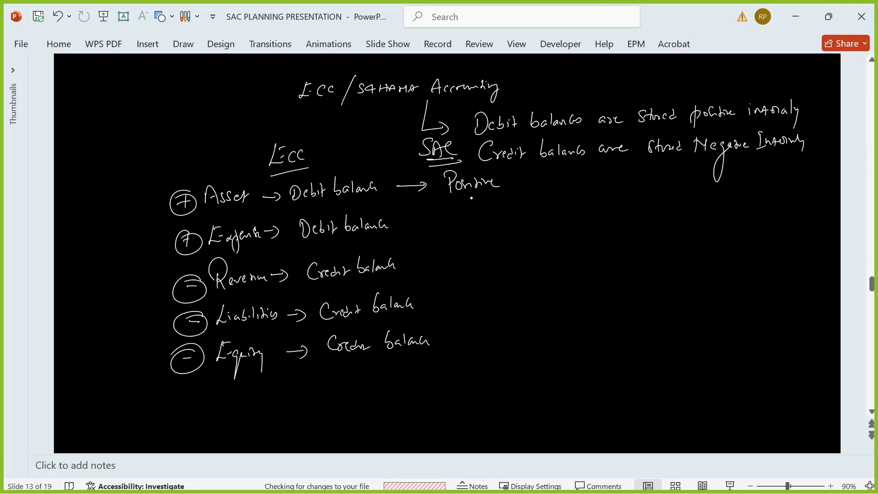
mouse_move(411, 219)
mouse_down()
mouse_move(430, 220)
mouse_move(422, 228)
mouse_move(461, 224)
mouse_move(461, 216)
mouse_up()
drag(468, 215, 509, 222)
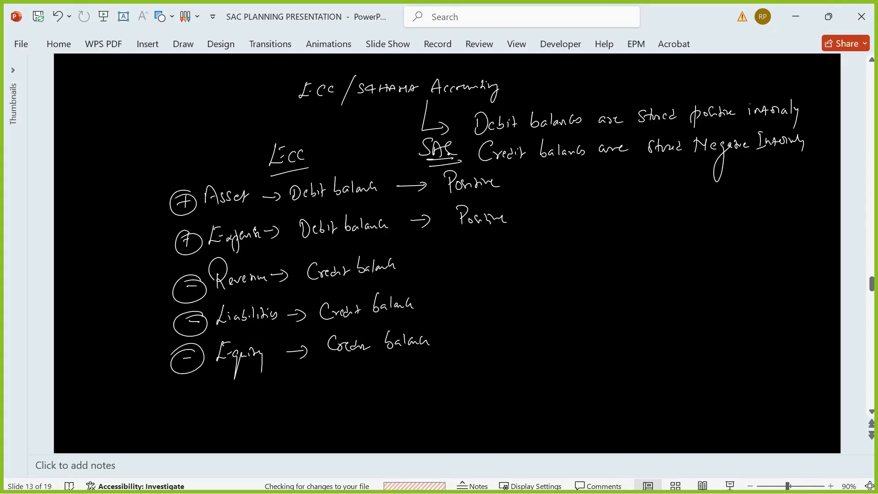
Draw arrows from the Revenue, Liabilities and Equity lines to "Negative" in the SAC column.
mouse_move(430, 265)
mouse_down()
mouse_move(455, 261)
mouse_move(444, 269)
mouse_up()
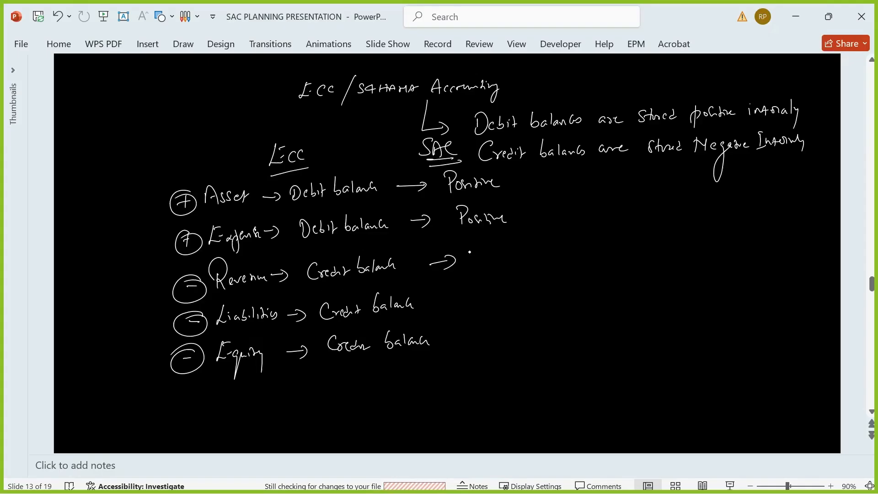
drag(474, 261, 533, 257)
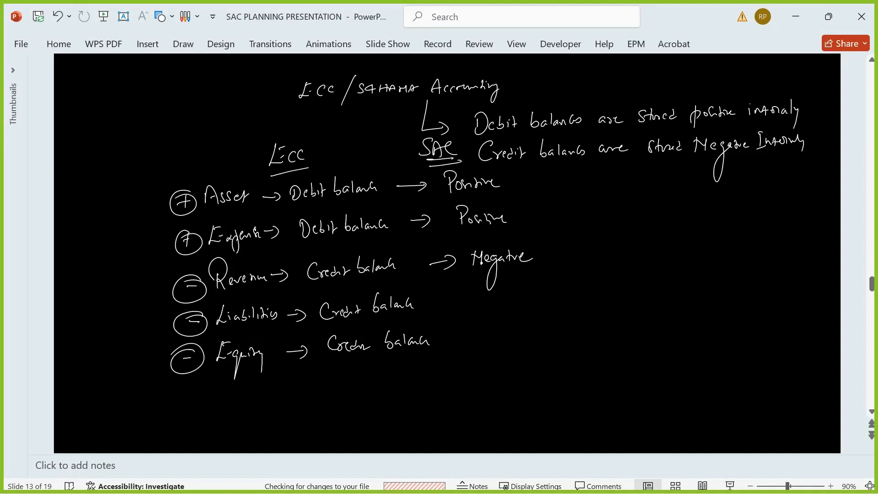
mouse_move(449, 310)
mouse_down()
mouse_move(487, 313)
mouse_move(502, 303)
mouse_move(507, 326)
mouse_move(520, 306)
mouse_move(540, 302)
mouse_up()
mouse_move(463, 342)
mouse_down()
mouse_move(513, 330)
mouse_move(554, 333)
mouse_up()
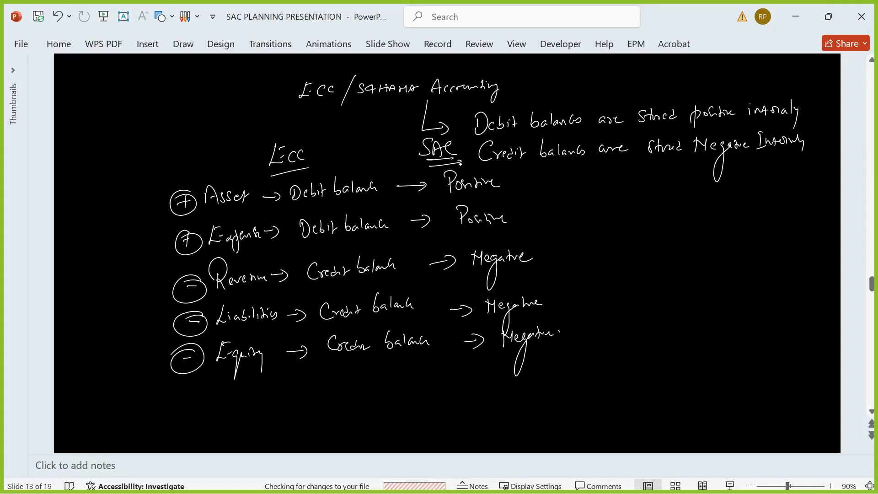
Label the SAC column "Model" and add an underlined "Story" column with arrows to "Positive" for Asset and Expense.
mouse_move(421, 179)
mouse_down()
mouse_move(425, 169)
mouse_move(442, 176)
mouse_move(461, 163)
mouse_move(467, 175)
mouse_up()
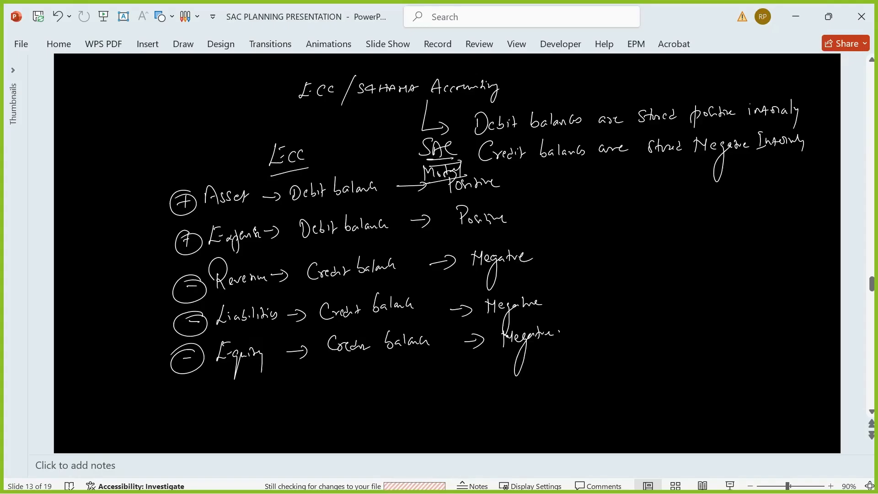
mouse_move(576, 158)
mouse_down()
mouse_move(573, 170)
mouse_move(623, 170)
mouse_up()
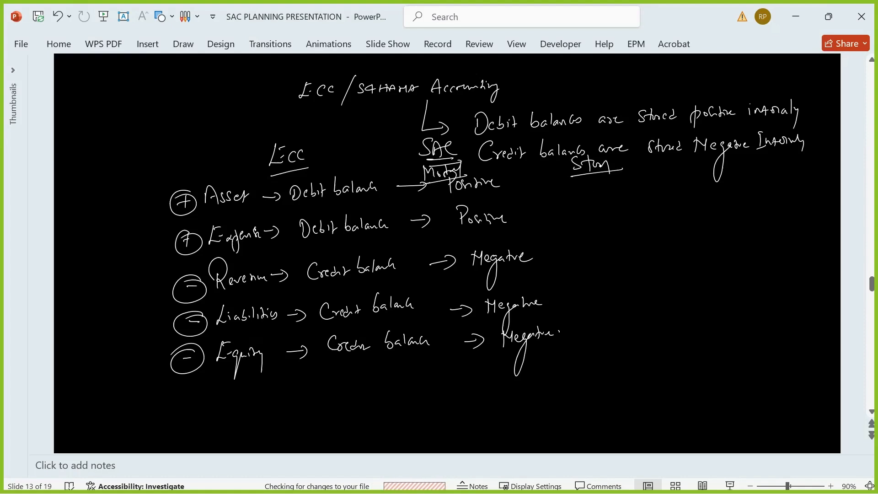
mouse_move(528, 180)
mouse_down()
mouse_move(566, 202)
mouse_move(650, 186)
mouse_up()
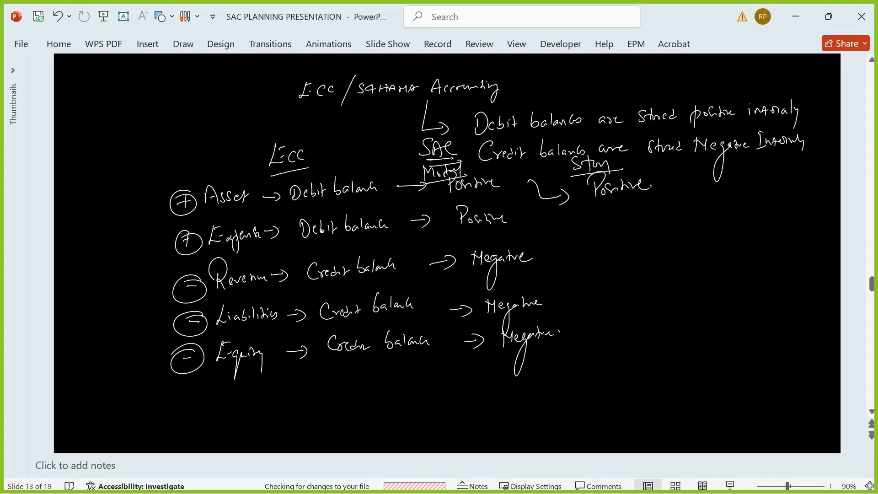
drag(547, 222, 603, 226)
mouse_move(604, 206)
mouse_down()
mouse_move(606, 217)
mouse_move(661, 213)
mouse_up()
Add arrows to "Positive" in the Story column for Revenue, Liabilities and Equity, and double-underline Revenue's "Negative".
drag(558, 258, 587, 256)
drag(481, 277, 526, 274)
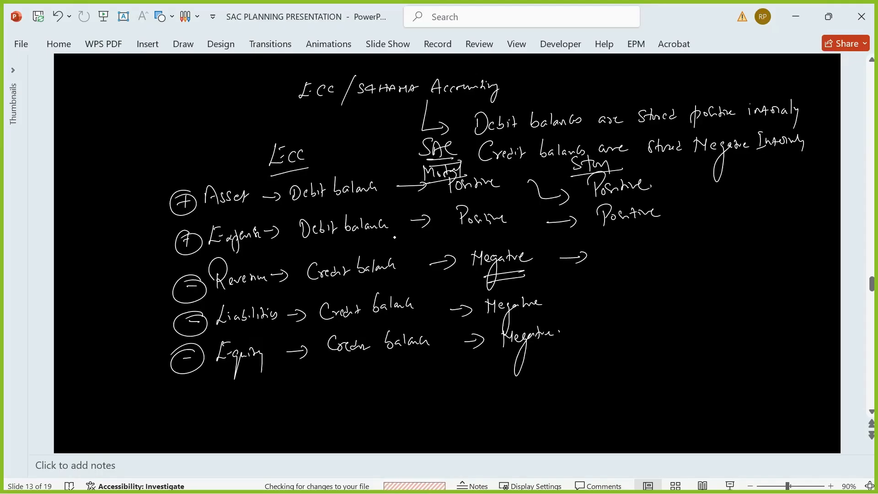
mouse_move(615, 241)
mouse_down()
mouse_move(617, 257)
mouse_move(626, 246)
mouse_move(671, 247)
mouse_up()
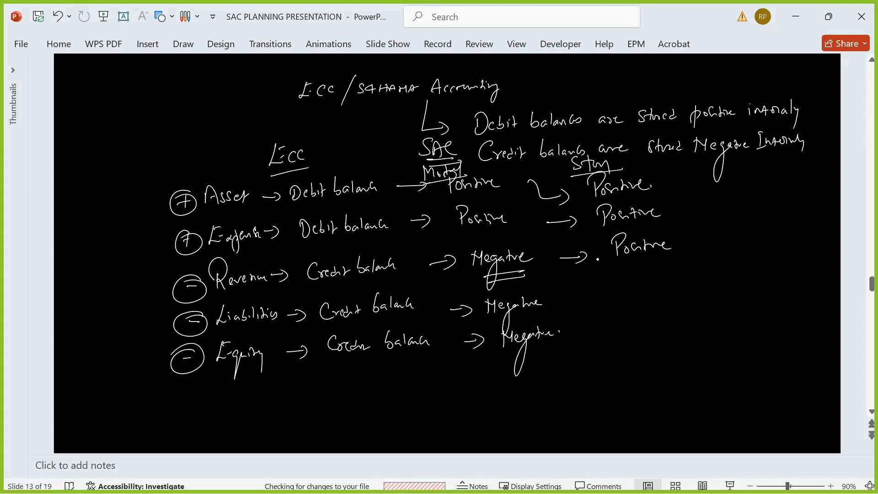
mouse_move(572, 303)
mouse_down()
mouse_move(592, 302)
mouse_move(588, 307)
mouse_up()
drag(631, 291, 676, 294)
drag(586, 333, 609, 330)
drag(603, 323, 605, 338)
mouse_move(642, 317)
mouse_down()
mouse_move(655, 327)
mouse_move(690, 322)
mouse_up()
click(698, 326)
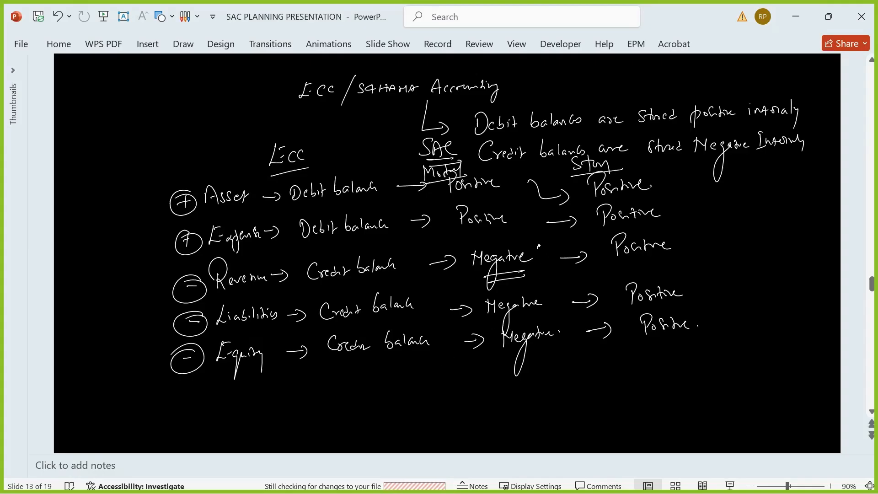
Draw a long double-headed arrow beside the Story column, spanning the "Positive" entries from Asset to Equity.
drag(538, 246, 552, 321)
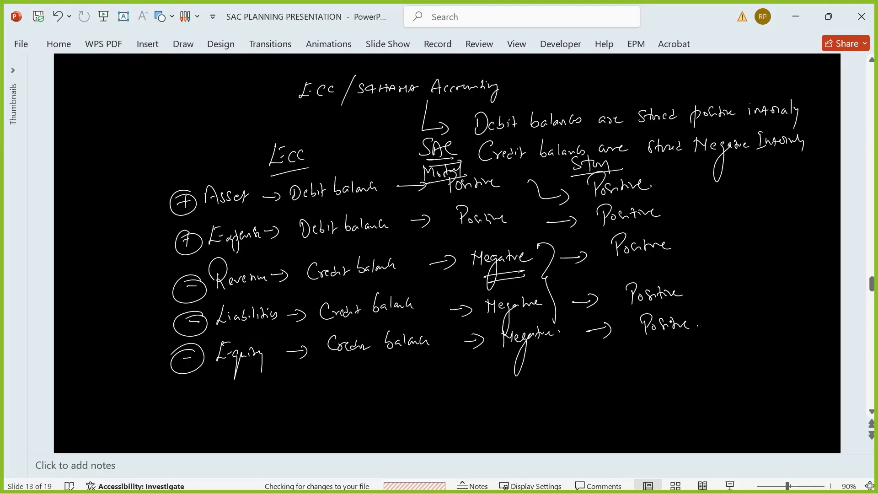
key(ctrl+z)
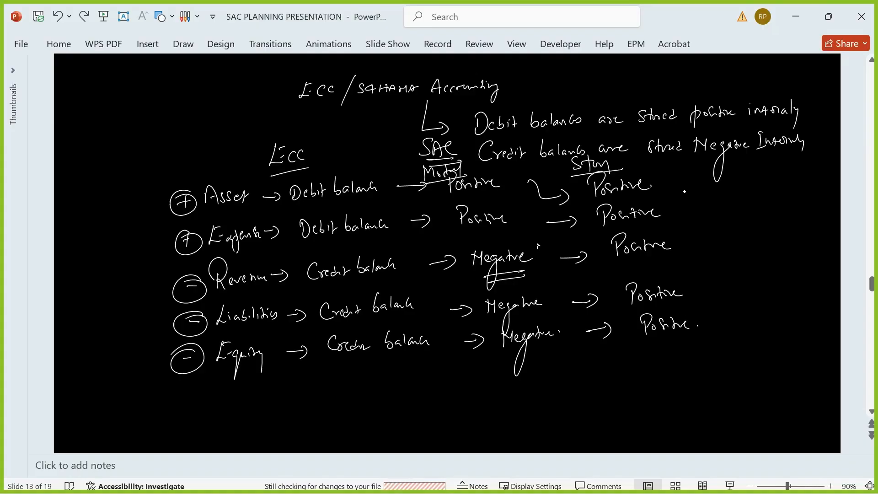
drag(666, 179, 702, 333)
drag(659, 197, 676, 198)
mouse_move(692, 323)
mouse_down()
mouse_move(701, 337)
mouse_move(710, 320)
mouse_up()
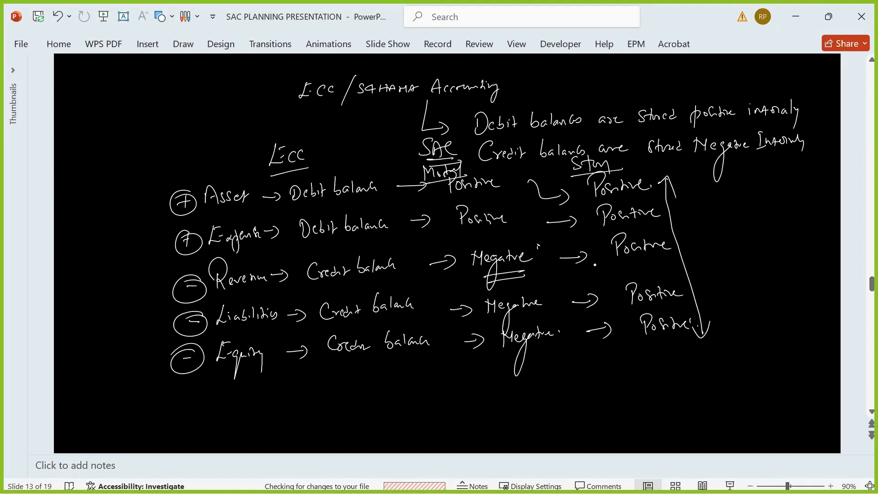
Double-underline Revenue's Story "Positive" and link it by a curve to its Model "Negative", adding a curved arrow beside "Account Type".
drag(621, 263, 671, 252)
drag(622, 266, 673, 255)
drag(527, 253, 620, 226)
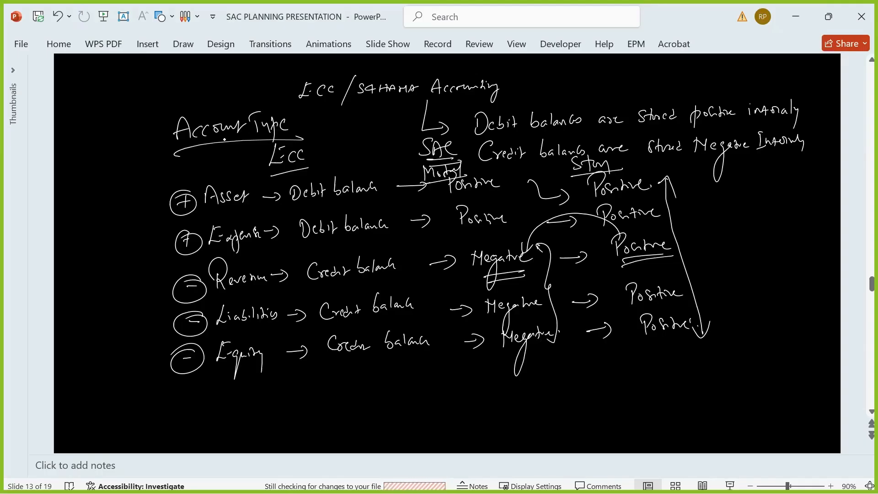
mouse_move(308, 124)
mouse_down()
mouse_move(337, 150)
mouse_move(349, 142)
mouse_up()
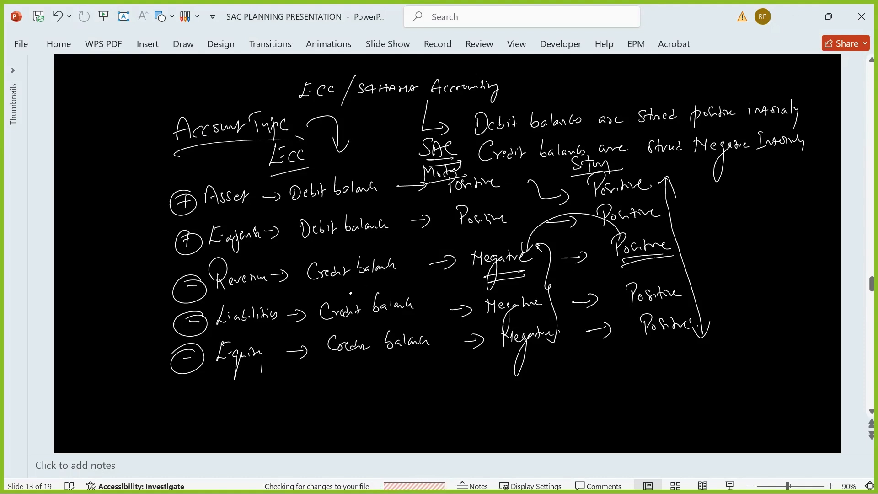
Handwrite "P&L Income Statement" below the Equity line.
drag(180, 388, 181, 407)
drag(180, 389, 222, 405)
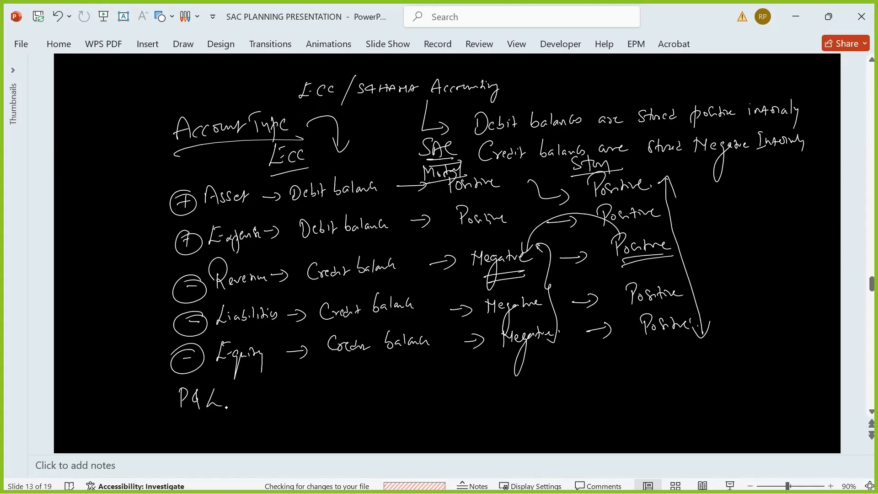
drag(243, 387, 241, 400)
mouse_move(236, 402)
mouse_down()
mouse_move(248, 400)
mouse_move(246, 385)
mouse_up()
drag(252, 401, 307, 392)
mouse_move(315, 380)
mouse_down()
mouse_move(316, 392)
mouse_move(378, 385)
mouse_up()
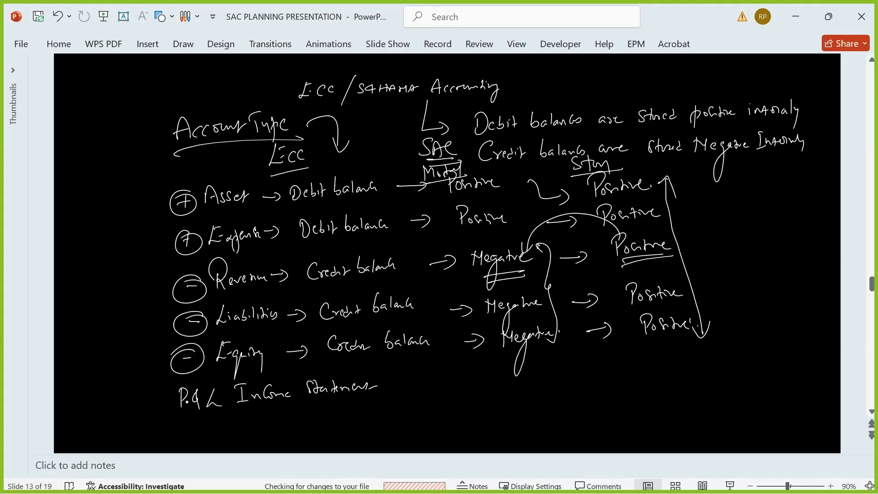
Add an arrow below "Income Statement" leading to the formula "Net Profit = Revenue - Expenses".
drag(237, 410, 245, 424)
mouse_move(249, 417)
mouse_down()
mouse_move(250, 425)
mouse_move(280, 407)
mouse_up()
mouse_move(280, 407)
mouse_down()
mouse_move(283, 417)
mouse_move(302, 409)
mouse_move(322, 419)
mouse_move(329, 410)
mouse_up()
drag(328, 414, 342, 412)
mouse_move(344, 406)
mouse_down()
mouse_move(342, 430)
mouse_move(356, 411)
mouse_up()
mouse_move(349, 407)
mouse_down()
mouse_move(350, 417)
mouse_move(412, 413)
mouse_up()
drag(401, 387, 425, 410)
drag(419, 406, 492, 403)
drag(499, 396, 514, 398)
mouse_move(510, 393)
mouse_down()
mouse_move(515, 409)
mouse_move(557, 389)
mouse_up()
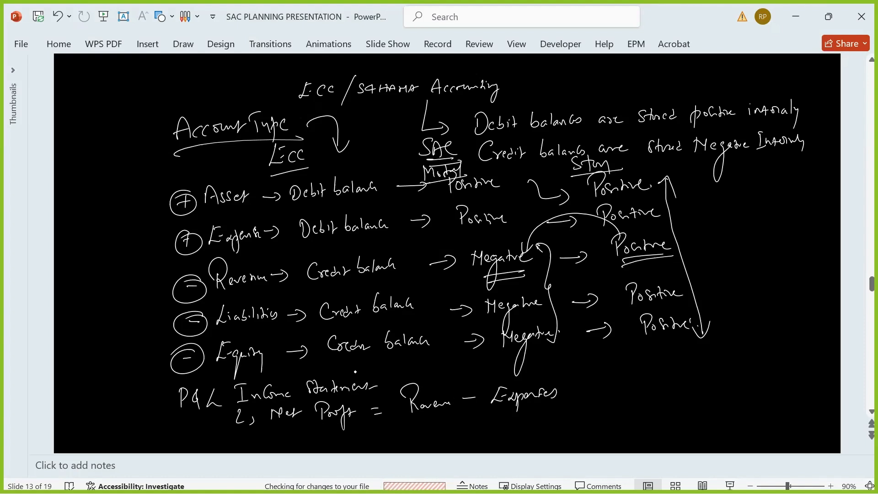
Mark the P&L line with a circled 1 and add a circled 2 below it for a second item.
drag(146, 389, 146, 396)
drag(146, 384, 147, 384)
mouse_move(156, 434)
mouse_down()
mouse_move(159, 449)
mouse_move(161, 433)
mouse_up()
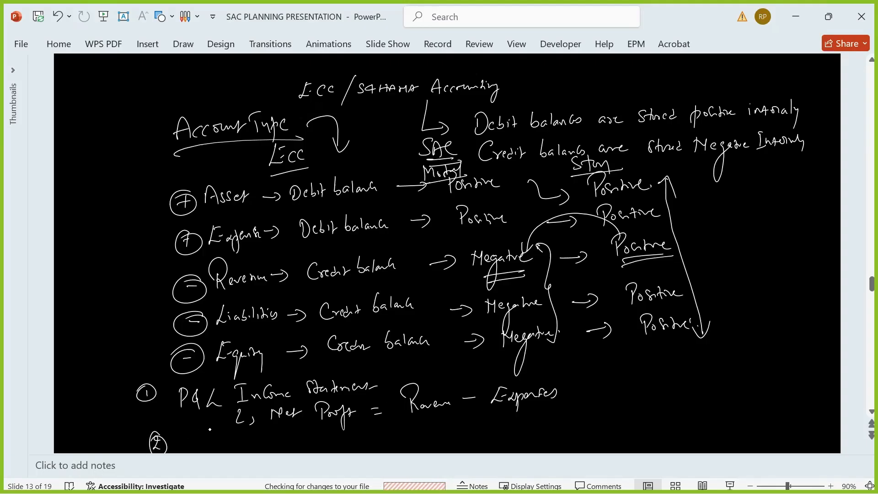
Write "Balance Sheet → Assets = Liabilities + Equity" beside the circled 2 and underline both sides of the equation.
mouse_move(198, 431)
mouse_down()
mouse_move(222, 450)
mouse_move(263, 452)
mouse_up()
click(276, 451)
mouse_move(272, 437)
mouse_down()
mouse_move(273, 453)
mouse_move(345, 446)
mouse_move(340, 453)
mouse_move(401, 435)
mouse_move(423, 442)
mouse_move(429, 433)
mouse_up()
click(425, 431)
mouse_move(435, 433)
mouse_down()
mouse_move(431, 439)
mouse_move(472, 428)
mouse_up()
drag(465, 433, 532, 428)
drag(532, 418, 551, 429)
click(540, 418)
mouse_move(554, 416)
mouse_down()
mouse_move(559, 429)
mouse_move(614, 422)
mouse_up()
mouse_move(614, 417)
mouse_down()
mouse_move(624, 425)
mouse_move(628, 406)
mouse_move(635, 433)
mouse_move(647, 421)
mouse_up()
drag(648, 412, 655, 421)
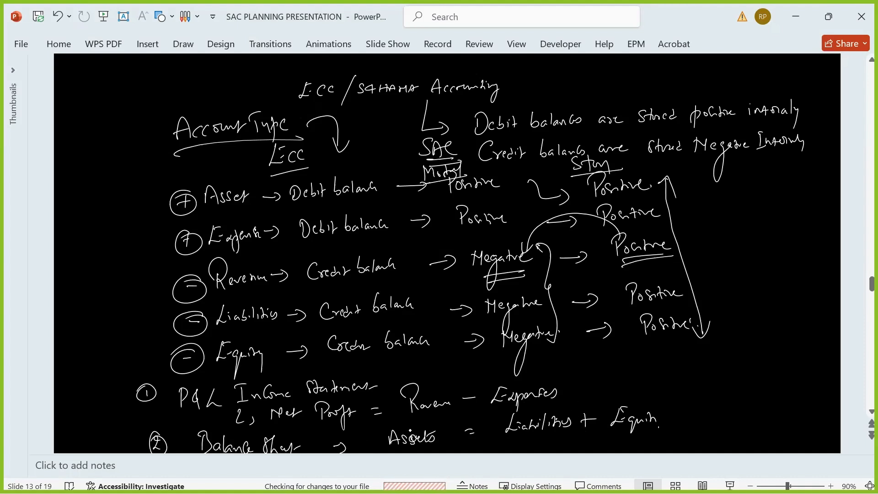
drag(401, 449, 434, 444)
drag(529, 440, 650, 429)
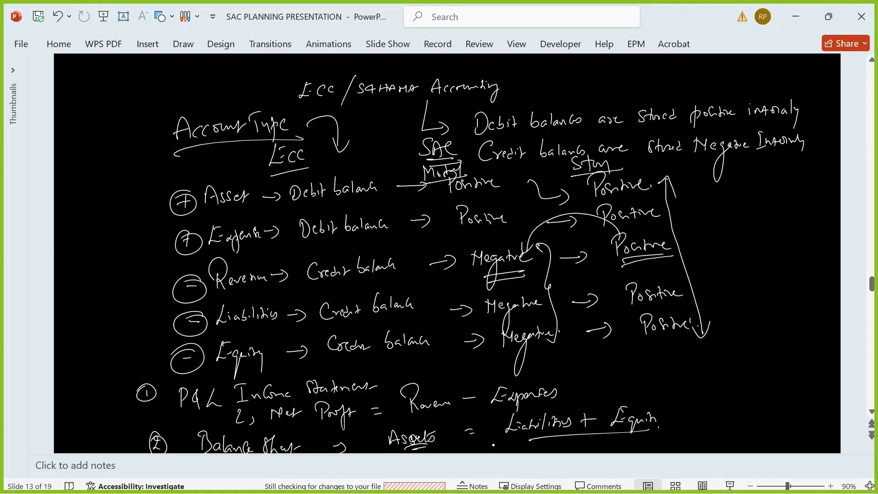
Write "Assets - Liabilities - Equity = 0" below the balance sheet equation, with a curved arrow from Liabilities to the equals sign.
drag(489, 451, 550, 448)
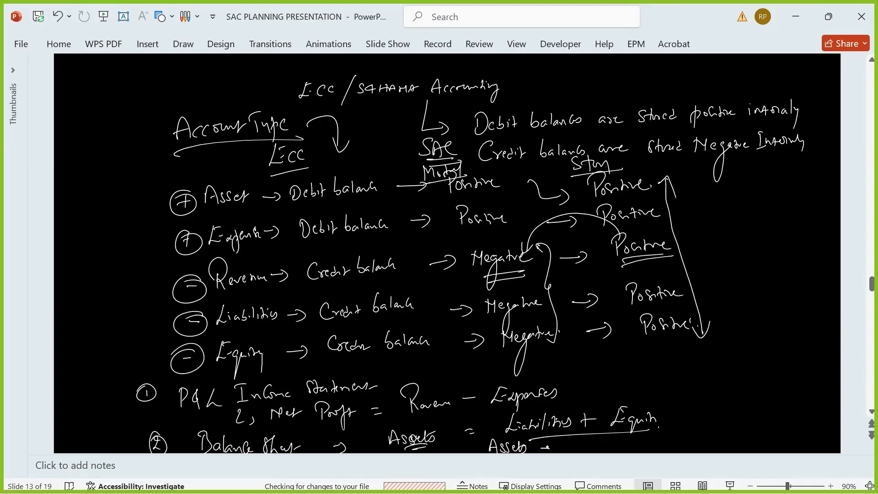
drag(522, 399, 454, 424)
mouse_move(573, 437)
mouse_down()
mouse_move(561, 453)
mouse_move(593, 446)
mouse_up()
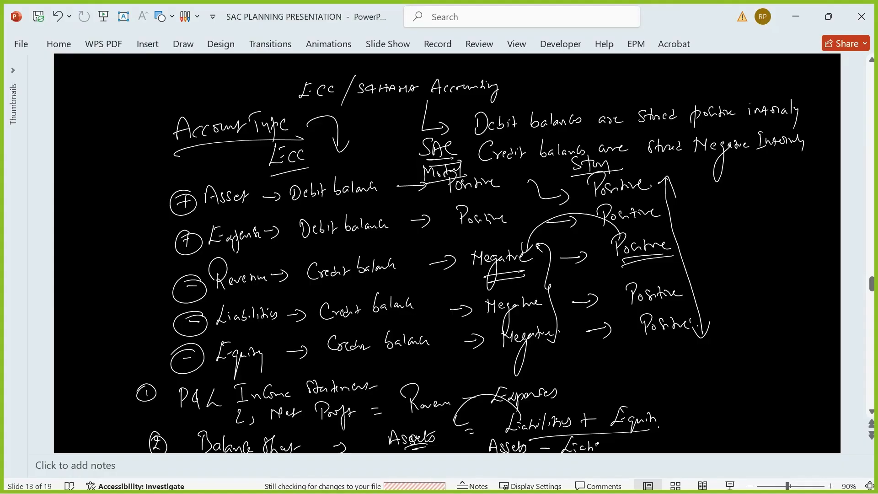
key(ctrl+z)
key(ctrl+z)
mouse_move(582, 447)
mouse_down()
mouse_move(577, 452)
mouse_move(663, 443)
mouse_move(671, 452)
mouse_move(679, 438)
mouse_move(682, 444)
mouse_up()
mouse_move(681, 440)
mouse_down()
mouse_move(684, 453)
mouse_move(709, 438)
mouse_up()
drag(703, 442, 729, 445)
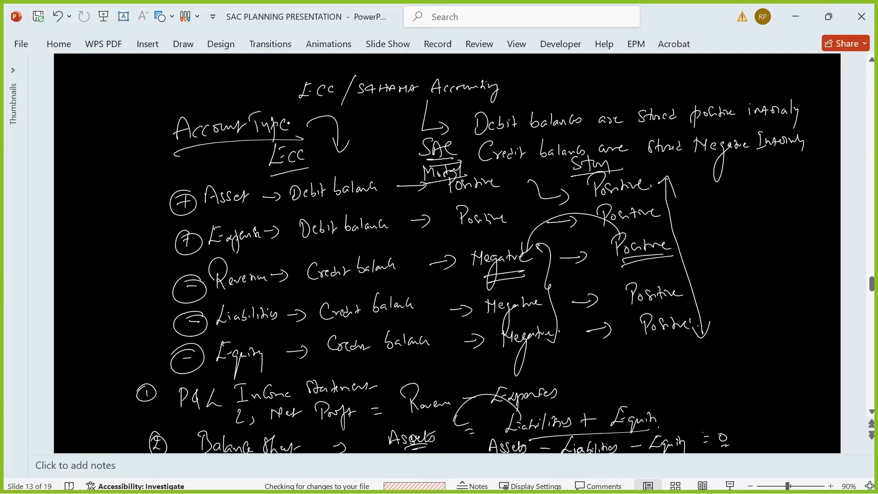
Handwrite the underlined heading "Account Members" on the next blank slide.
scroll(621, 279, down, 5)
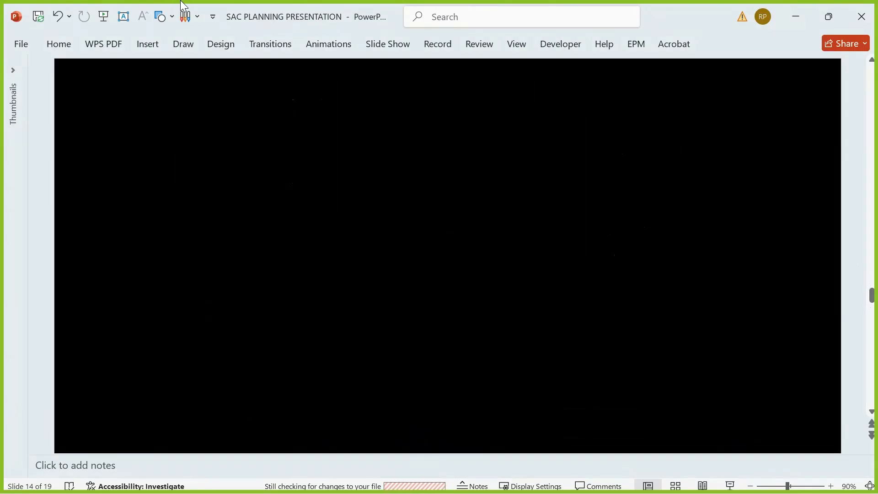
drag(381, 97, 390, 90)
mouse_move(400, 88)
mouse_down()
mouse_move(435, 94)
mouse_move(452, 84)
mouse_move(502, 85)
mouse_up()
drag(390, 109, 498, 100)
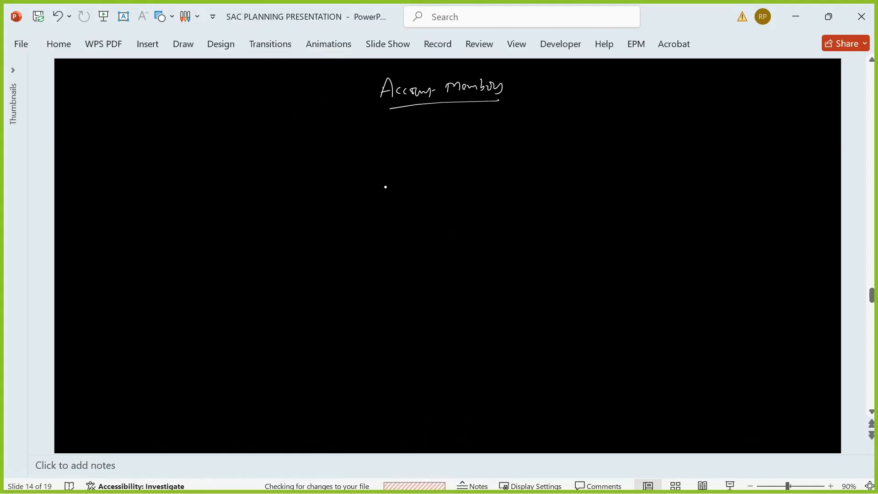
Write "All Accounts" under the heading and branch it with arrows to "P&L Accounts" and "Balance Sheet Accounts".
mouse_move(448, 147)
mouse_down()
mouse_move(475, 133)
mouse_move(543, 141)
mouse_move(547, 129)
mouse_up()
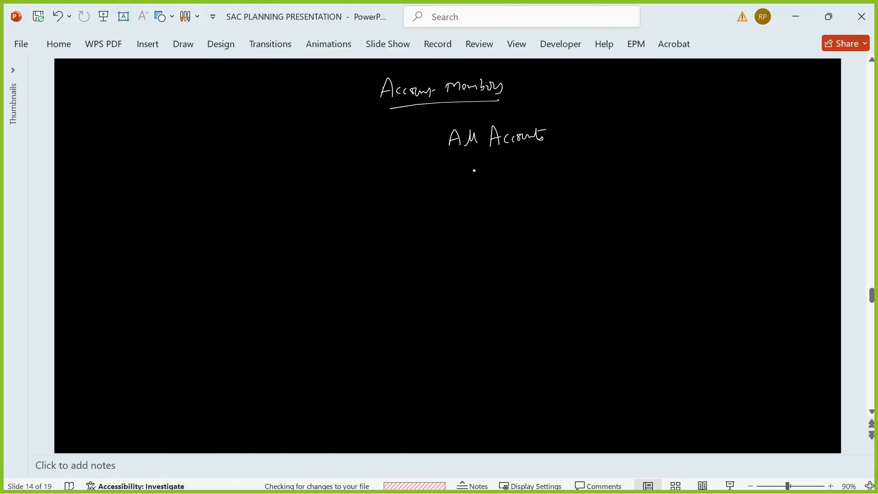
mouse_move(482, 160)
mouse_down()
mouse_move(516, 196)
mouse_move(533, 188)
mouse_move(551, 199)
mouse_up()
mouse_move(559, 179)
mouse_down()
mouse_move(572, 192)
mouse_move(639, 173)
mouse_up()
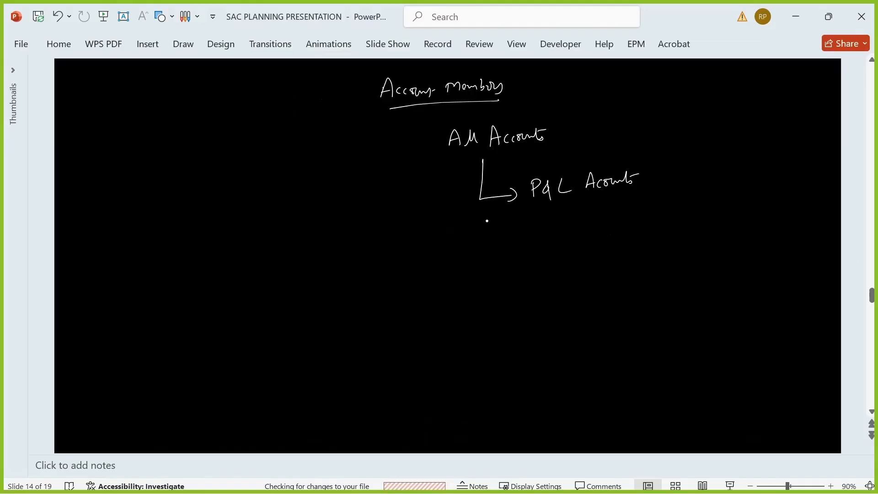
mouse_move(482, 203)
mouse_down()
mouse_move(478, 279)
mouse_move(512, 286)
mouse_move(554, 271)
mouse_move(608, 273)
mouse_move(654, 261)
mouse_move(692, 259)
mouse_move(699, 268)
mouse_up()
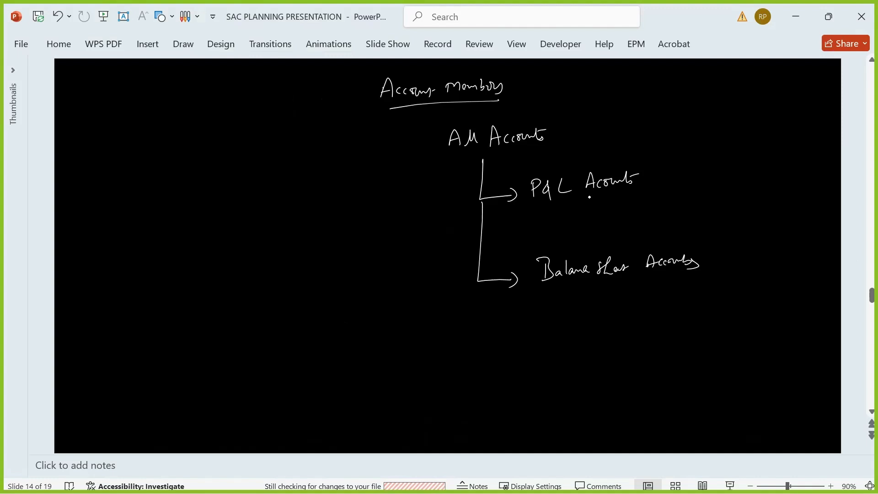
Branch P&L Accounts into "Revenues" and "Expenses", and Balance Sheet Accounts into "Assets", "Liabilities" and "Equity".
mouse_move(566, 198)
mouse_down()
mouse_move(579, 220)
mouse_move(668, 203)
mouse_up()
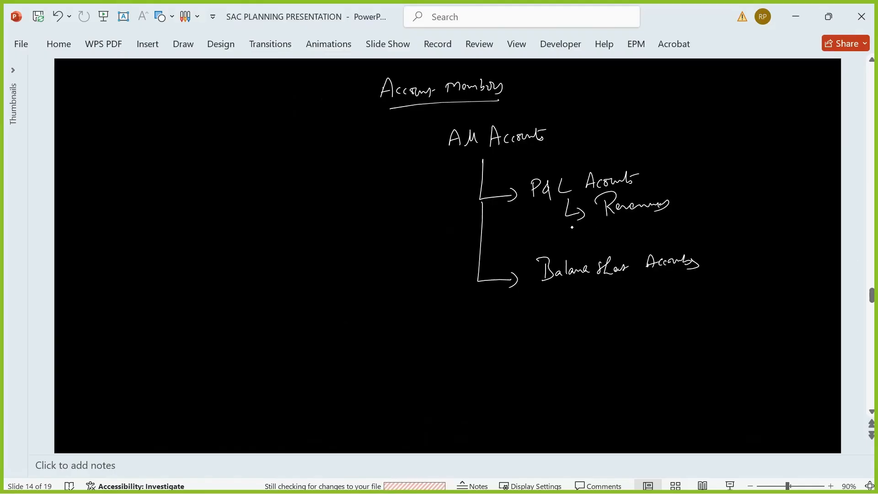
mouse_move(572, 221)
mouse_down()
mouse_move(568, 247)
mouse_move(670, 233)
mouse_up()
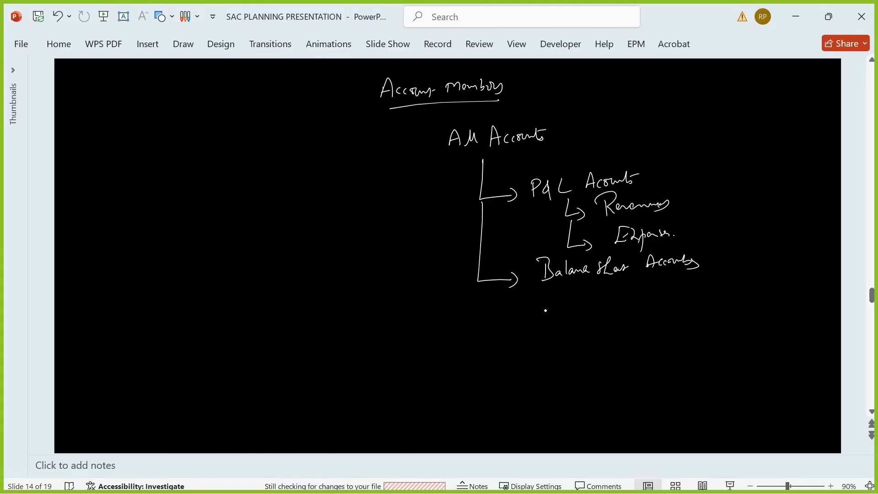
mouse_move(571, 292)
mouse_down()
mouse_move(583, 320)
mouse_move(648, 311)
mouse_up()
click(647, 307)
mouse_move(573, 319)
mouse_down()
mouse_move(571, 358)
mouse_move(613, 364)
mouse_move(641, 350)
mouse_move(649, 360)
mouse_move(667, 355)
mouse_up()
drag(664, 348, 677, 346)
mouse_move(579, 365)
mouse_down()
mouse_move(578, 403)
mouse_move(597, 412)
mouse_move(623, 406)
mouse_move(640, 421)
mouse_move(652, 400)
mouse_move(669, 405)
mouse_up()
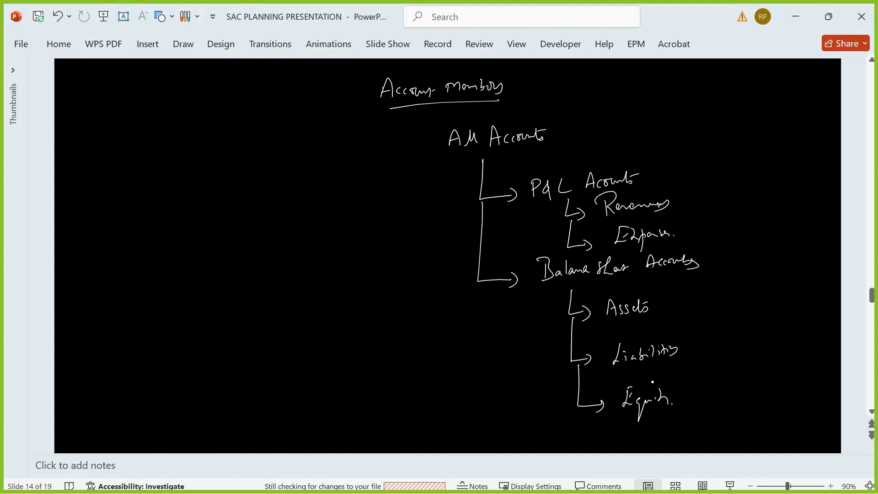
Add the child member "Sales Revenue" under Revenues and "Salary Expense" under Expenses, each with an arrow.
mouse_move(654, 205)
mouse_down()
mouse_move(656, 220)
mouse_move(678, 220)
mouse_up()
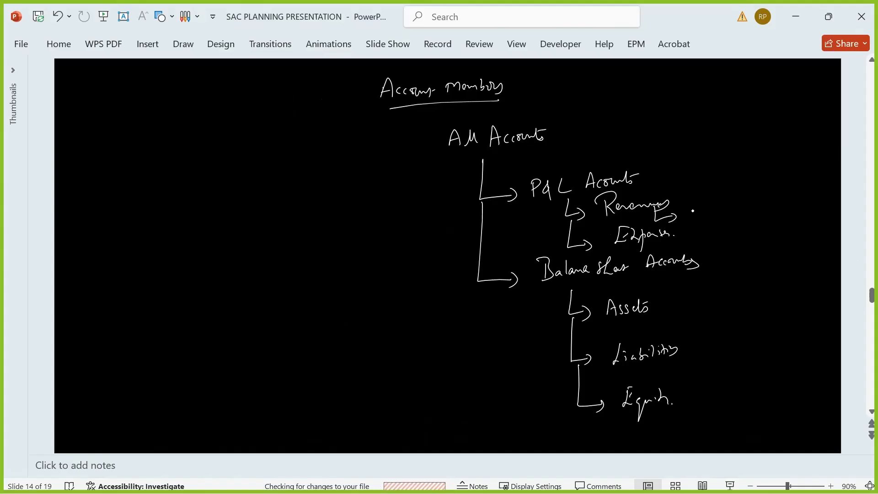
mouse_move(697, 204)
mouse_down()
mouse_move(687, 221)
mouse_move(772, 213)
mouse_up()
mouse_move(665, 241)
mouse_down()
mouse_move(665, 254)
mouse_move(800, 244)
mouse_up()
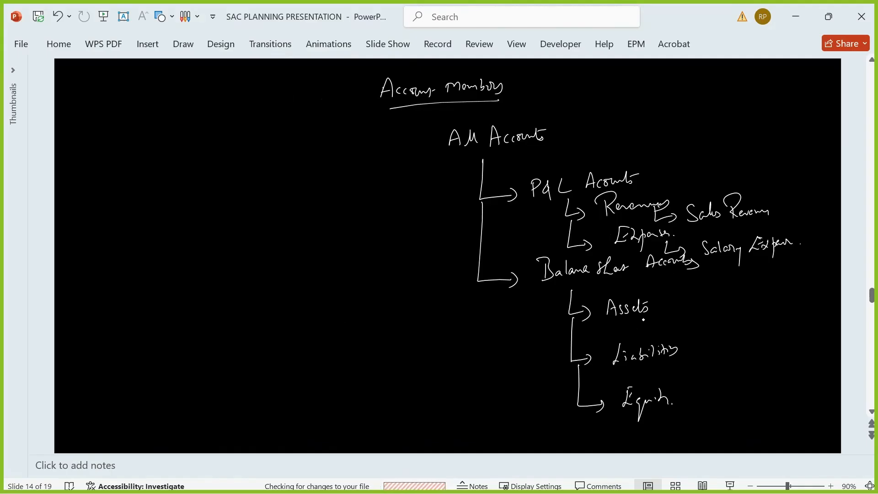
Add child members with arrows: "Cash" and "Inventory" under Assets, "Loan" under Liabilities, "Capital" and "Retained Earnings" under Equity.
mouse_move(645, 317)
mouse_down()
mouse_move(663, 326)
mouse_move(714, 315)
mouse_up()
mouse_move(648, 328)
mouse_down()
mouse_move(665, 339)
mouse_move(731, 322)
mouse_move(743, 331)
mouse_up()
mouse_move(658, 362)
mouse_down()
mouse_move(656, 377)
mouse_move(676, 376)
mouse_up()
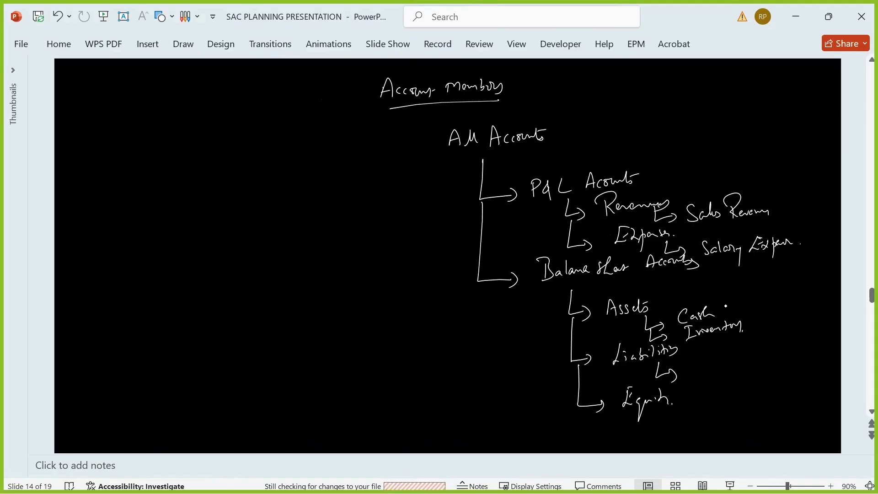
mouse_move(693, 357)
mouse_down()
mouse_move(700, 371)
mouse_move(731, 368)
mouse_up()
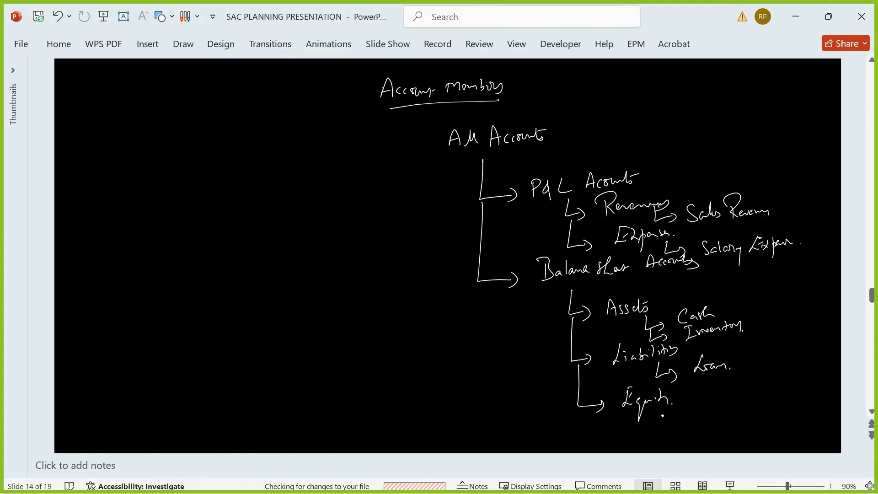
mouse_move(665, 406)
mouse_down()
mouse_move(665, 418)
mouse_move(718, 416)
mouse_up()
drag(714, 410, 731, 405)
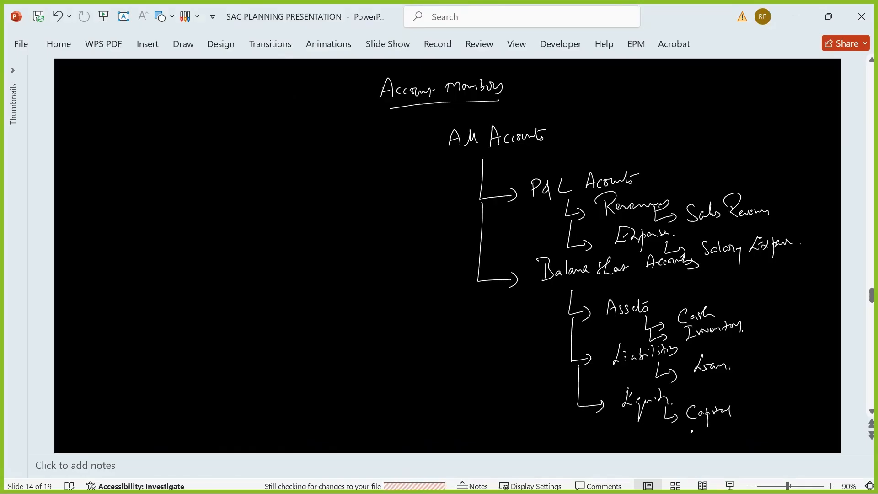
mouse_move(665, 424)
mouse_down()
mouse_move(701, 444)
mouse_move(792, 430)
mouse_move(800, 445)
mouse_up()
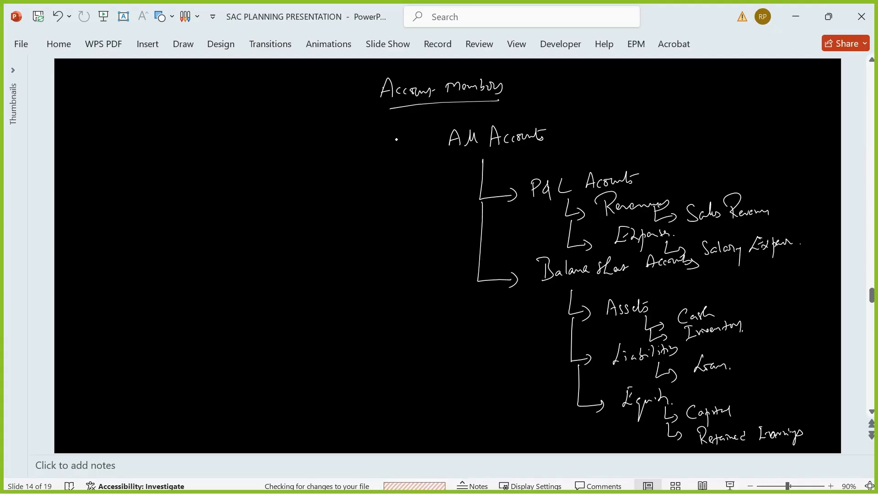
Label All Accounts with the underlined member ID "PL100" and P&L Accounts with "PL200".
mouse_move(395, 139)
mouse_down()
mouse_move(395, 159)
mouse_move(435, 147)
mouse_up()
drag(388, 168, 442, 158)
drag(421, 194, 422, 214)
mouse_move(422, 196)
mouse_down()
mouse_move(443, 209)
mouse_move(469, 200)
mouse_up()
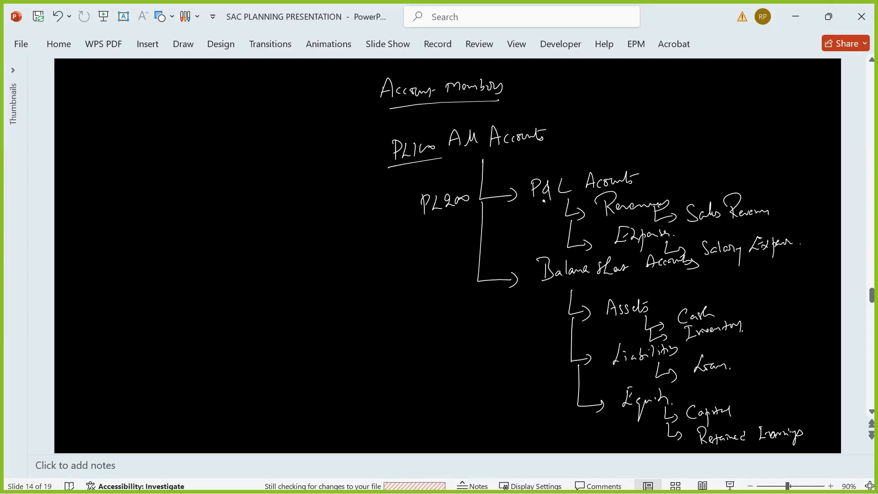
Insert a "Net Profit" node under P&L Accounts with branches to its child accounts, and label it "PL300".
mouse_move(543, 201)
mouse_down()
mouse_move(590, 201)
mouse_move(596, 216)
mouse_up()
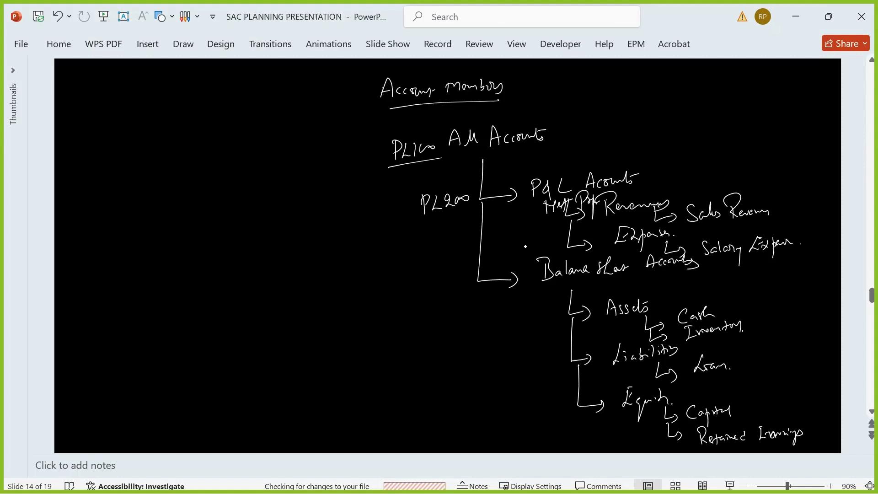
mouse_move(584, 208)
mouse_down()
mouse_move(599, 219)
mouse_move(599, 248)
mouse_up()
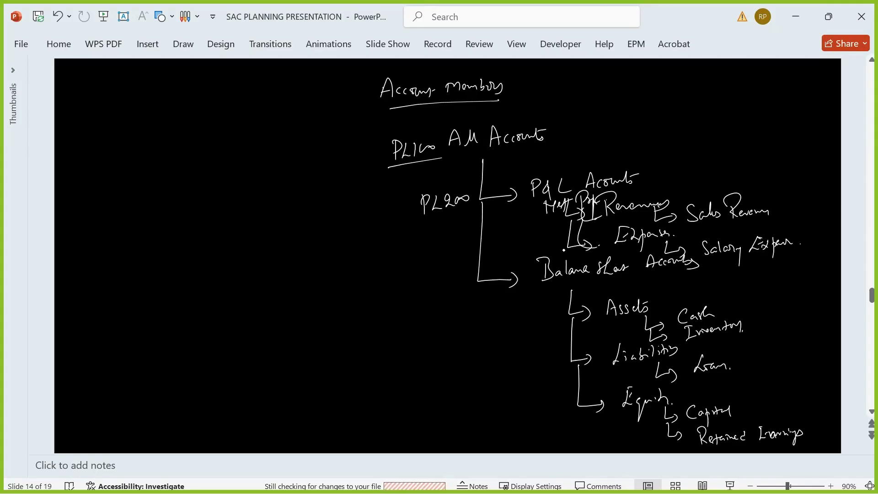
mouse_move(496, 210)
mouse_down()
mouse_move(497, 224)
mouse_move(501, 215)
mouse_up()
mouse_move(504, 210)
mouse_down()
mouse_move(521, 220)
mouse_move(538, 208)
mouse_up()
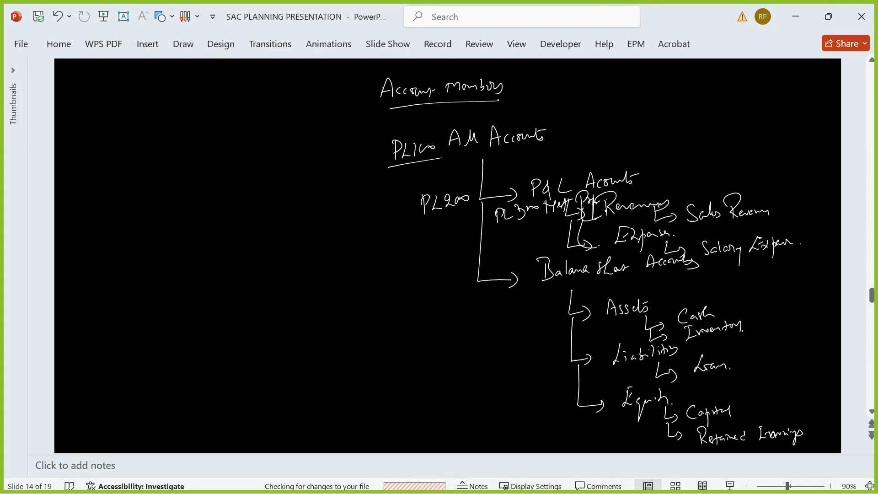
Label Revenues with the member ID "PL400" and Expenses with "PL500", each joined by an arrow.
drag(577, 217, 571, 227)
drag(506, 230, 508, 243)
drag(505, 231, 525, 236)
mouse_move(531, 224)
mouse_down()
mouse_move(530, 235)
mouse_move(549, 223)
mouse_move(554, 254)
mouse_up()
mouse_move(561, 250)
mouse_down()
mouse_move(515, 267)
mouse_move(520, 258)
mouse_up()
drag(524, 253, 535, 259)
drag(536, 249, 552, 249)
drag(554, 251, 558, 249)
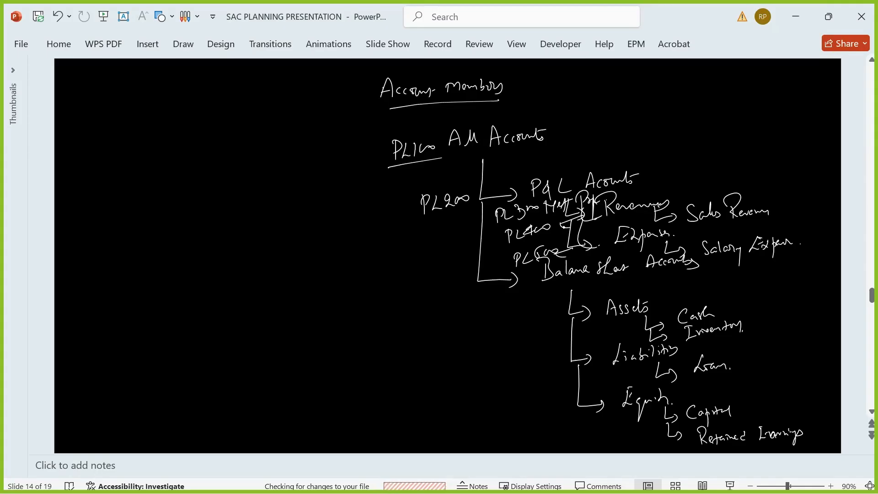
Label Balance Sheet Accounts with the member ID "PL600" and Assets with "PL700", each joined by an arrow.
mouse_move(550, 279)
mouse_down()
mouse_move(529, 289)
mouse_move(544, 292)
mouse_up()
mouse_move(465, 292)
mouse_down()
mouse_move(466, 308)
mouse_move(471, 300)
mouse_up()
mouse_move(477, 293)
mouse_down()
mouse_move(487, 302)
mouse_move(506, 296)
mouse_up()
drag(506, 299, 512, 296)
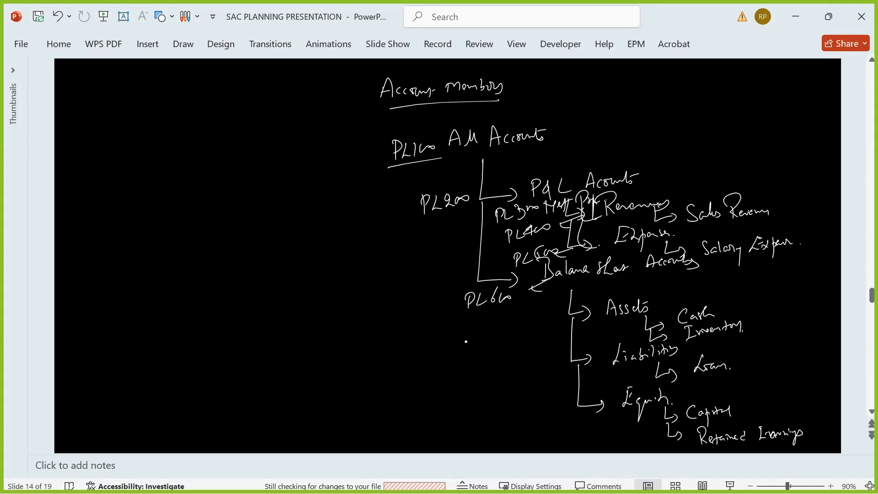
mouse_move(568, 312)
mouse_down()
mouse_move(551, 314)
mouse_move(566, 318)
mouse_up()
drag(487, 318, 490, 326)
mouse_move(495, 317)
mouse_down()
mouse_move(495, 331)
mouse_move(531, 316)
mouse_up()
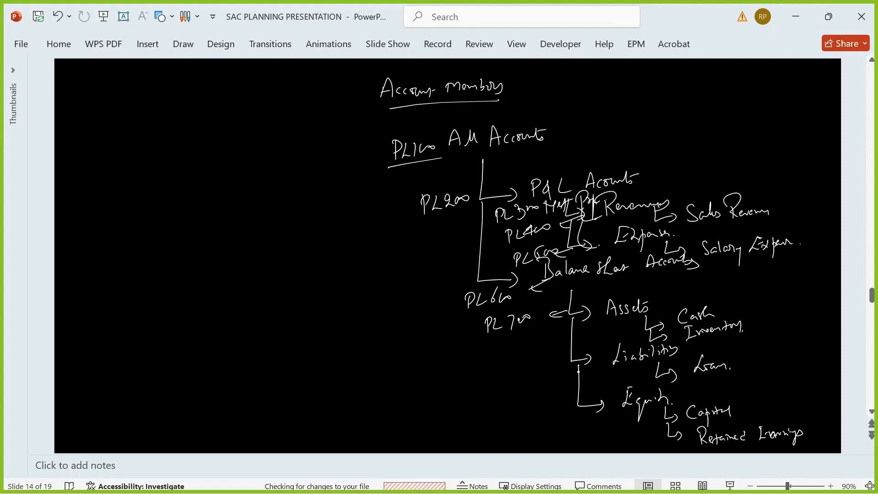
Label Liabilities with the member ID "PL800" and Equity with "PL900" in the handwritten account hierarchy.
mouse_move(506, 364)
mouse_down()
mouse_move(507, 381)
mouse_move(513, 368)
mouse_up()
drag(512, 366, 530, 374)
drag(539, 360, 554, 362)
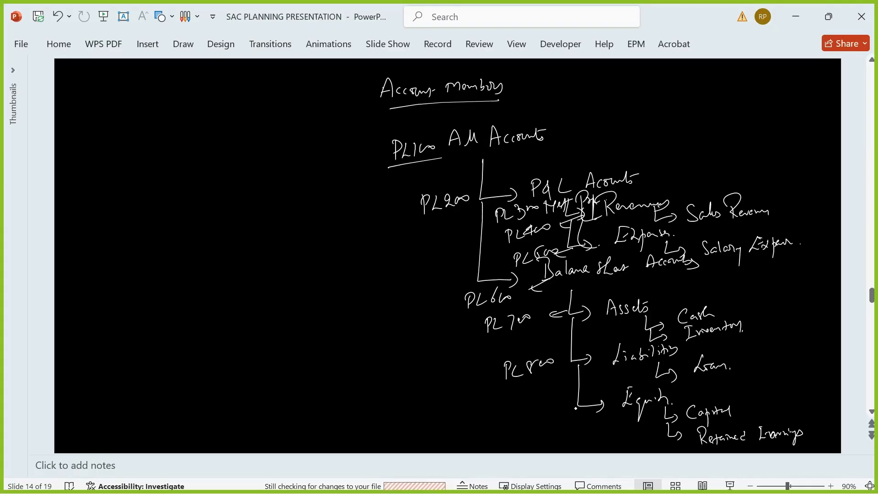
drag(520, 411, 521, 422)
drag(520, 408, 522, 414)
drag(529, 406, 540, 417)
mouse_move(551, 404)
mouse_down()
mouse_move(551, 418)
mouse_move(567, 408)
mouse_up()
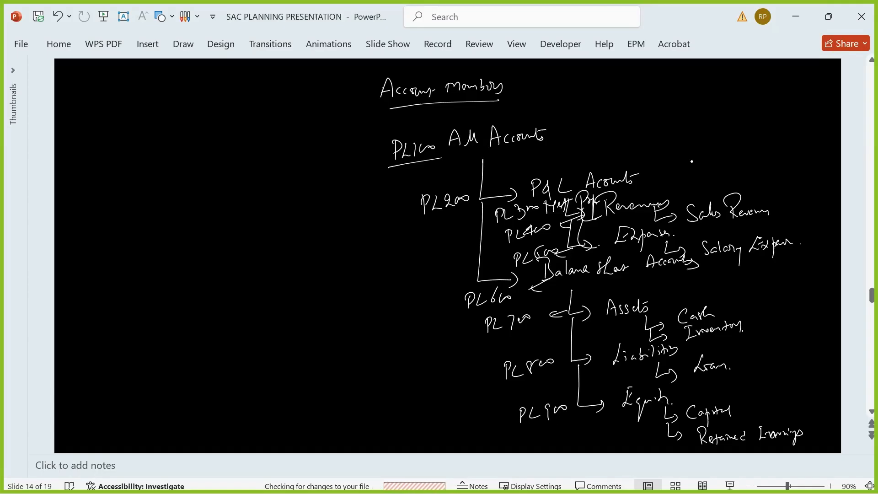
drag(674, 199, 734, 181)
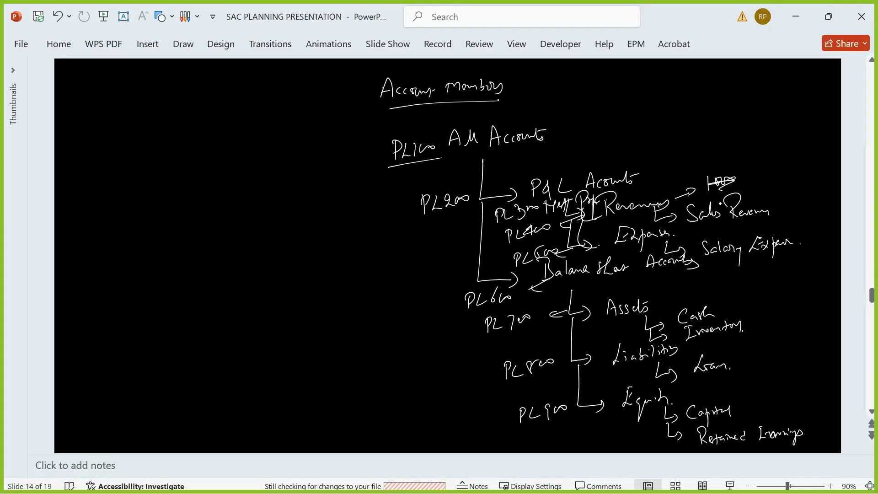
key(ctrl+z)
key(ctrl+z)
key(ctrl+z)
key(ctrl+z)
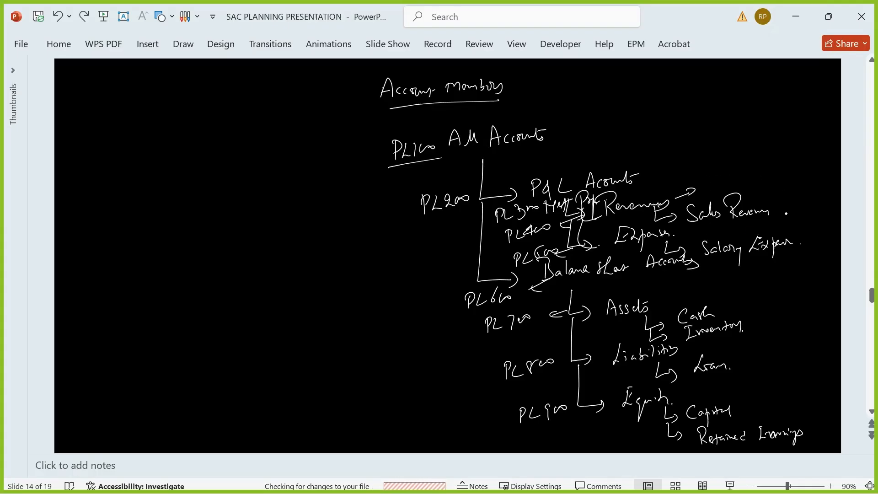
Write the member IDs 1000 for Sales Revenue, 2000 for Salary Expense, 3000 for Cash and 4000 for Inventory.
mouse_move(775, 210)
mouse_down()
mouse_move(798, 215)
mouse_move(821, 204)
mouse_up()
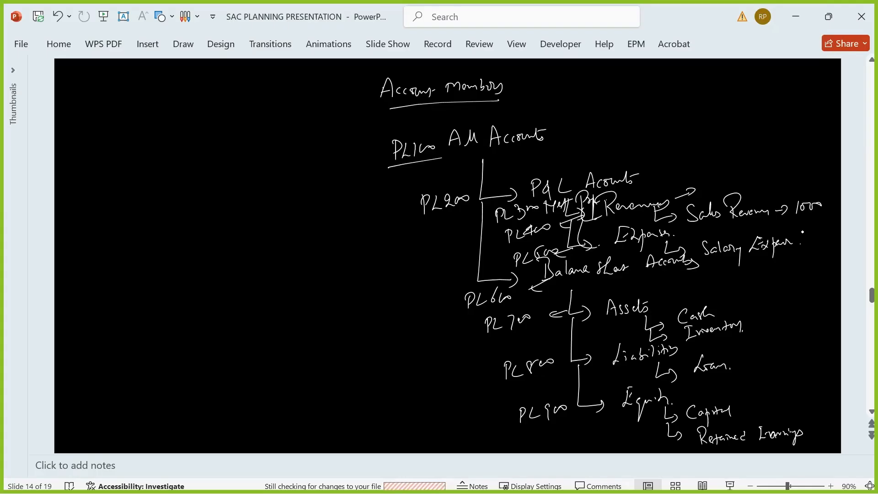
mouse_move(762, 256)
mouse_down()
mouse_move(776, 265)
mouse_move(815, 258)
mouse_up()
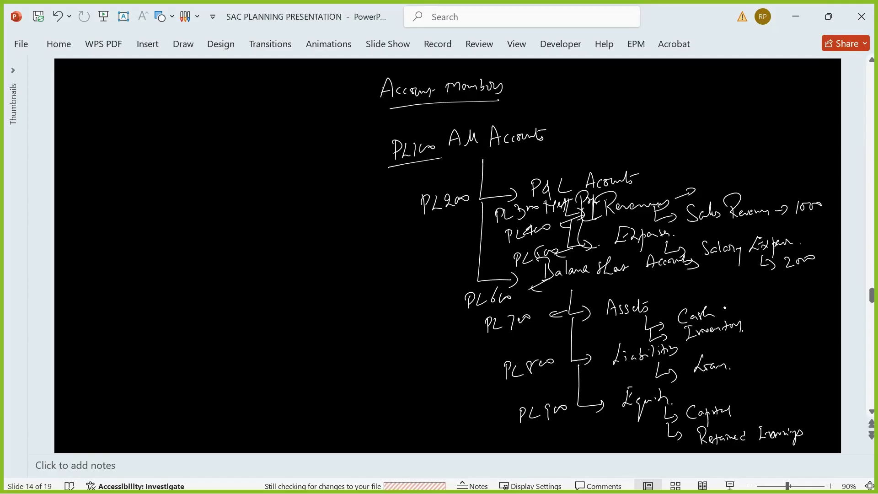
drag(719, 312, 732, 311)
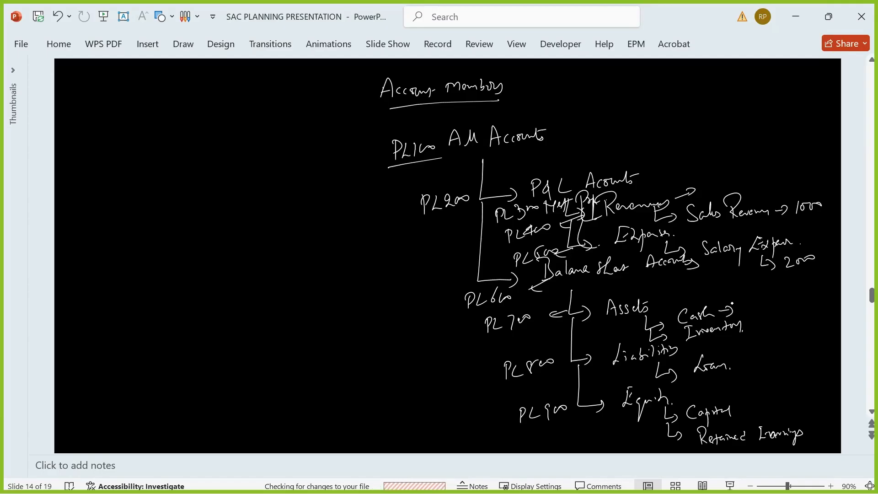
mouse_move(747, 301)
mouse_down()
mouse_move(750, 312)
mouse_move(764, 308)
mouse_up()
mouse_move(768, 305)
mouse_down()
mouse_move(771, 326)
mouse_move(781, 324)
mouse_up()
drag(783, 322, 790, 323)
Write the member IDs 5000 for Loan, 6000 for Capital and 7000 for Retained Earnings.
drag(739, 364, 756, 366)
drag(751, 356, 778, 359)
drag(740, 409, 754, 409)
mouse_move(754, 403)
mouse_down()
mouse_move(756, 411)
mouse_move(796, 399)
mouse_up()
drag(785, 358, 779, 364)
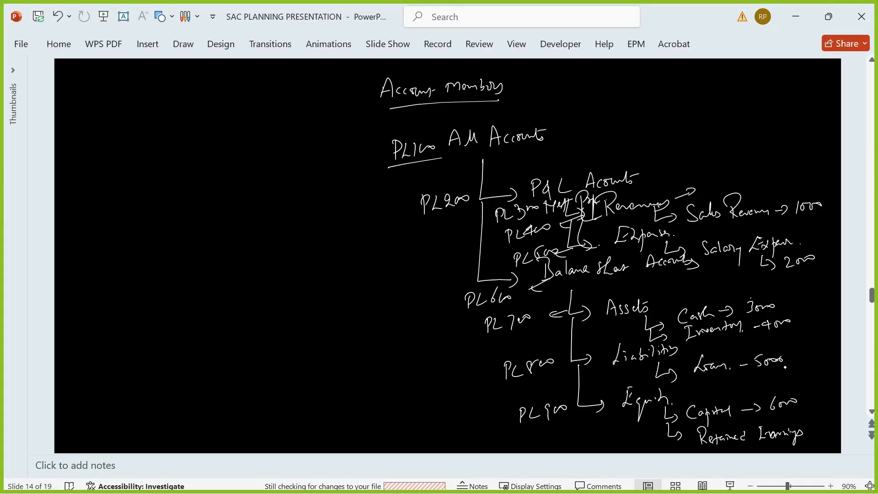
mouse_move(773, 441)
mouse_down()
mouse_move(818, 449)
mouse_move(828, 440)
mouse_up()
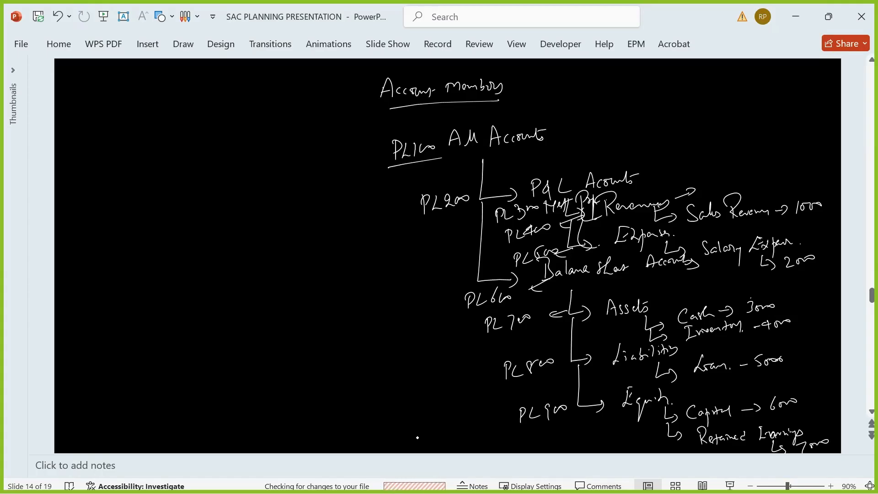
Write a separate "KP100 – KPI" entry beside the Equity branch of the account hierarchy.
mouse_move(343, 433)
mouse_down()
mouse_move(343, 416)
mouse_move(344, 423)
mouse_up()
drag(352, 415, 374, 429)
mouse_move(386, 412)
mouse_down()
mouse_move(378, 424)
mouse_move(392, 412)
mouse_move(404, 428)
mouse_up()
drag(407, 415, 448, 418)
drag(458, 406, 475, 415)
drag(472, 399, 481, 397)
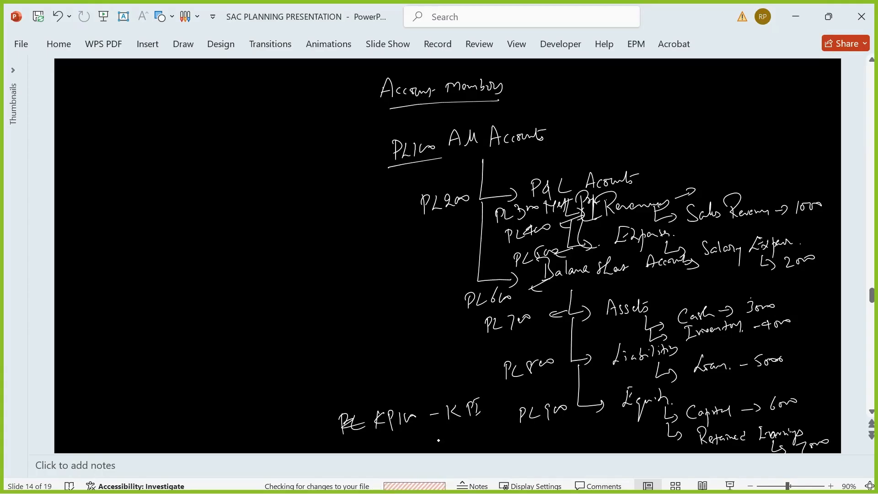
drag(396, 438, 483, 417)
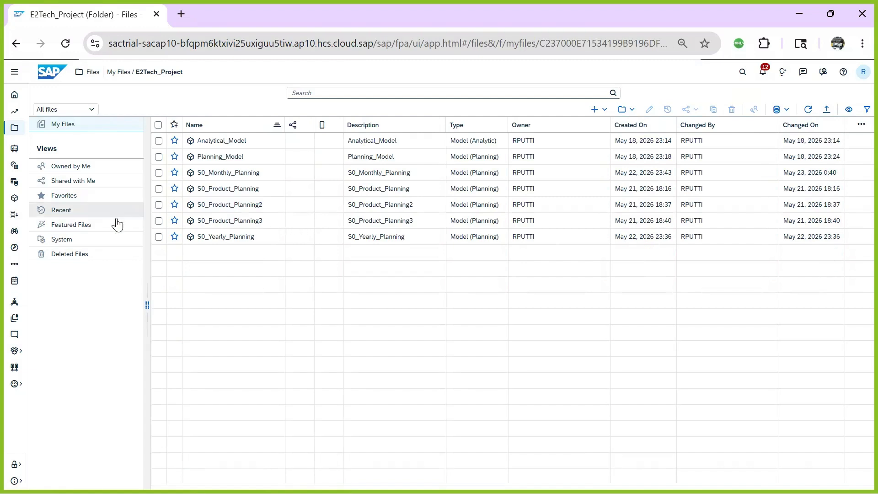
Switch to SAP Analytics Cloud, create a model starting from an empty model, and view the Planning Capabilities information.
click(14, 199)
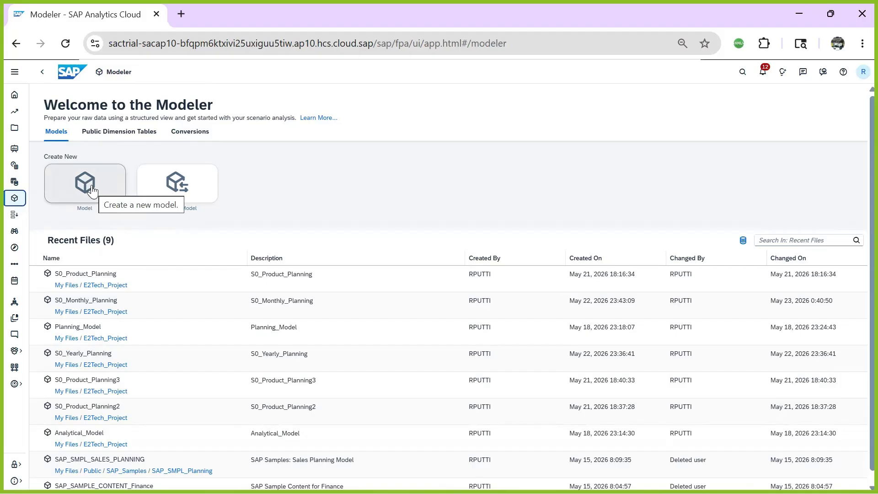
click(92, 190)
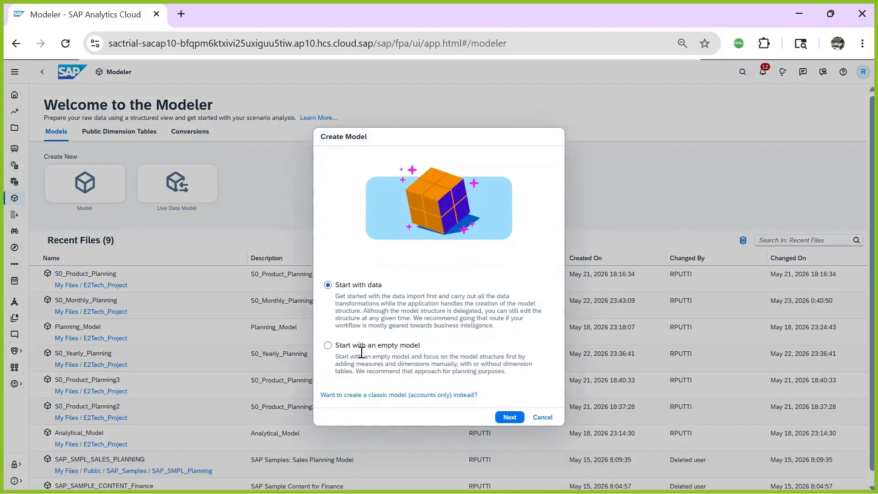
click(328, 347)
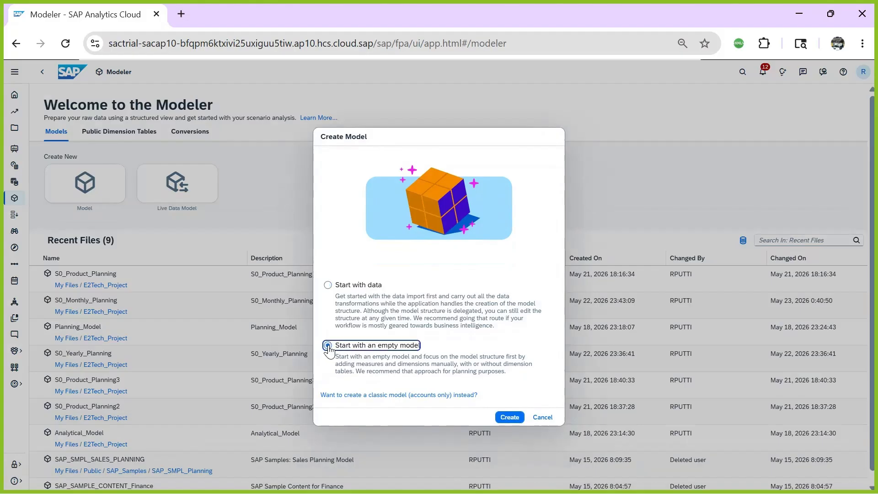
click(512, 419)
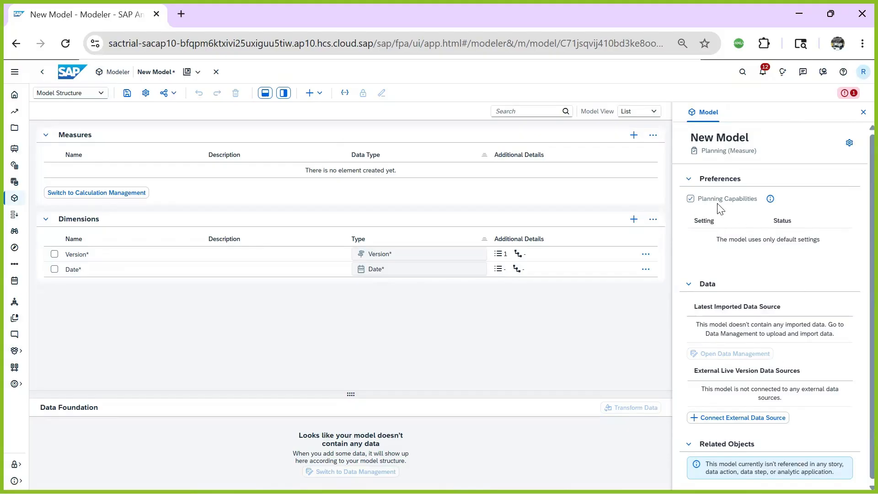
click(770, 198)
click(292, 332)
Add a dimension named "Account" with a new dimension table of type Account.
click(633, 220)
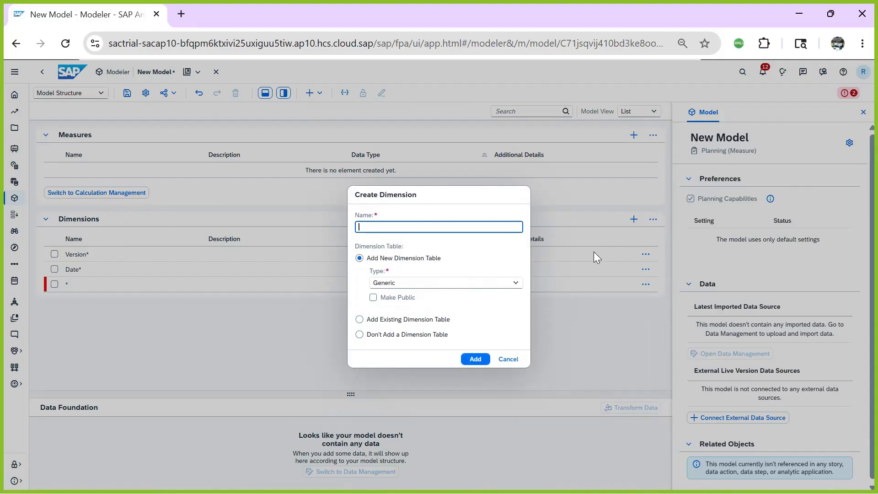
text(Account)
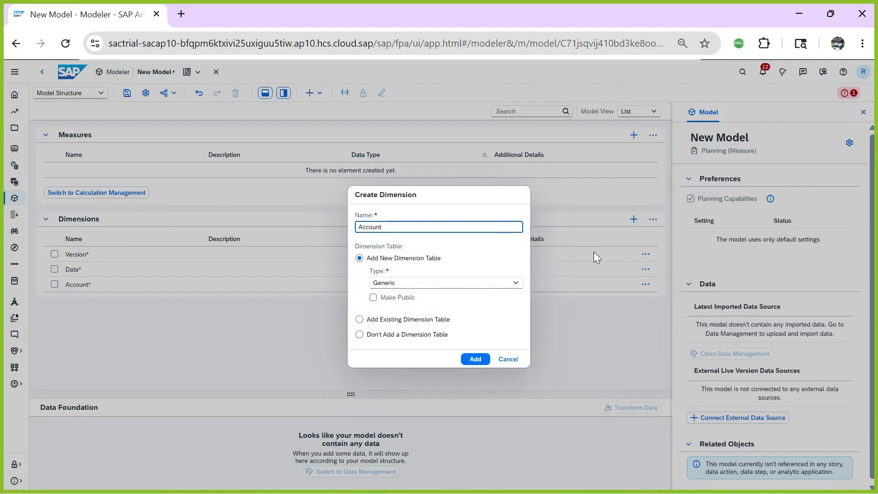
click(402, 283)
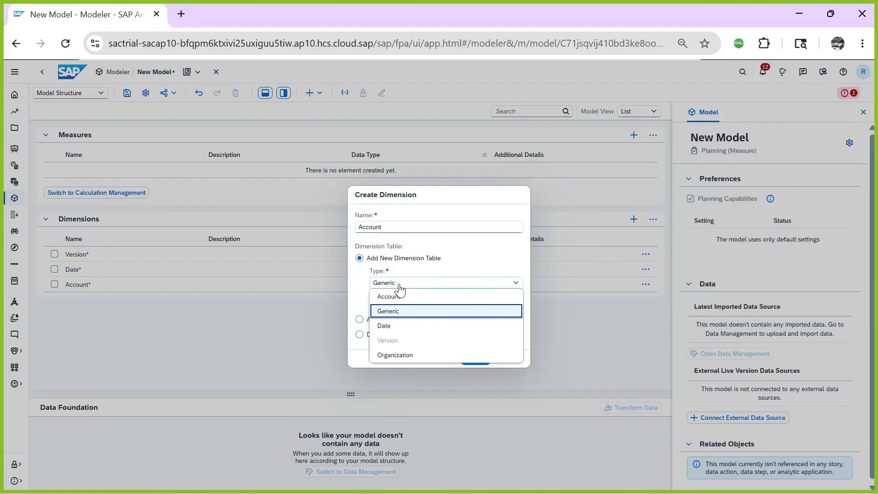
click(390, 296)
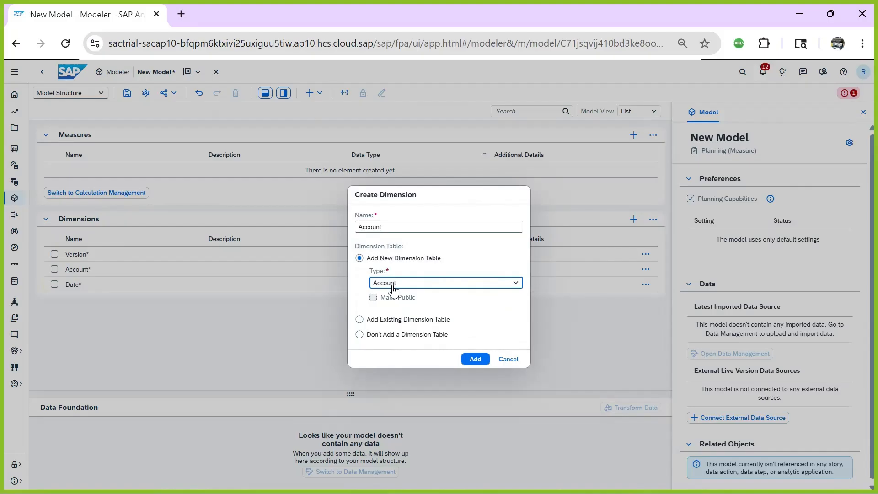
click(482, 364)
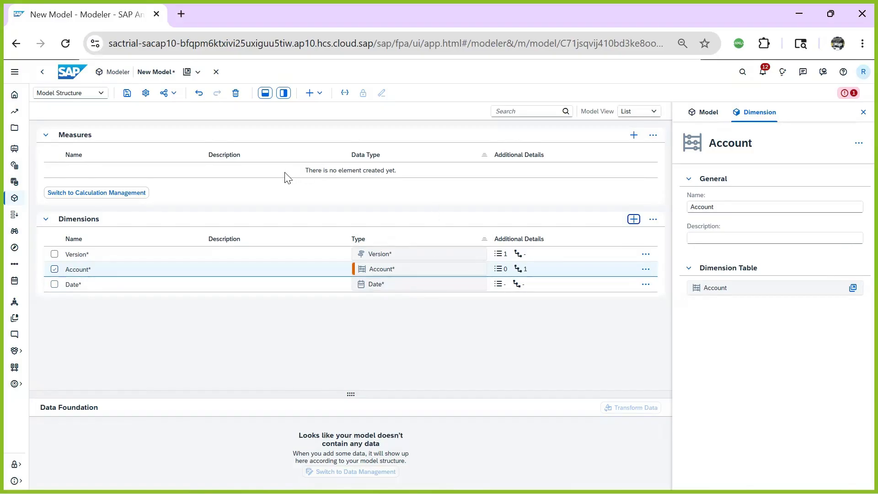
Add a measure to the model with "Value" as both its name and description.
click(633, 135)
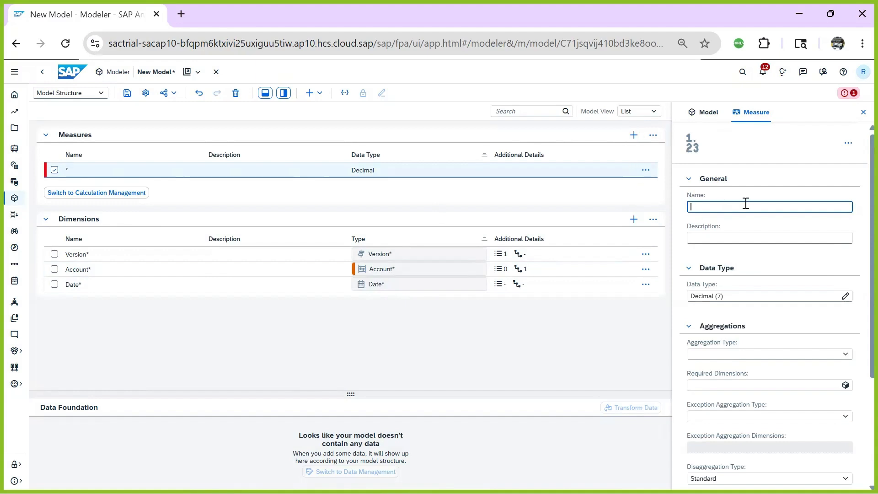
text(Value)
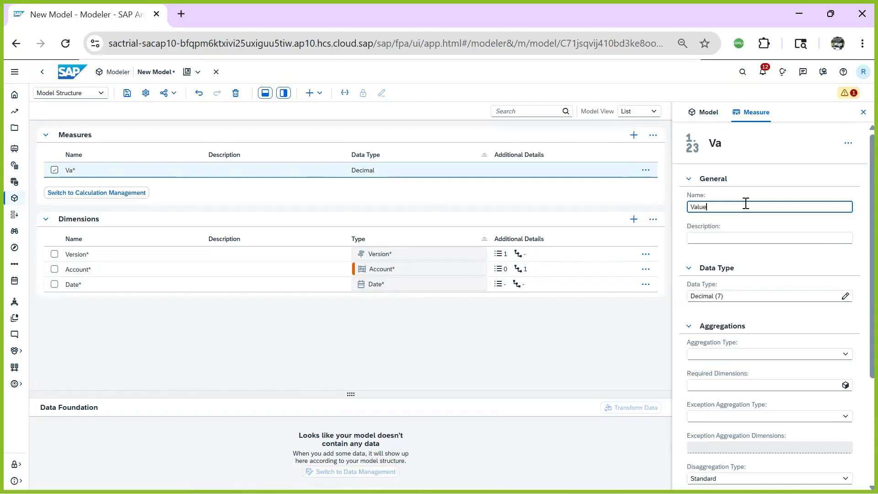
key(ctrl+a)
key(ctrl+c)
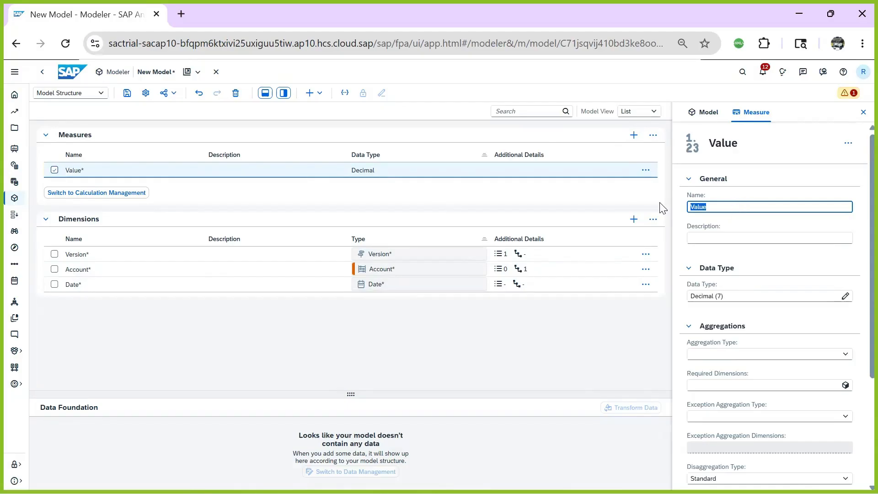
click(729, 234)
key(ctrl+v)
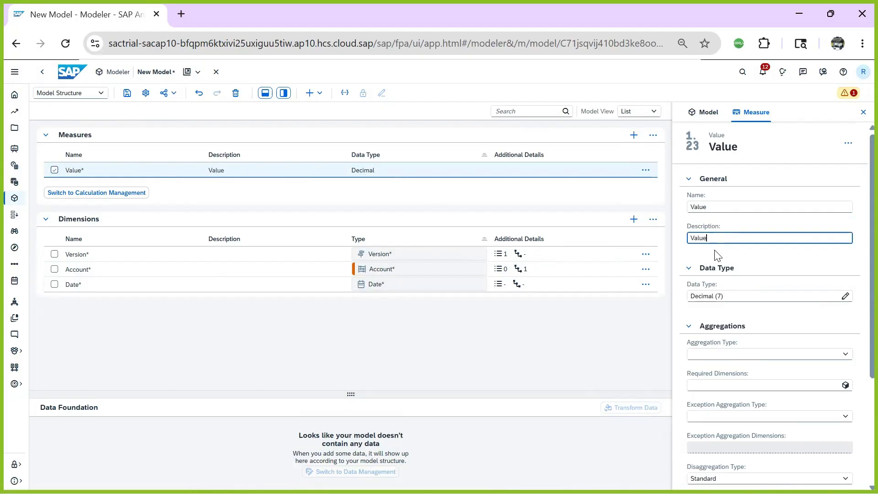
Check the Value measure's data type without changing it, and set its aggregation type to Sum.
click(845, 296)
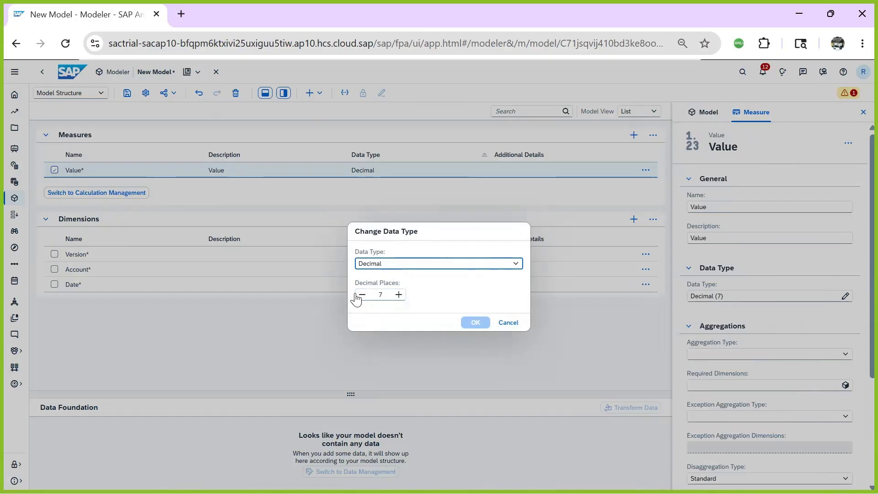
click(508, 324)
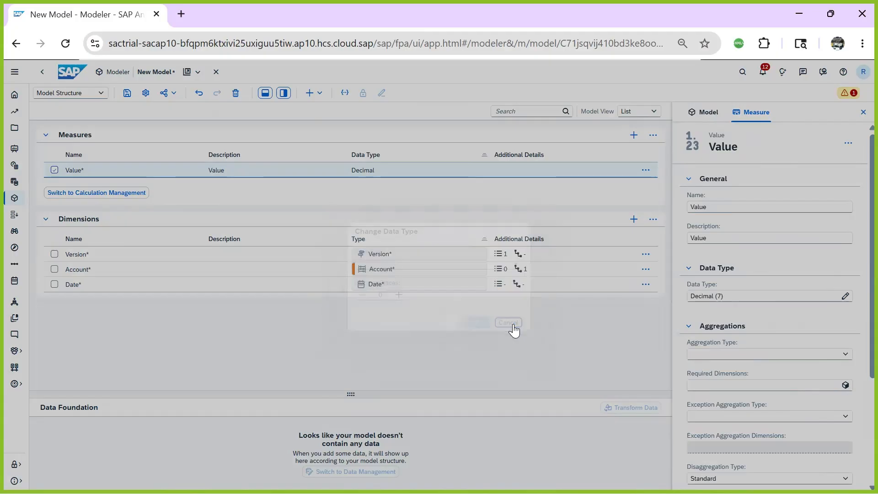
click(845, 354)
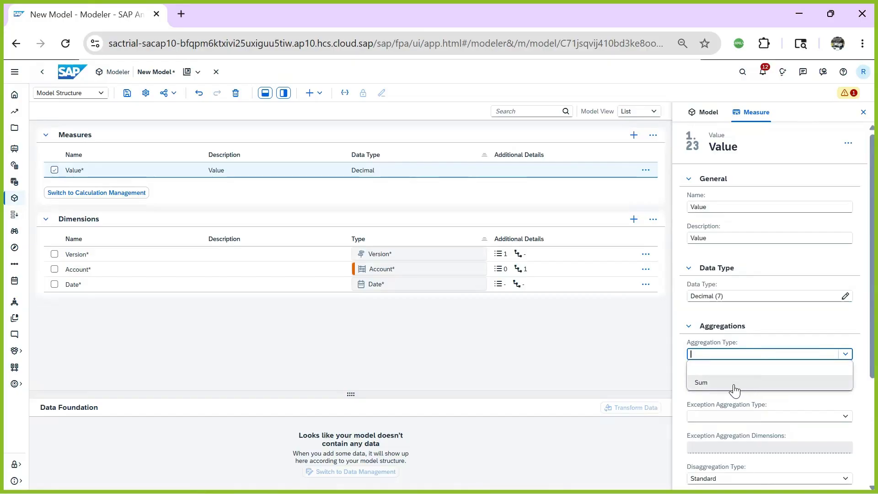
click(734, 383)
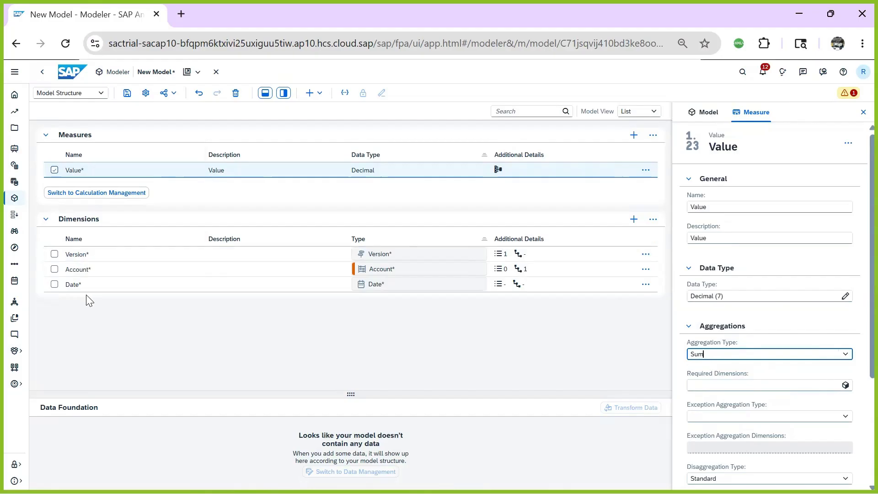
Start saving the model in the E2Tech_Project folder and name it "S0_Account_Model".
click(129, 96)
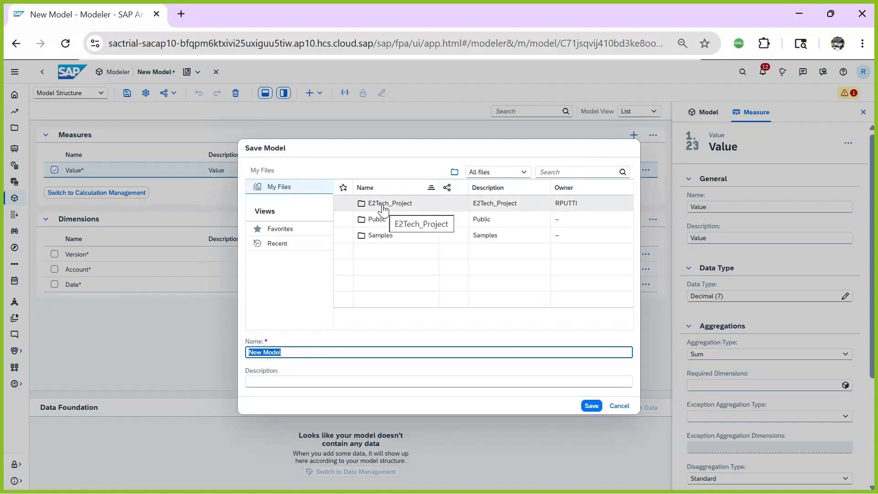
click(382, 207)
double_click(382, 207)
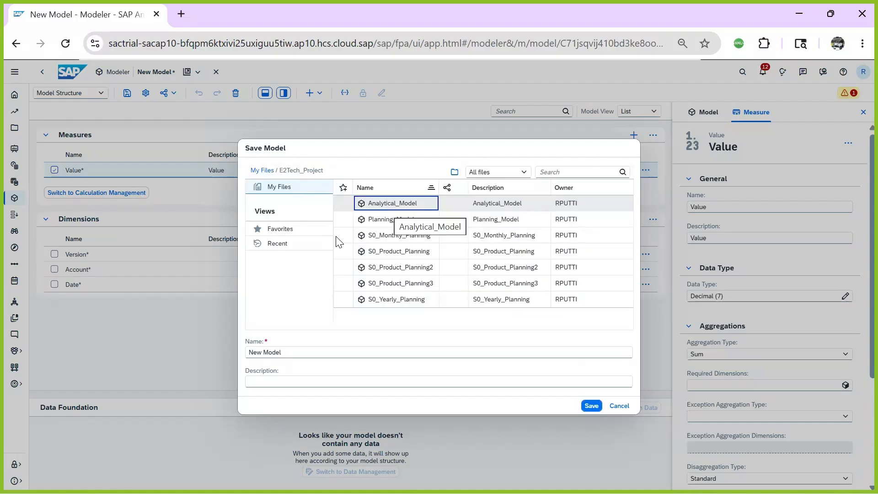
click(299, 353)
triple_click(260, 352)
text(N)
key(BackSpace)
text(S)
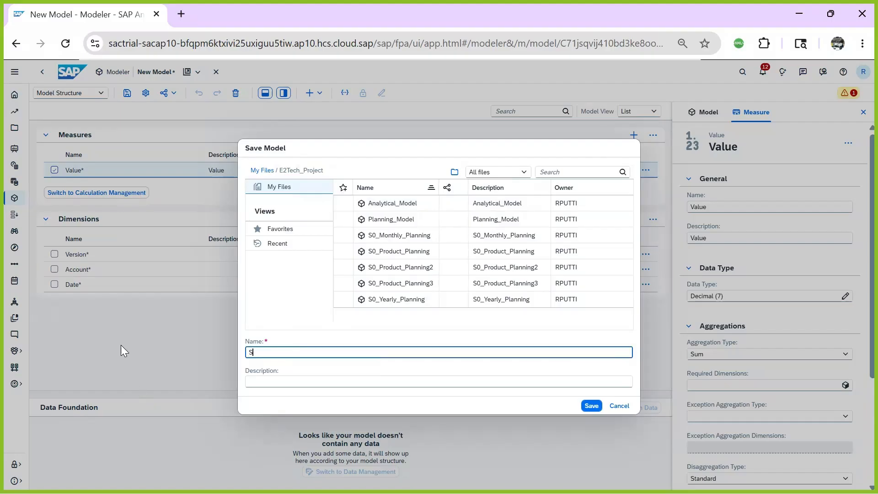
text(0_Account_Model)
Reuse the name "S0_Account_Model" as the model's description and save the model.
drag(249, 352, 361, 352)
key(ctrl+c)
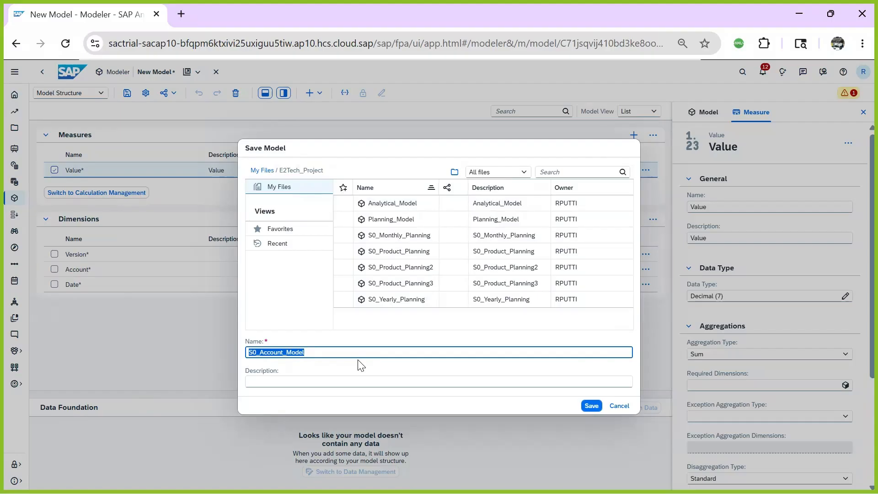
click(286, 379)
key(ctrl+v)
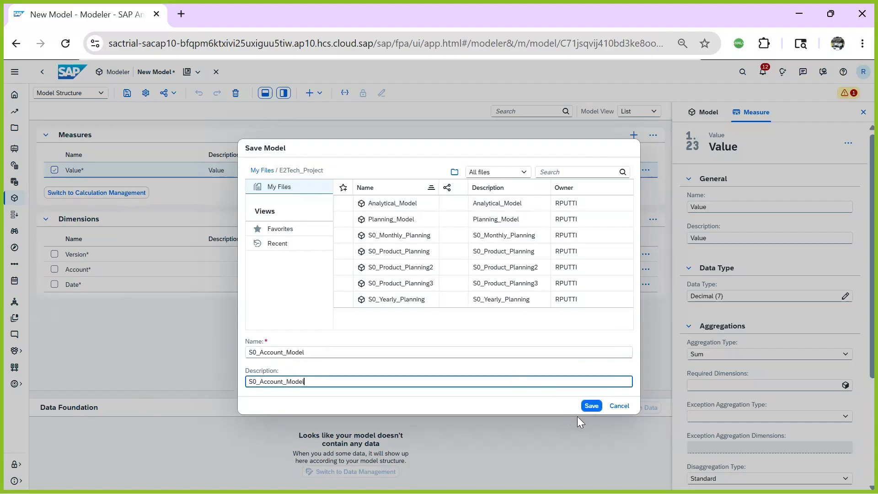
click(591, 406)
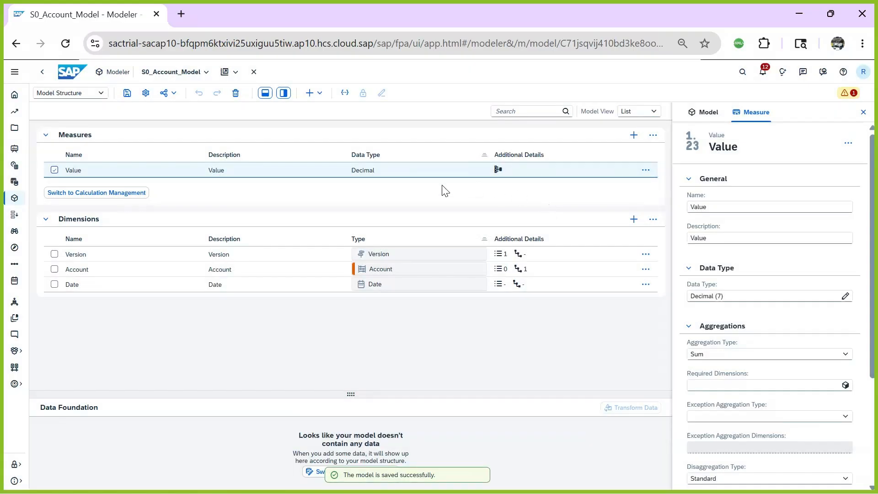
Open the Version dimension's table, examine its member row, and return to the model structure.
click(393, 256)
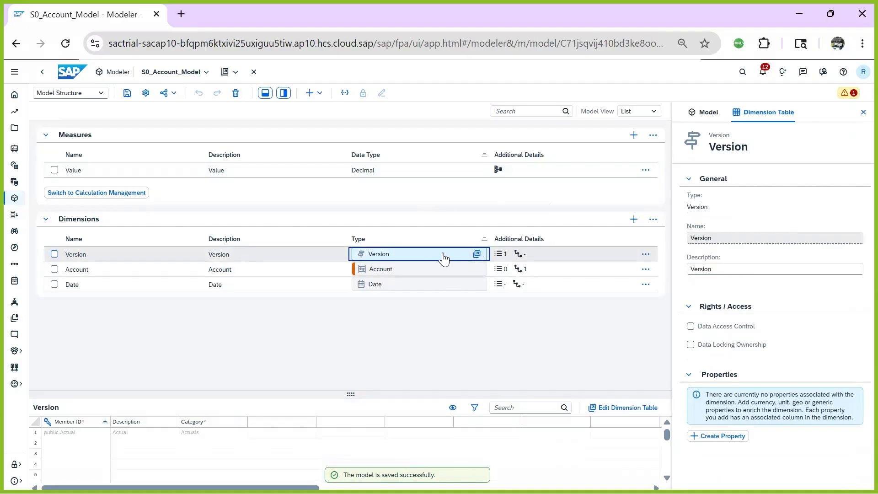
click(476, 254)
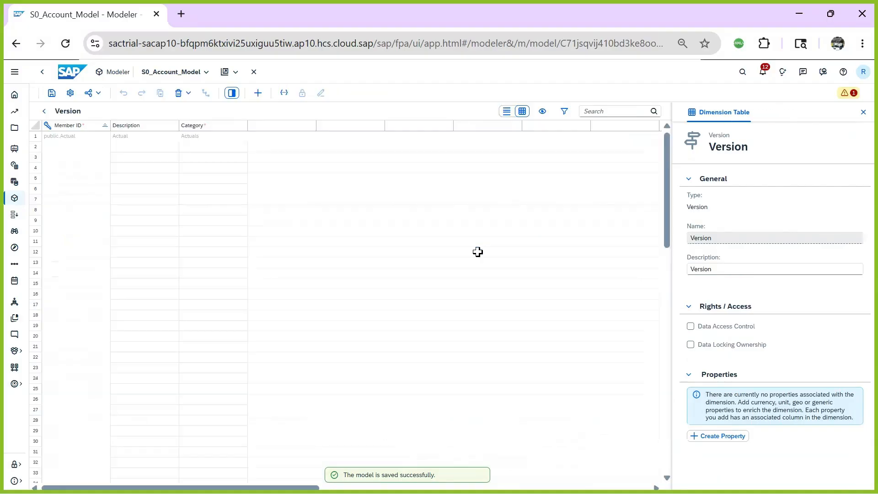
click(138, 141)
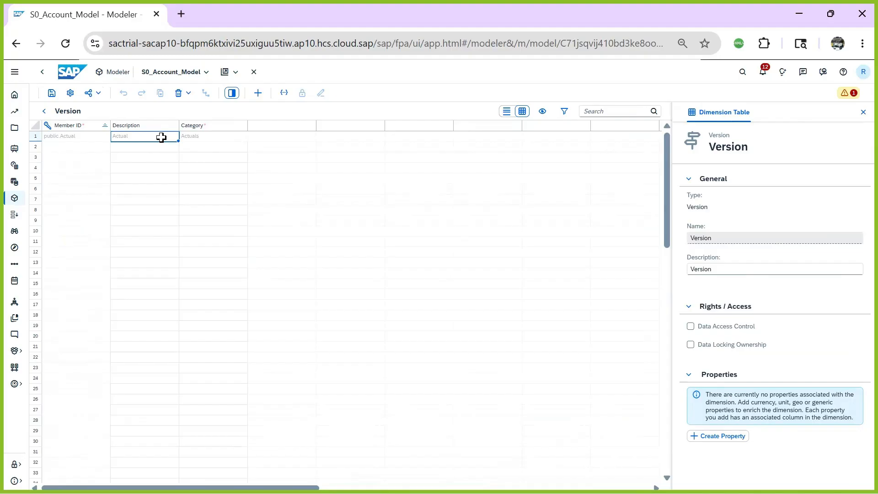
click(44, 111)
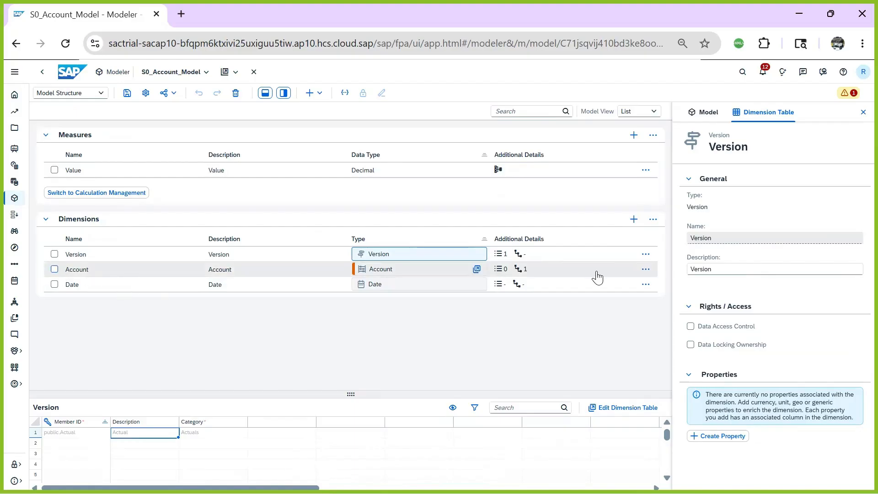
Open the Account dimension's table and review its columns from Member ID through Unit Type.
click(477, 270)
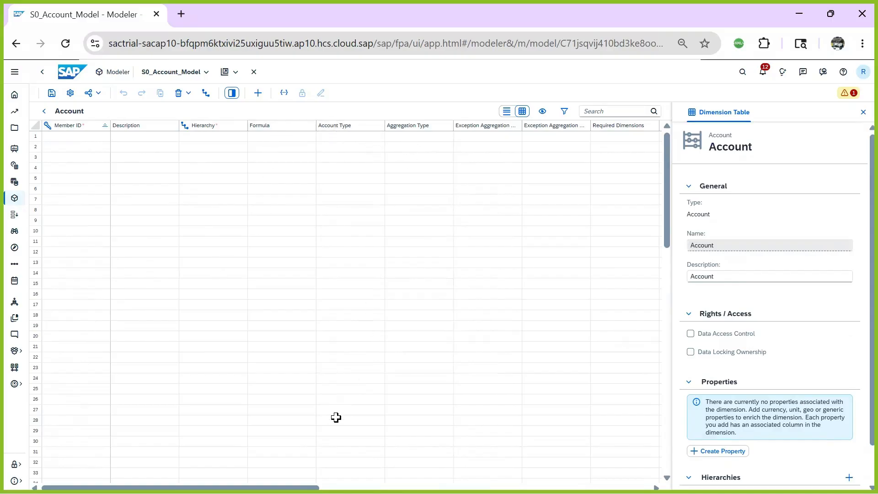
drag(179, 487, 217, 487)
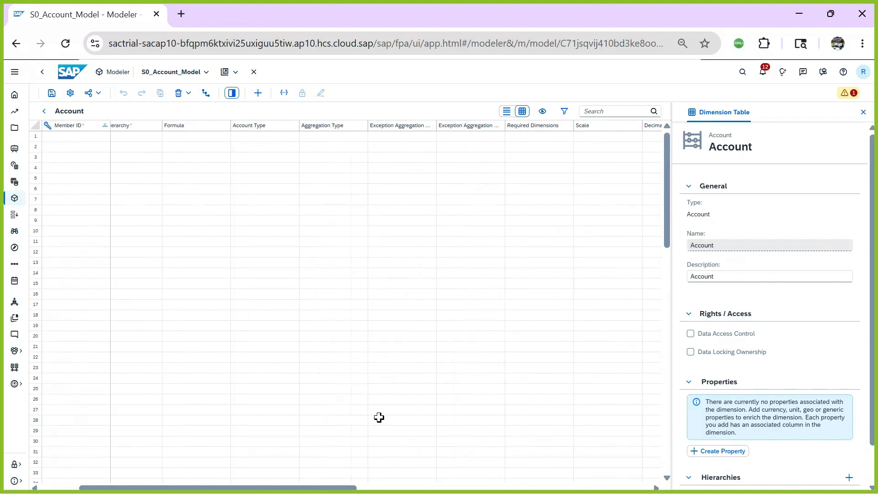
drag(217, 487, 275, 487)
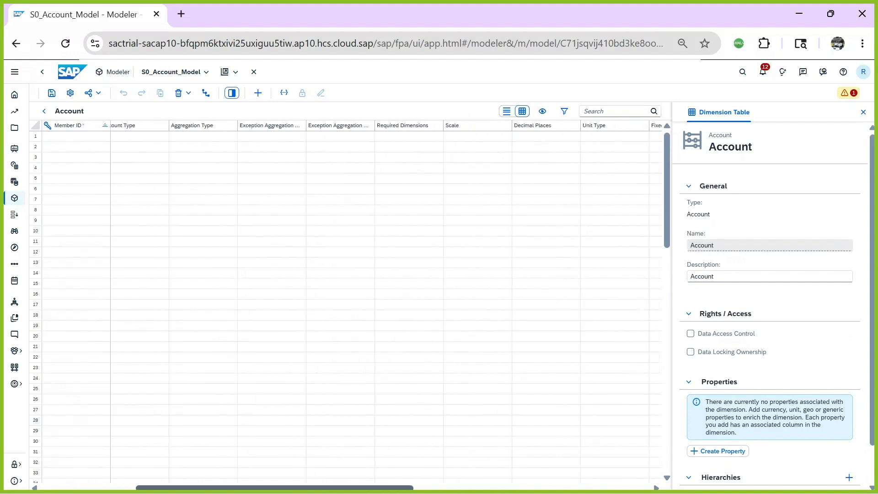
drag(274, 487, 180, 488)
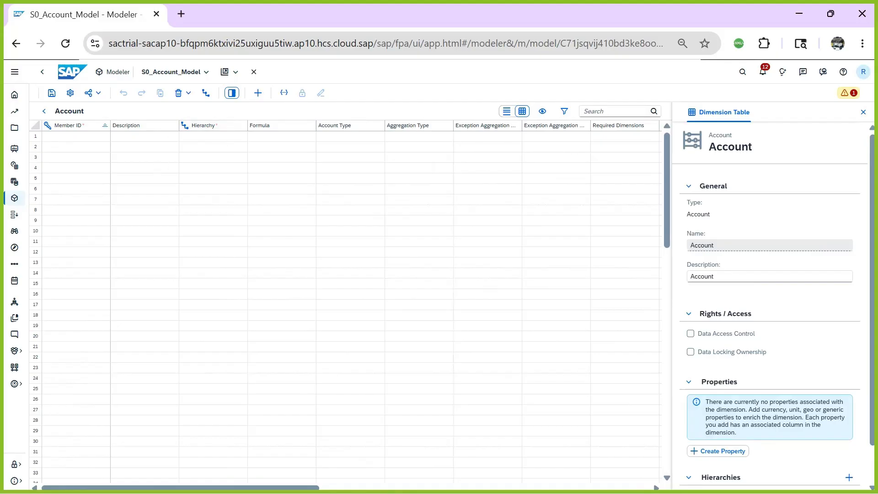
Switch to the SAC PLANNING PRESENTATION in PowerPoint, review the handwritten account hierarchy, and return to the Account dimension table in Chrome.
click(76, 139)
mouse_move(330, 493)
key(alt+Tab)
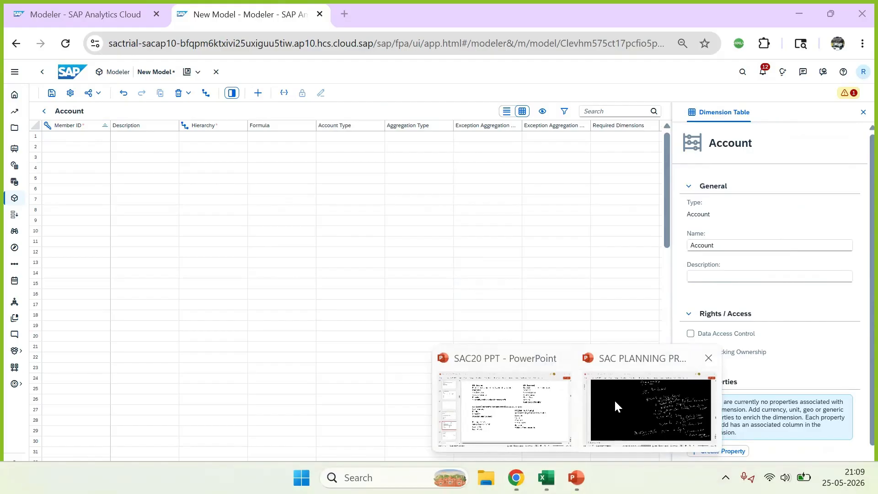
click(615, 406)
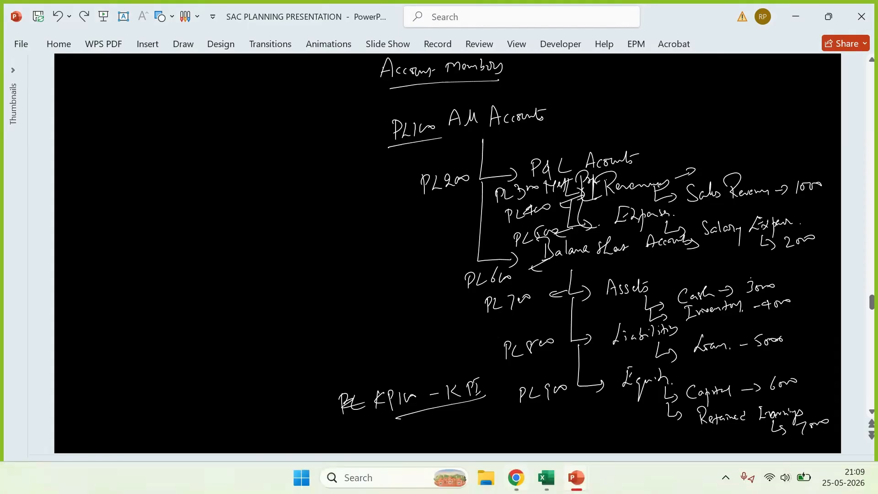
click(516, 478)
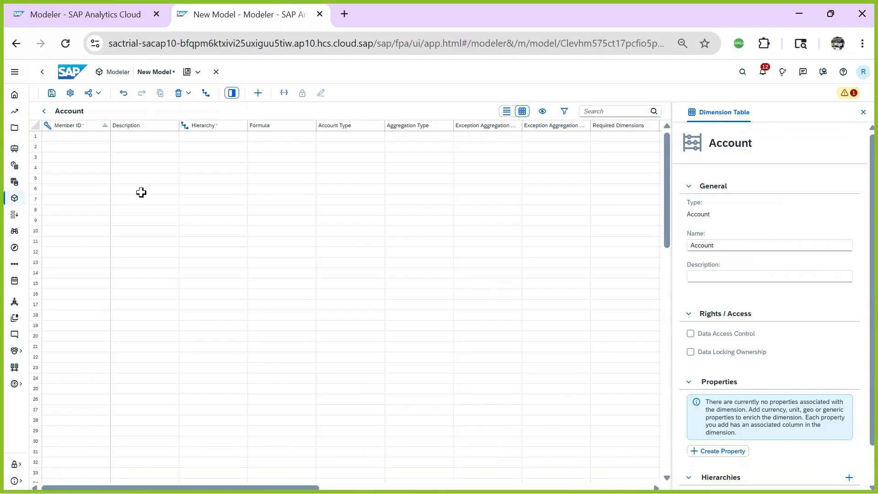
Enter the parent account member IDs PL100 through PL900, in increments of 100, in the first nine rows of the Account table.
click(80, 137)
text(<root> <root> <root>)
text(PL100)
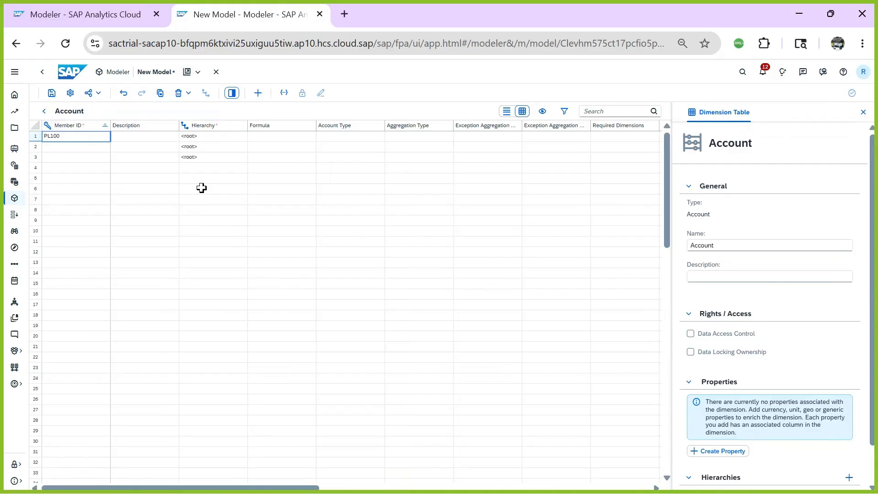
key(Return)
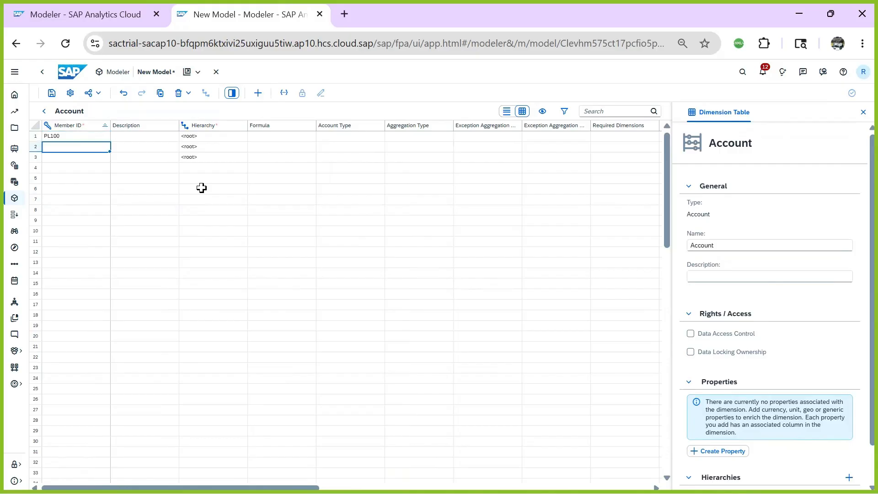
text(PL200)
click(142, 209)
drag(69, 138, 108, 214)
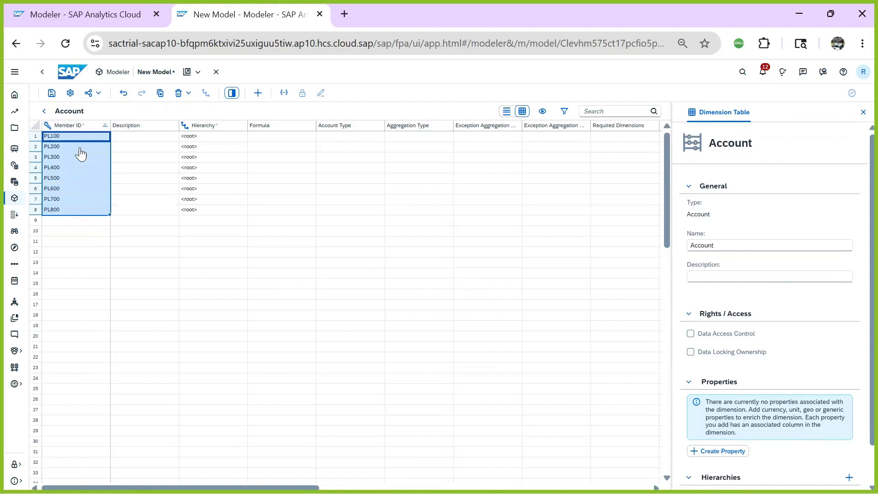
click(72, 221)
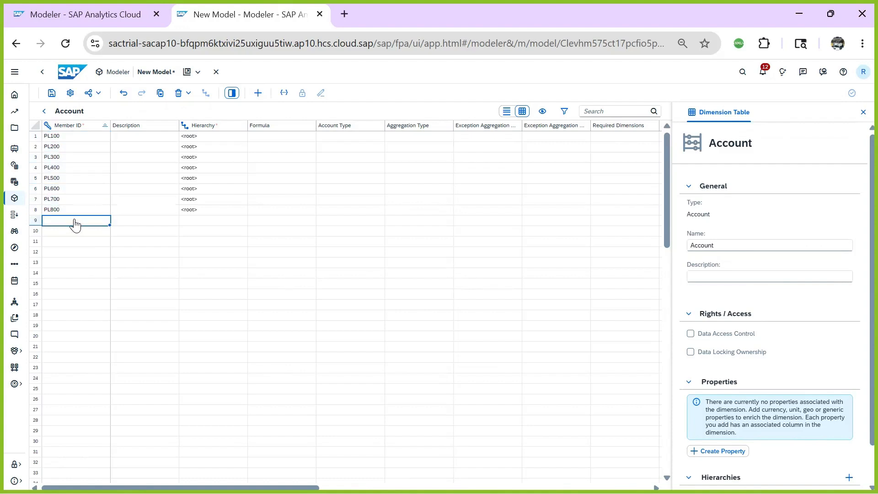
text(PL900)
key(Return)
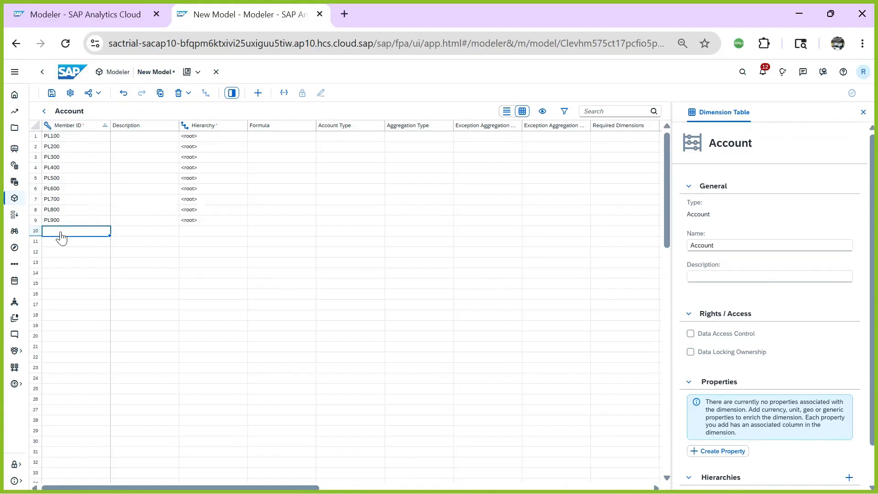
Add the base account member IDs 1000 through 7000, in increments of 1000, below PL900.
text(1000)
key(Return)
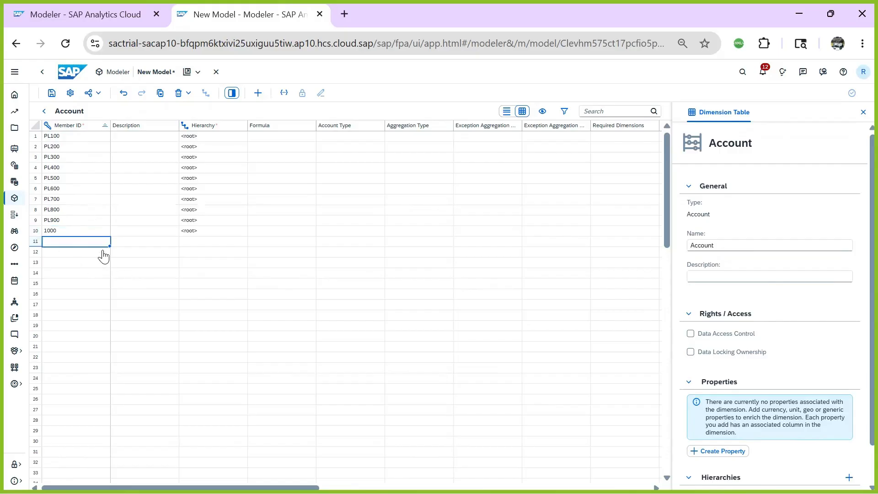
text(2000)
key(Return)
drag(71, 232, 117, 296)
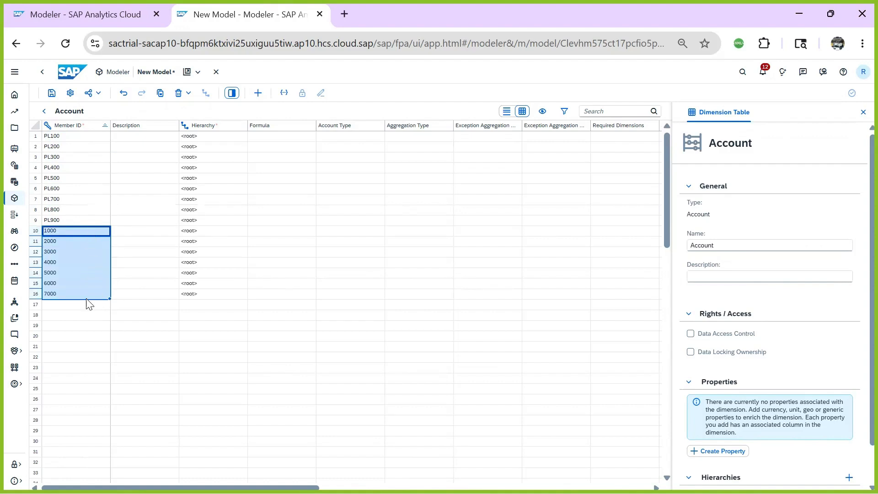
Describe member PL100 as "All Accounts" and PL200 as "Profit & Loss Account".
click(123, 137)
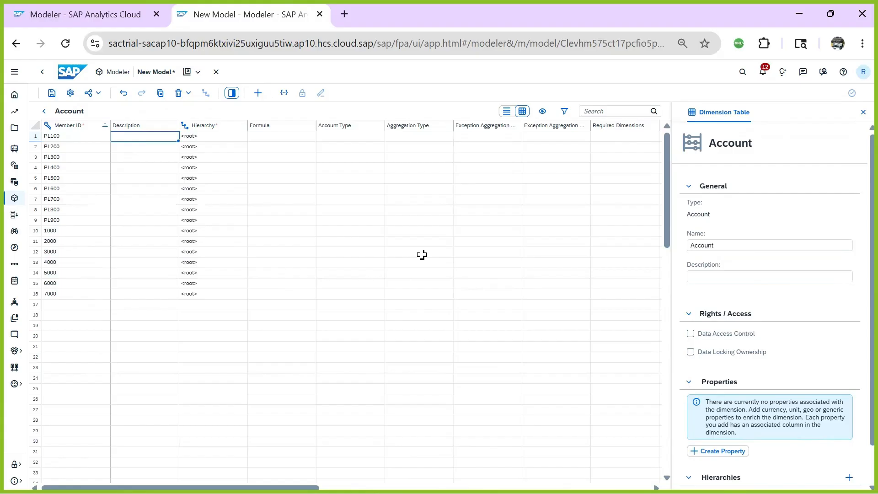
text(aAll )
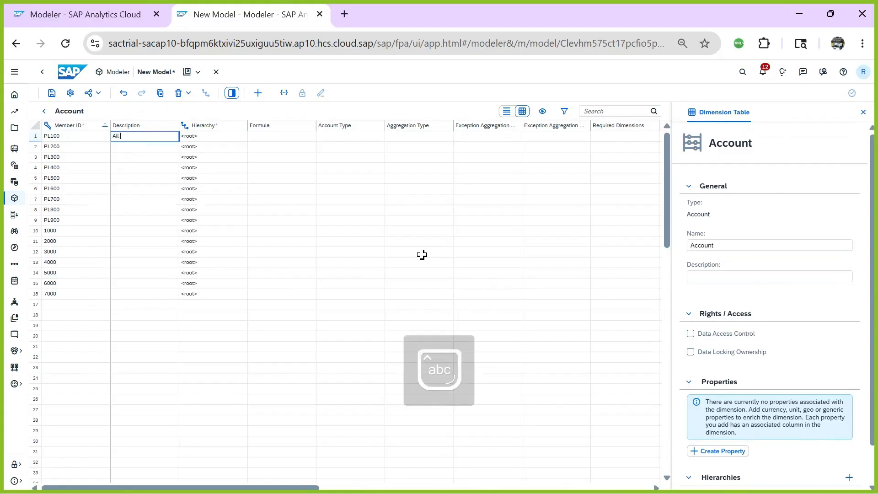
text(Accounts)
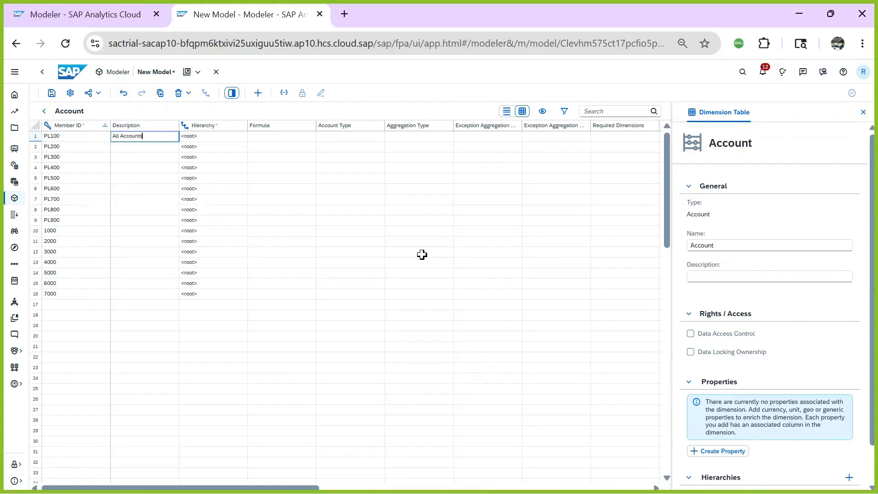
key(Return)
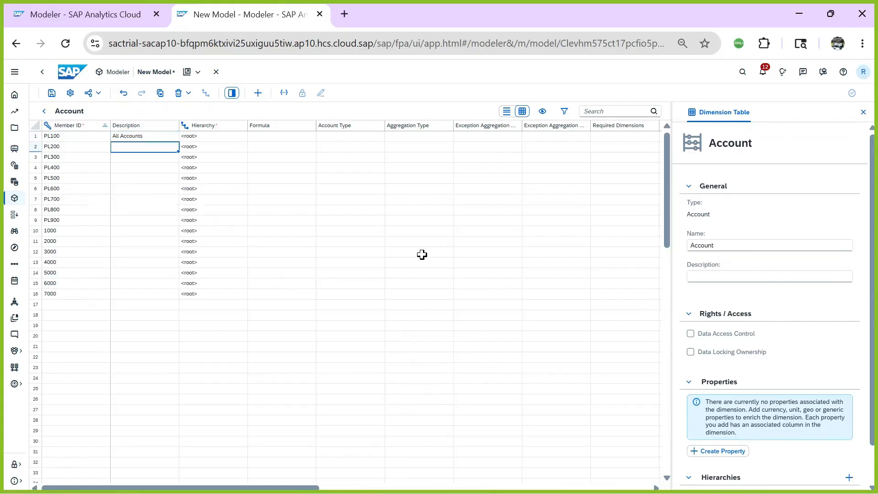
text(Profit & Loss Account)
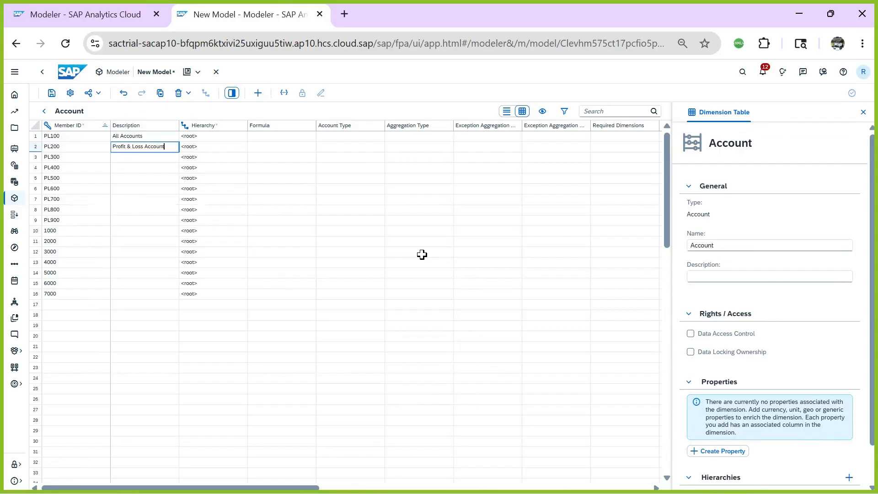
key(Return)
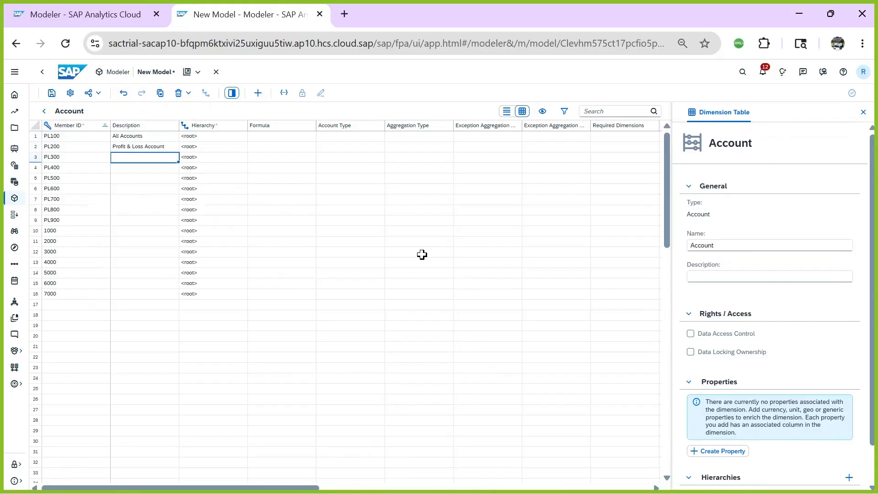
Enter the descriptions "Net Profit" for PL300, "Revenues" for PL400 and "Expenses" for PL500.
text(Net Profit)
key(Return)
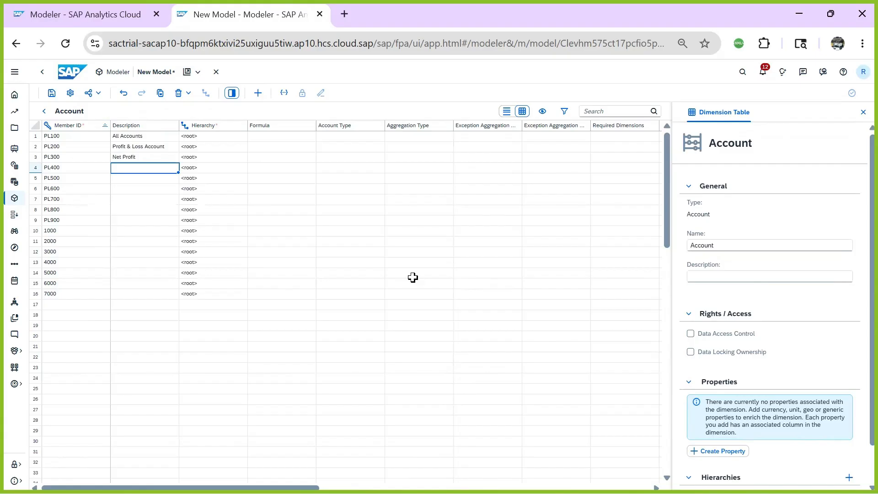
text(Revenues)
key(Return)
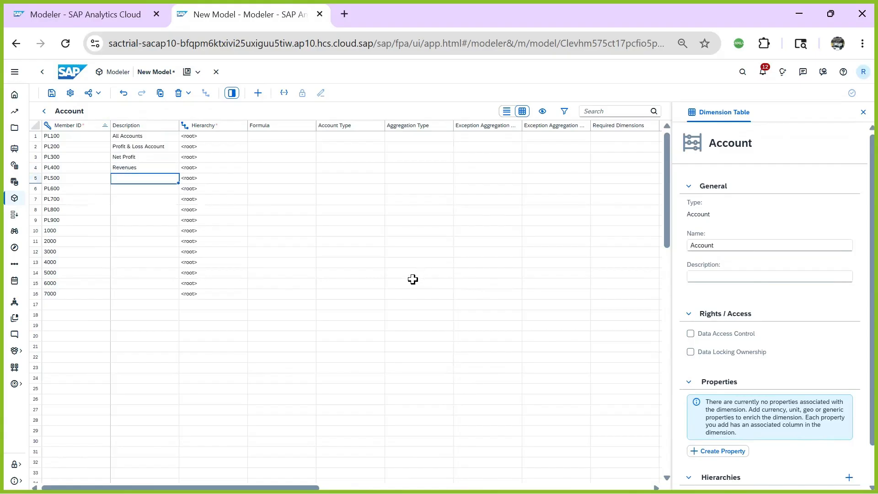
text(Expenses)
key(Return)
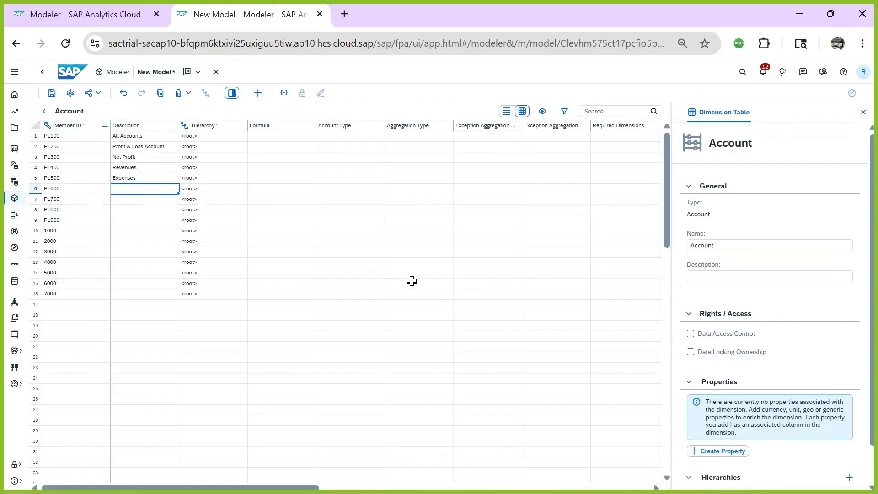
Enter "Balance Sheet Account" as the description of member PL600.
text(A)
text(Balance)
text( Shee)
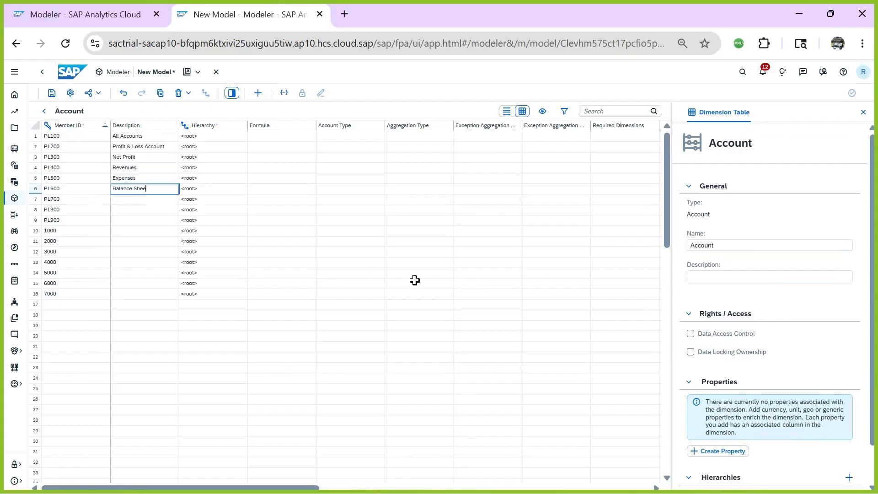
text(t Account)
key(Return)
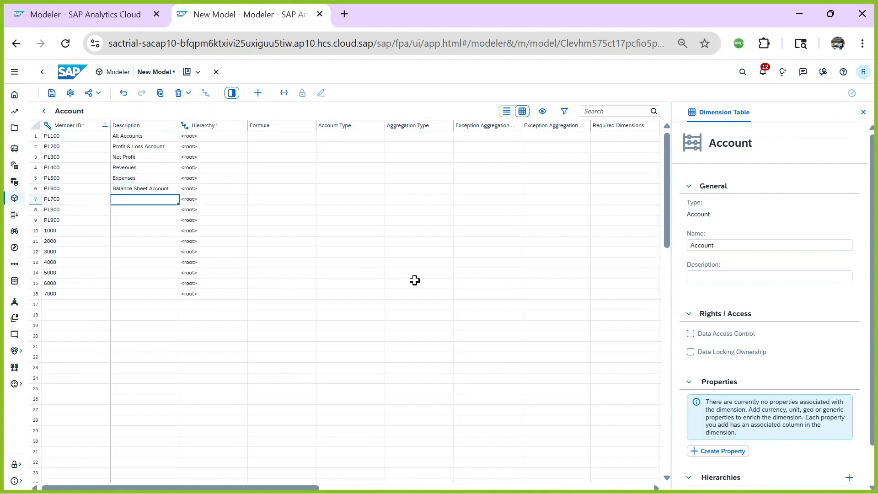
Enter the descriptions "Assets" for PL700, "Liabilities" for PL800 and "Equity" for PL900.
text(Assets)
key(Return)
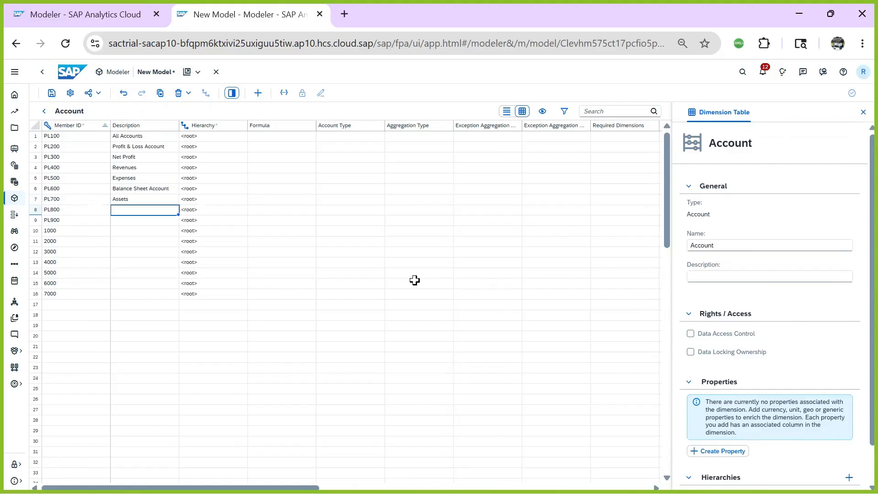
text(Liabilities)
key(Return)
text(Equity)
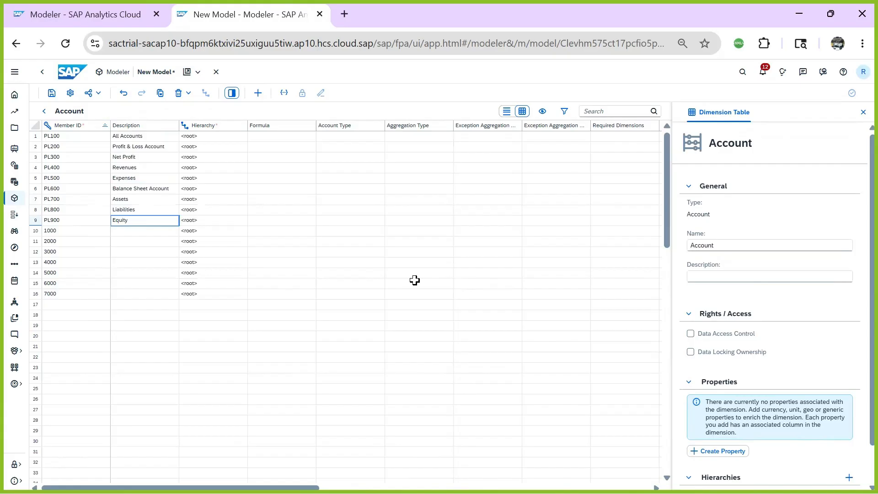
key(Return)
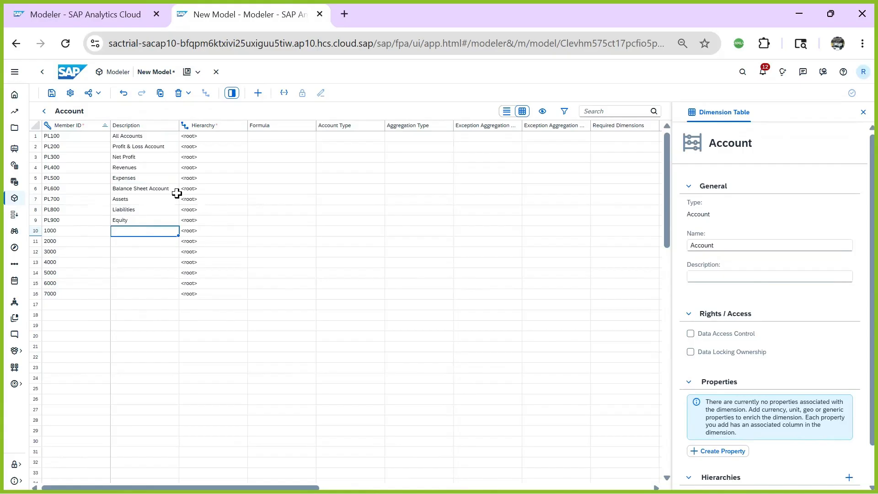
Describe member 1000 as "Sales Revenue" and member 2000 as "Salary Expense".
click(143, 167)
click(135, 230)
text(Sales Revenue)
key(Return)
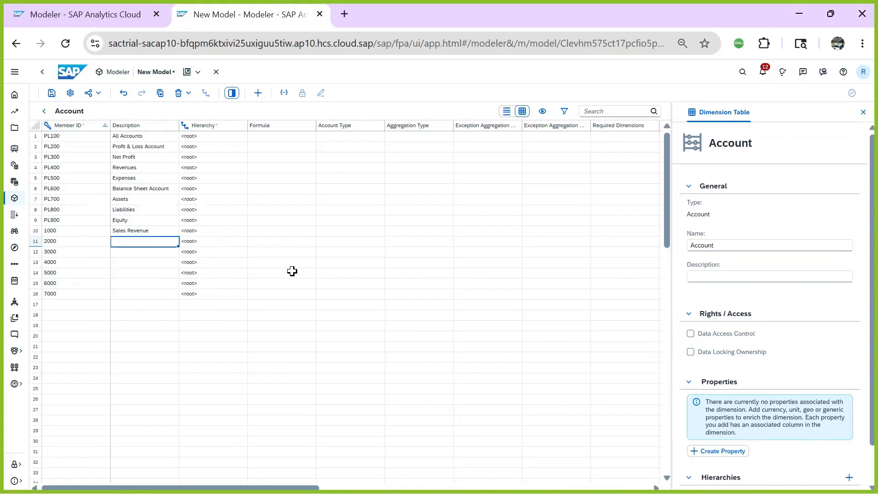
text(Salary Expense)
key(Return)
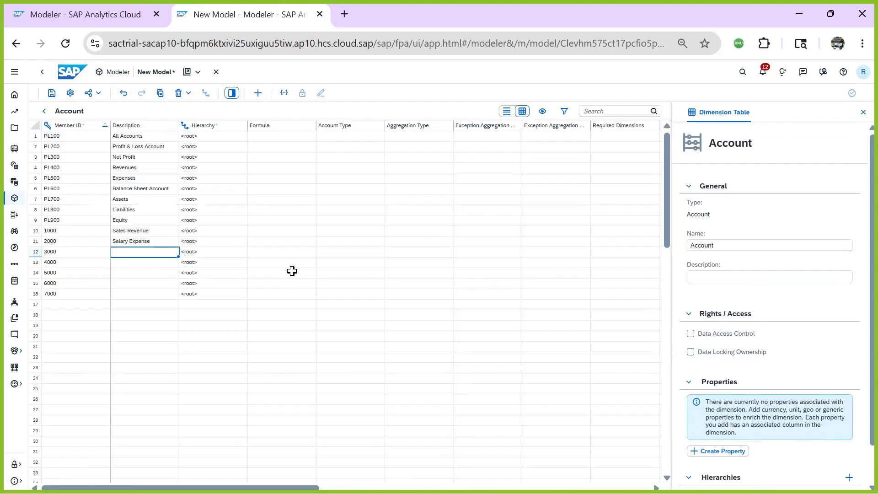
Describe member 3000 as "Cash" and member 4000 as "Inventory".
text(Cash)
click(137, 262)
text(Invenot)
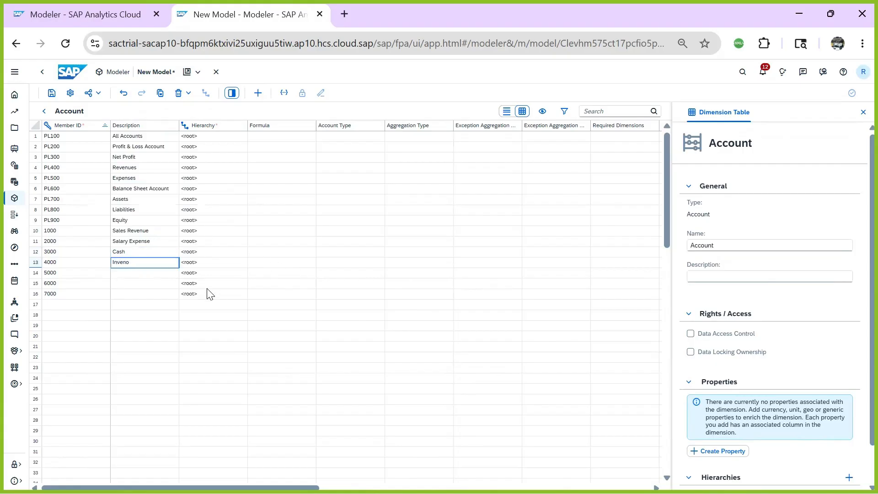
key(BackSpace)
text(tory)
key(Return)
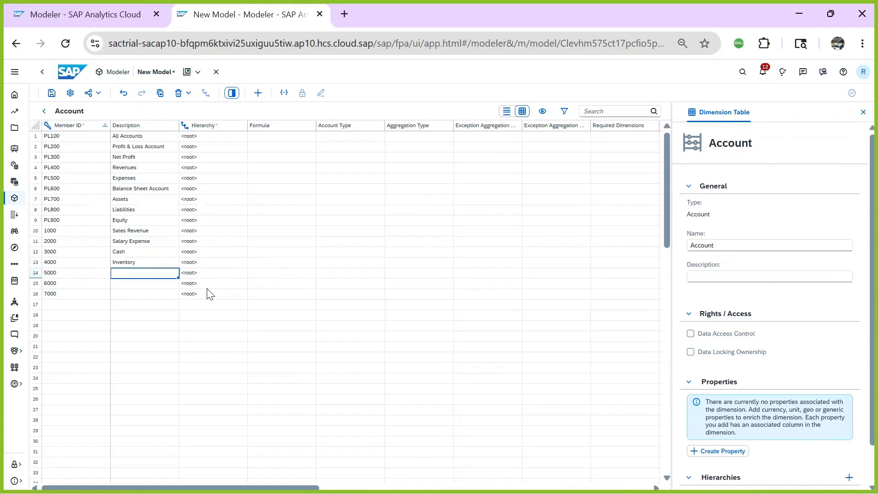
Enter the descriptions "Loan" for 5000, "Capital" for 6000 and "Retained Earnings" for 7000.
text(Loan)
key(Return)
text(Capital)
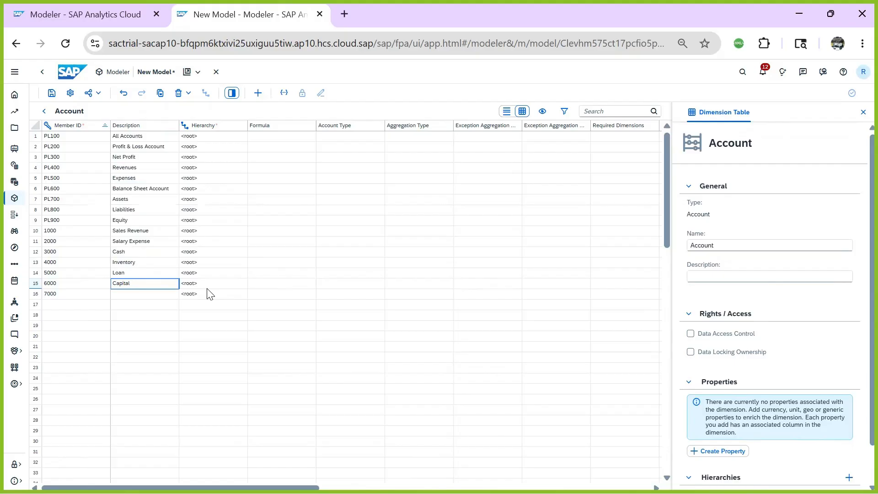
key(Return)
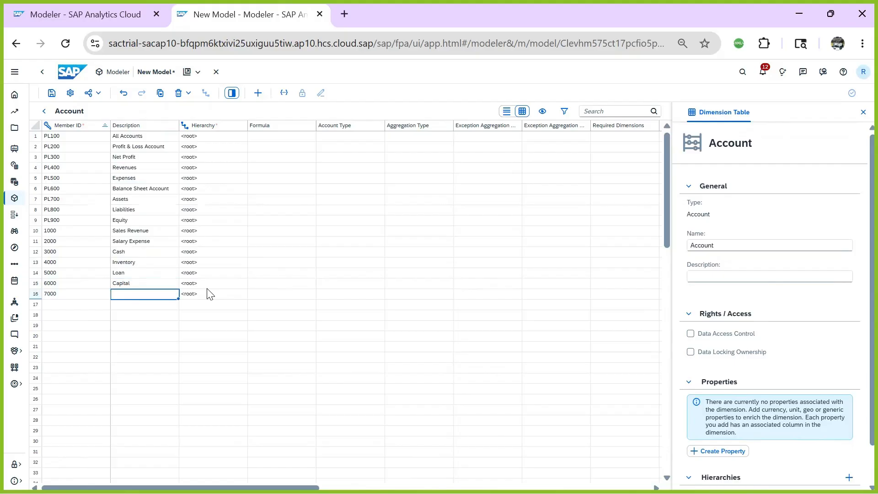
text(Retained Earnings)
key(Return)
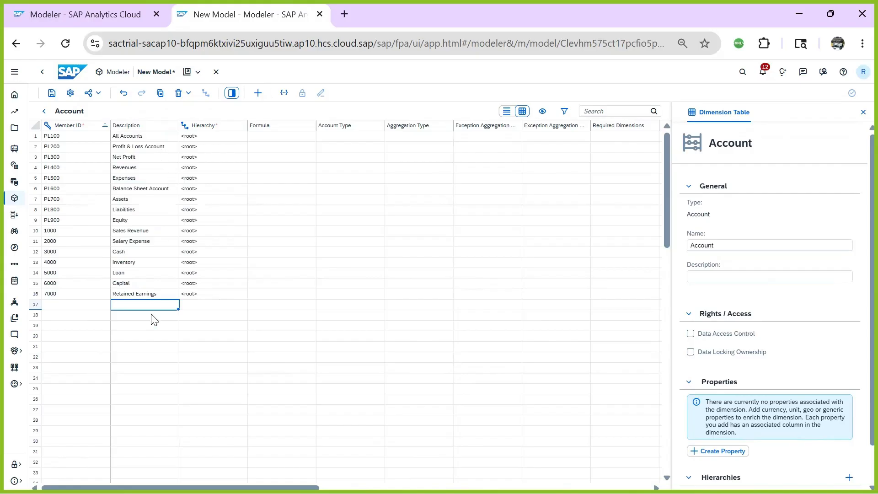
click(142, 233)
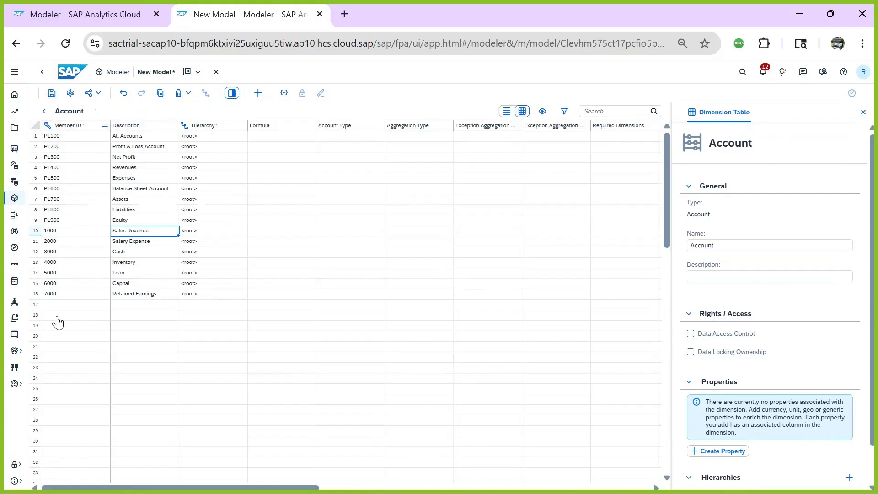
Save the model in the E2Tech_Project folder with S0_Account_Model as both its name and description.
click(51, 93)
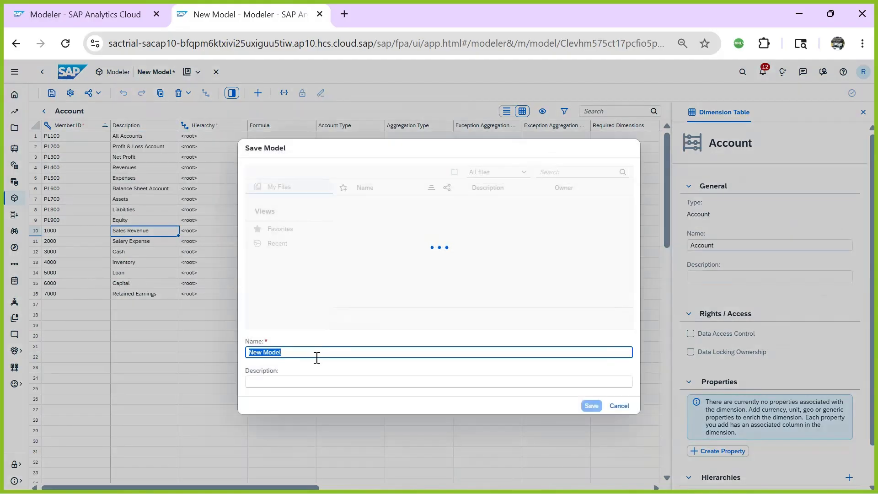
key(BackSpace)
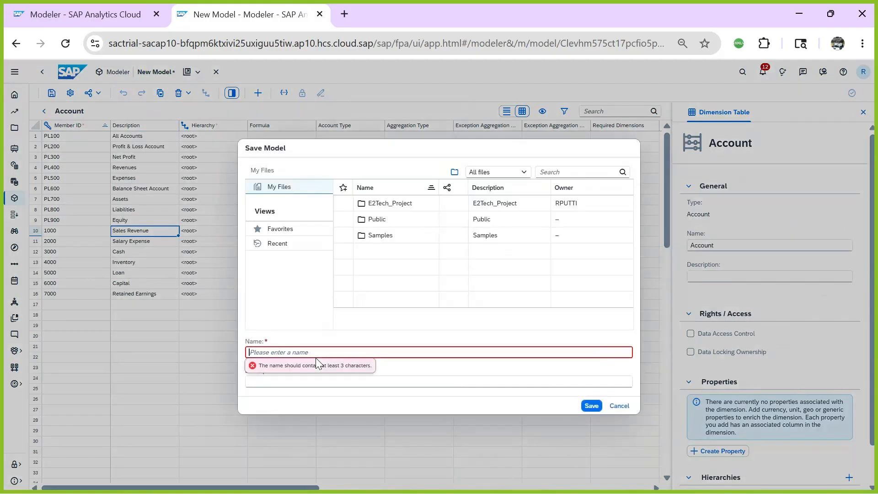
text(S0_Account)
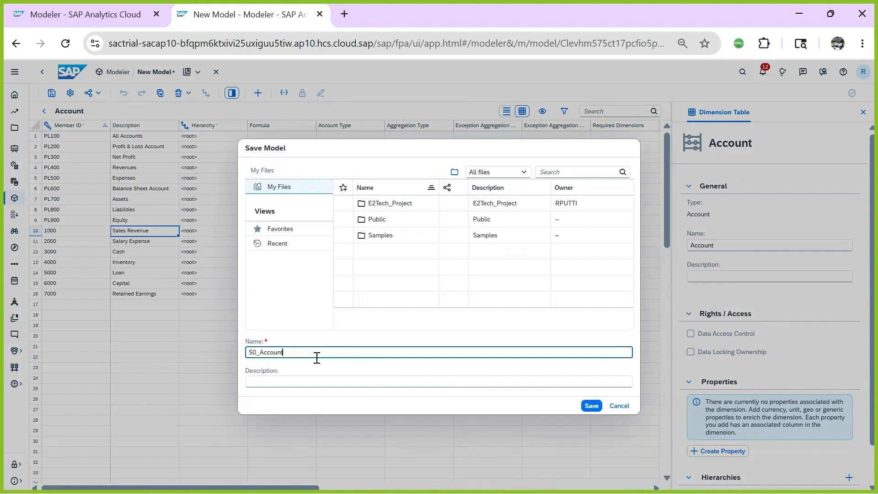
text(_Model)
drag(249, 352, 339, 350)
key(ctrl+c)
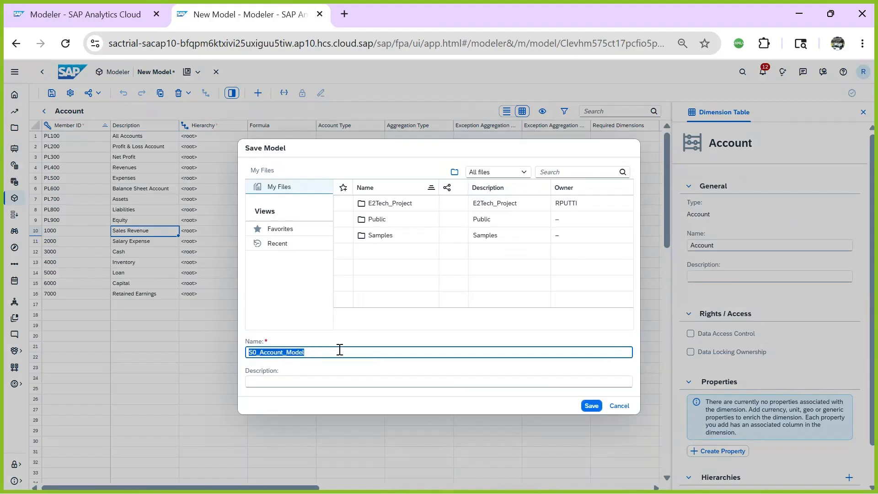
click(272, 382)
key(ctrl+v)
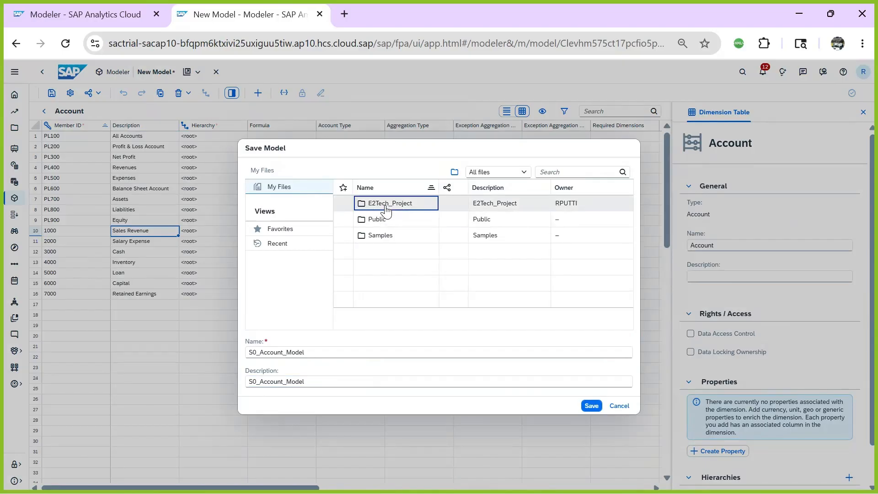
click(385, 210)
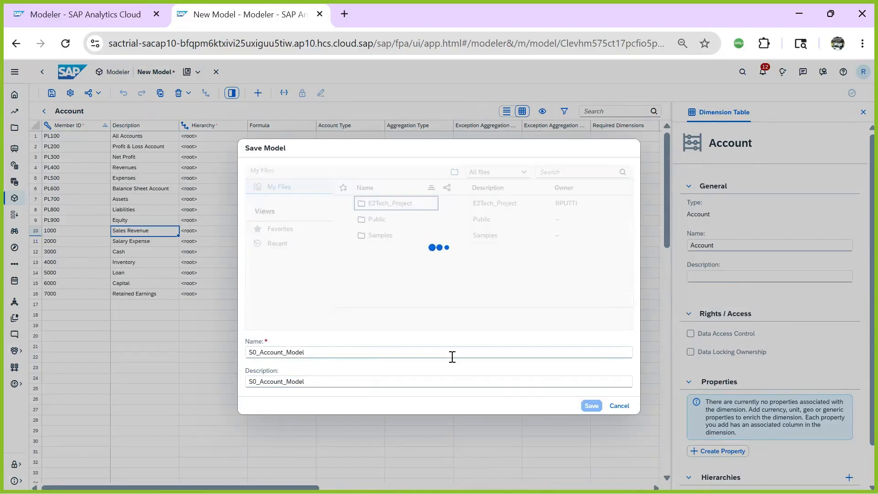
click(591, 405)
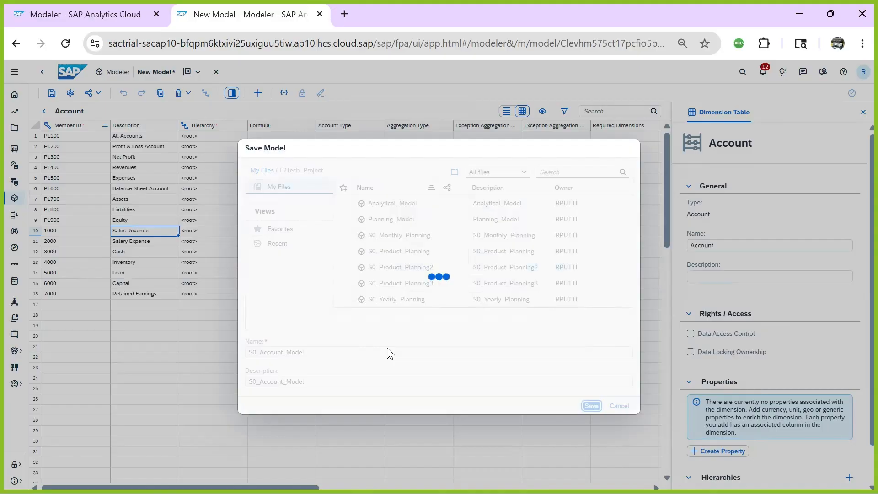
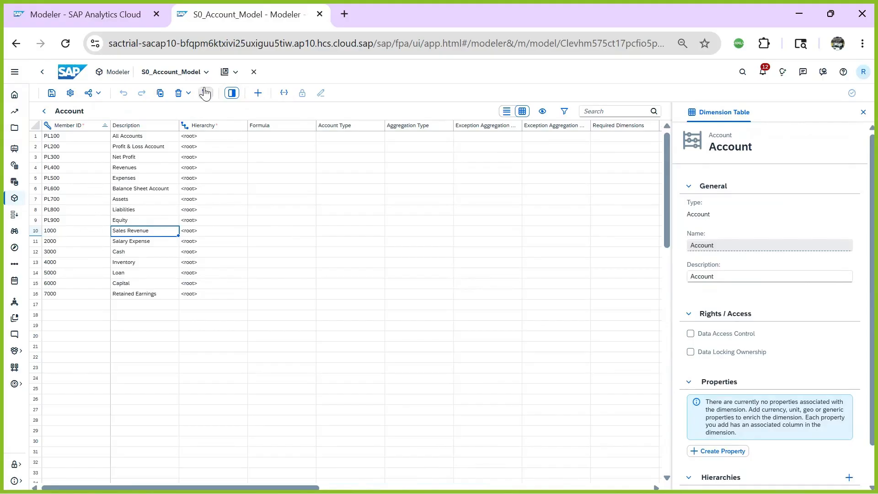
Set the hierarchy parent of member PL200 to PL100 and of member PL300 to PL200.
click(140, 136)
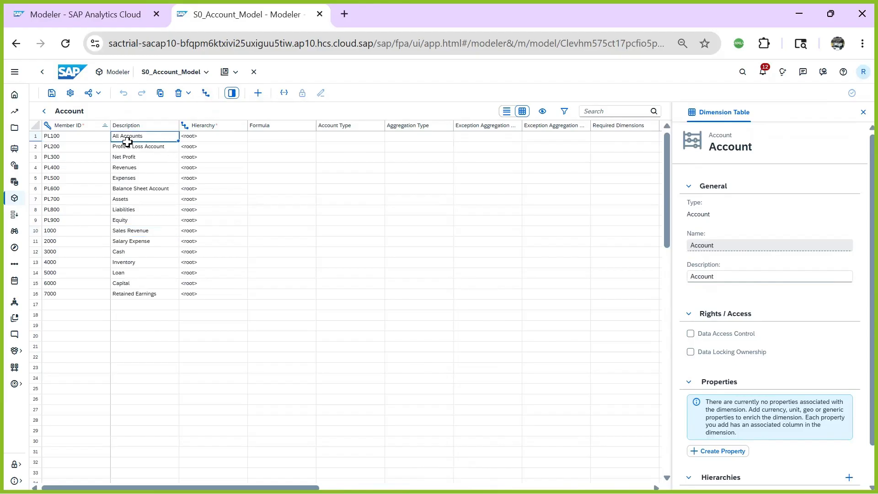
click(202, 137)
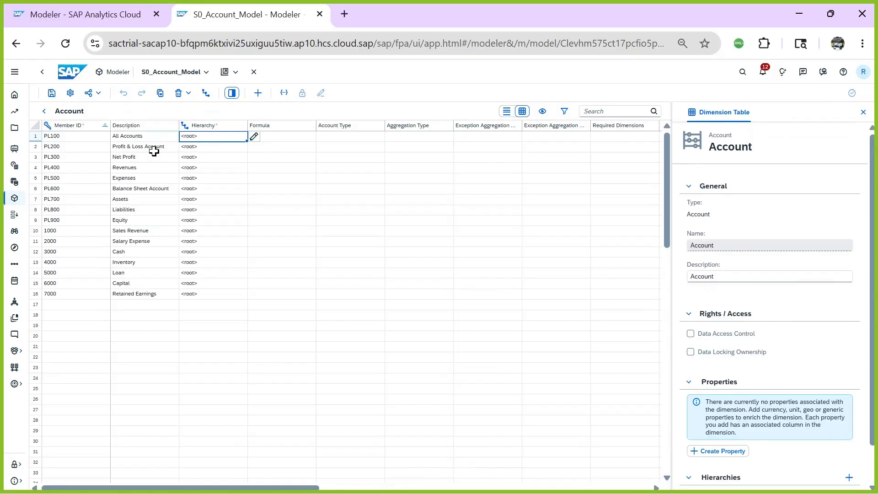
click(234, 150)
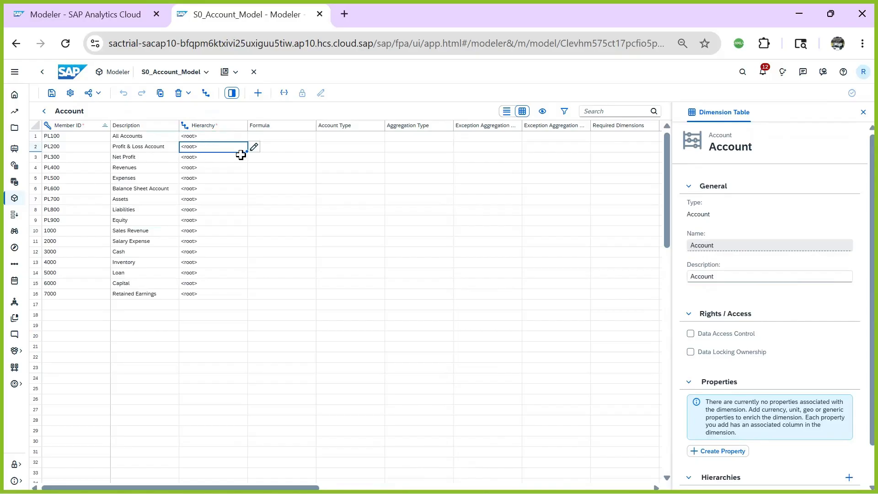
text(pl)
key(BackSpace)
key(BackSpace)
key(Caps_Lock)
text(PL100)
key(Return)
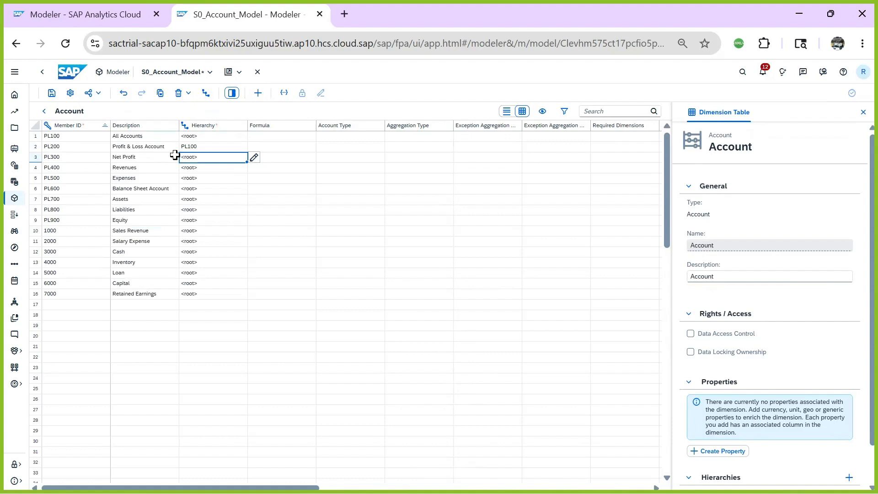
text(PL200)
key(Return)
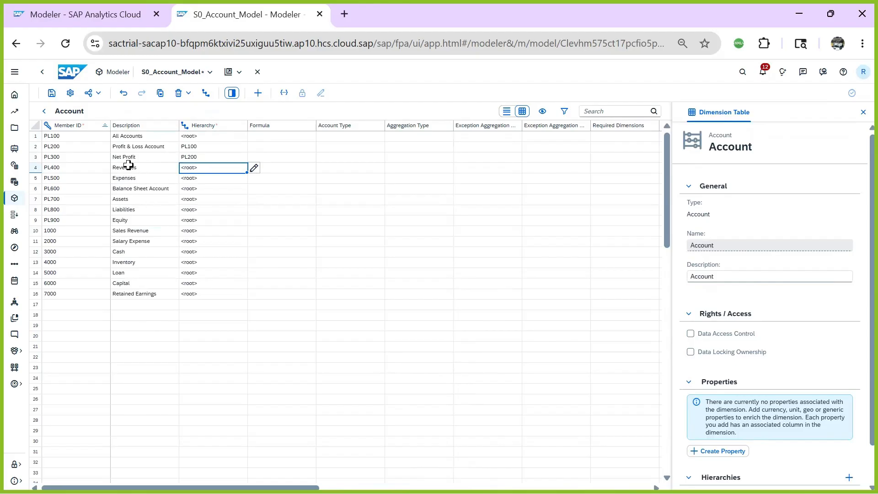
Assign PL300 as the hierarchy parent of members PL400 and PL500.
click(61, 158)
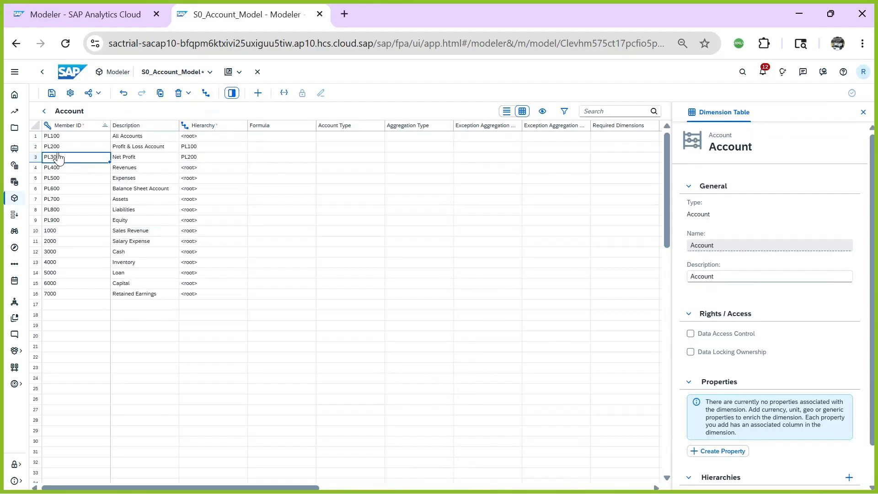
click(187, 169)
text(PL300)
click(194, 181)
text(PL300)
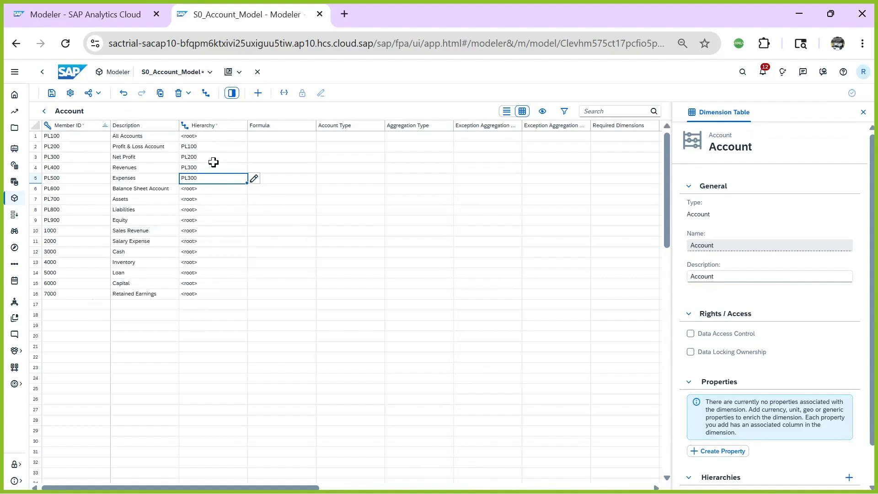
In the graphical hierarchy view, nest 2000 Salary Expense under PL500 Expenses and 1000 Sales Revenue under PL400 Revenues.
click(206, 94)
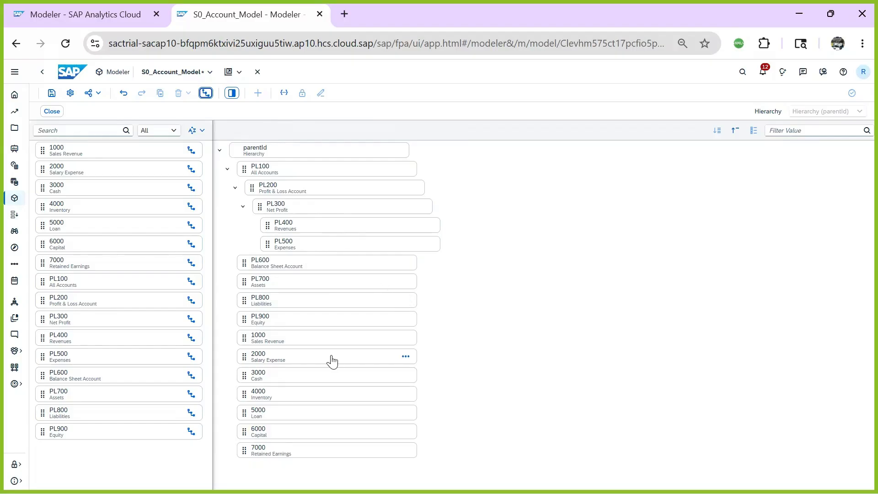
drag(294, 363, 284, 248)
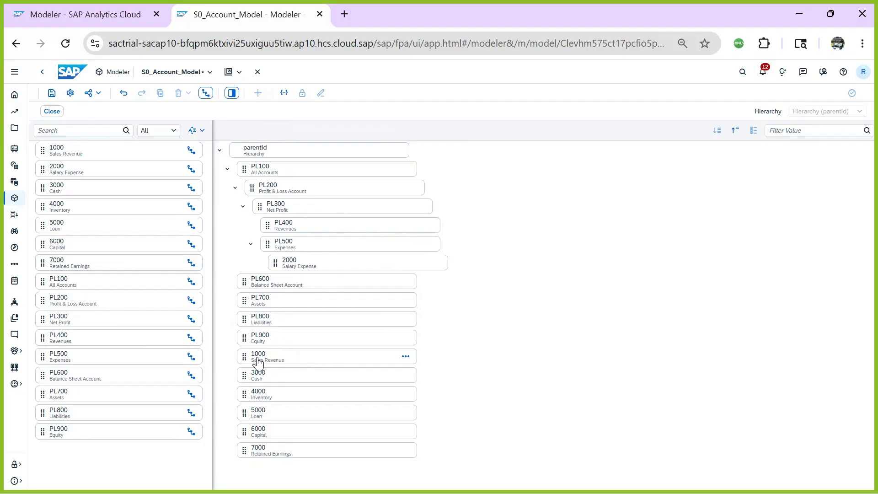
drag(257, 361, 298, 230)
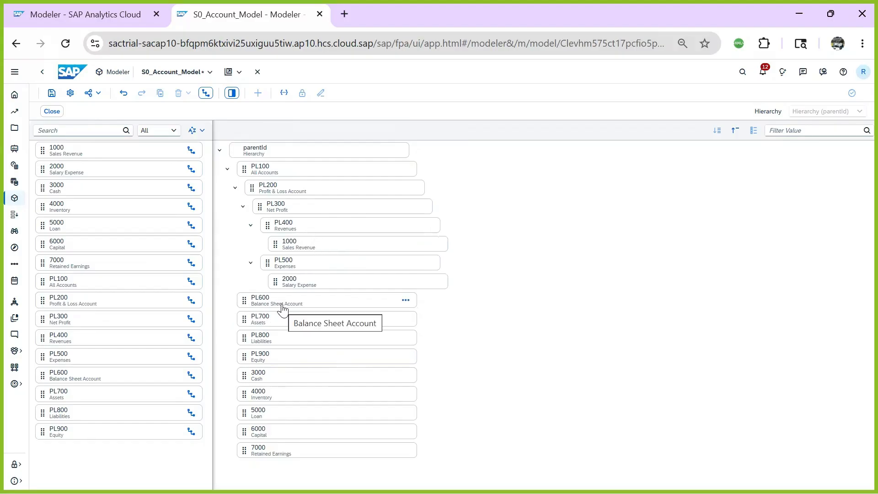
Nest PL700 Assets, PL800 Liabilities and PL900 Equity under PL600 Balance Sheet Account.
drag(259, 322, 297, 307)
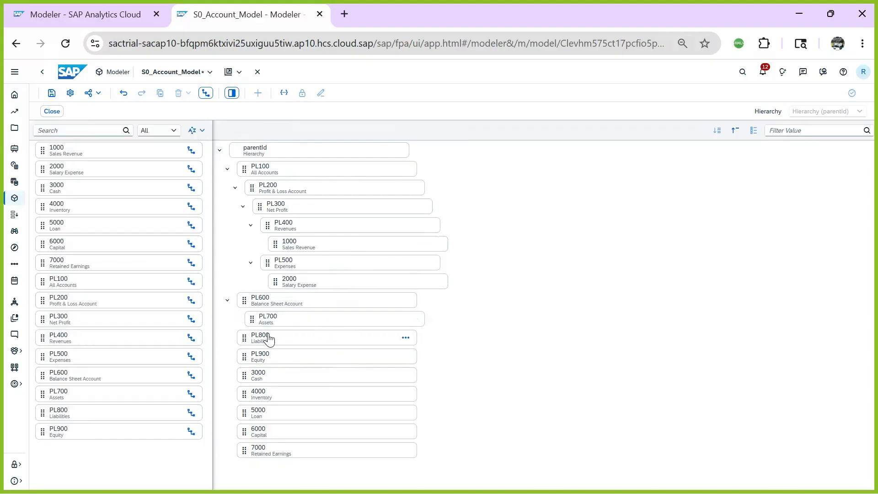
drag(261, 337, 293, 304)
drag(244, 359, 270, 302)
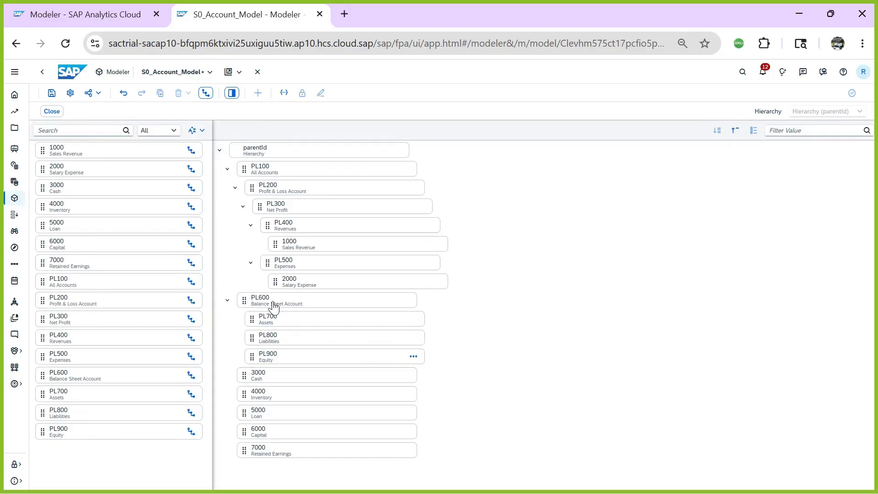
Nest 3000 Cash and 4000 Inventory under PL700, 5000 Loan under PL800, and 6000 Capital and 7000 Retained Earnings under PL900.
drag(268, 378, 301, 324)
drag(277, 401, 290, 326)
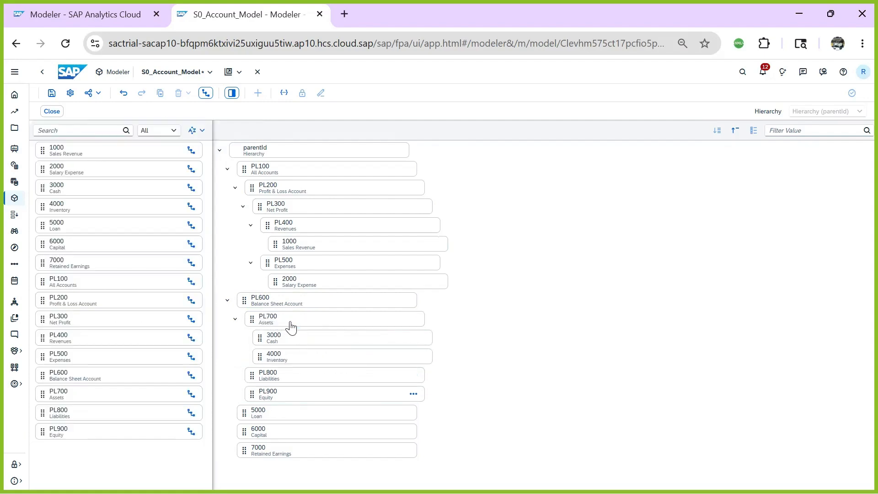
click(255, 417)
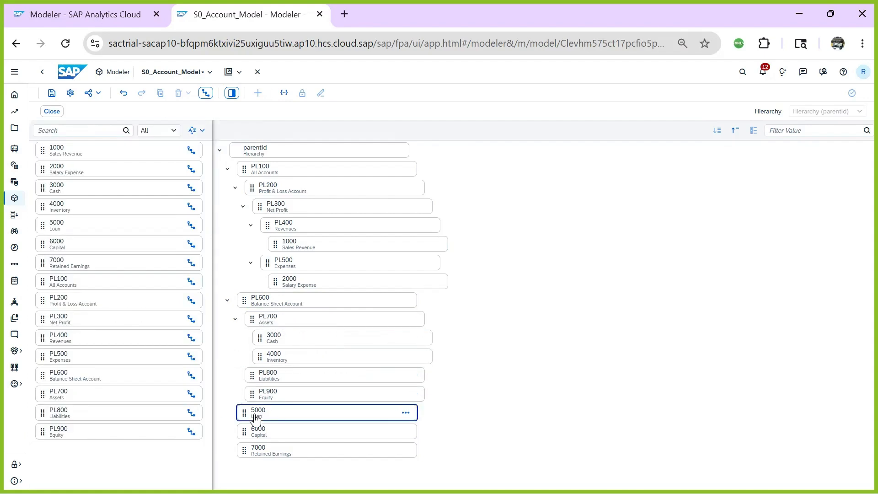
drag(255, 417, 274, 374)
drag(256, 434, 304, 412)
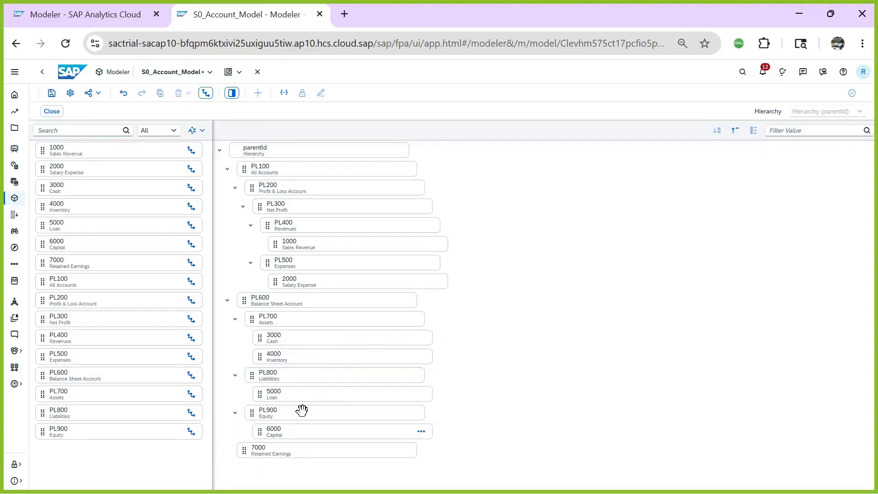
drag(257, 452, 268, 413)
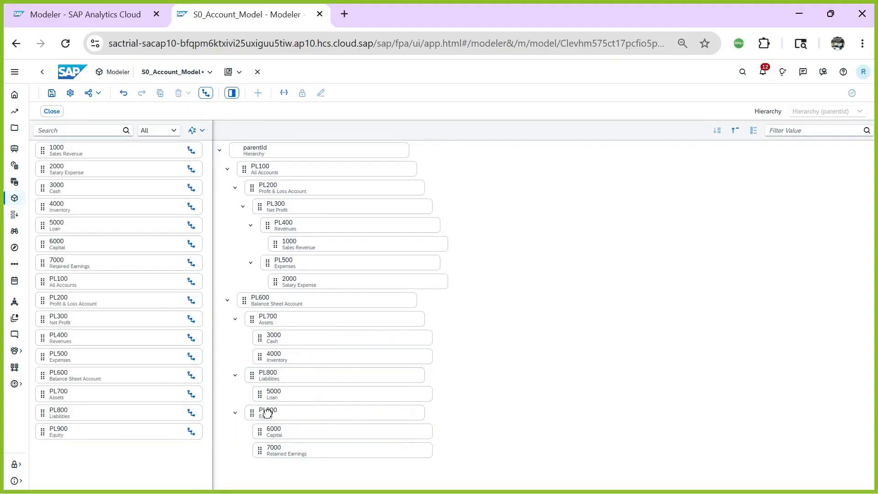
Collapse the PL200 and PL600 branches and nest PL600 Balance Sheet Account under PL100 All Accounts.
click(228, 168)
click(228, 188)
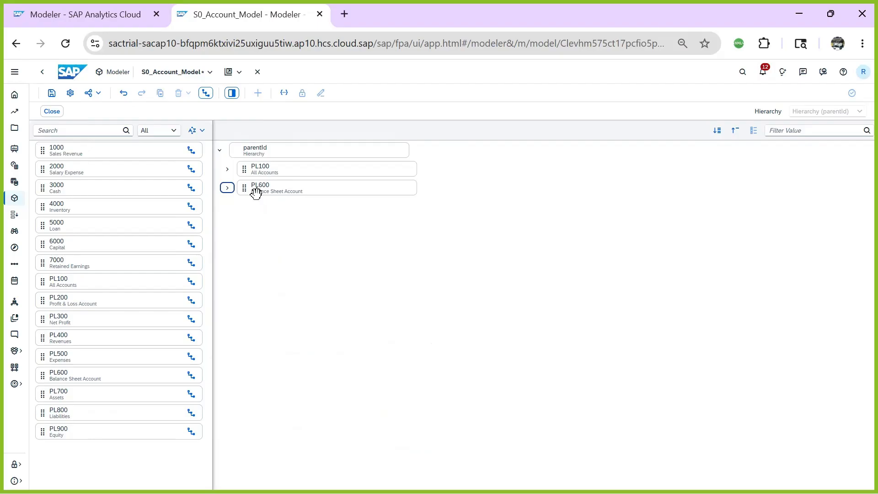
click(226, 170)
click(235, 188)
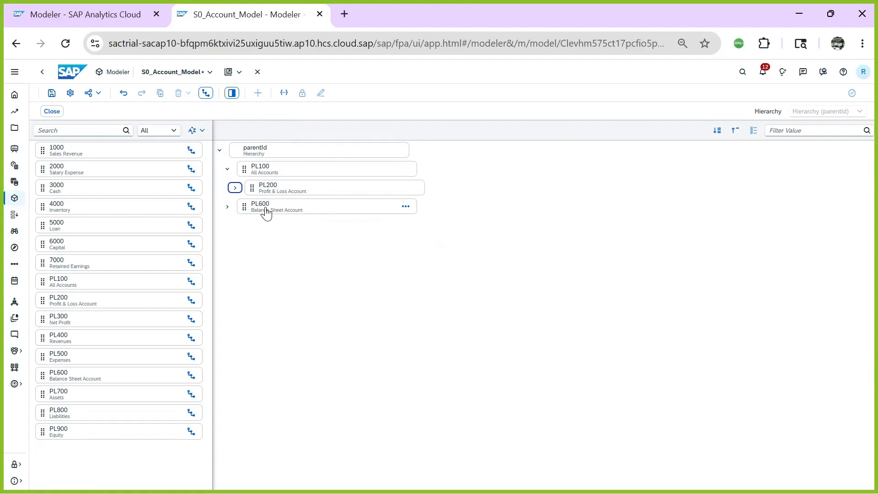
drag(248, 204, 280, 169)
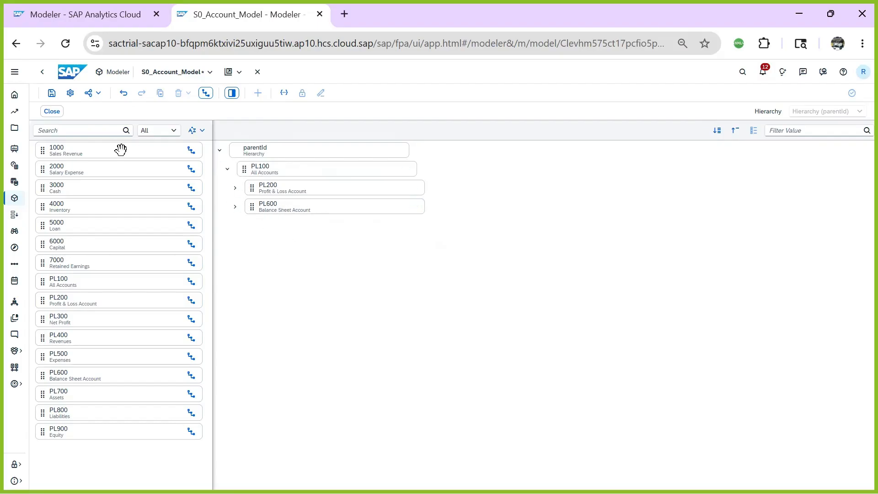
Save the model and return from the hierarchy view to the Account member table.
click(52, 94)
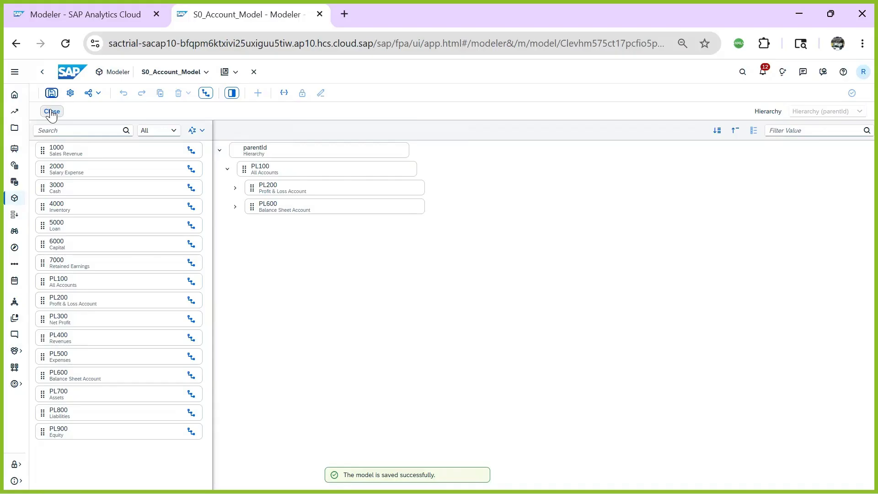
click(52, 111)
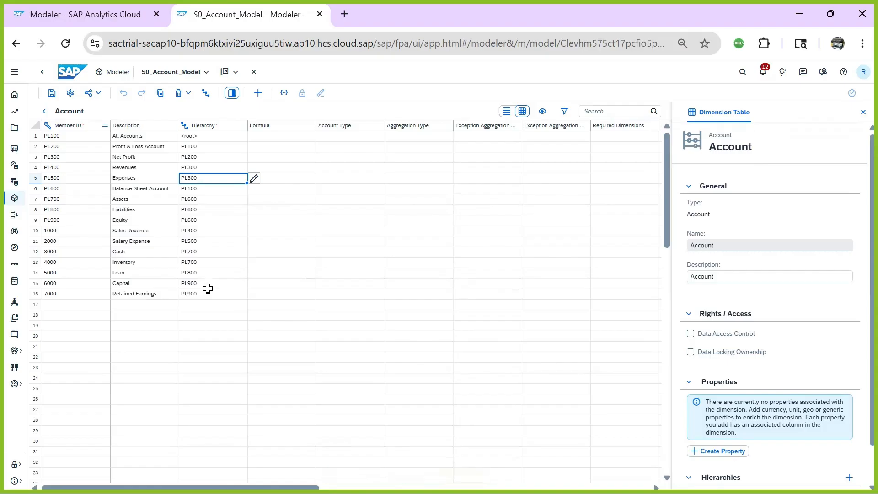
Set the account type of PL100 All Accounts and PL200 Profit & Loss Account to INC.
click(341, 137)
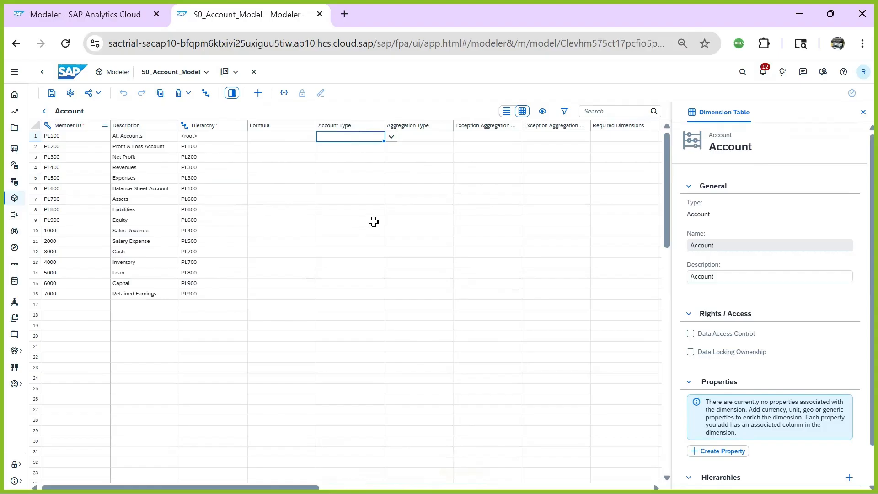
click(391, 138)
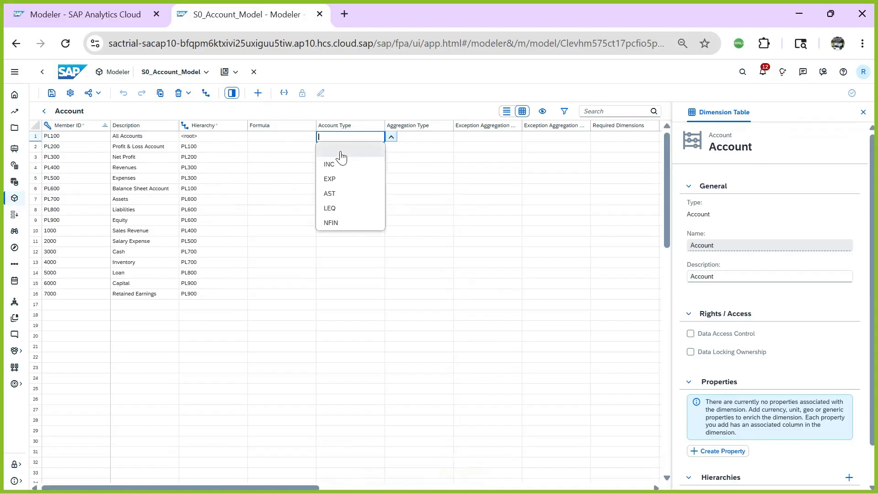
click(333, 166)
click(152, 147)
click(364, 145)
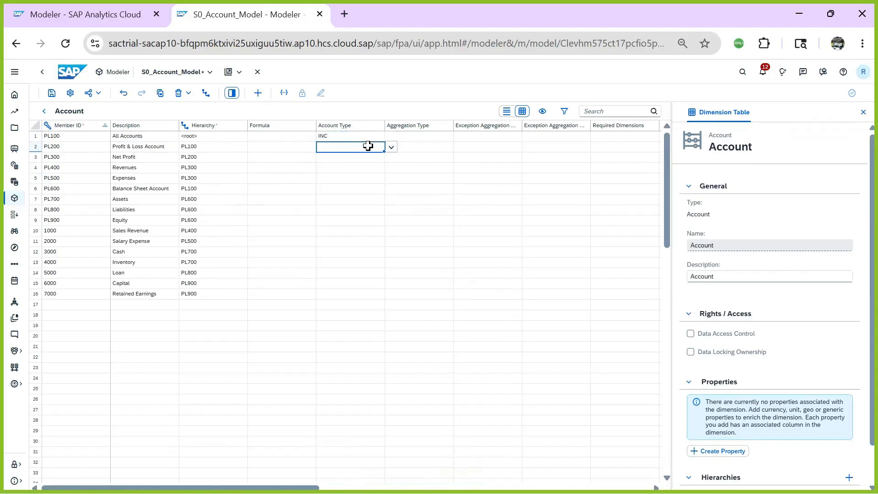
click(392, 147)
click(334, 176)
Set the account type of PL300 Net Profit and PL400 Revenues to INC.
click(143, 157)
click(345, 156)
click(391, 158)
click(329, 187)
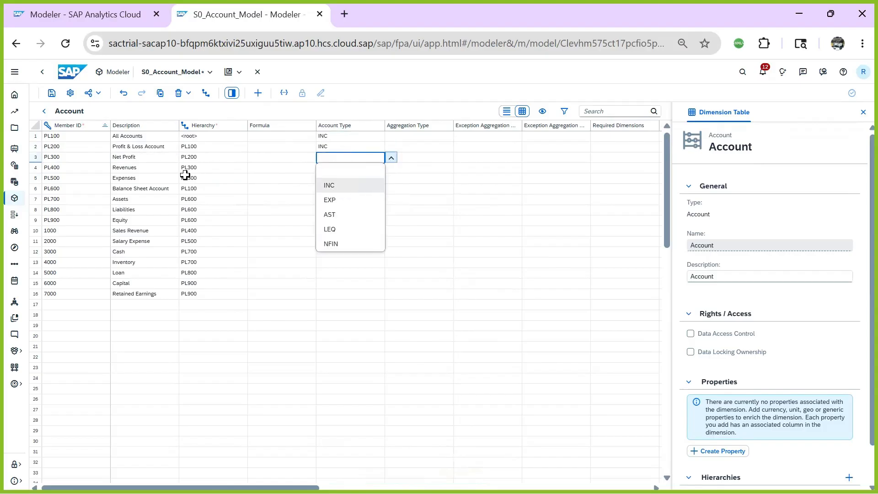
click(137, 169)
click(339, 170)
click(391, 169)
click(328, 196)
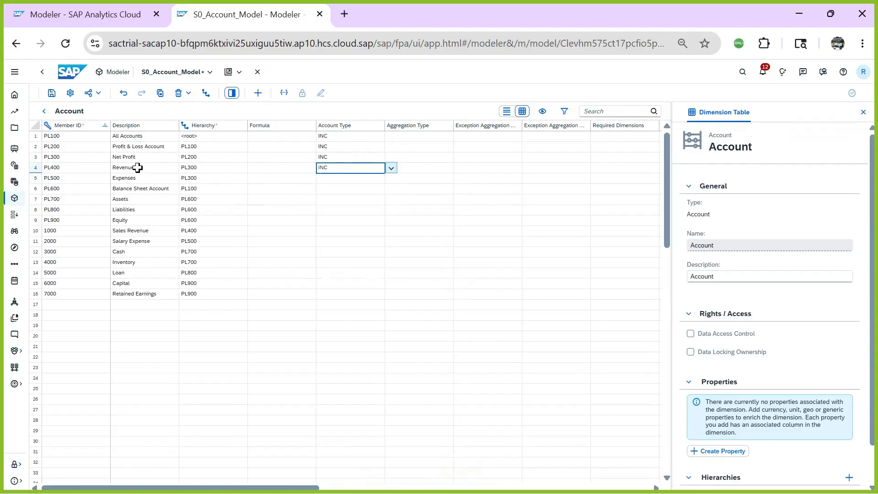
Set the account type of PL500 Expenses to EXP and of PL600 Balance Sheet Account to NFIN.
click(135, 179)
click(338, 180)
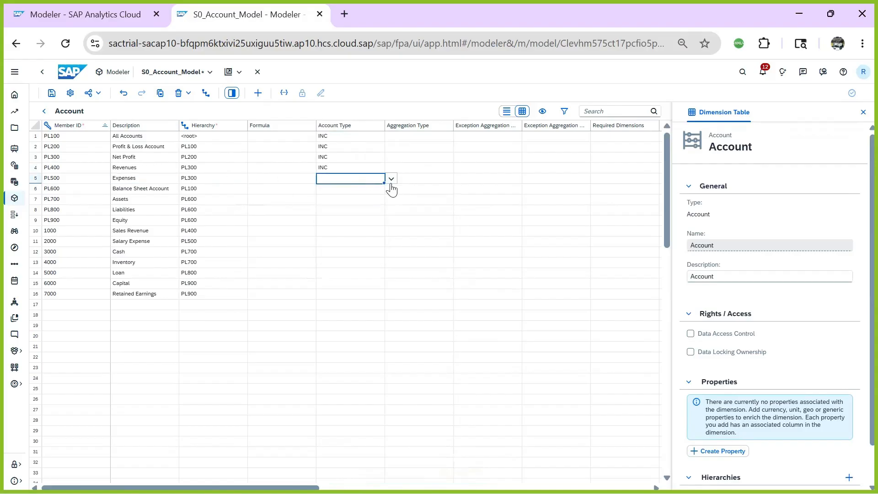
click(392, 179)
click(331, 222)
click(146, 191)
click(335, 188)
click(392, 190)
click(336, 276)
Set the account type of PL700 Assets to AST and of PL800 Liabilities to LEQ.
click(145, 209)
click(142, 199)
click(335, 198)
click(392, 201)
click(337, 256)
click(149, 210)
click(340, 212)
click(391, 210)
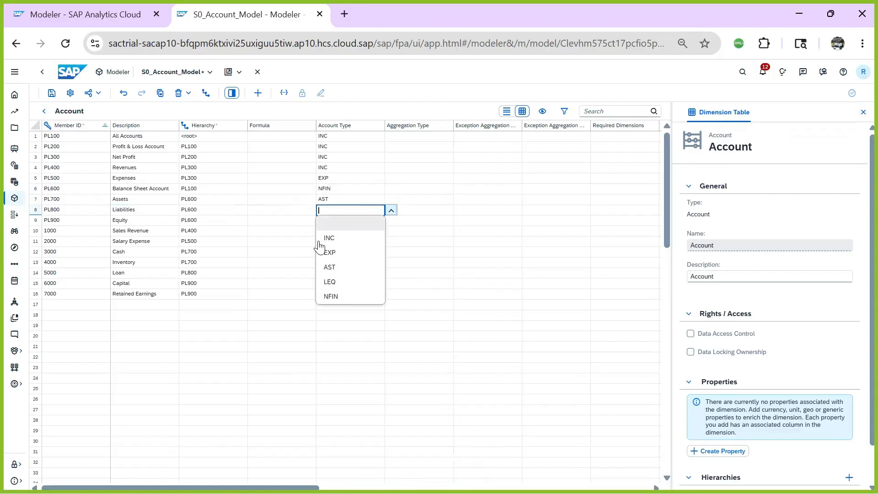
click(340, 282)
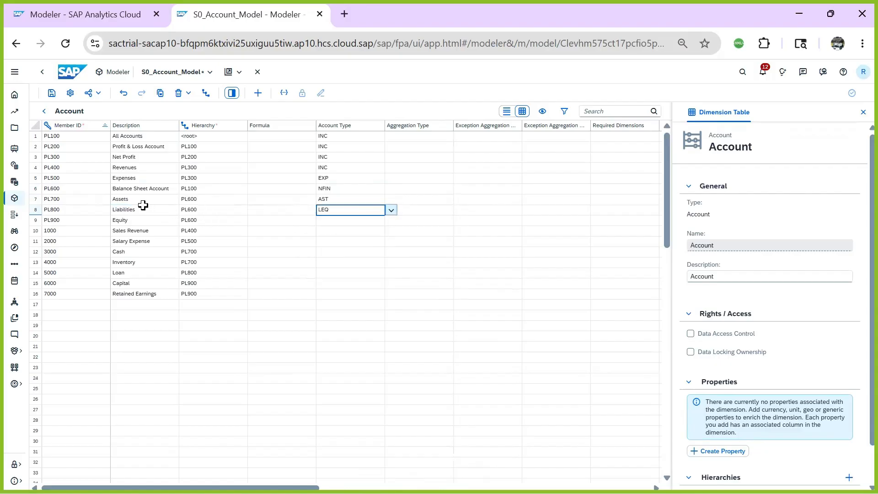
Assign an account type to PL900 Equity.
click(133, 221)
click(347, 220)
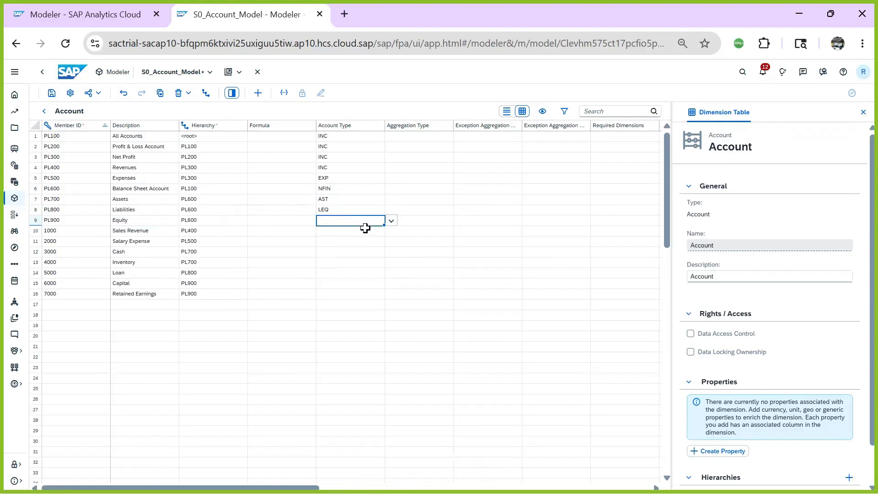
Set the account type of Equity to LEQ and of Sales Revenue to INC.
click(391, 221)
click(342, 293)
click(137, 231)
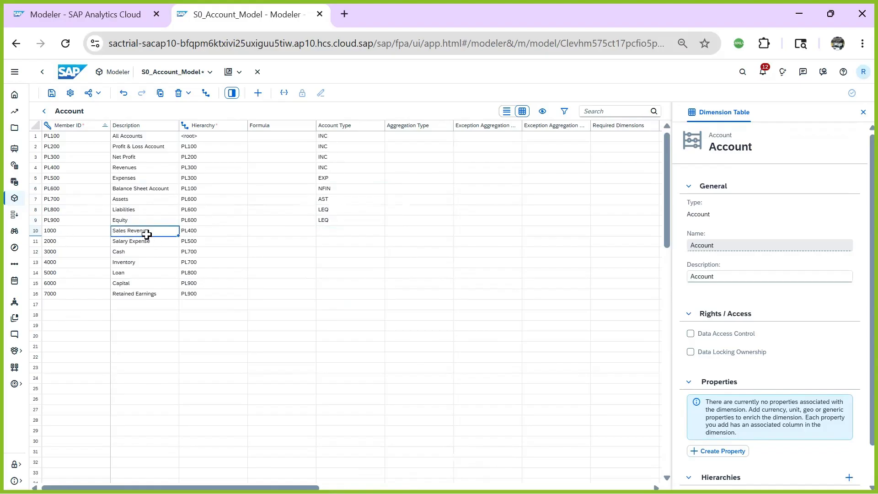
click(343, 230)
click(391, 232)
click(330, 259)
Set the account type of Salary Expense to EXP.
click(140, 242)
click(335, 242)
click(392, 242)
click(333, 285)
Set the account type of both Cash and Inventory to AST.
click(132, 251)
click(327, 253)
click(392, 252)
click(329, 309)
click(145, 261)
click(390, 263)
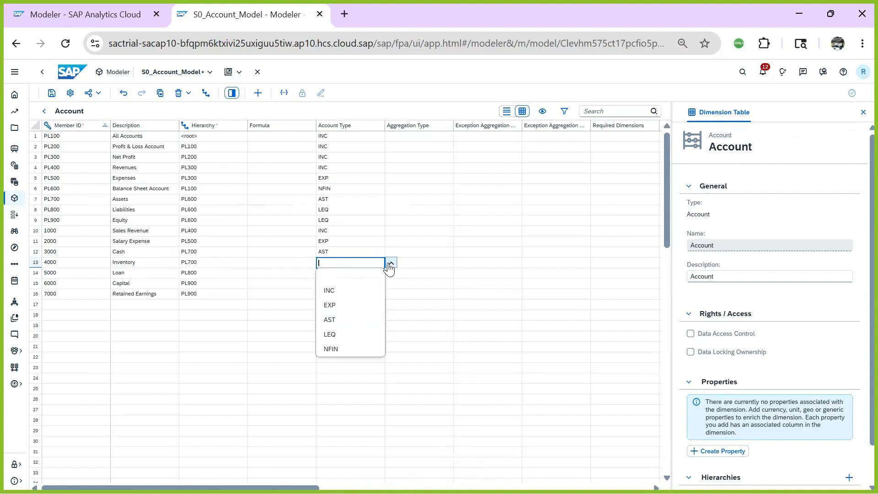
click(330, 318)
Set the account type of Loan to LEQ.
click(148, 274)
click(338, 274)
click(389, 279)
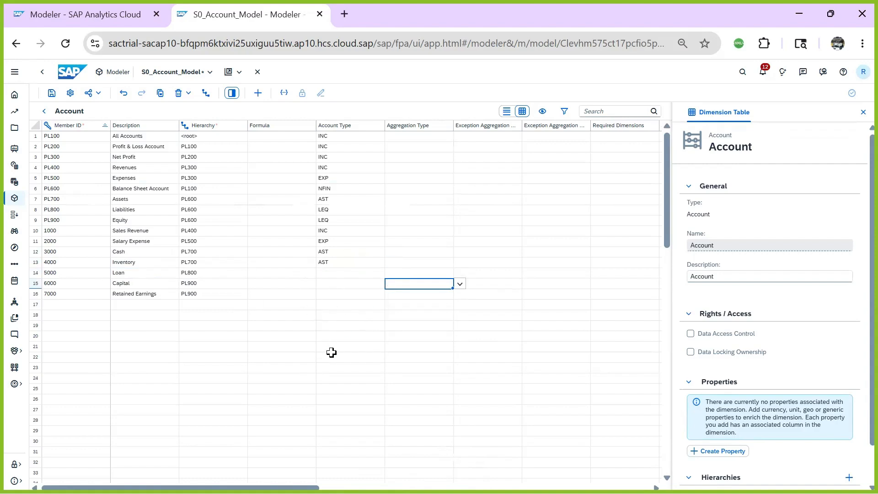
click(388, 275)
click(382, 276)
click(391, 273)
click(335, 345)
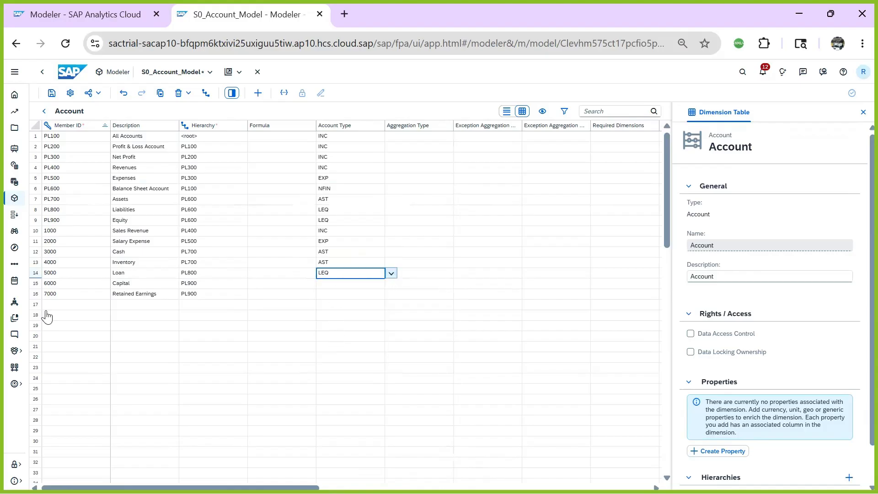
Set the account type of both Capital and Retained Earnings to LEQ.
click(60, 284)
click(330, 284)
click(391, 285)
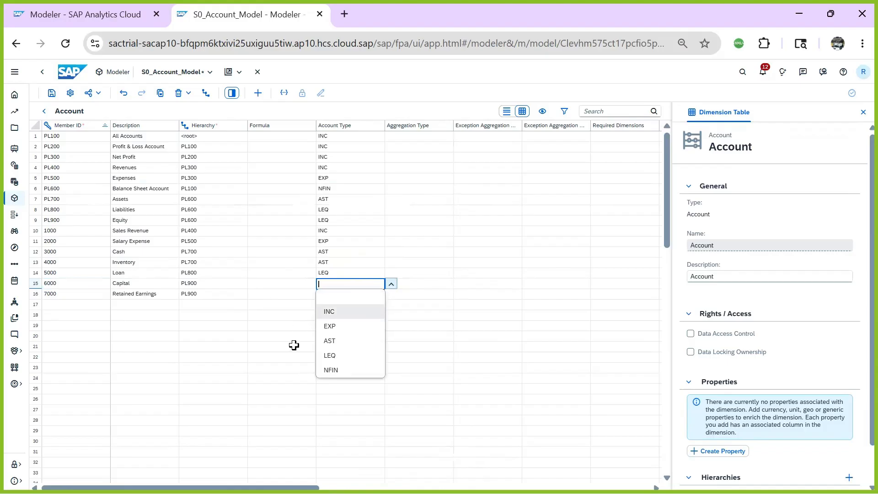
click(333, 358)
click(54, 294)
click(332, 293)
click(391, 294)
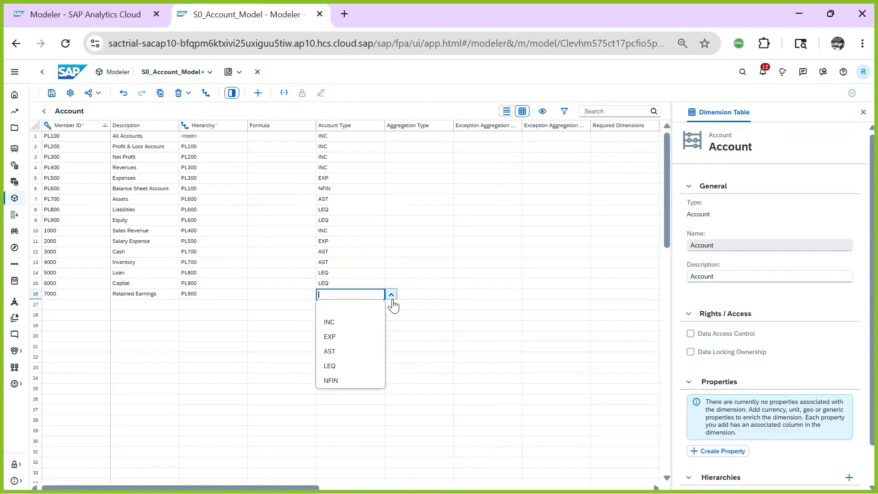
click(333, 364)
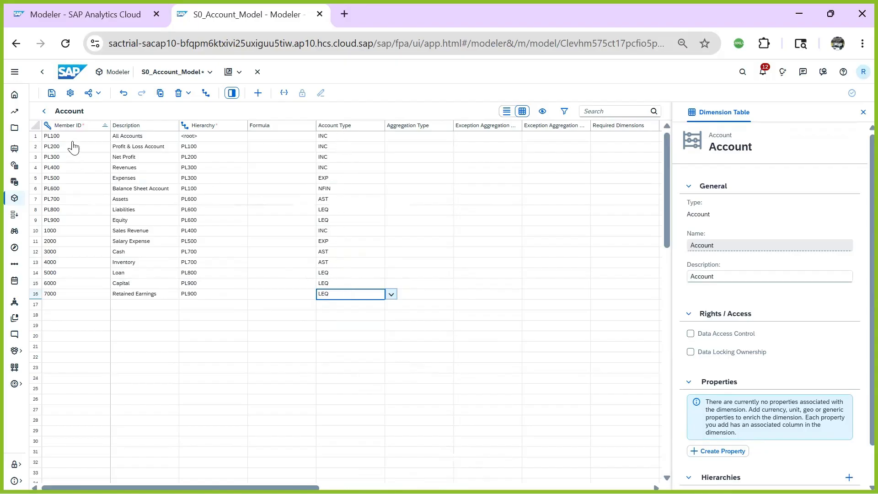
Save the model with its account members and return to the model structure.
click(52, 94)
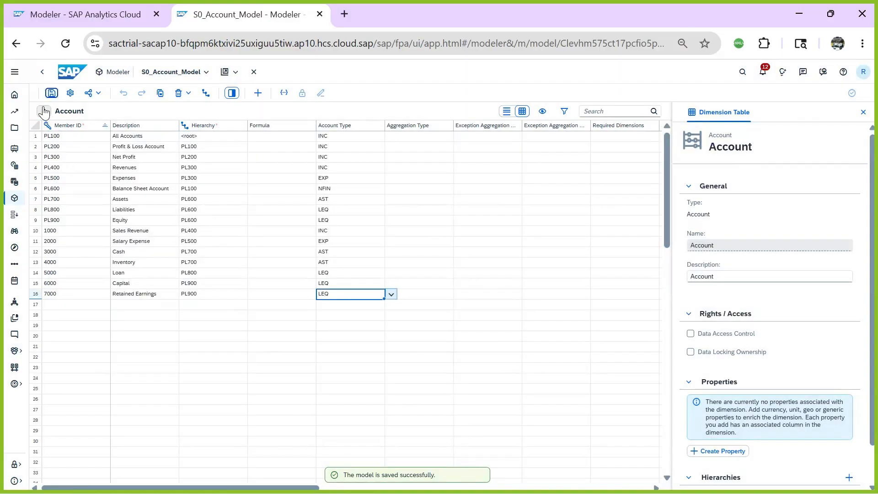
click(44, 111)
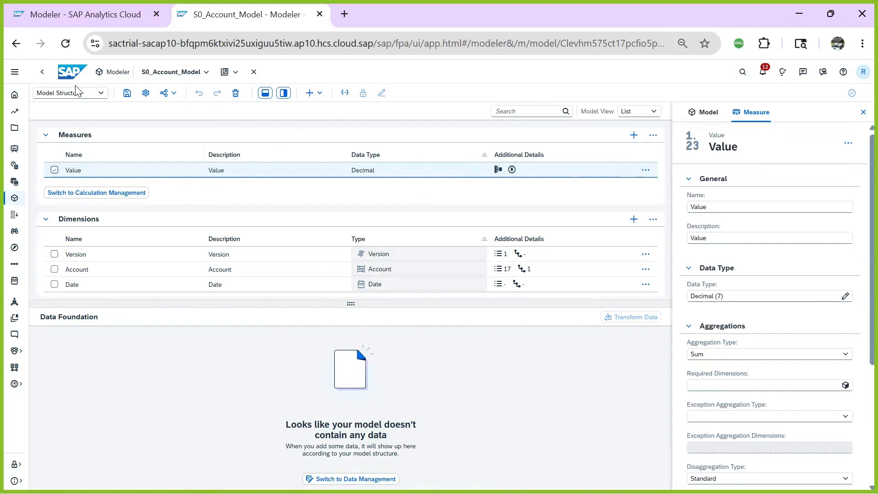
click(127, 94)
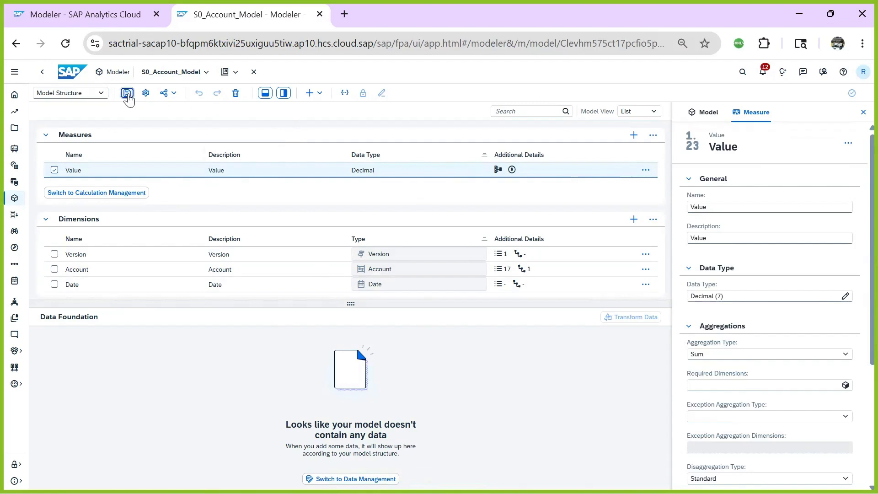
Create a new Canvas story from S0_Account_Model and place a table widget on its first page.
click(236, 73)
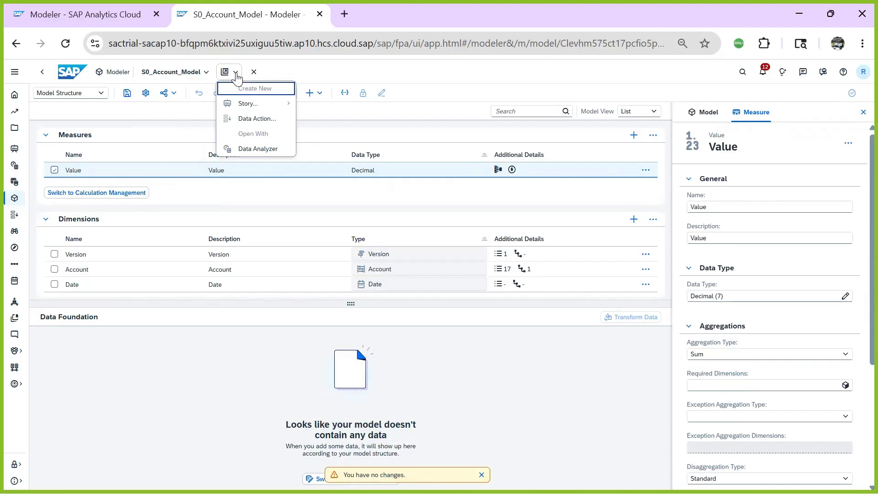
mouse_move(254, 105)
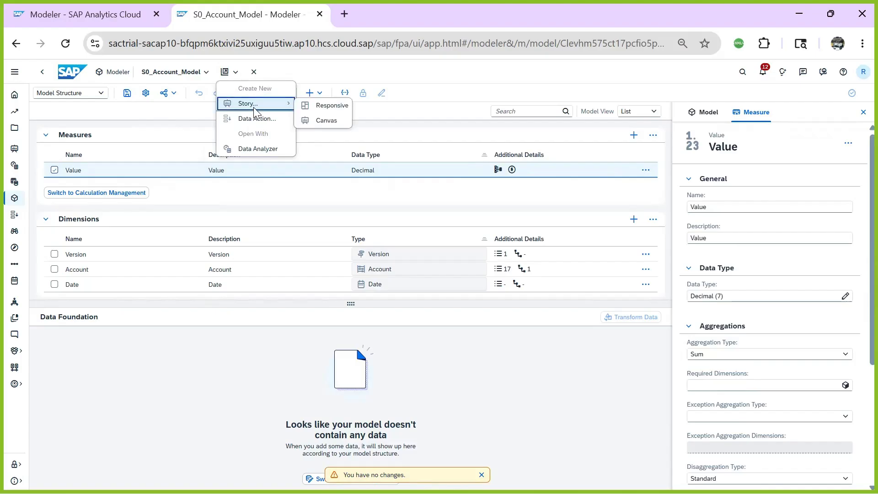
click(328, 120)
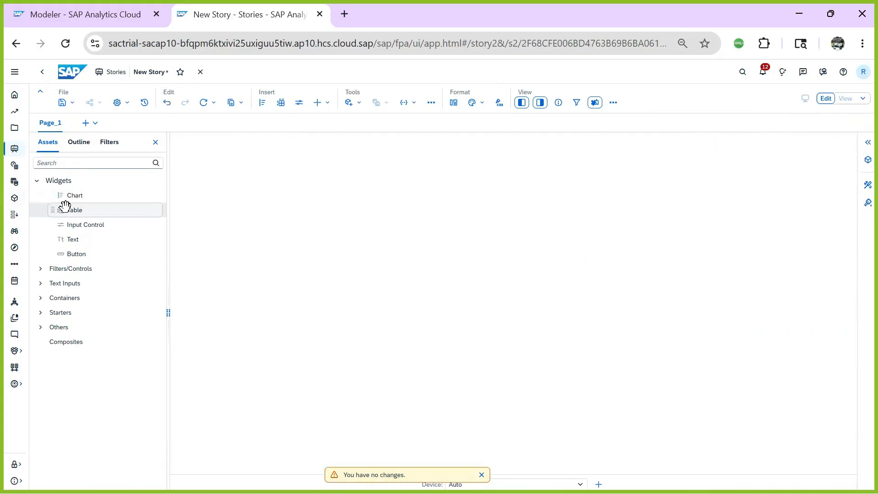
drag(67, 209, 223, 180)
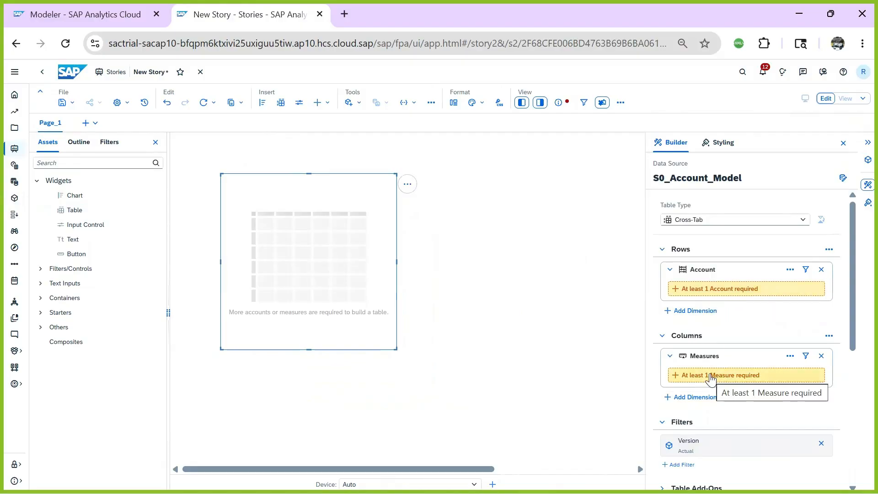
Add All Accounts to the table's rows and the Value measure to its columns.
click(697, 292)
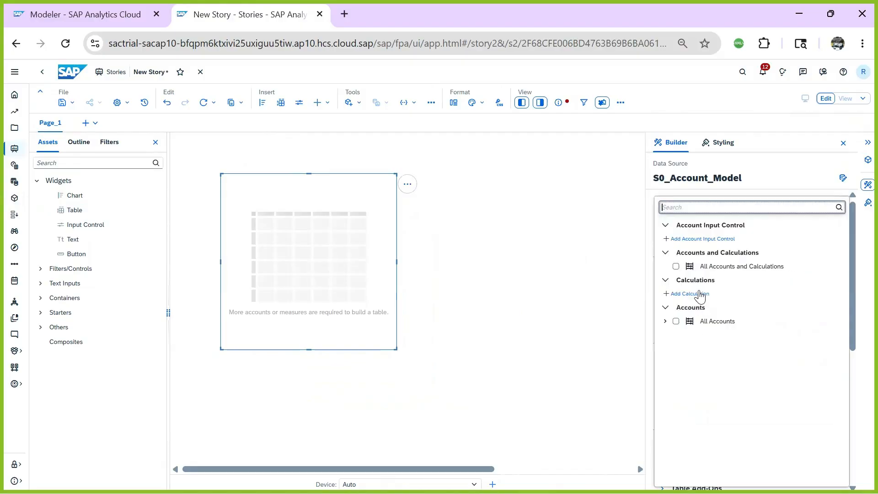
click(676, 321)
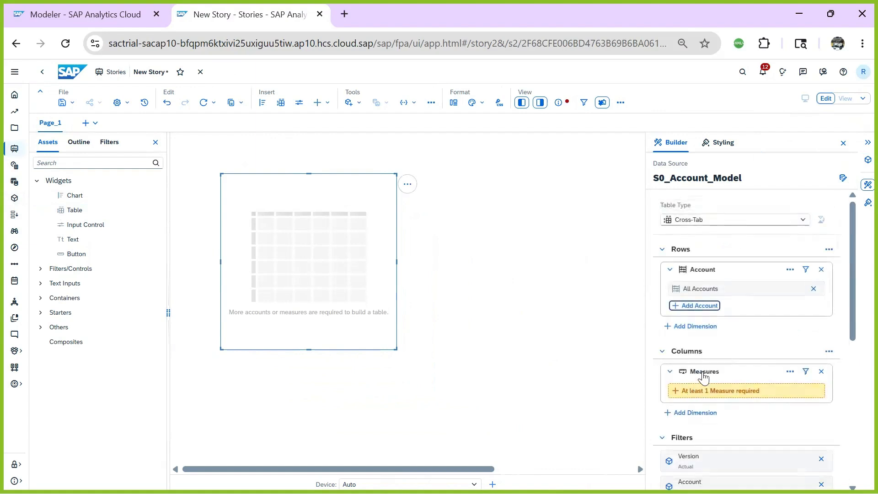
click(702, 392)
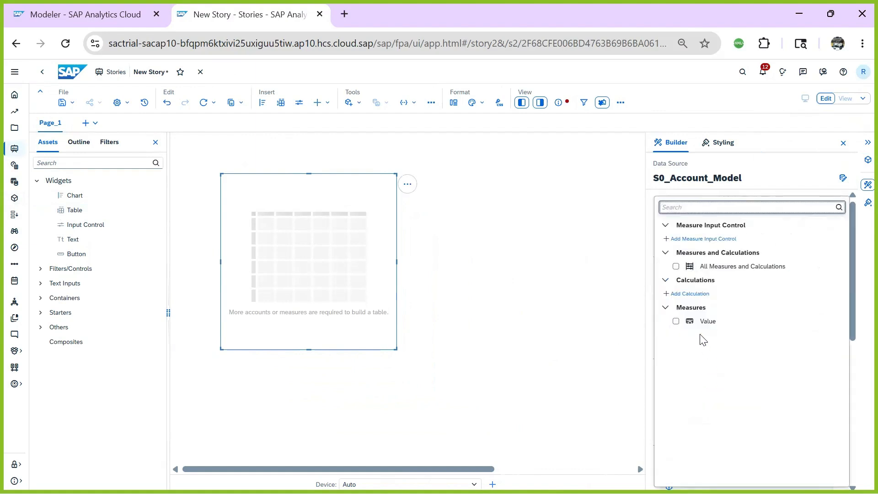
click(676, 322)
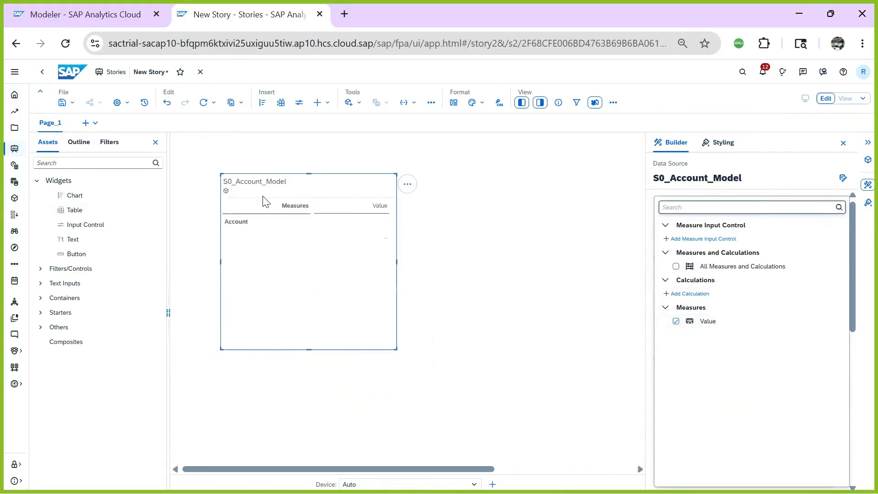
click(383, 255)
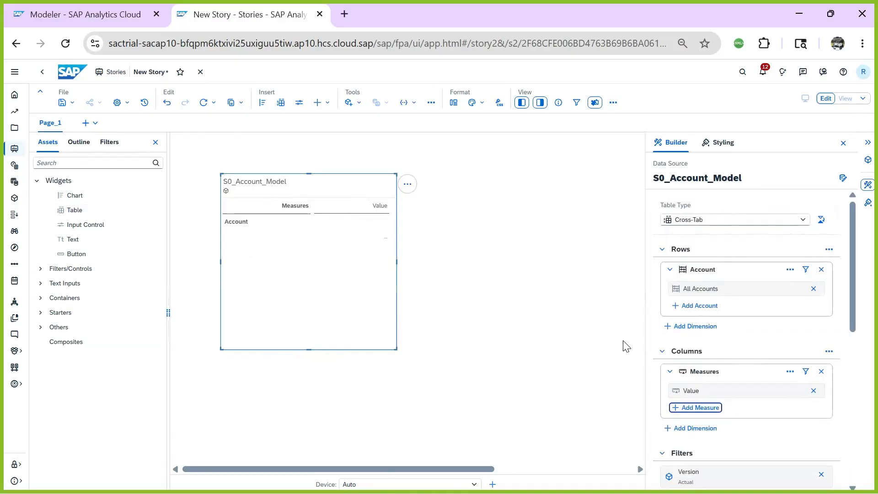
Add the Date dimension to the table's columns.
click(701, 430)
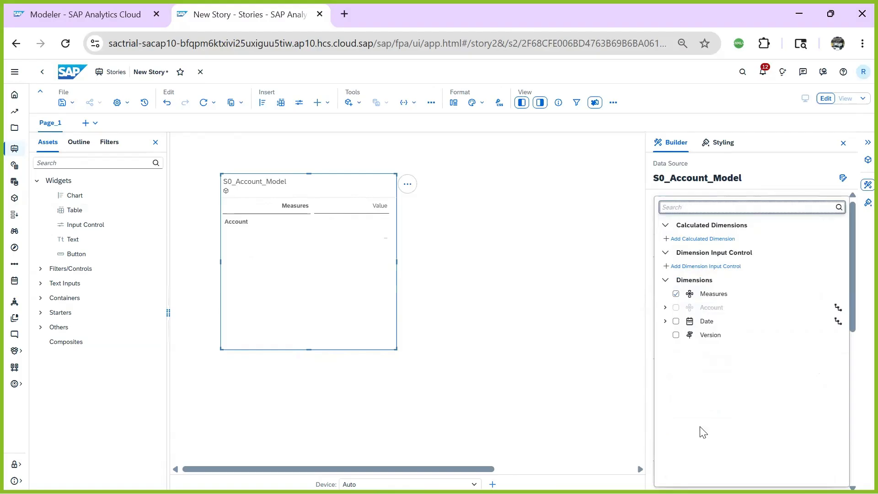
click(675, 323)
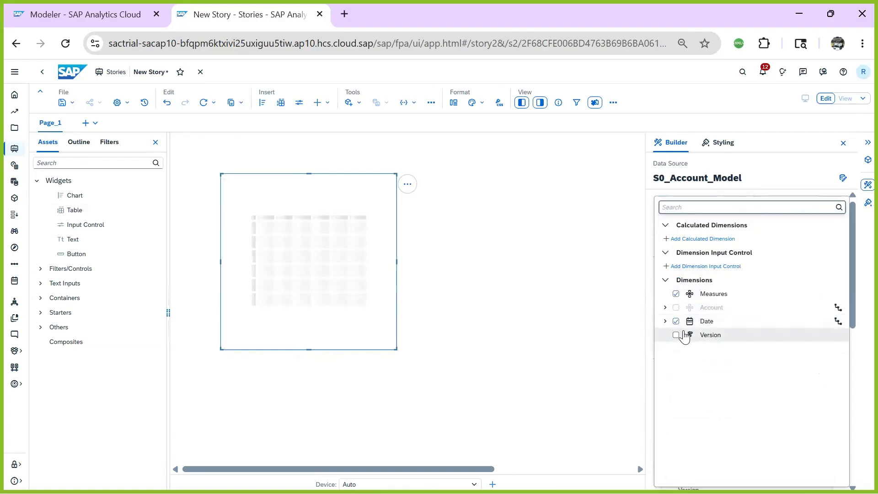
click(601, 338)
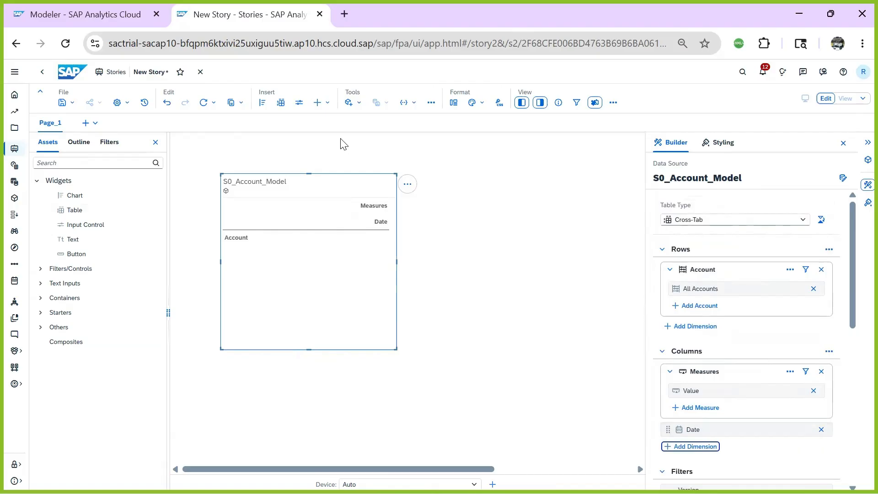
Open S0_Account_Model in the other browser tab and check the Date dimension's year range and granularity.
click(132, 14)
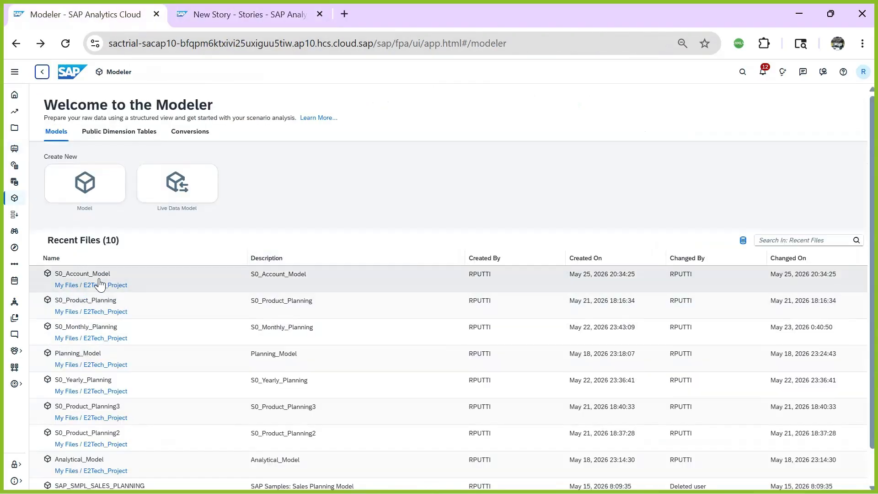
click(95, 284)
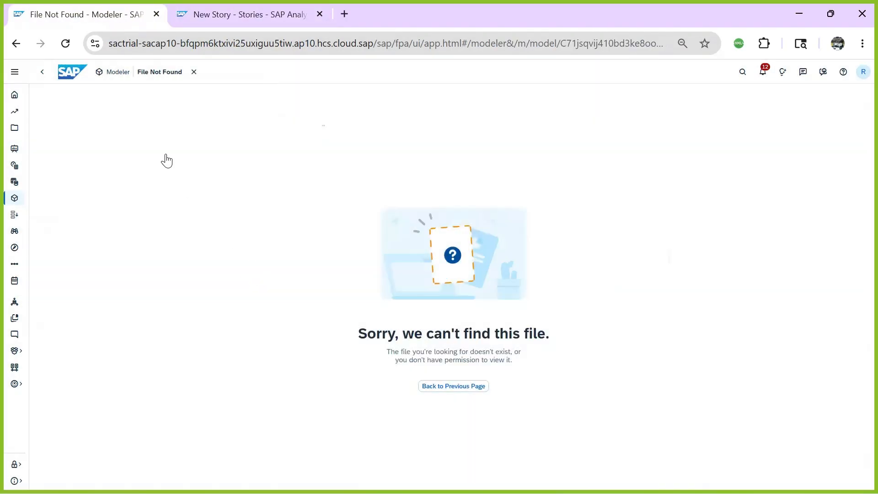
click(453, 386)
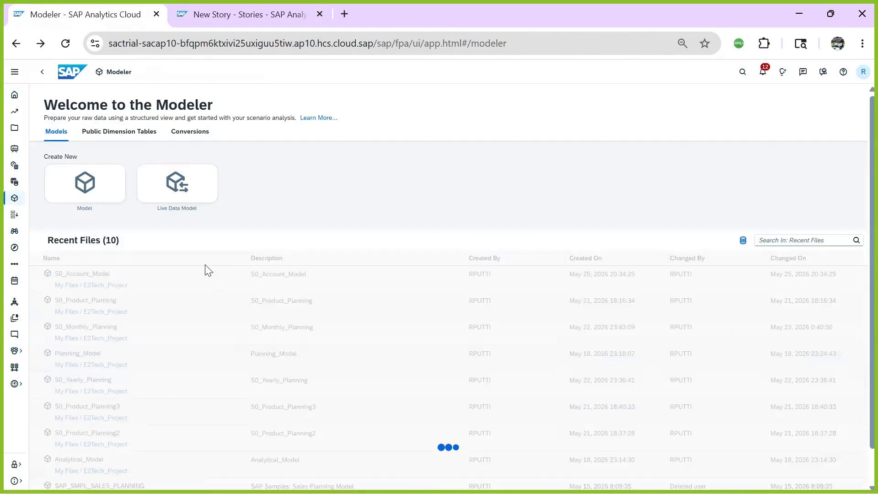
click(101, 277)
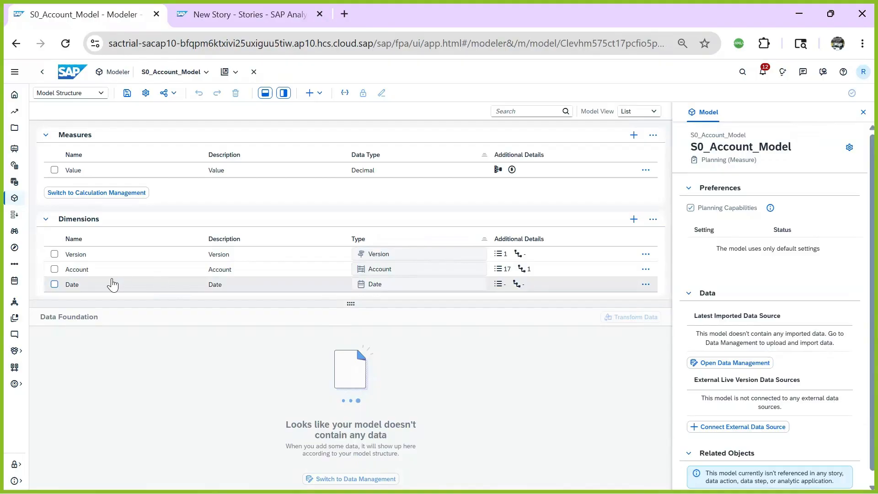
click(114, 285)
click(419, 284)
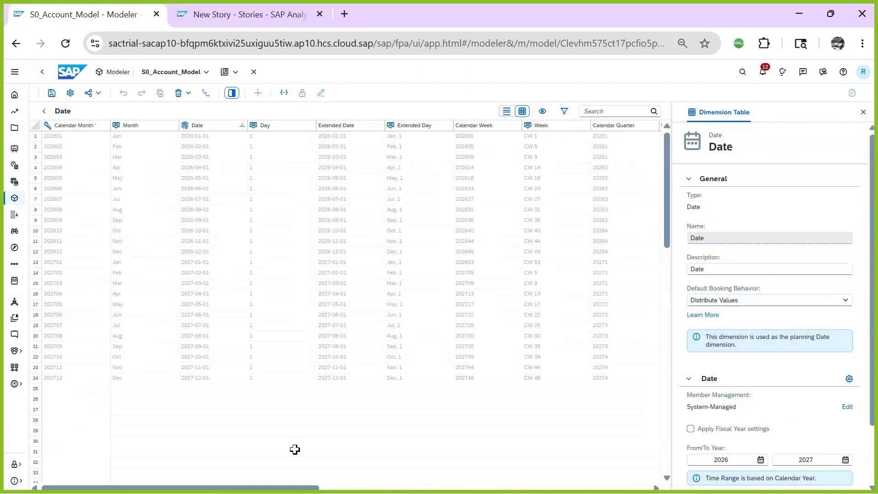
scroll(771, 393, down, 2)
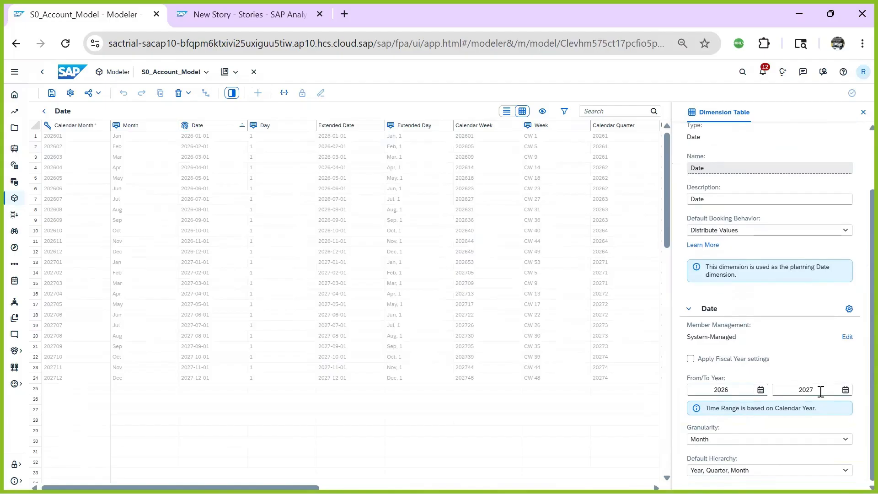
Return to the story and open the Date column's member filter with available time intervals set to All Time Intervals.
click(232, 11)
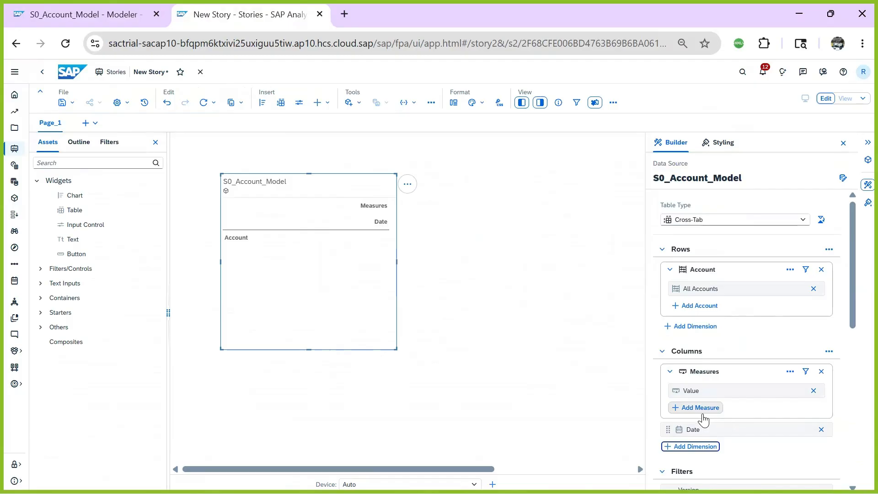
click(806, 430)
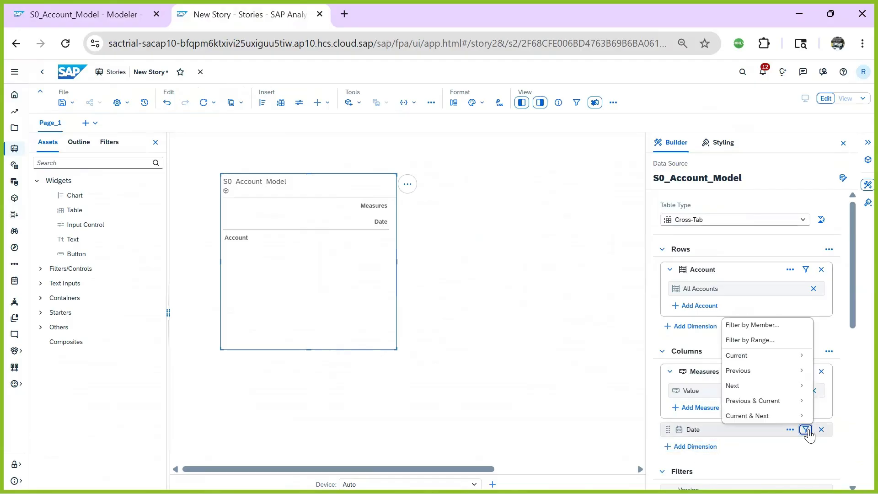
click(752, 325)
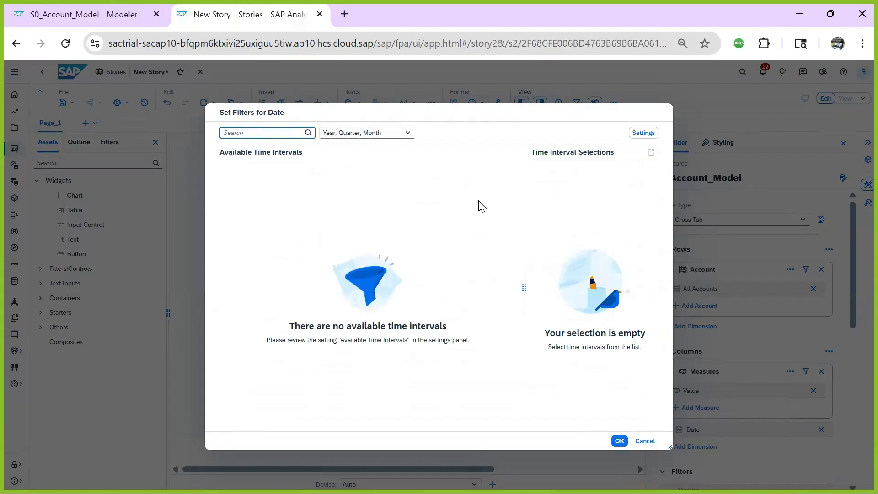
click(644, 133)
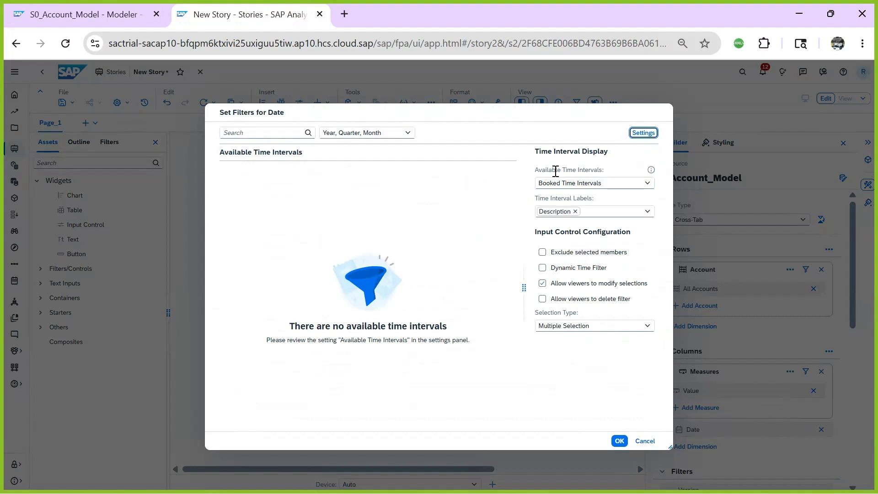
click(612, 187)
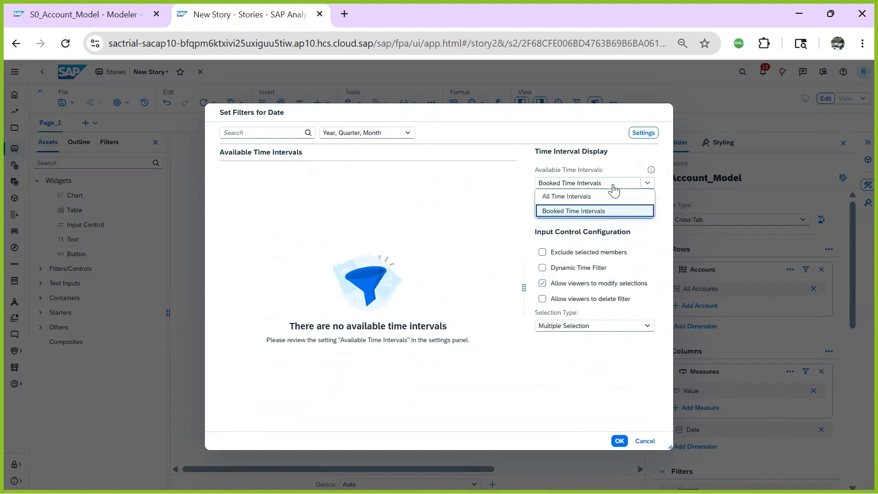
click(562, 198)
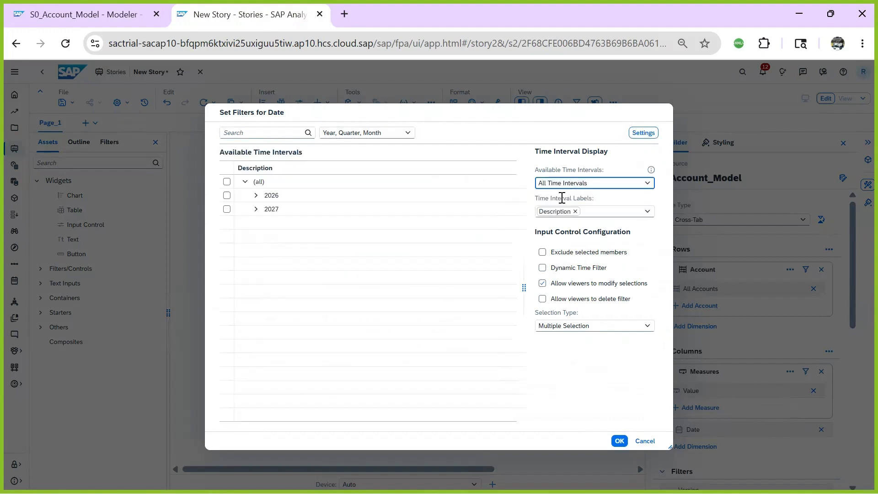
Select 2026 as the Date filter member, check its quarters and first-quarter months, and apply the filter.
click(226, 195)
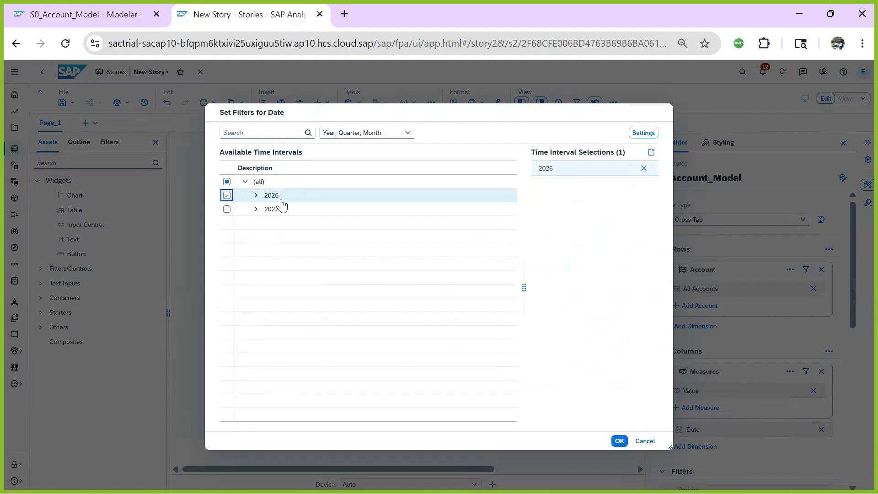
click(256, 196)
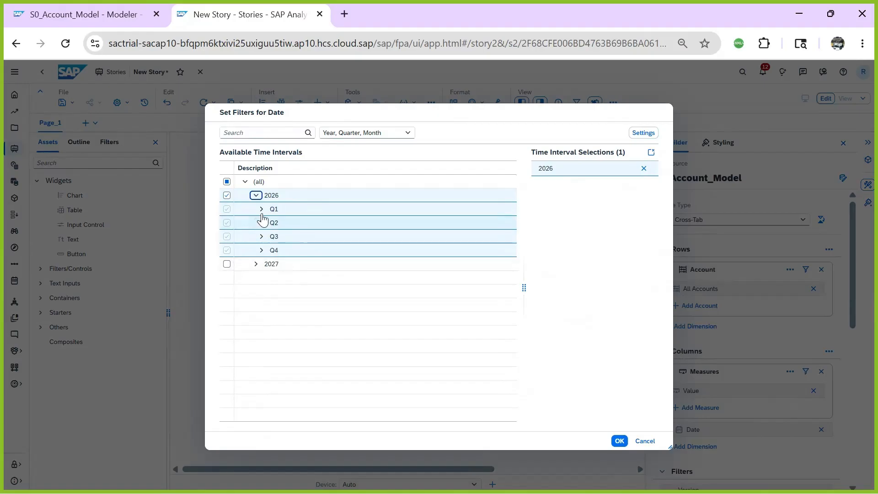
click(261, 209)
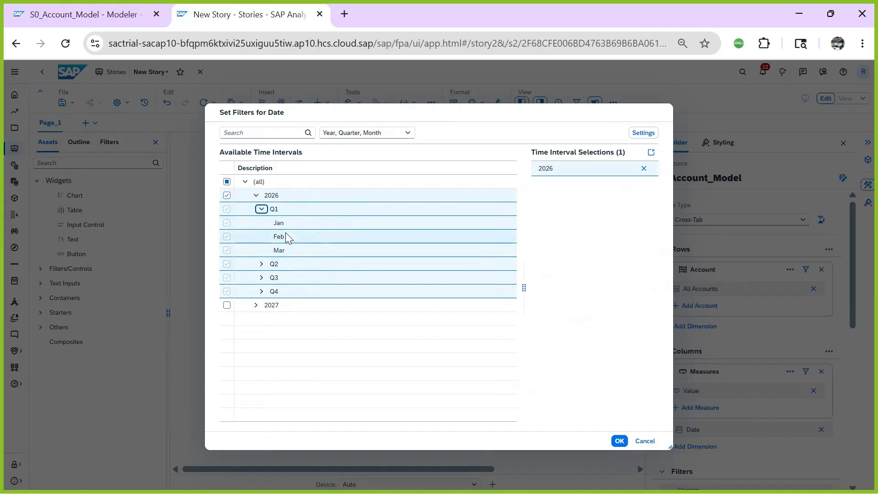
click(620, 441)
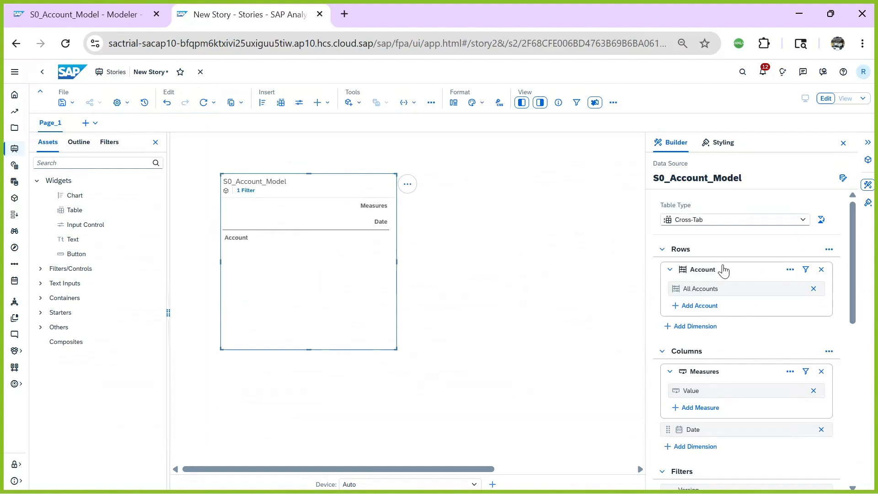
Show unbooked data for the Account dimension and expand All Accounts in the table.
click(790, 270)
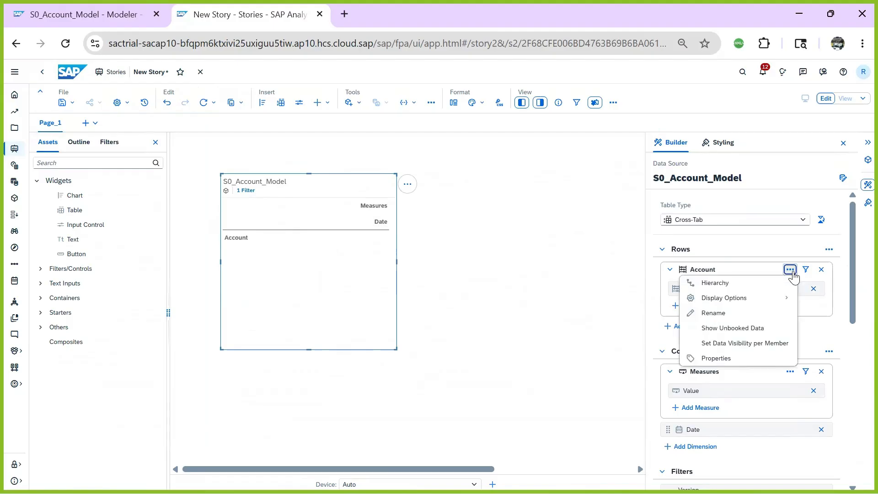
click(718, 329)
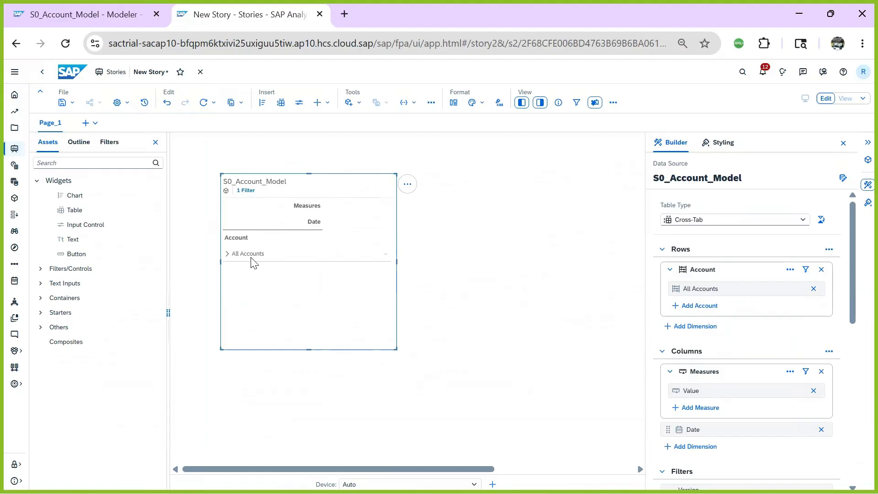
click(228, 254)
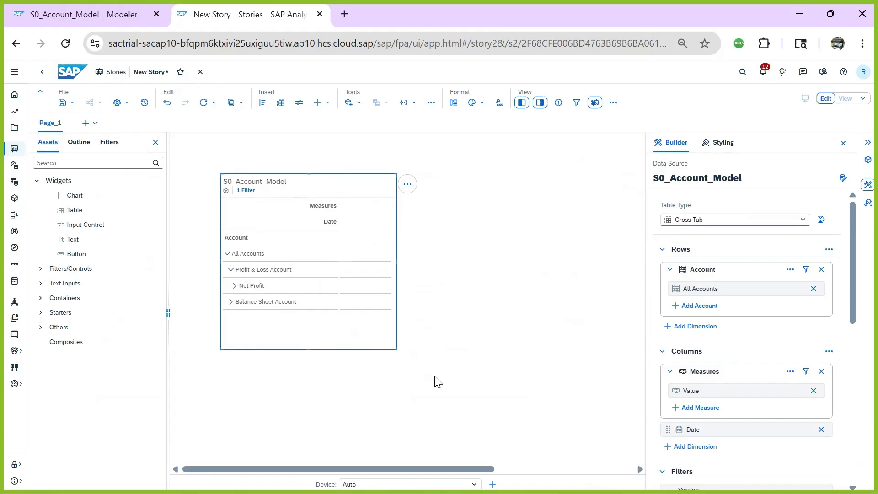
Enlarge the table widget downward and drill its Account hierarchy to Level 5.
drag(393, 350, 418, 453)
scroll(603, 229, up, 3)
click(241, 243)
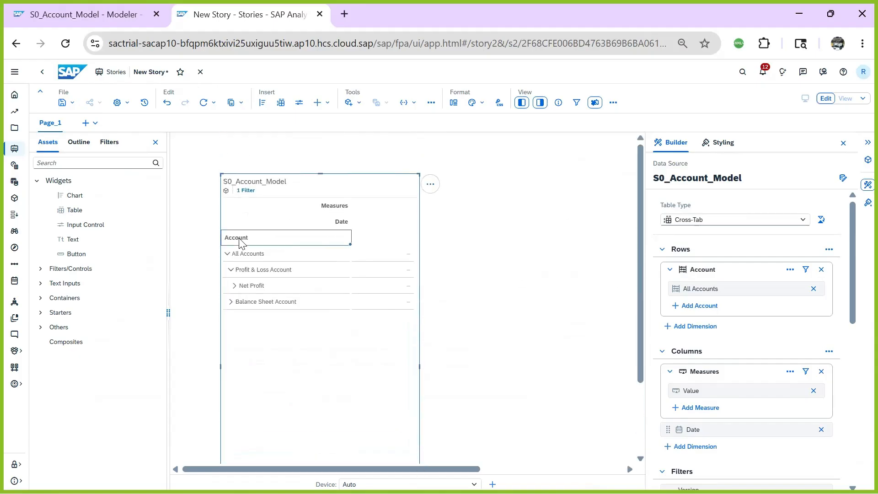
right_click(240, 239)
mouse_move(280, 250)
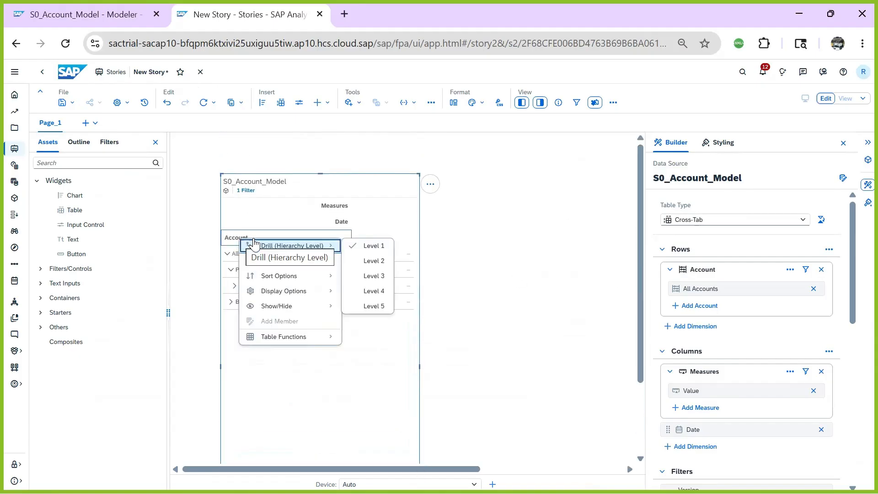
click(377, 305)
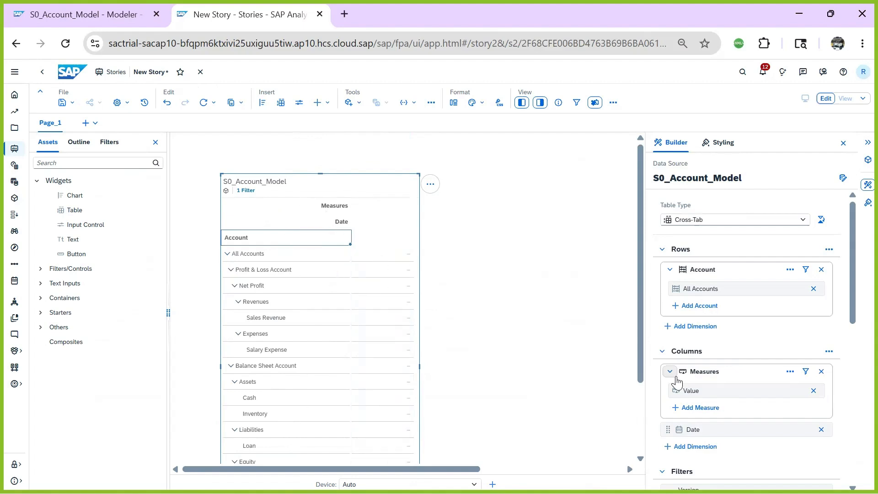
Show unbooked data for the table's Measures, leaving the All Accounts cell without an entry.
click(789, 373)
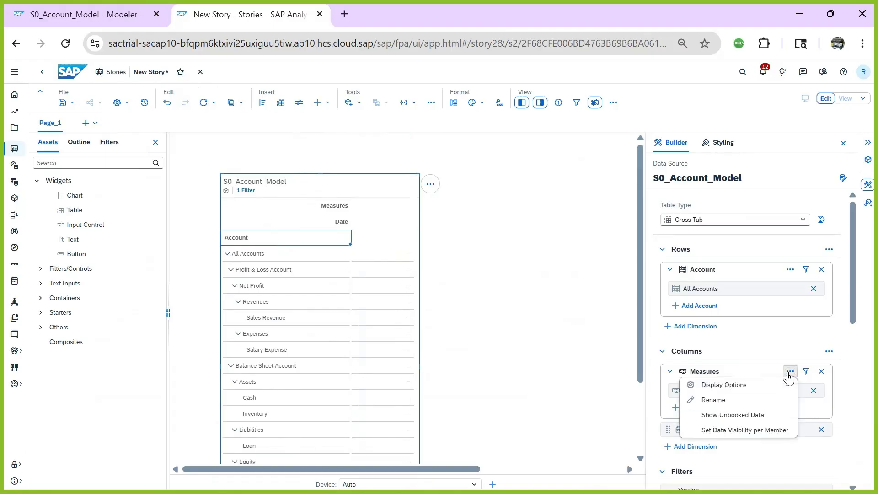
click(710, 415)
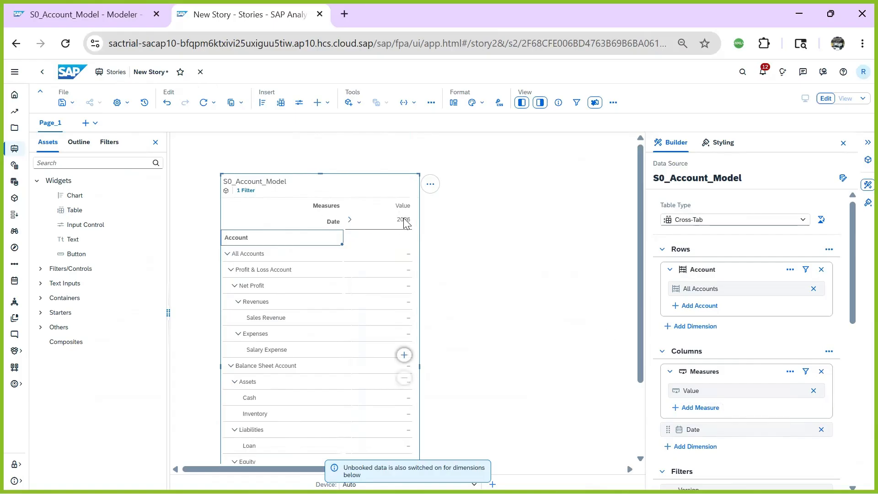
click(402, 257)
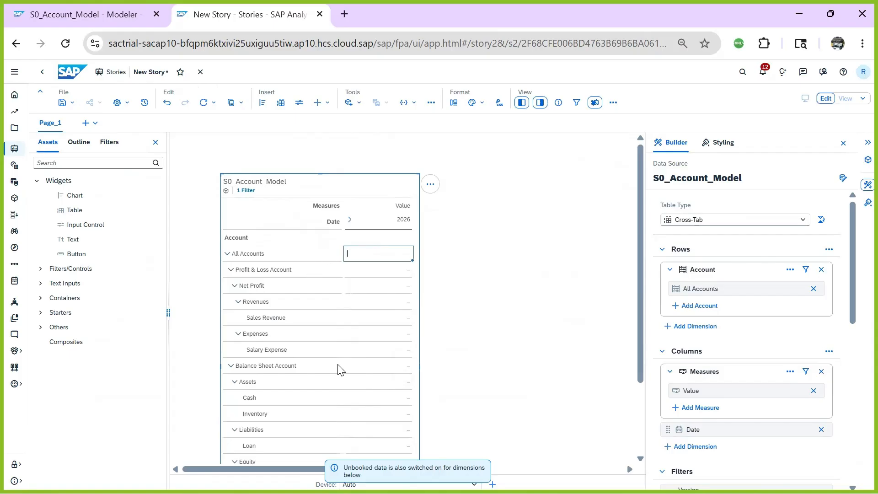
click(515, 322)
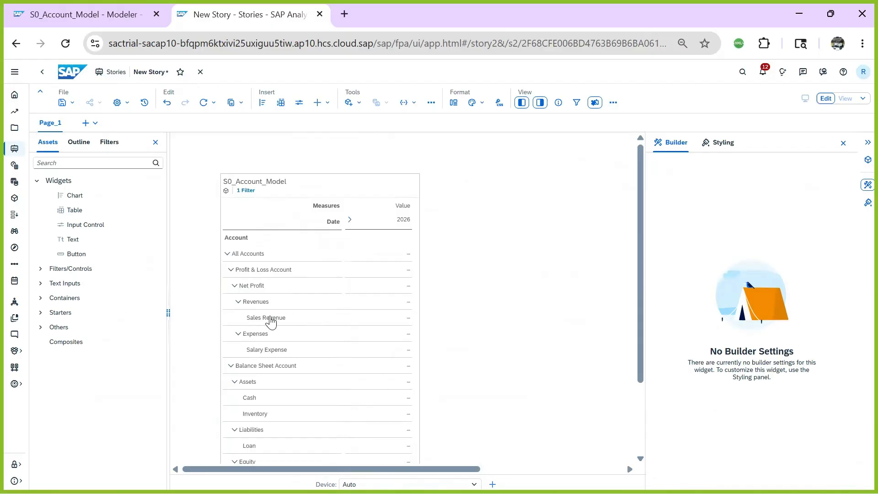
Enter 6000 as the 2026 value of Sales Revenue in the table.
click(389, 325)
click(389, 323)
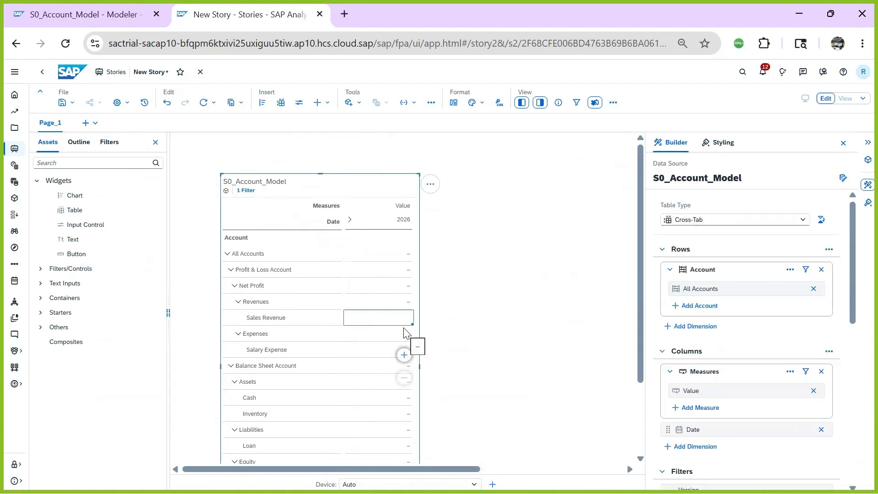
text(6000)
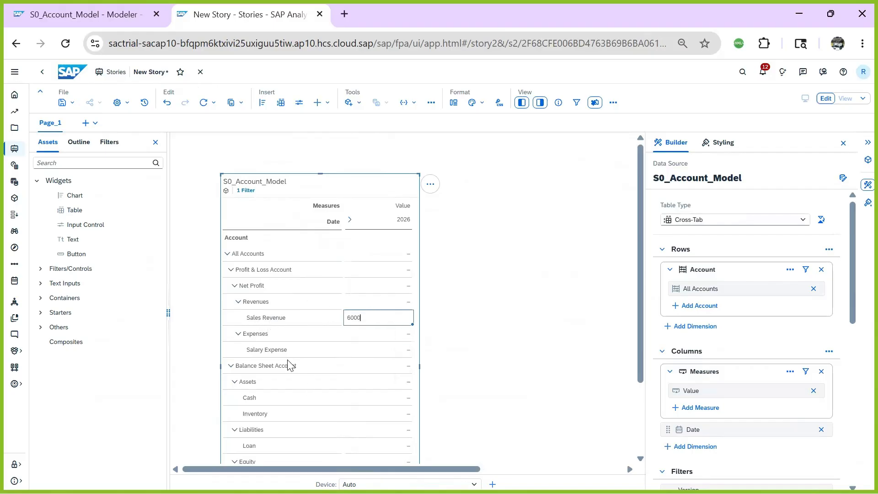
key(Return)
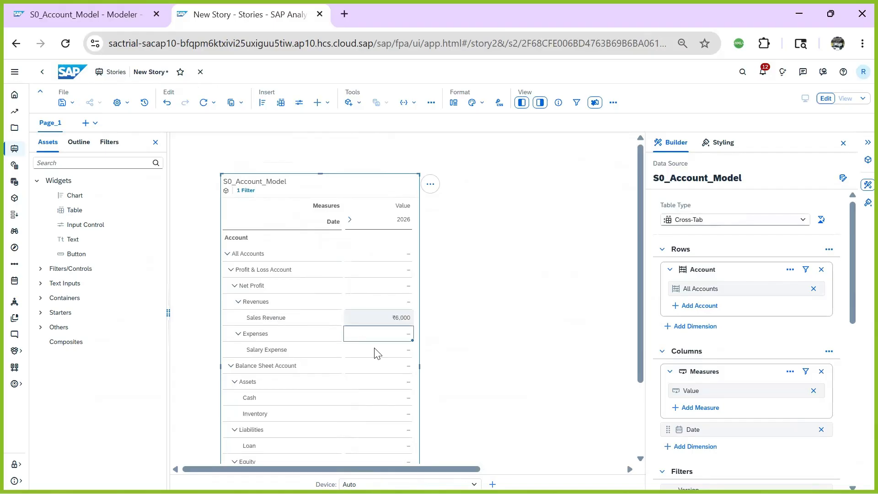
click(454, 366)
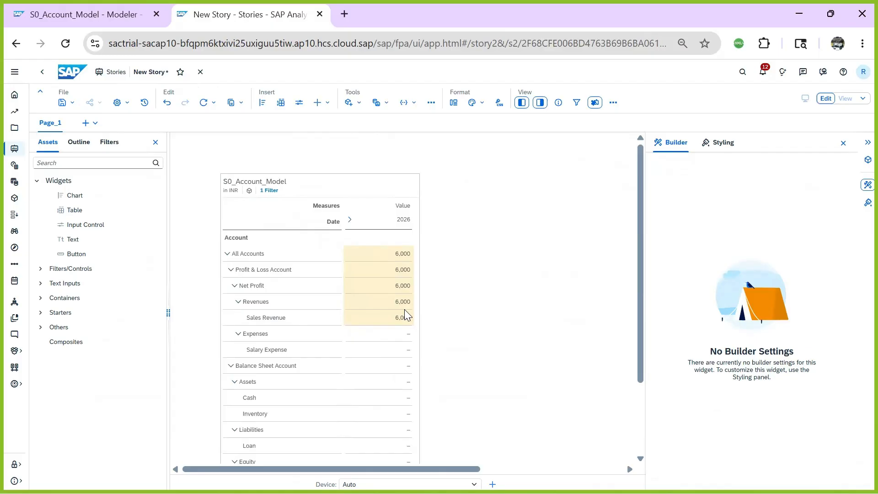
Switch to S0_Account_Model in the other browser tab, reload its Model Structure view, and show unpublished data in the Data Foundation.
drag(80, 17, 274, 21)
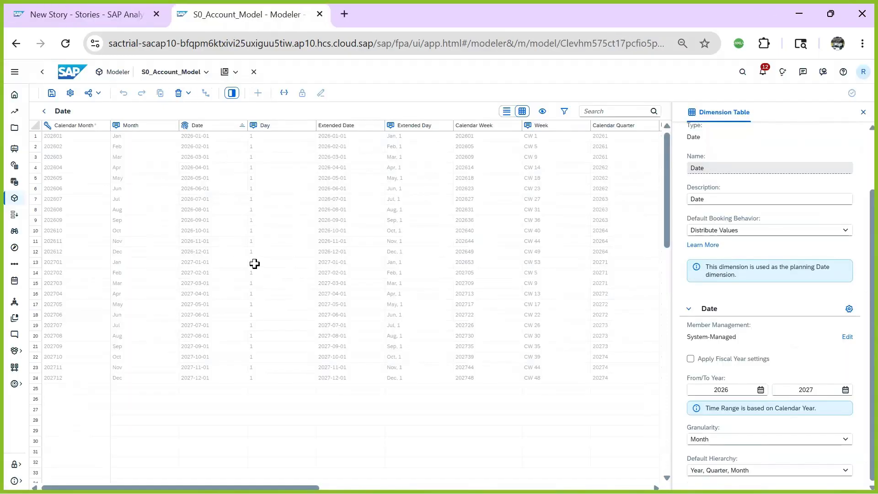
click(44, 112)
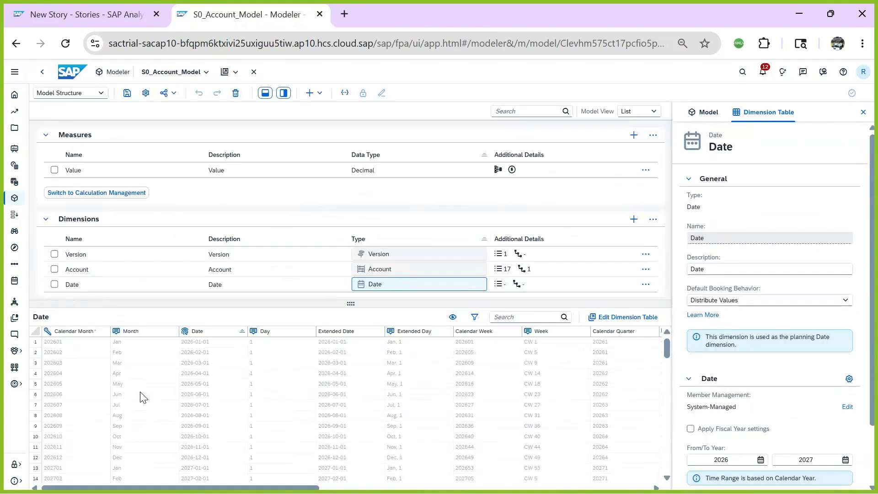
click(100, 93)
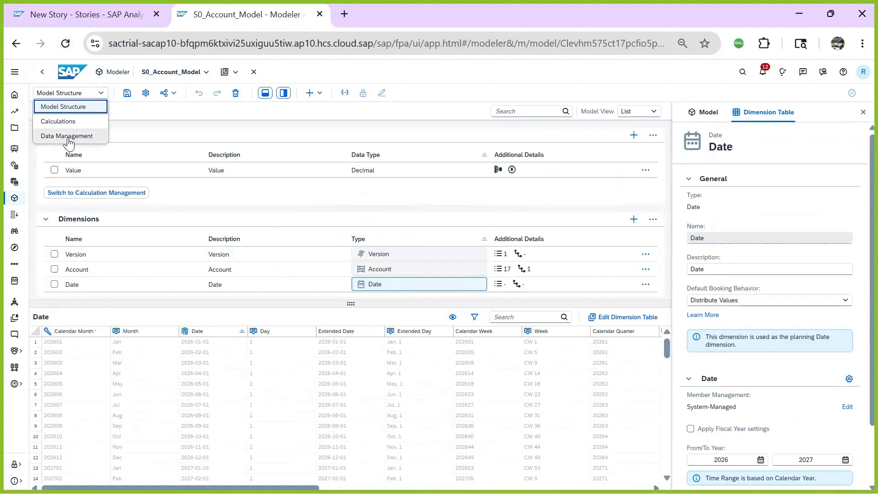
click(67, 137)
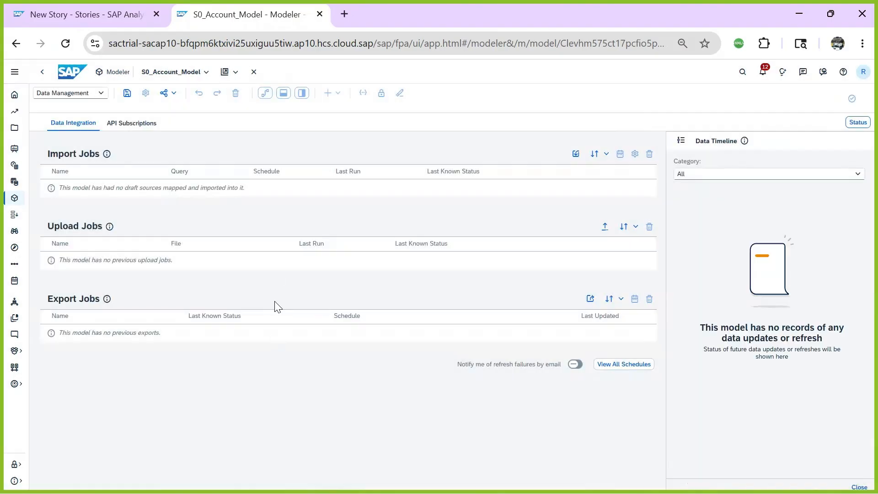
click(103, 94)
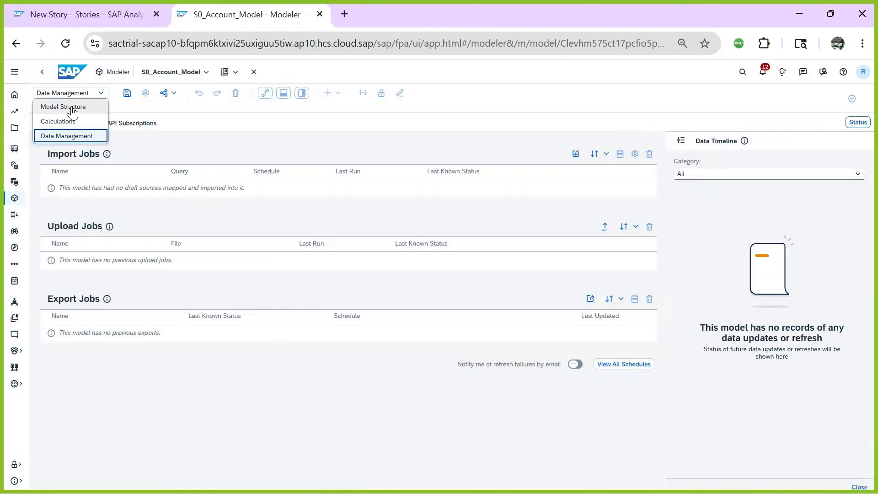
click(68, 108)
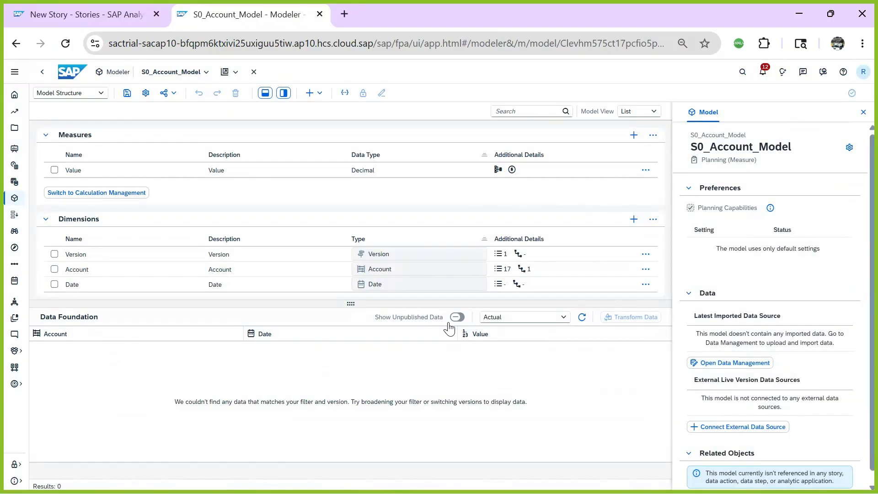
click(463, 318)
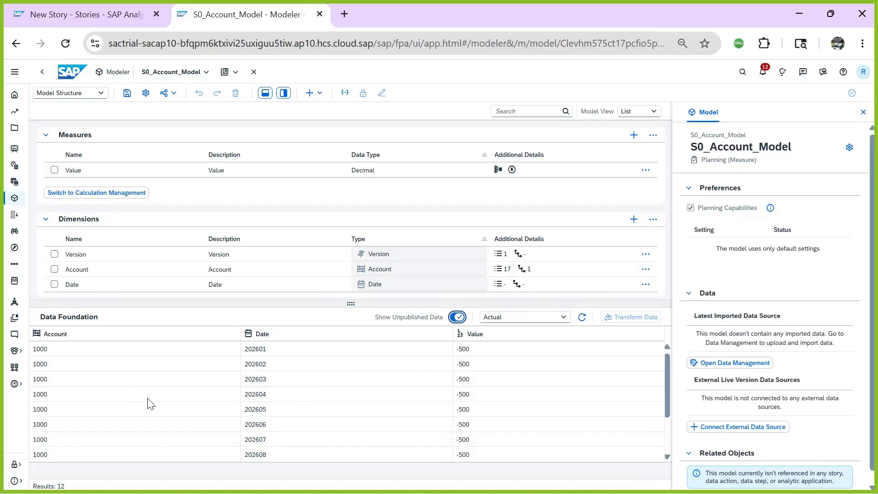
Compare the story table's Sales Revenue value with the monthly records in the model's Data Foundation.
click(91, 15)
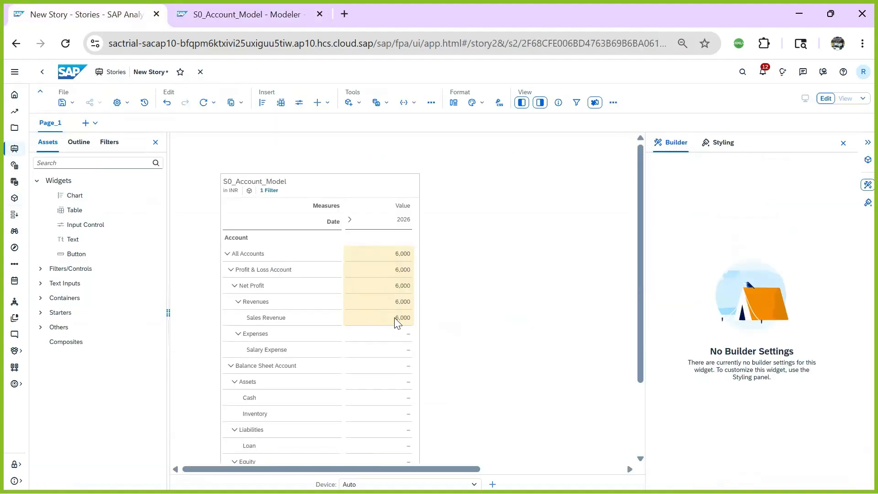
click(256, 16)
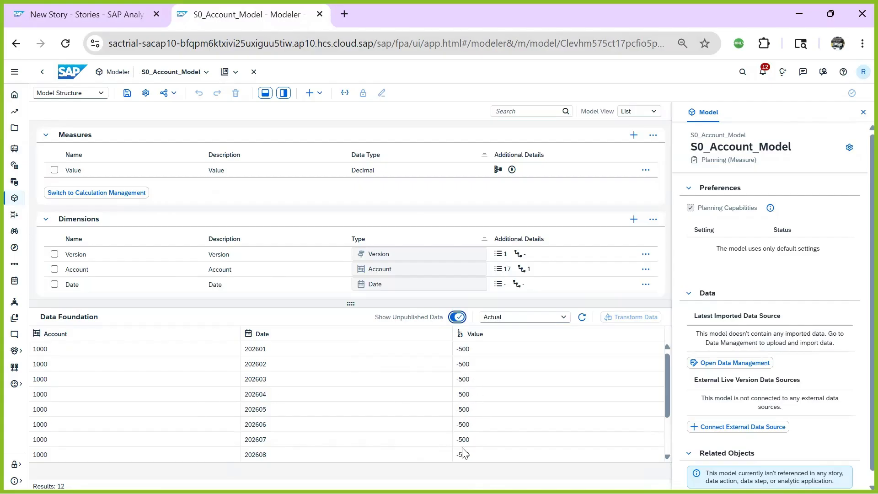
Return to the story, expand 2026 into quarters and Q1 into months, and widen the table to show more periods.
click(87, 15)
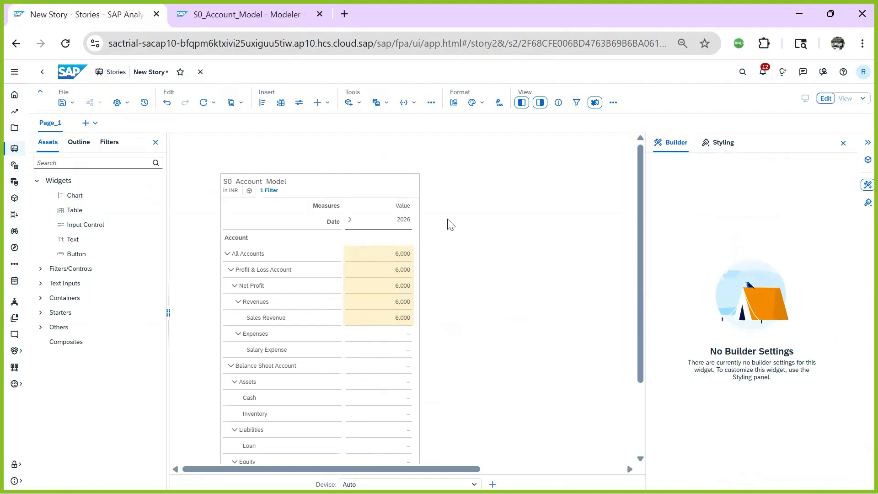
click(352, 225)
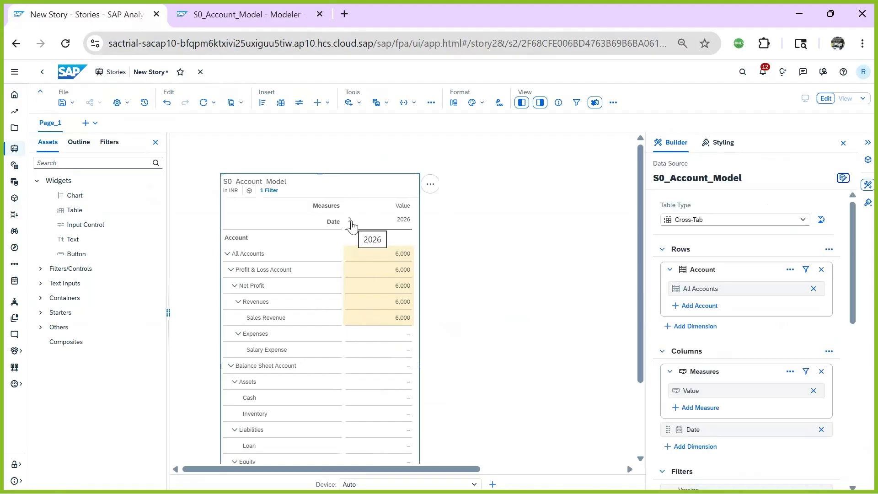
click(351, 222)
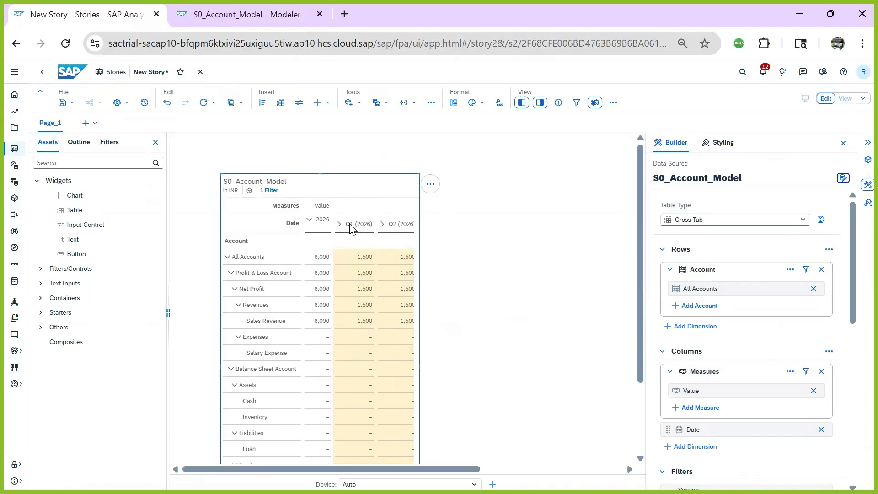
click(340, 225)
drag(419, 366, 614, 366)
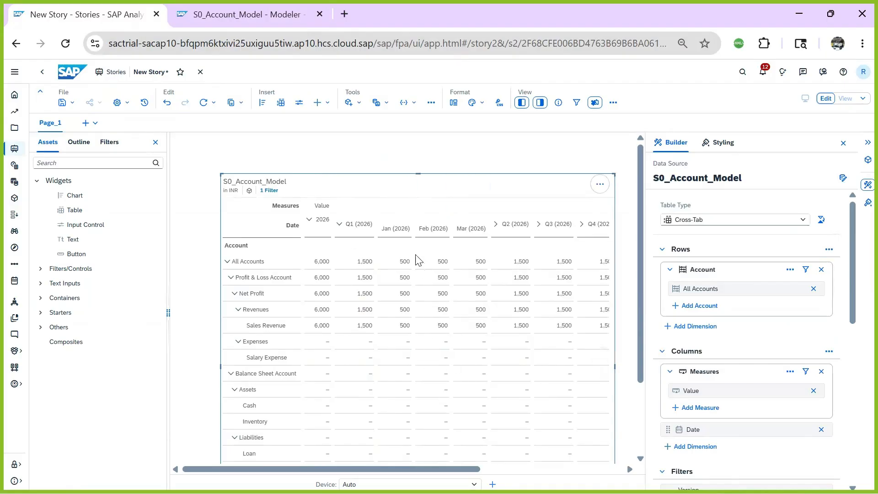
Compare the January 2026 Sales Revenue value in the story with the monthly record in the model's Data Foundation.
click(261, 327)
click(404, 328)
click(272, 15)
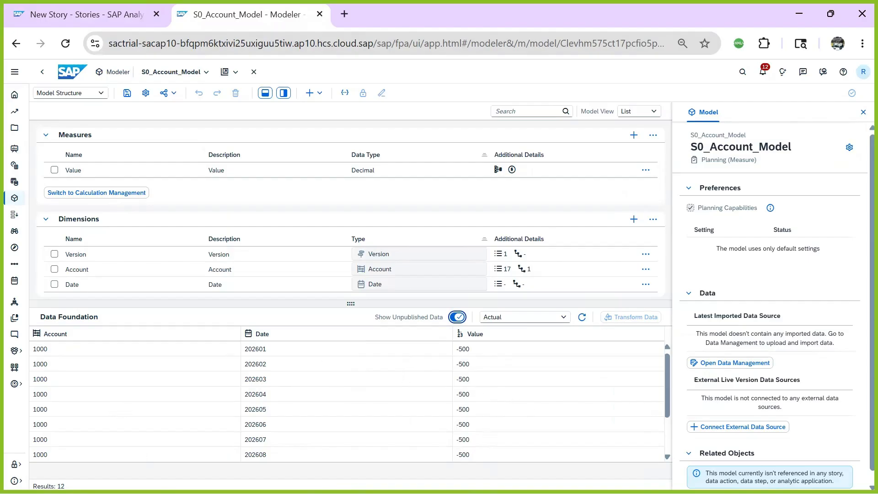
Switch to the SAC PLANNING PRESENTATION in PowerPoint, go to the Account Type slide, and dismiss the sign-in notice.
mouse_move(576, 477)
click(649, 403)
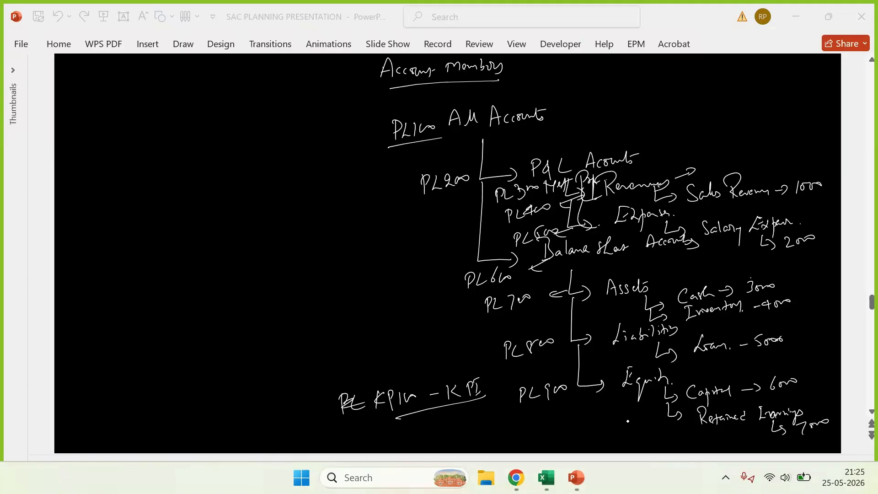
scroll(634, 425, up, 1)
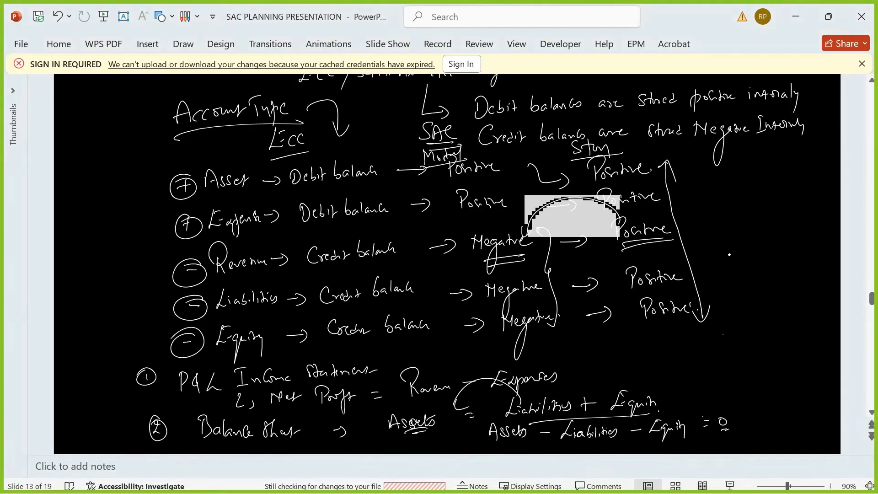
click(862, 63)
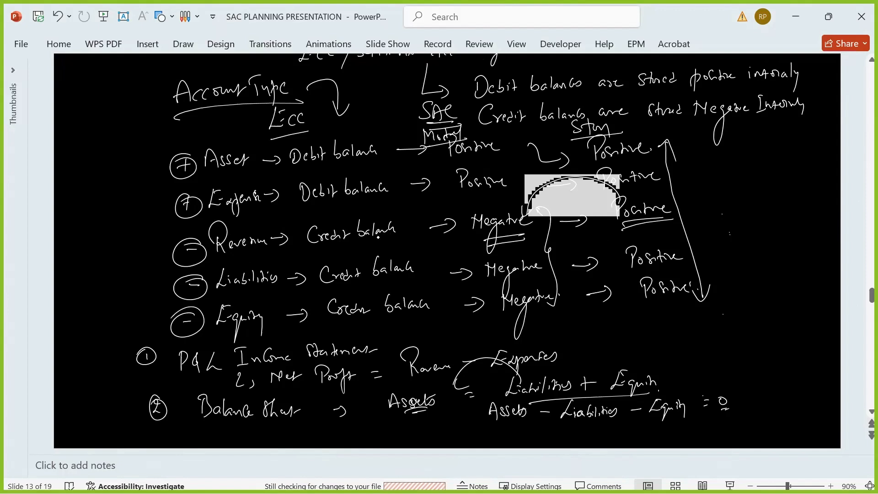
Circle Negative and Positive in the Revenue row of the slide, and underline Expense and its Debit balance.
mouse_move(510, 207)
mouse_down()
mouse_move(464, 222)
mouse_move(525, 206)
mouse_move(484, 208)
mouse_up()
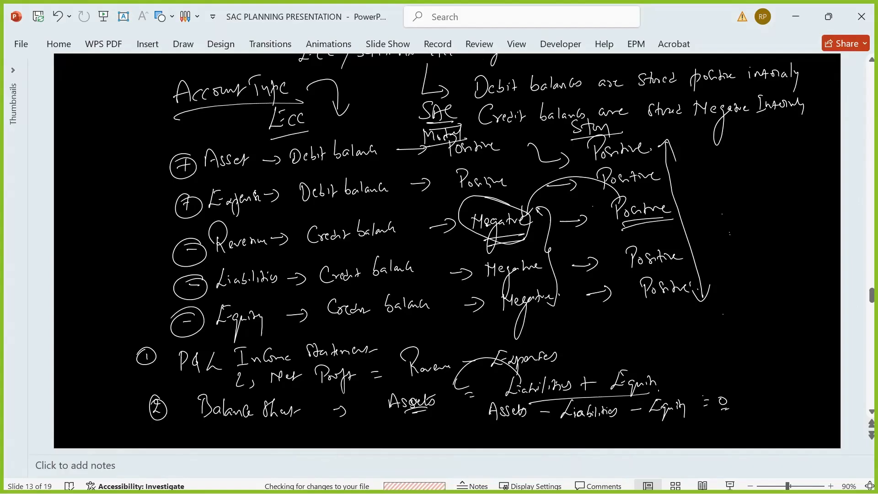
mouse_move(656, 195)
mouse_down()
mouse_move(599, 214)
mouse_move(672, 201)
mouse_up()
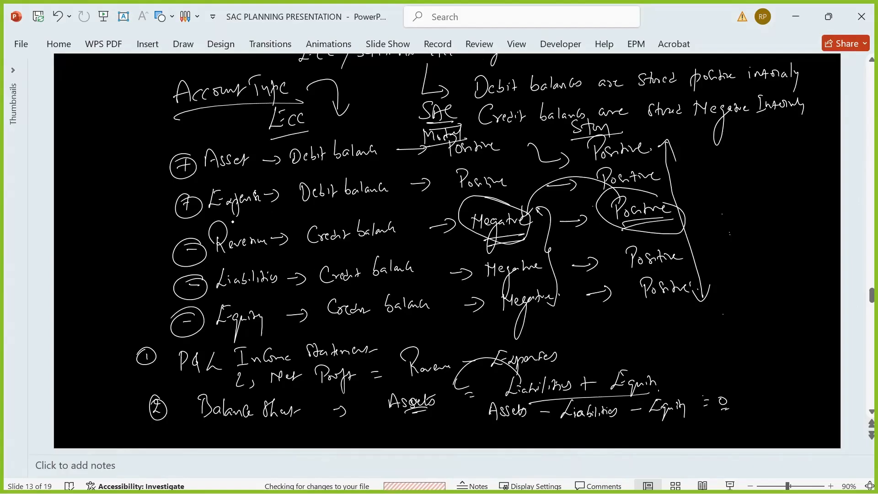
drag(270, 212, 210, 211)
drag(299, 197, 357, 197)
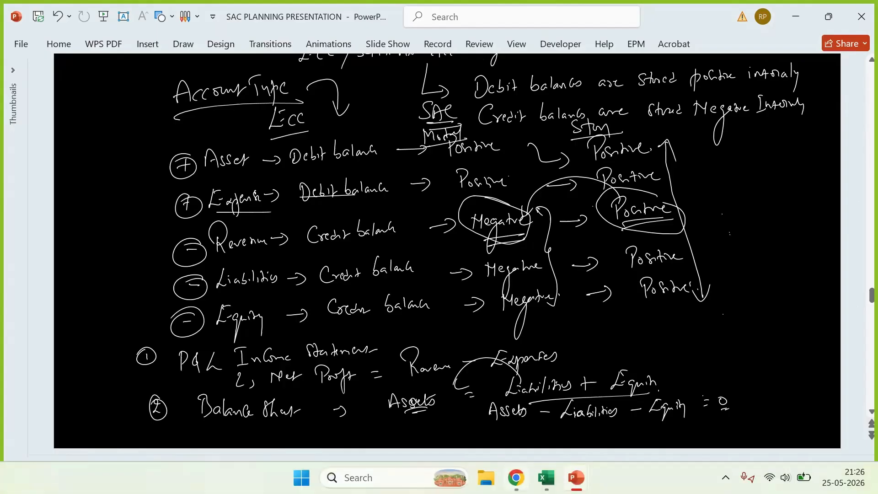
Switch back to the story in the browser and collapse the table's date columns to the single year 2026.
click(515, 477)
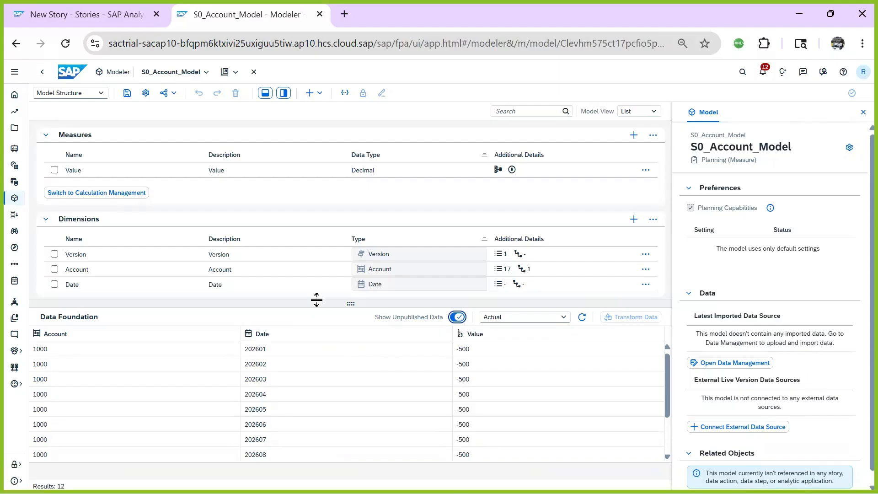
click(103, 14)
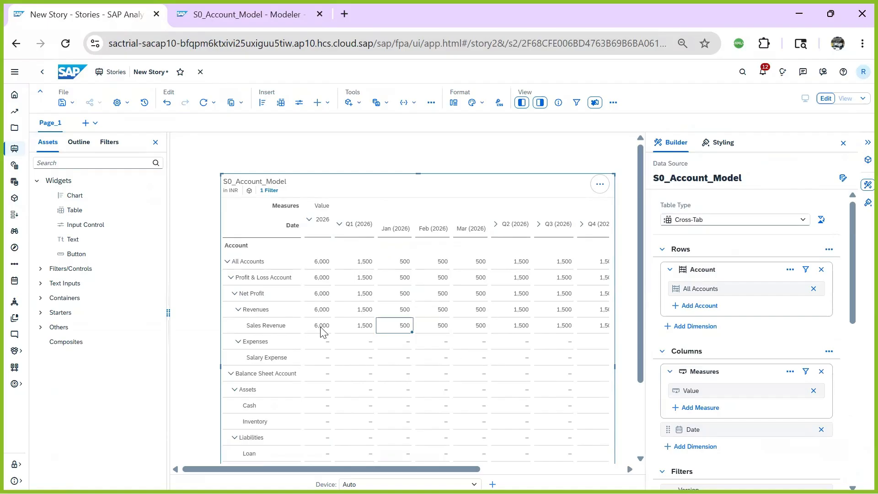
click(310, 219)
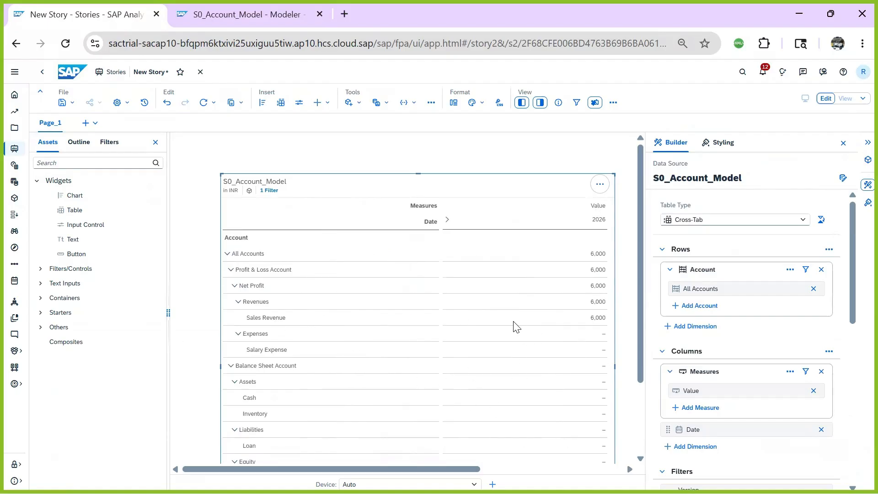
Enter 5000 as the 2026 value of Salary Expense in the table.
click(270, 351)
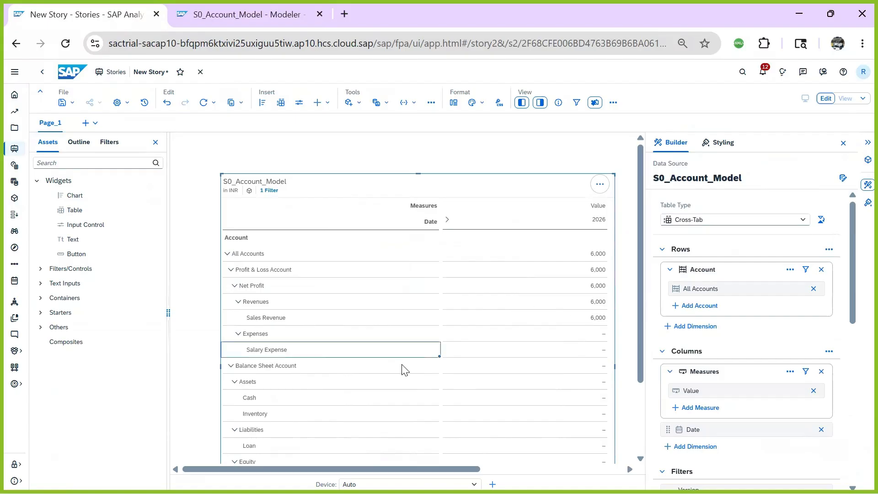
click(593, 355)
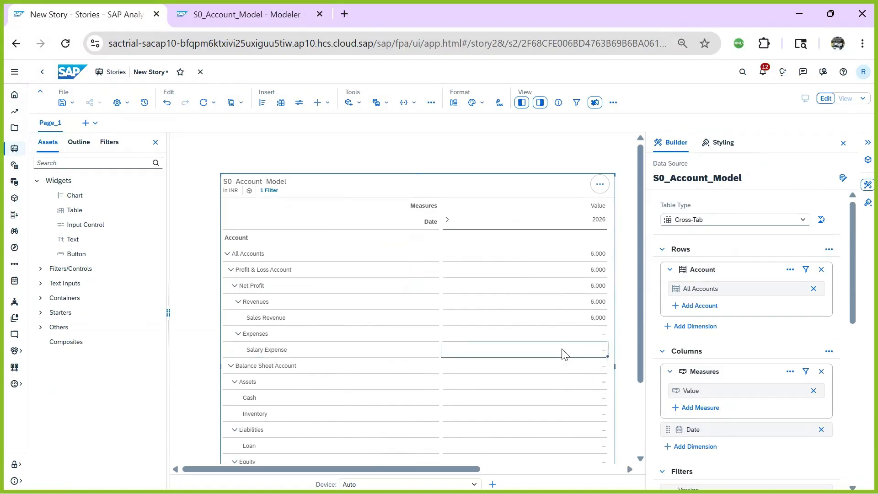
text(5000)
key(Return)
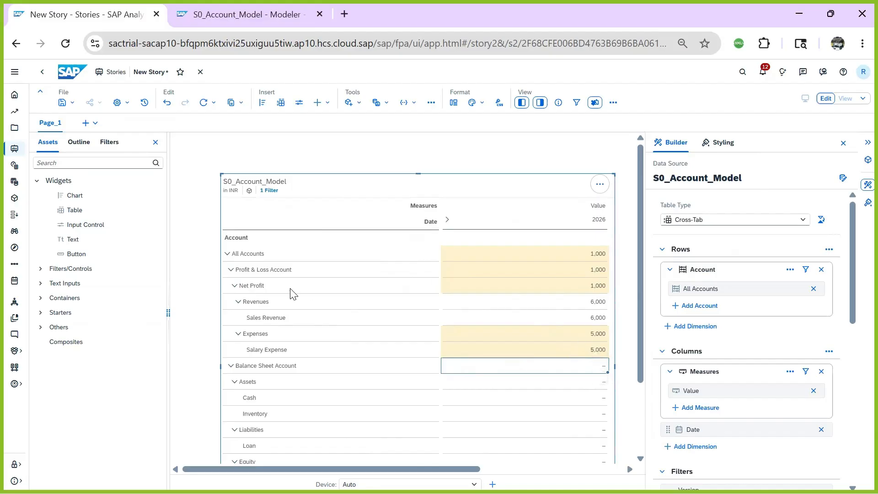
Check the aggregated 2026 values of Net Profit and Profit & Loss Account in the table.
click(264, 288)
click(597, 287)
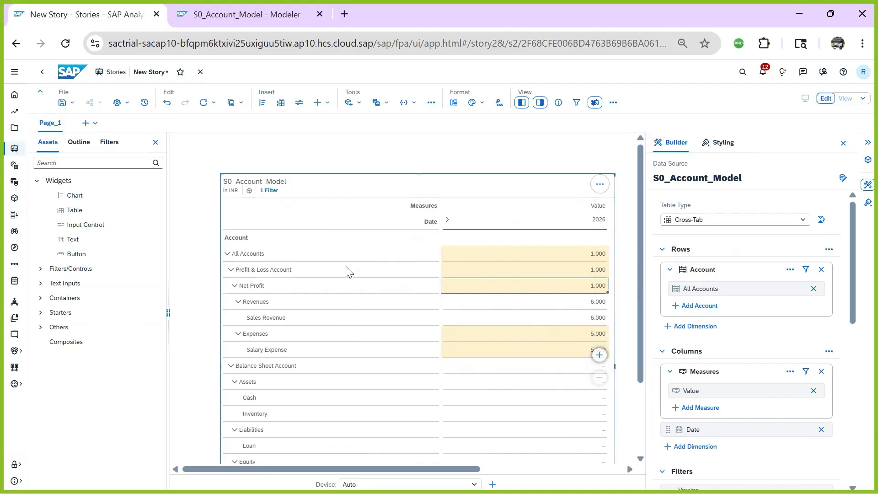
key(Up)
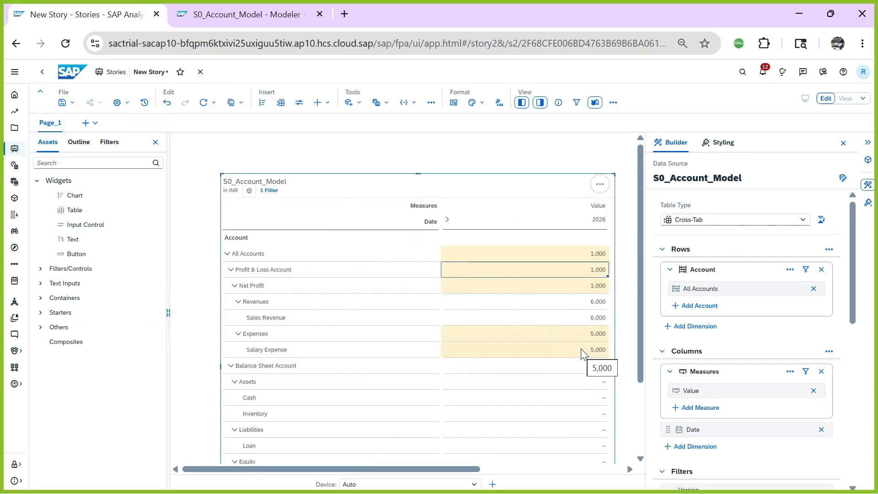
Open the Account dimension of S0_Account_Model and review the members' account types and other properties.
click(256, 14)
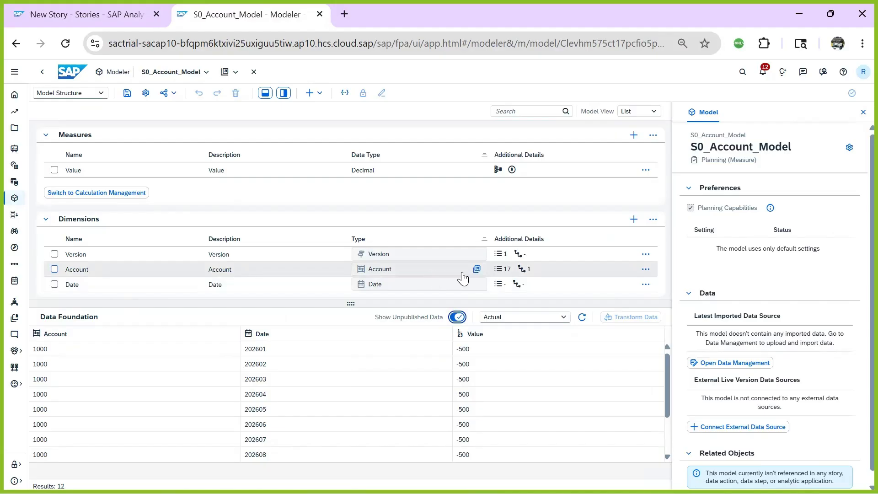
click(477, 269)
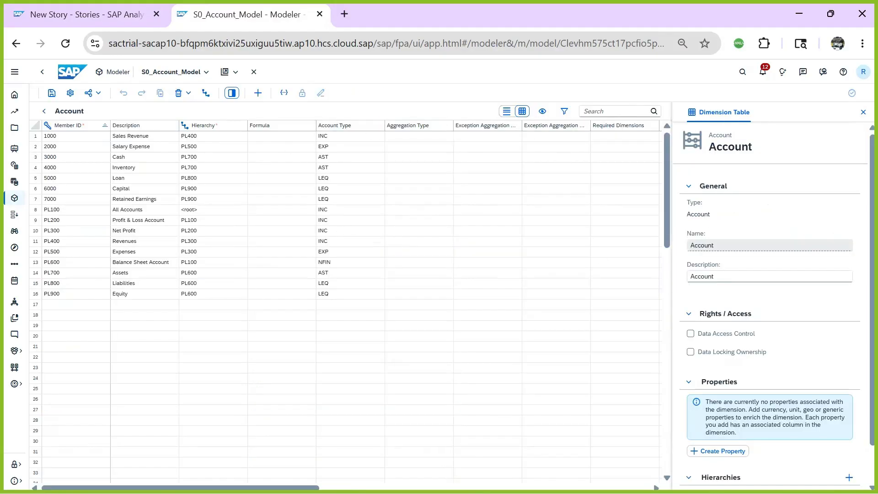
scroll(351, 302, right, 10)
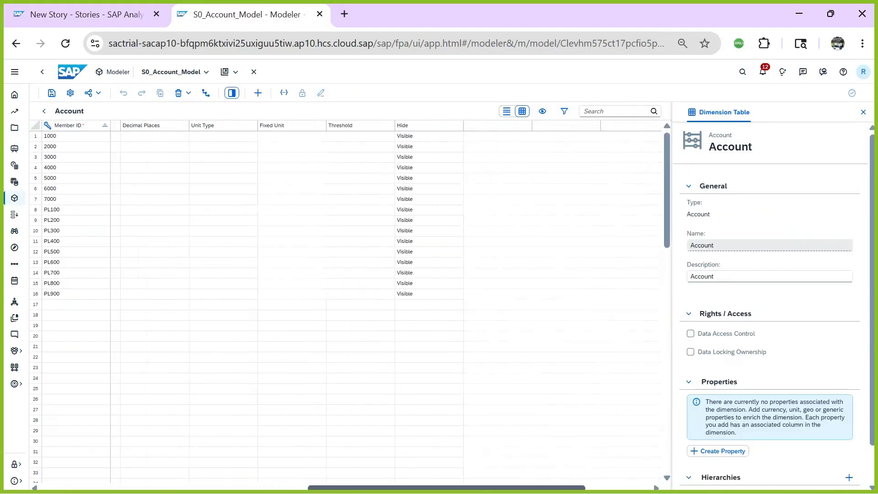
scroll(351, 302, left, 10)
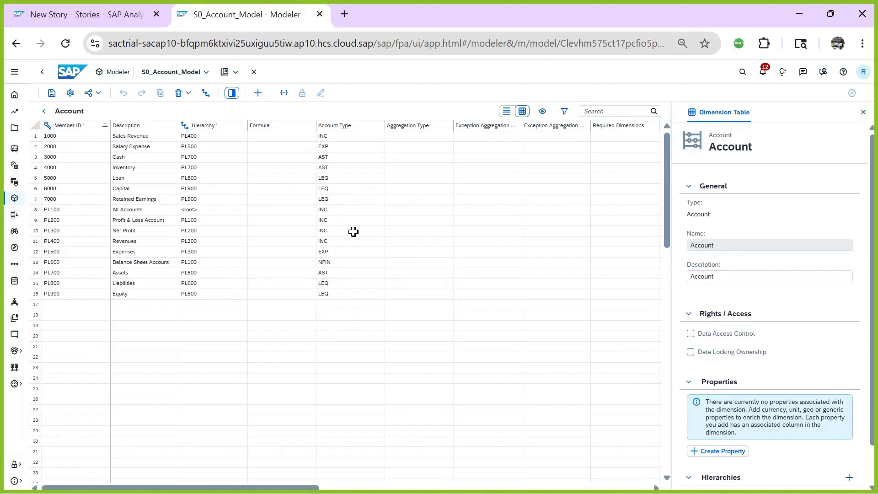
Return to the story table and enter 6000 as the 2026 value of Capital under Equity.
click(97, 17)
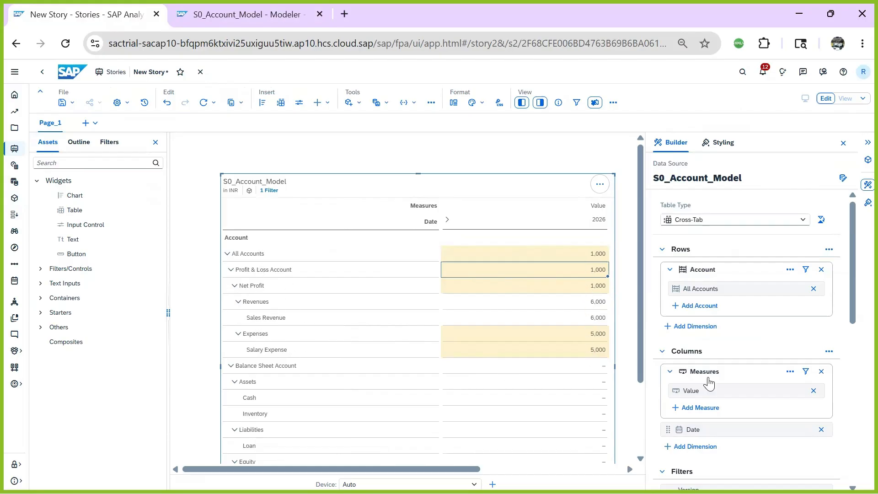
drag(638, 341, 622, 421)
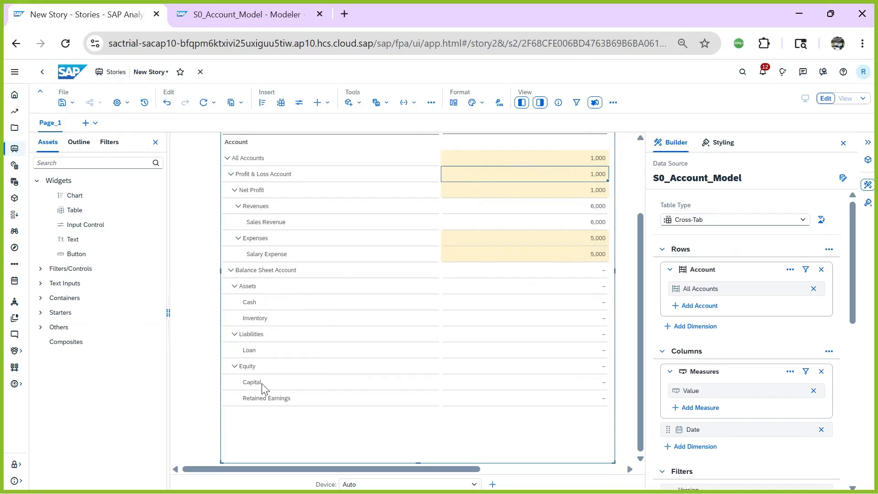
click(583, 382)
click(567, 380)
text(6000)
key(Return)
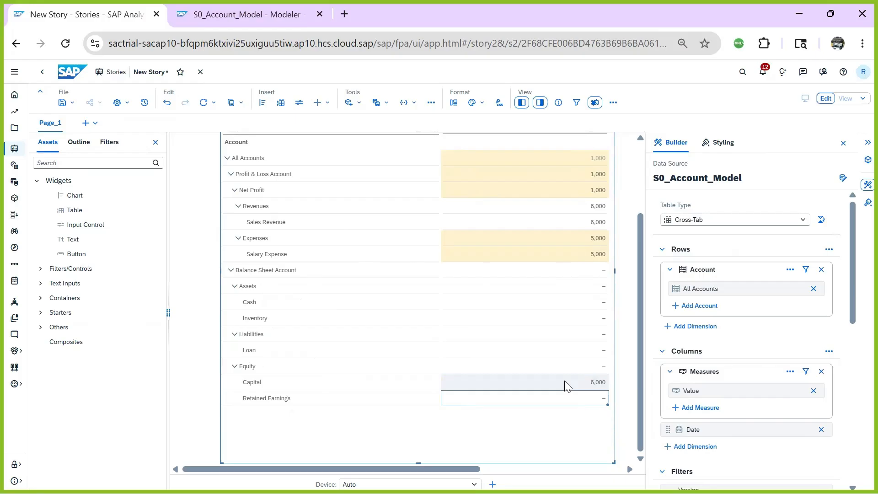
Replace Capital's 2026 value with 0.
click(597, 381)
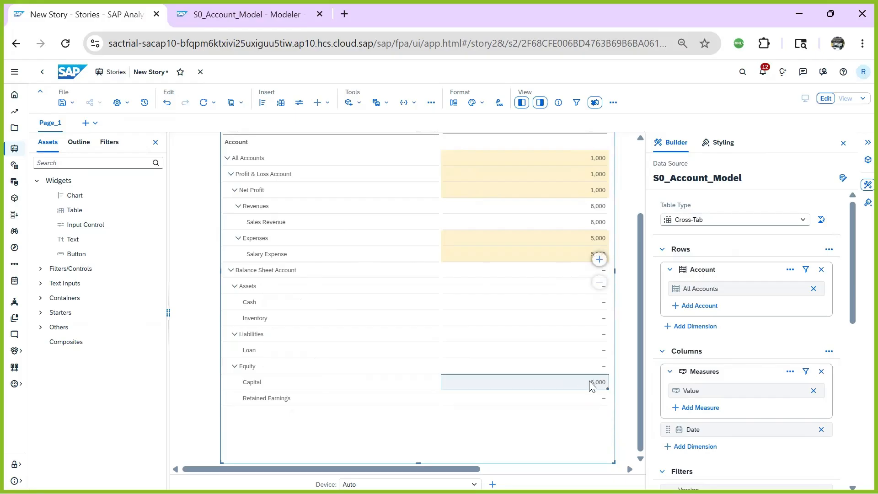
double_click(585, 384)
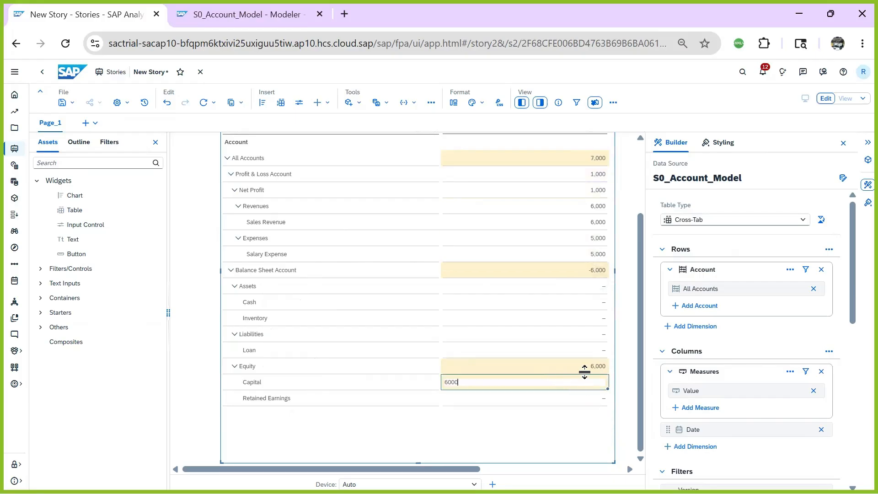
key(BackSpace)
key(BackSpace)
key(BackSpace)
key(BackSpace)
text(0)
key(Return)
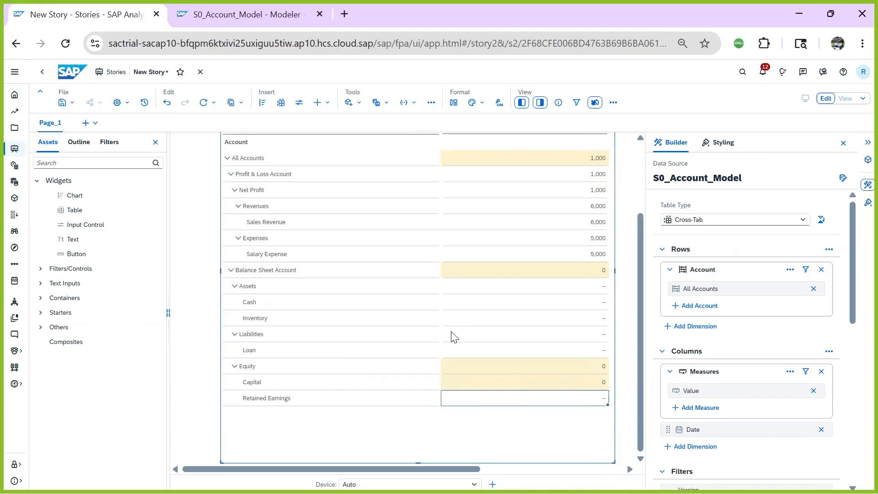
Enter 5000 as the 2026 value of Cash under Assets.
click(469, 318)
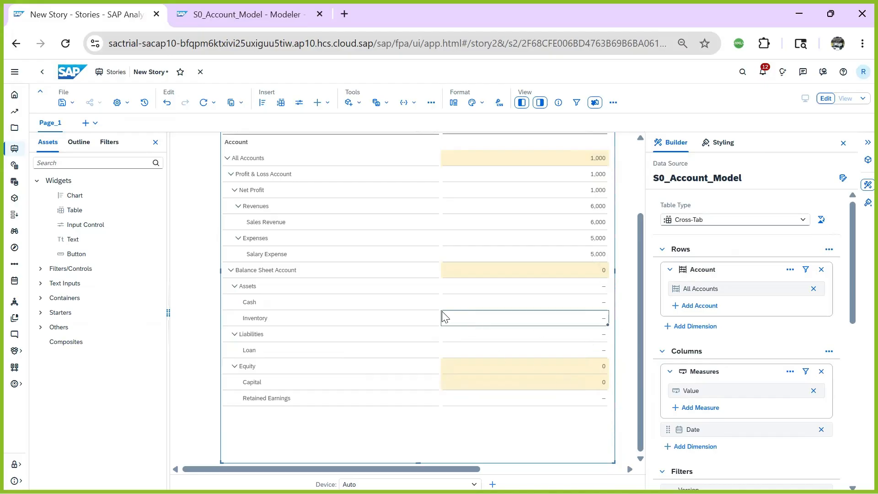
drag(480, 306, 539, 318)
text(5000)
key(Return)
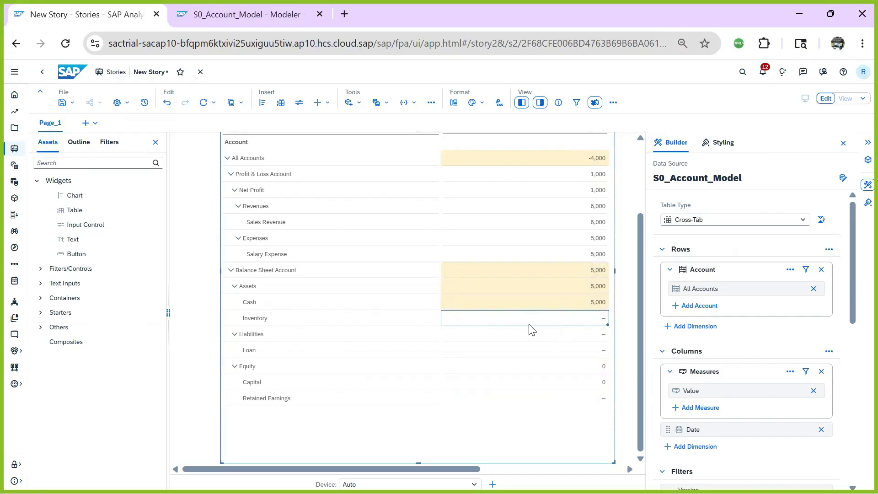
Enter 5000 as the 2026 value of Inventory under Assets.
text(5000)
key(BackSpace)
key(BackSpace)
key(BackSpace)
text(5000)
key(Return)
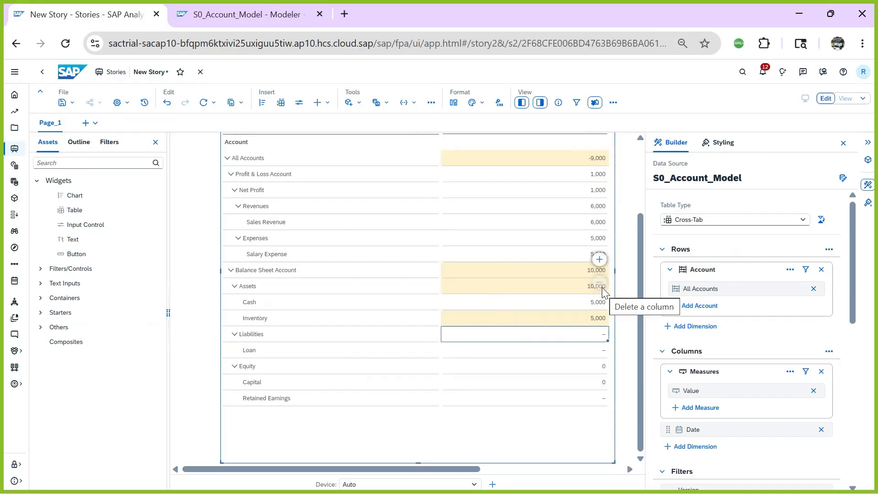
Enter 3000 as the 2026 value of Loan under Liabilities.
click(538, 355)
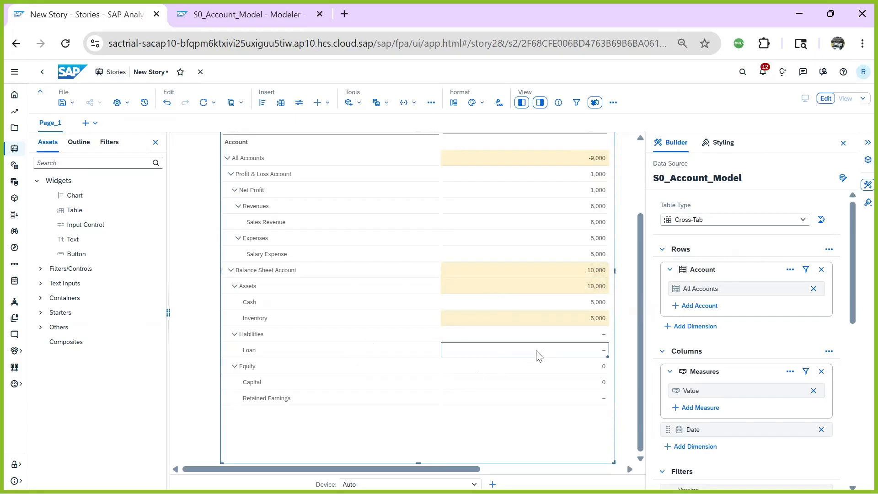
double_click(526, 354)
text(3,00)
text(000)
key(Return)
Set the 2026 value of Capital under Equity to 4000.
click(533, 387)
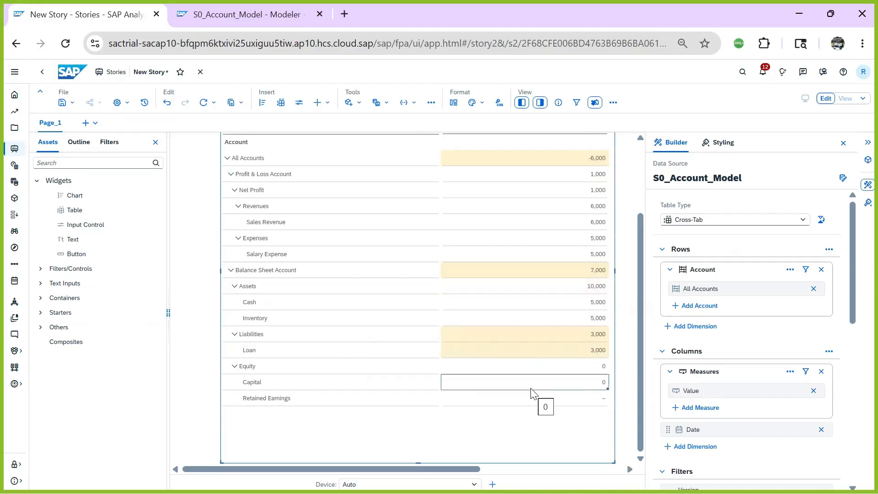
text(4000)
key(Return)
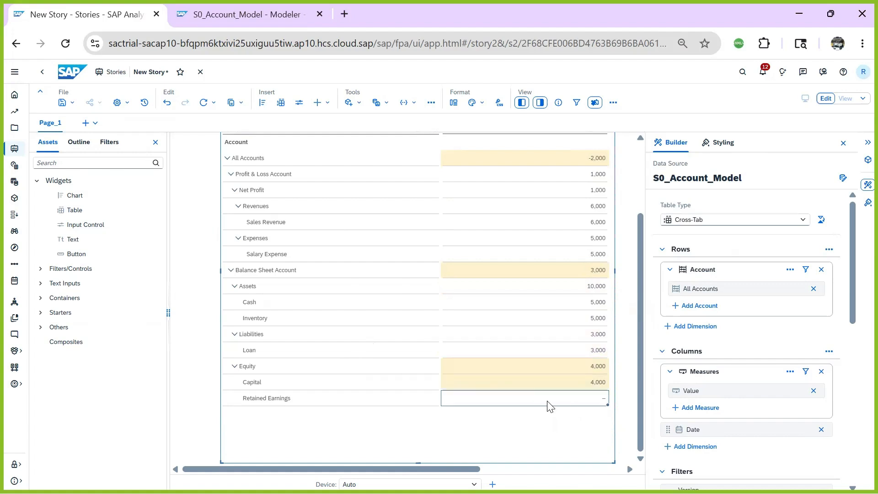
Enter 3000 as the 2026 value of Retained Earnings under Equity and check the Balance Sheet Account total.
text(3000)
key(Return)
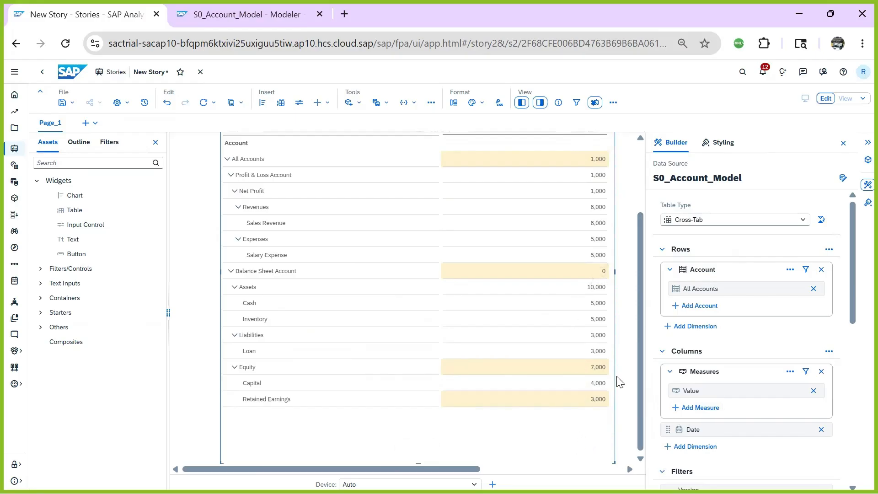
click(626, 385)
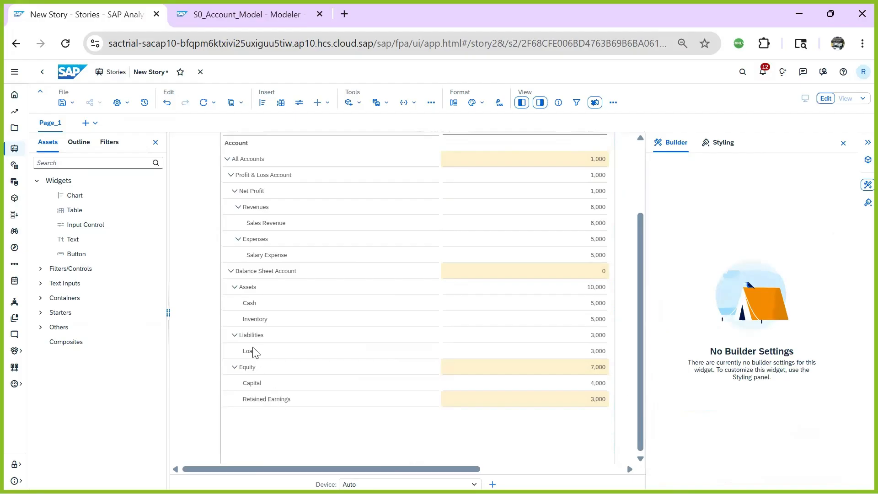
click(260, 276)
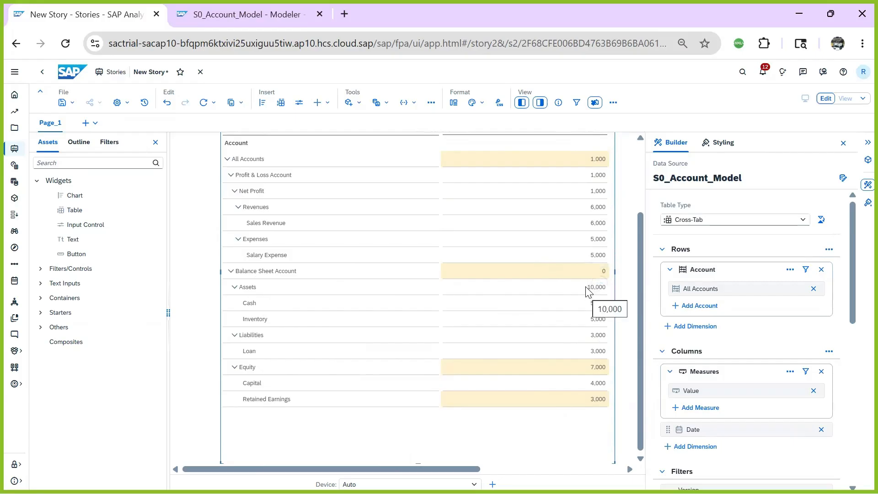
click(590, 274)
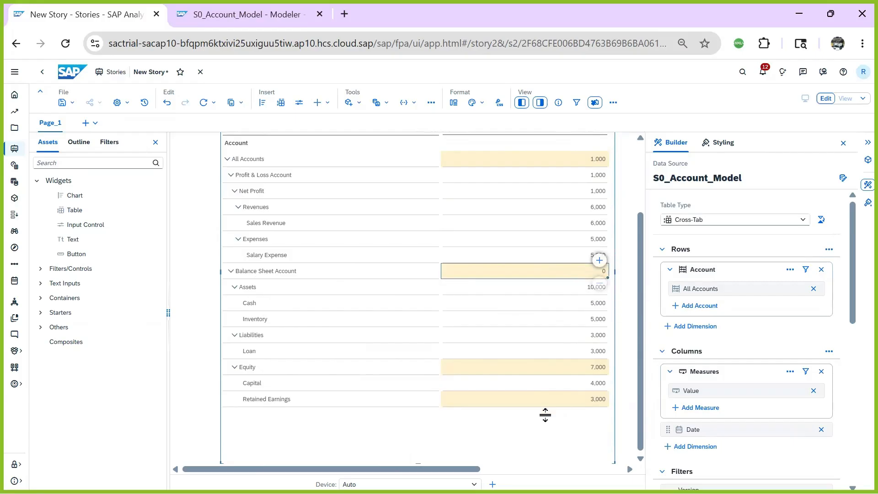
click(514, 450)
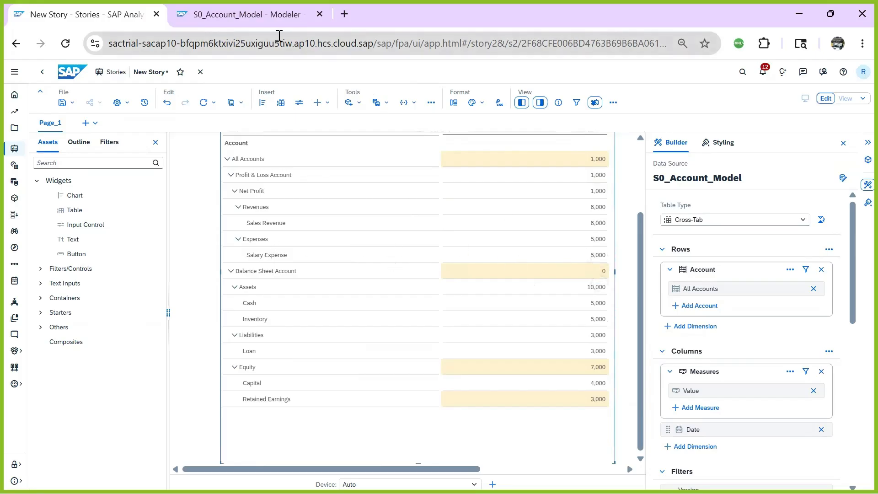
Switch to S0_Account_Model in the Modeler, return to the model structure, and refresh and enlarge the Data Foundation preview.
click(270, 16)
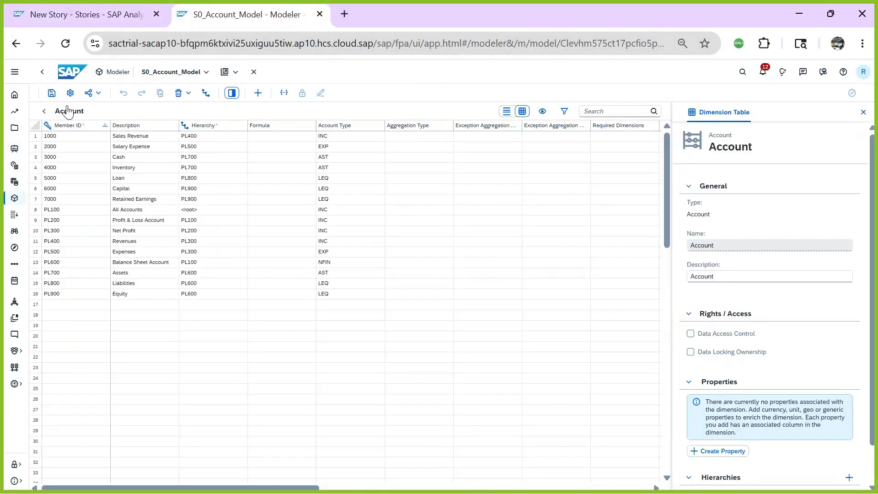
click(44, 111)
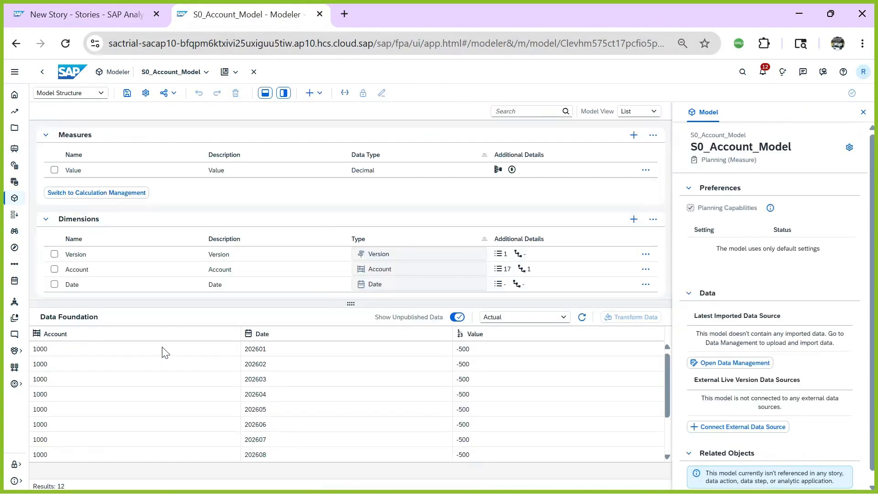
scroll(113, 384, down, 2)
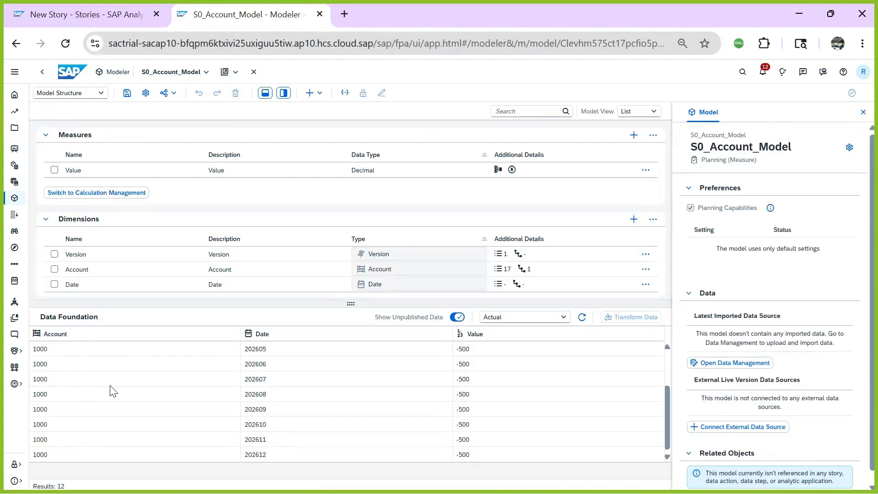
click(581, 318)
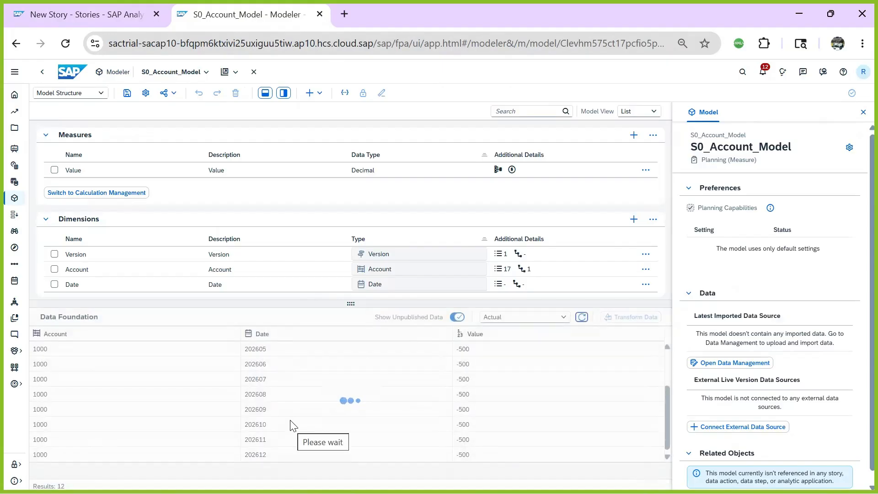
drag(355, 303, 366, 165)
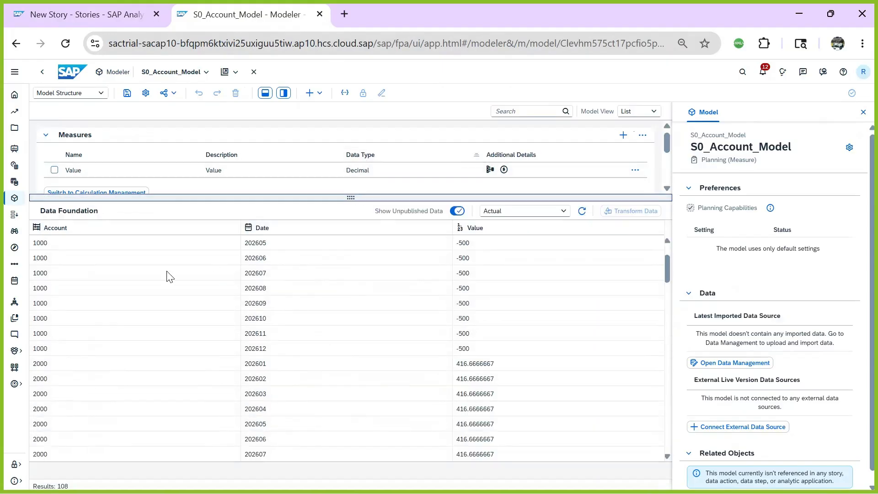
Examine the signs of the monthly 2026 values stored for accounts 2000 through 7000 and compare them with the story table.
scroll(153, 343, down, 2)
click(52, 352)
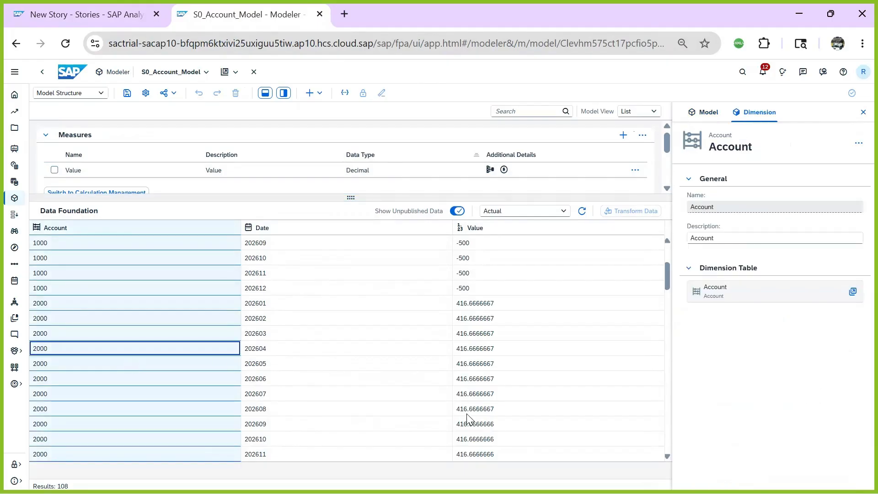
scroll(243, 381, down, 6)
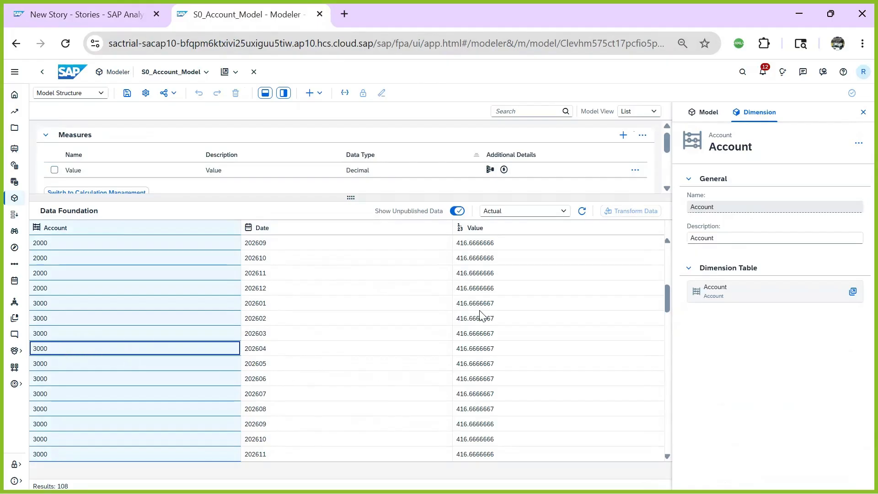
scroll(118, 366, down, 6)
click(45, 364)
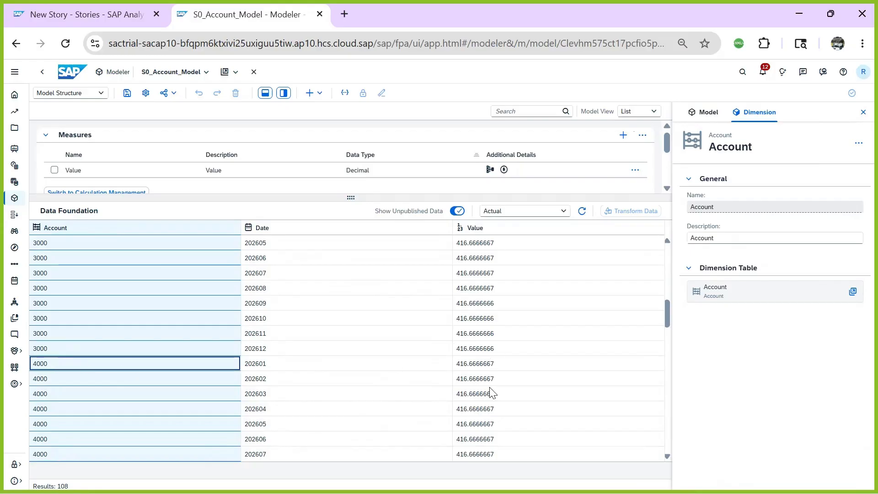
scroll(117, 371, down, 6)
click(85, 409)
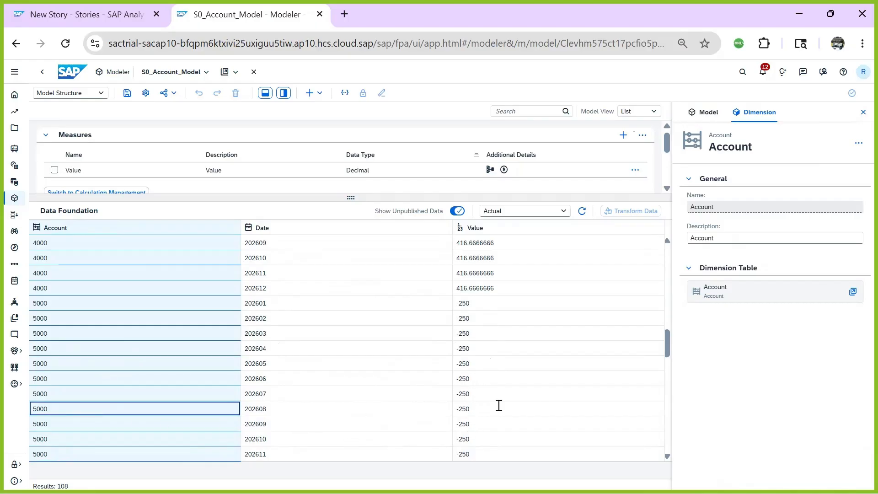
scroll(97, 385, down, 8)
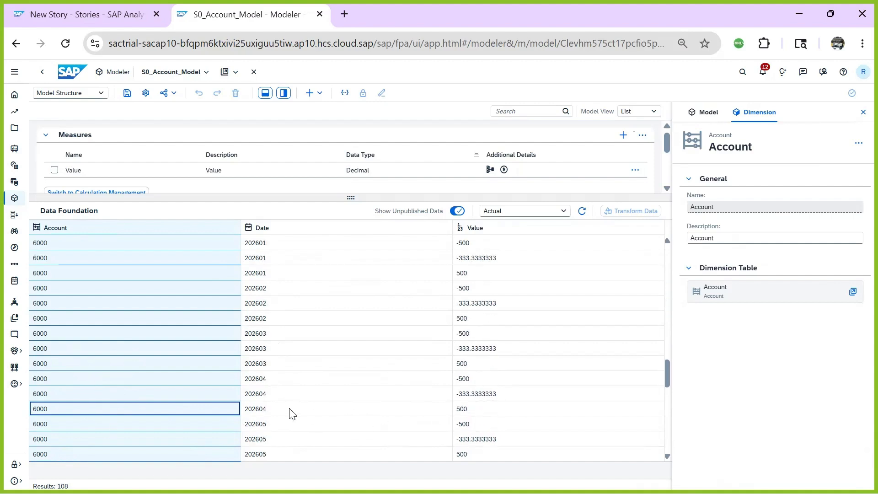
scroll(281, 413, down, 8)
scroll(282, 413, down, 9)
click(102, 436)
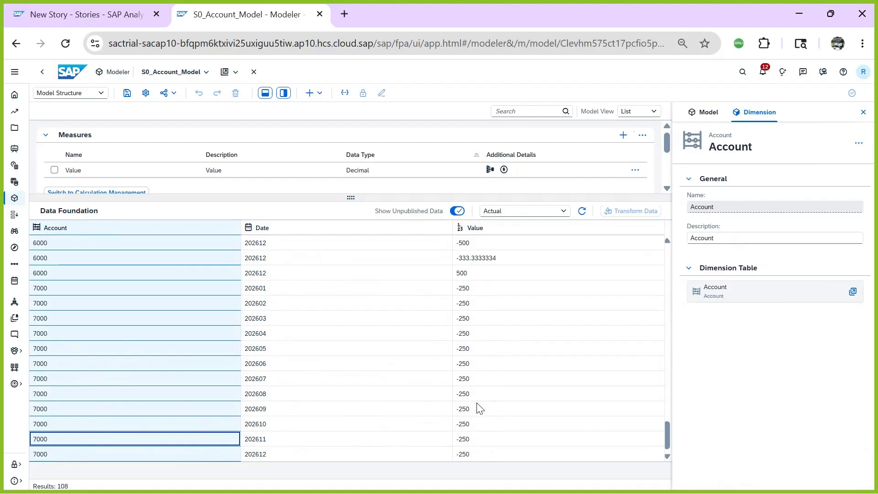
click(110, 15)
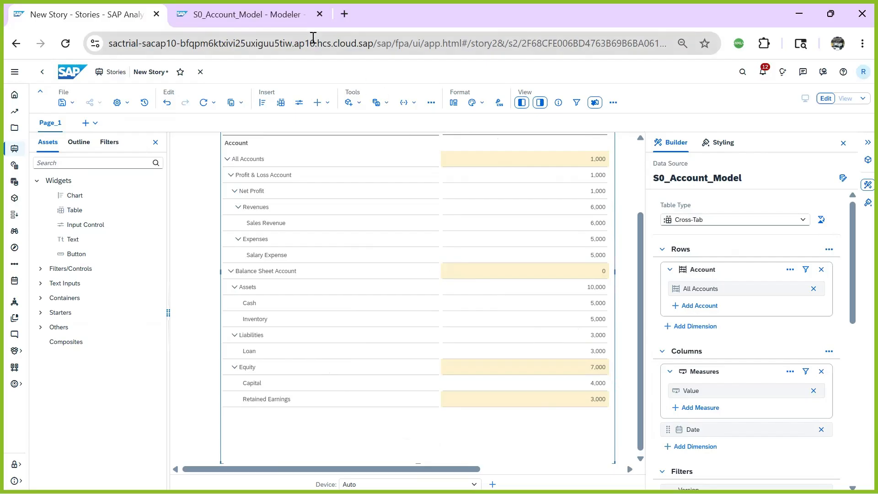
click(255, 21)
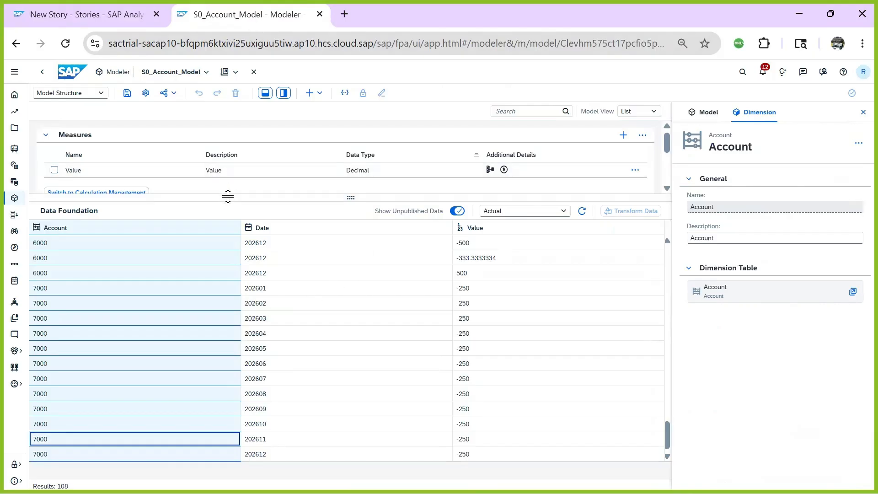
Open the Account dimension's member table and set the aggregation type of Sales Revenue to Sum.
drag(366, 198, 394, 313)
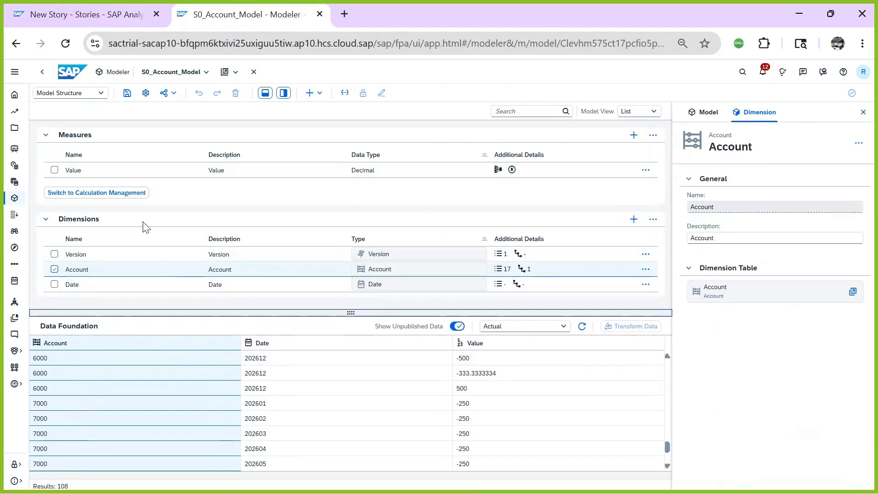
click(474, 270)
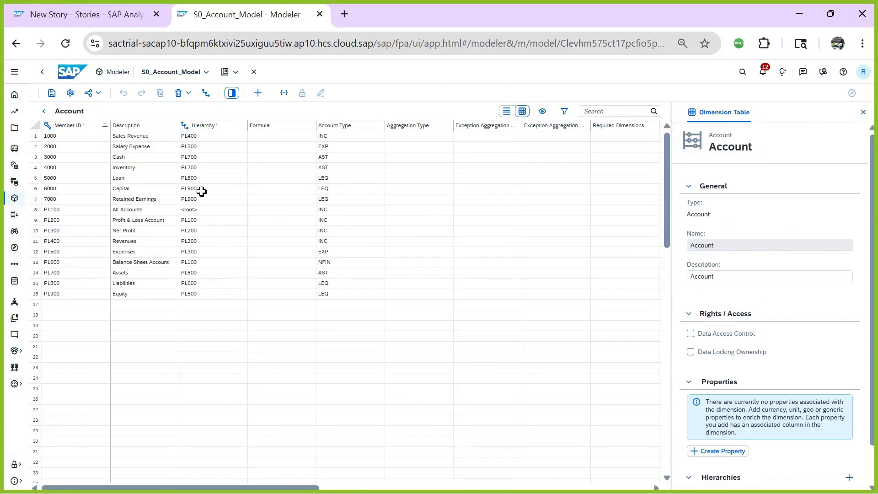
mouse_move(270, 488)
mouse_down()
mouse_move(292, 487)
mouse_move(269, 488)
mouse_up()
click(427, 136)
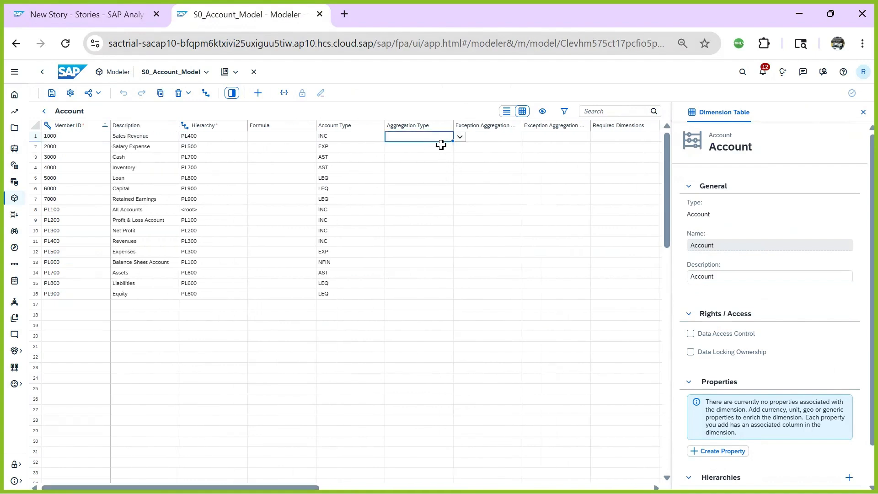
click(459, 137)
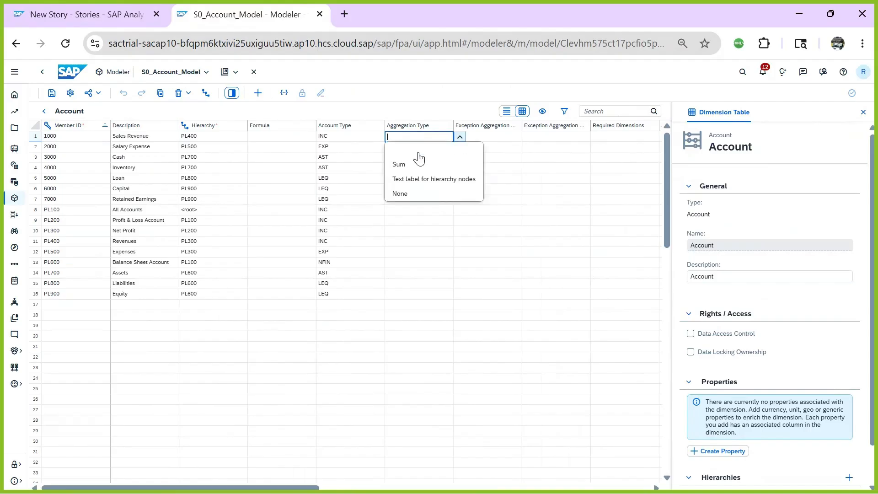
click(409, 166)
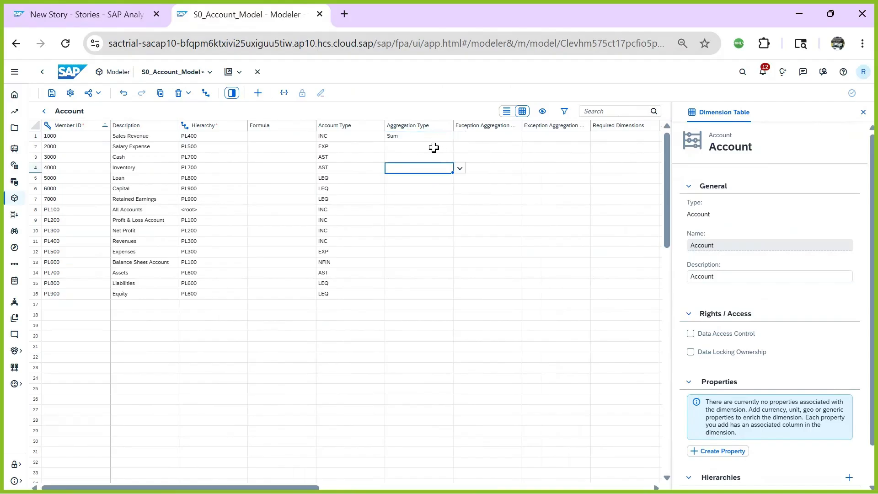
Fill the Sum aggregation type from Sales Revenue down through all account members to Equity.
drag(456, 146, 437, 253)
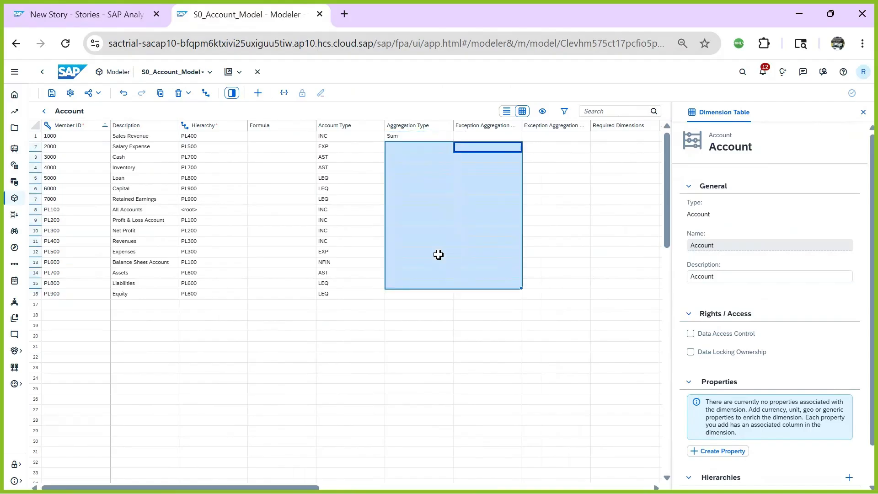
click(413, 136)
drag(453, 142, 444, 304)
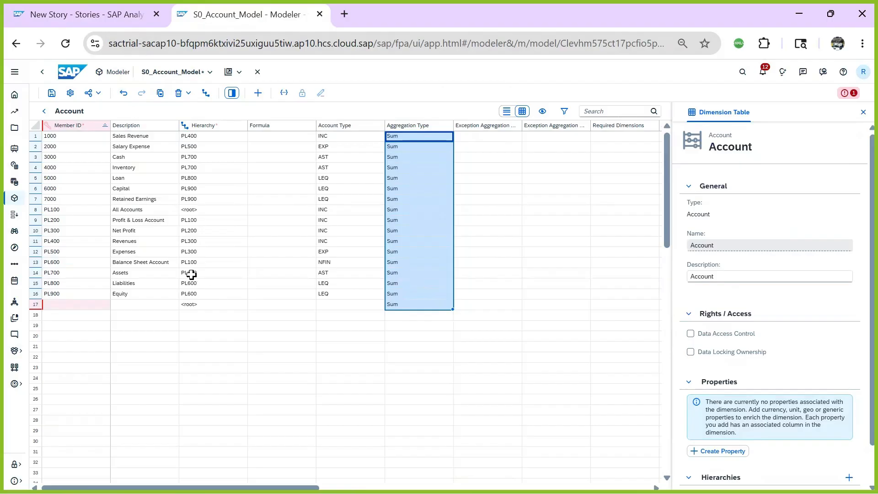
Delete the extra member without an ID in row 17 of the Account dimension.
click(192, 274)
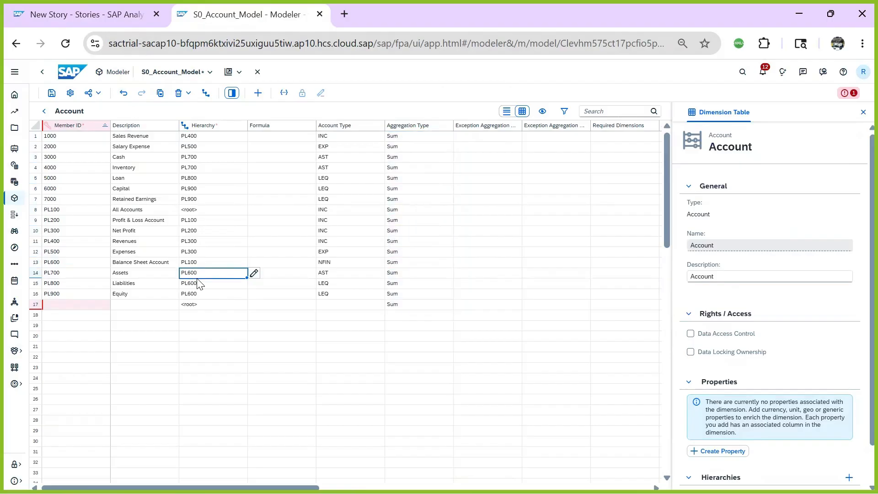
click(394, 305)
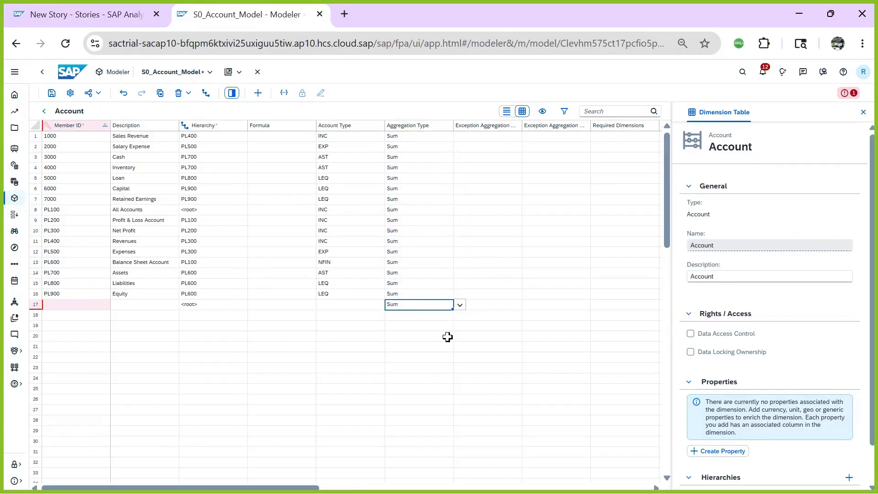
click(35, 305)
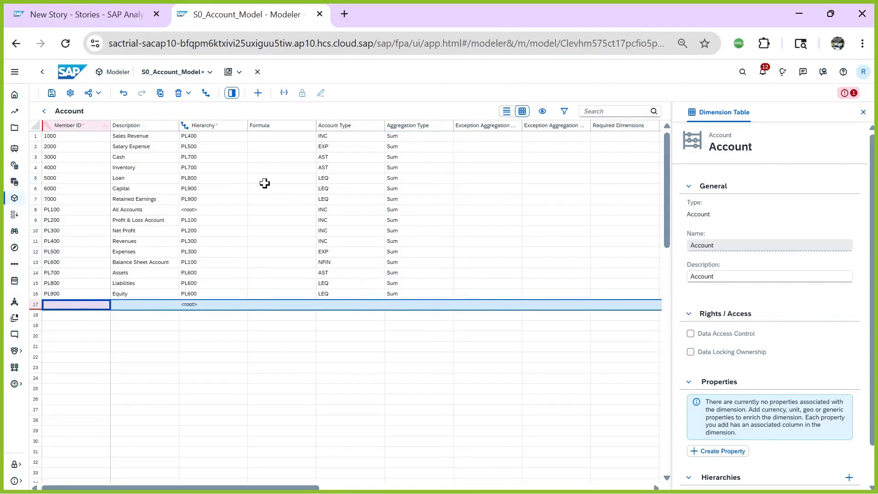
click(184, 93)
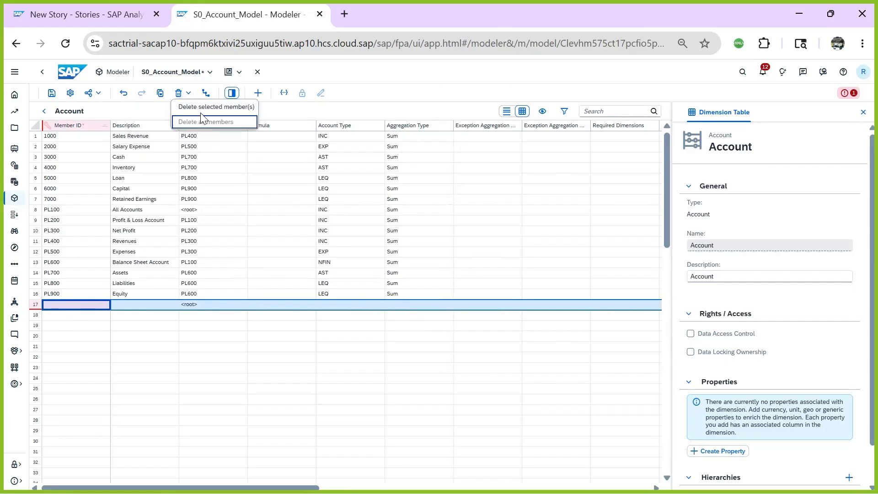
click(198, 108)
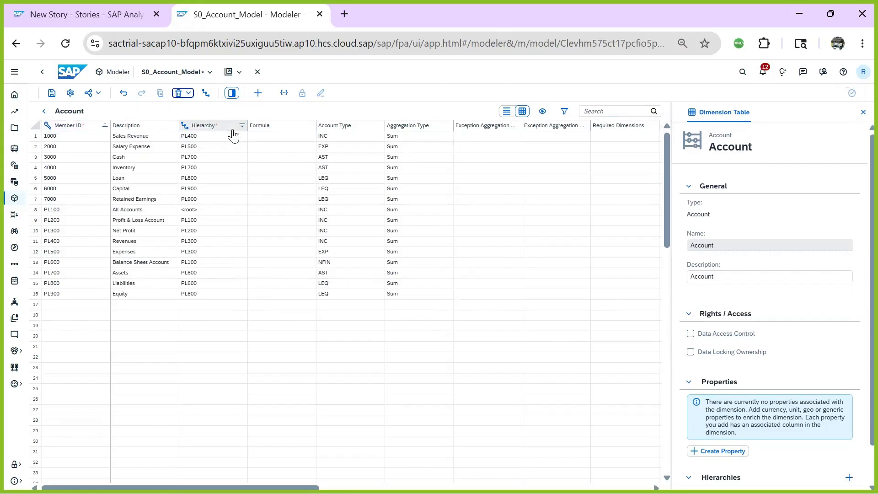
Check the aggregation type of Equity and save the model.
click(300, 241)
click(415, 296)
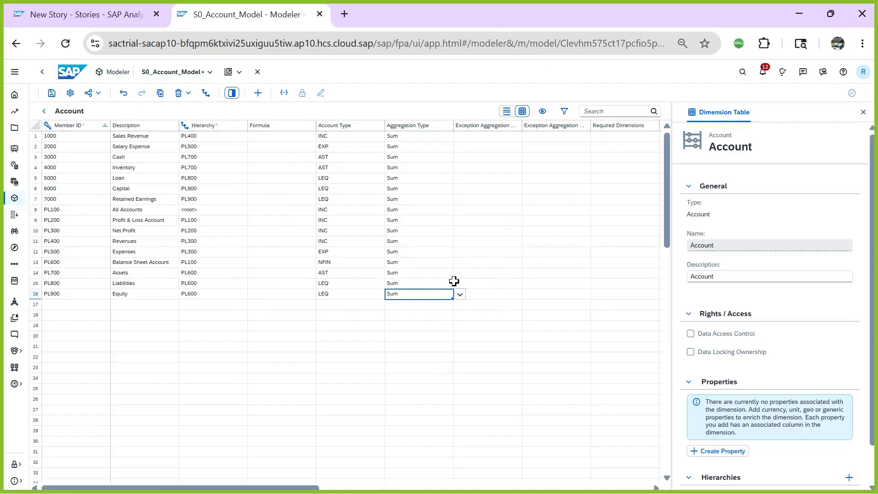
click(51, 93)
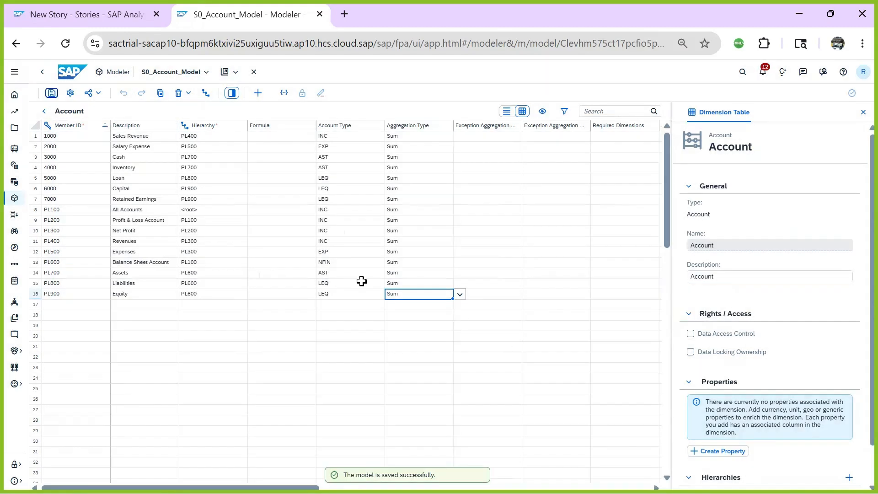
drag(180, 488, 203, 487)
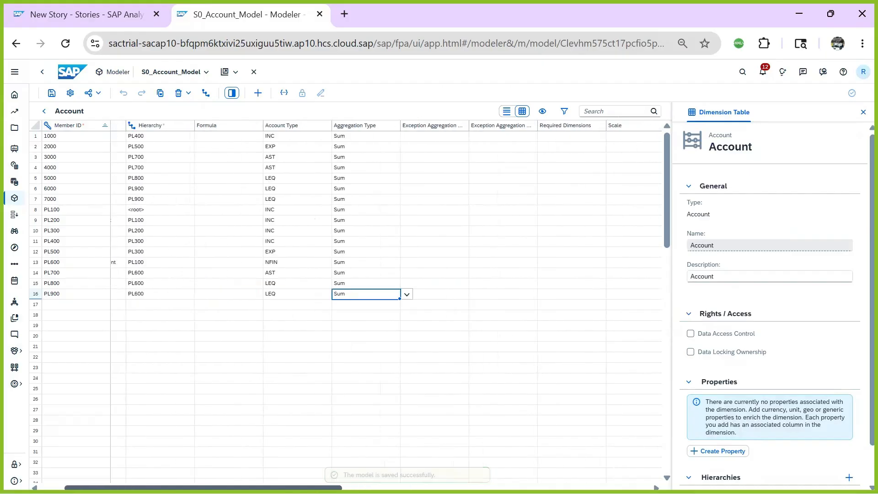
click(183, 209)
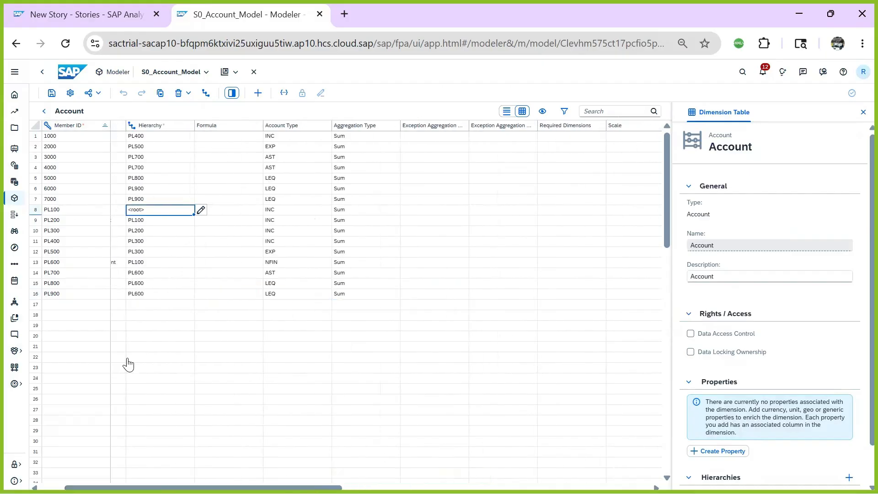
scroll(124, 403, left, 3)
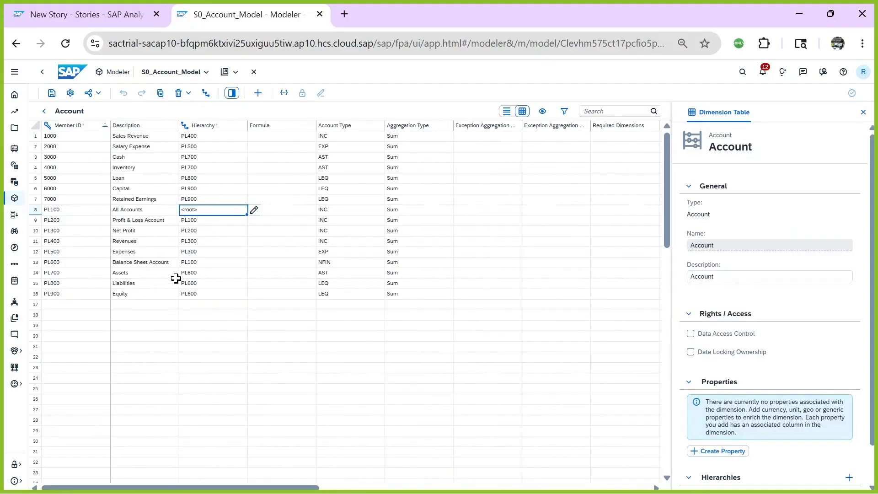
Set the decimal places of account 1000 to 2 in the Account dimension table.
click(142, 242)
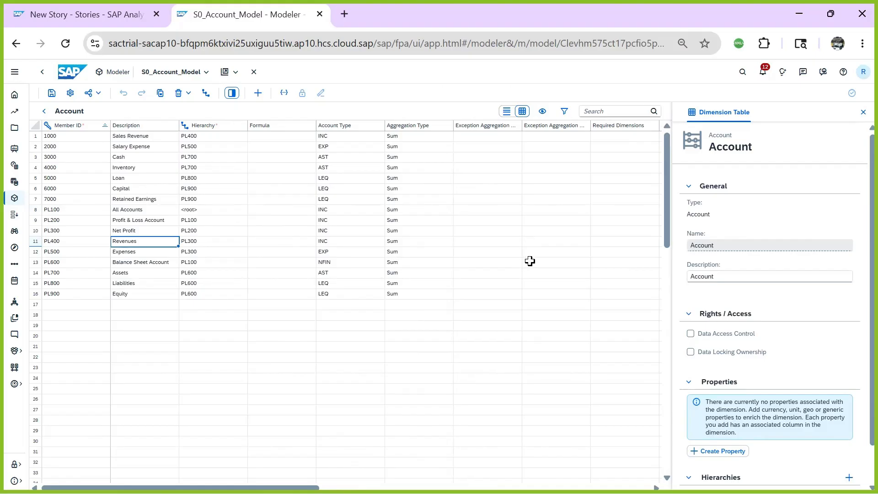
drag(180, 487, 359, 488)
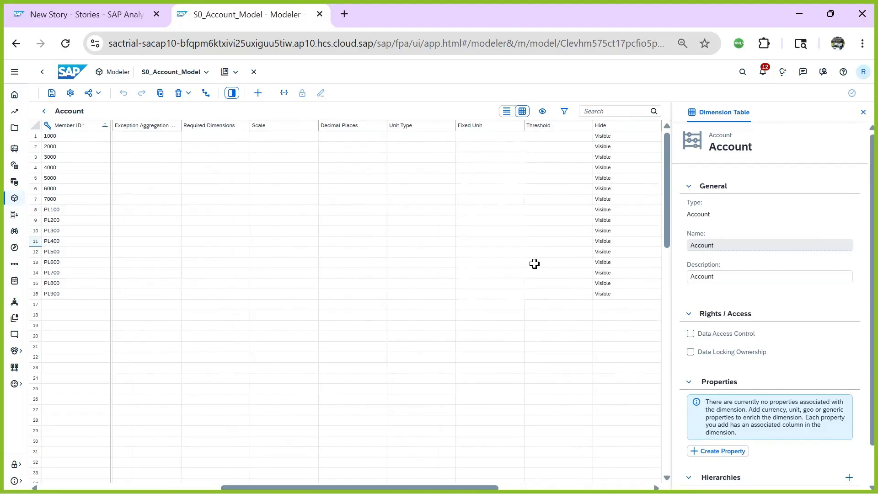
drag(274, 487, 137, 487)
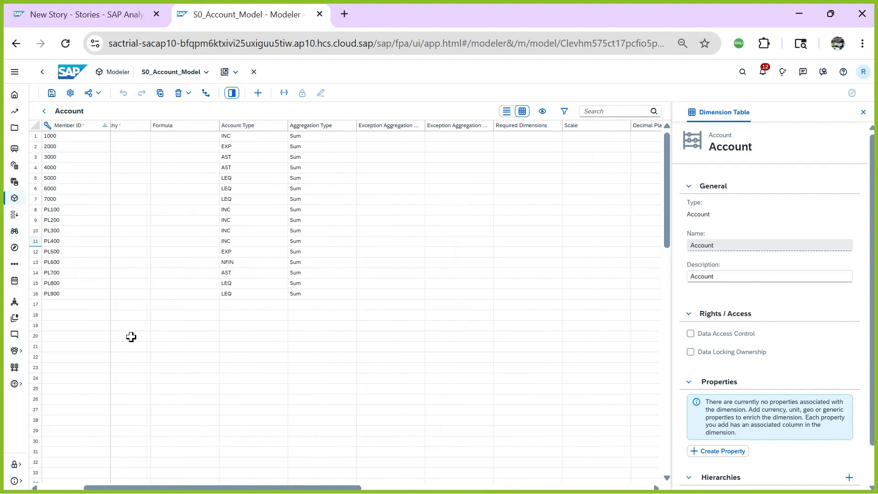
click(90, 137)
drag(224, 488, 474, 488)
scroll(257, 240, left, 5)
click(265, 137)
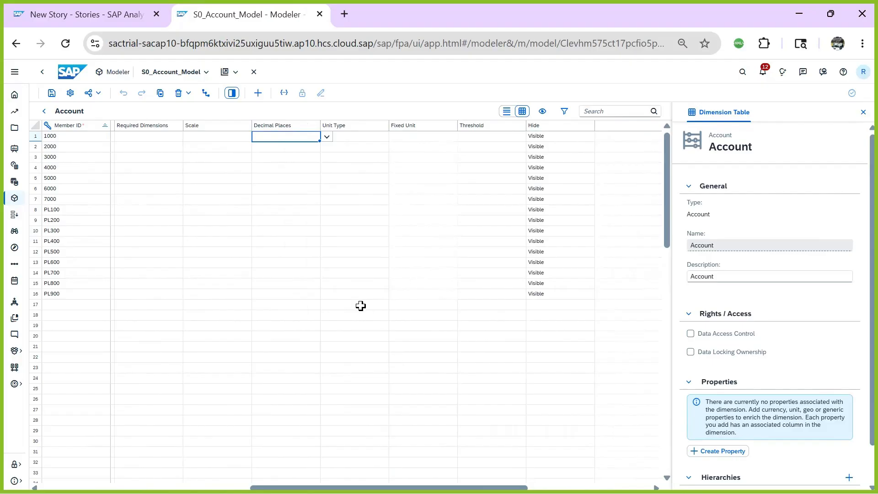
text(2)
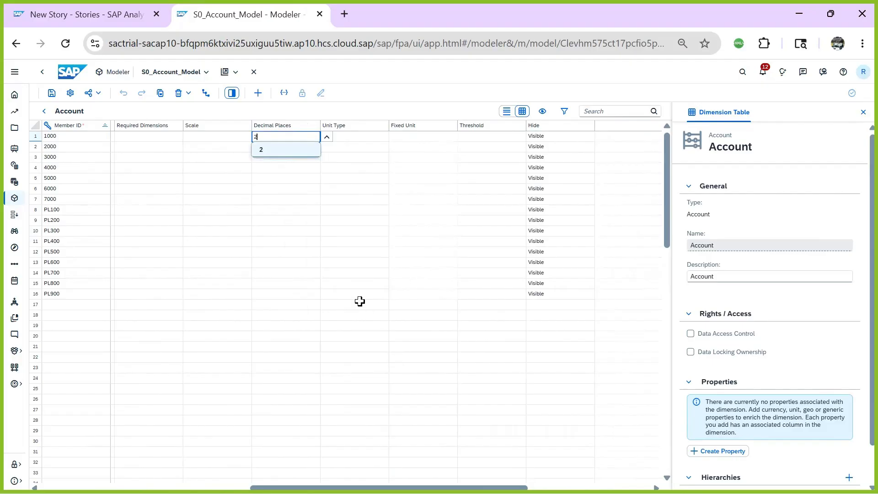
click(276, 188)
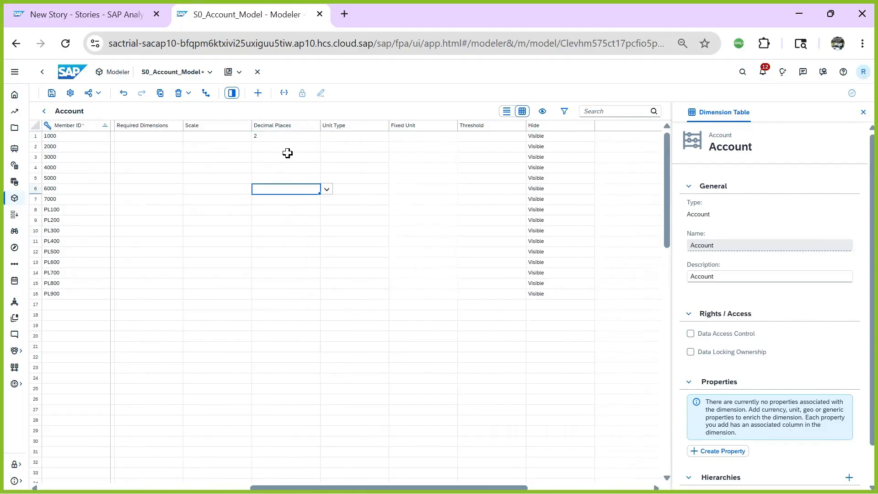
Fill the decimal places value 2 from account 1000 down through PL800 and save the model.
click(283, 136)
drag(319, 141, 316, 194)
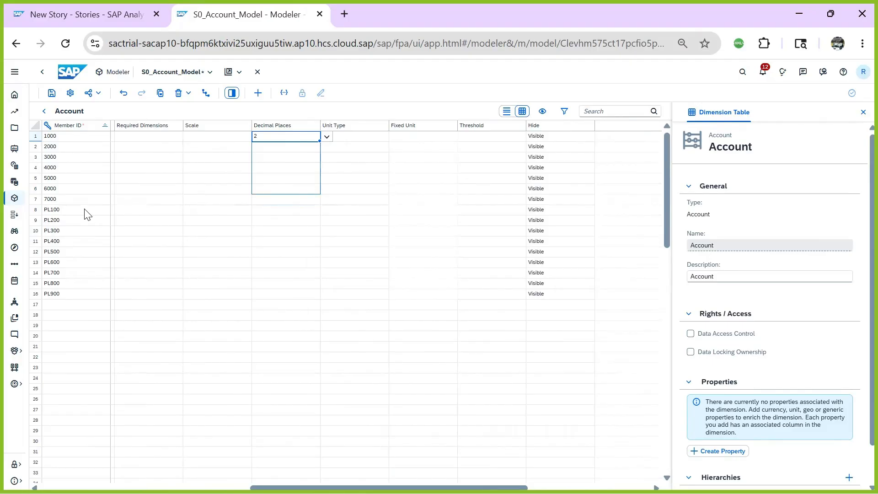
click(268, 199)
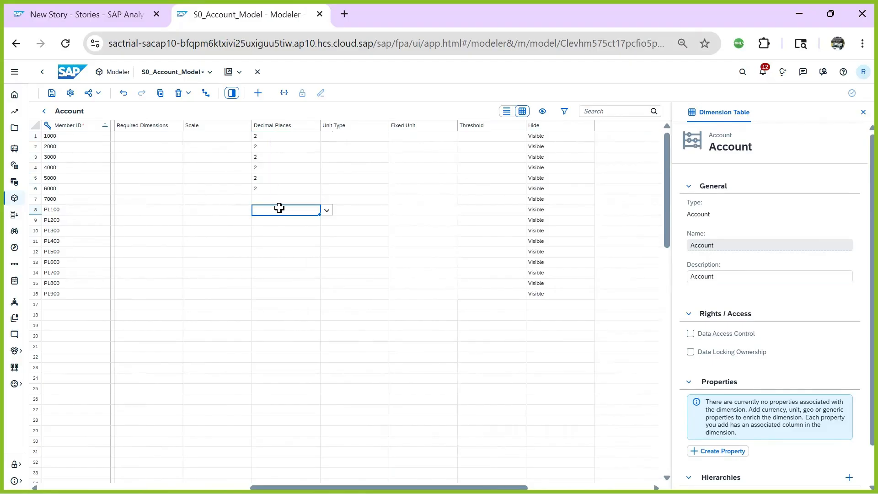
click(286, 189)
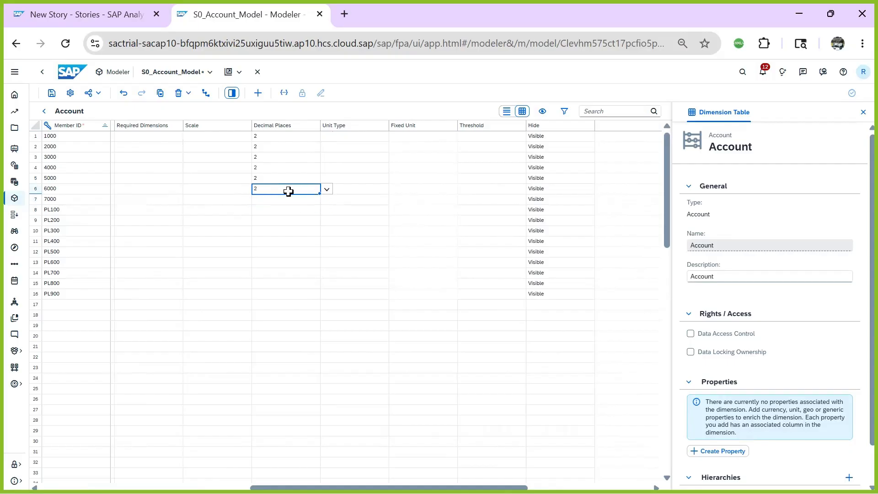
drag(318, 193, 308, 281)
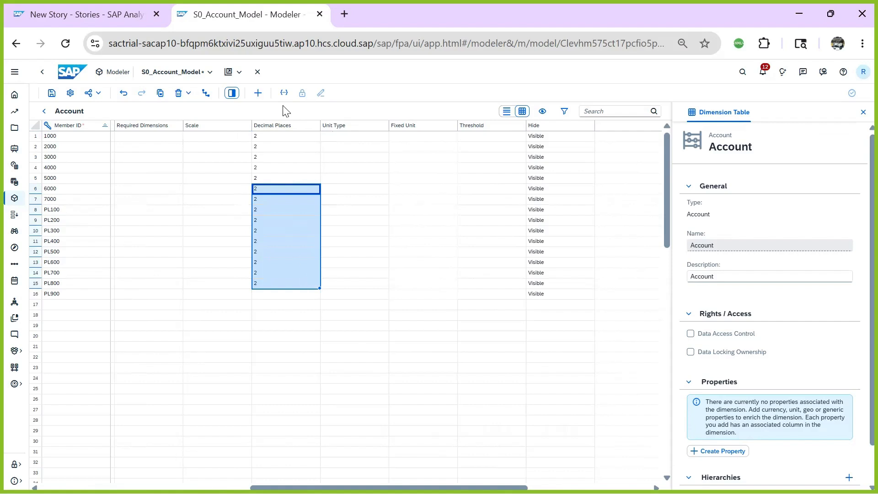
click(268, 149)
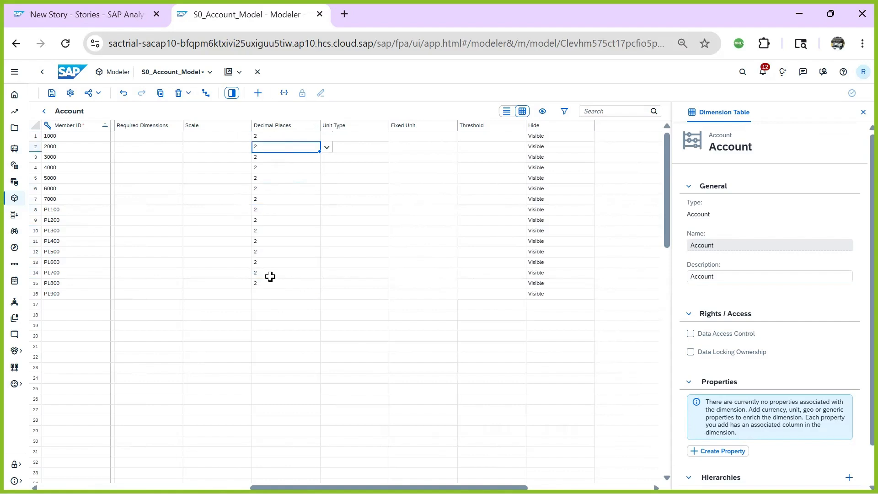
click(52, 93)
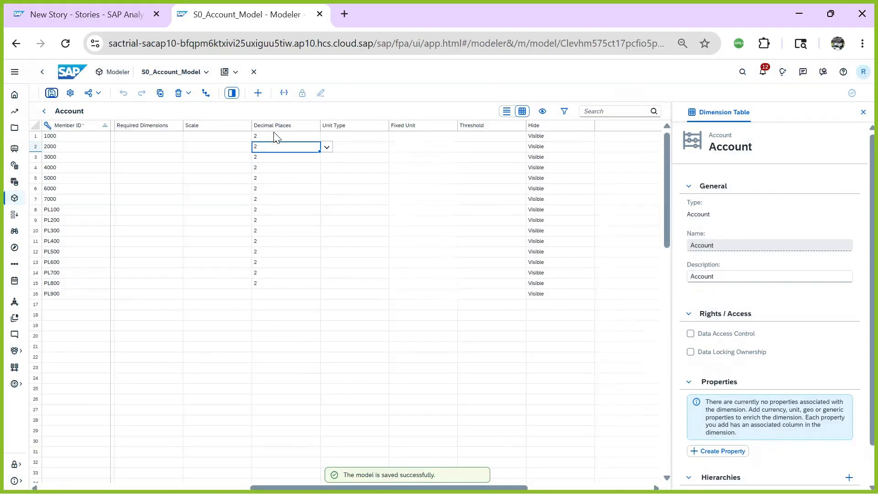
Return to the model structure and review the Value measure's aggregation, currency and formatting properties.
click(44, 111)
click(212, 175)
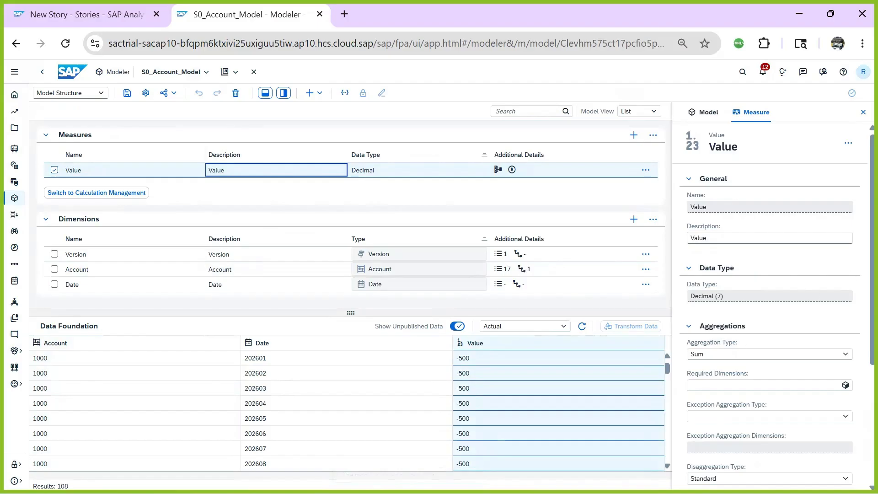
scroll(856, 320, down, 4)
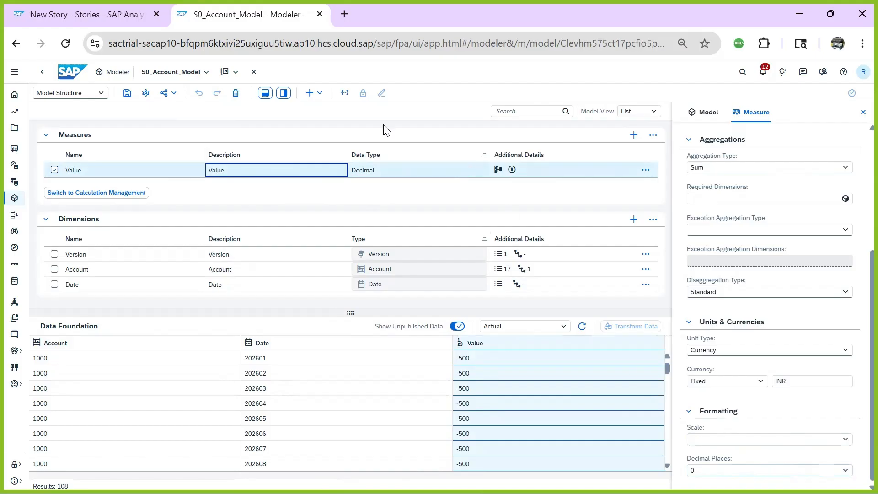
Switch to the New Story tab and publish all data changes made in the account table.
click(108, 11)
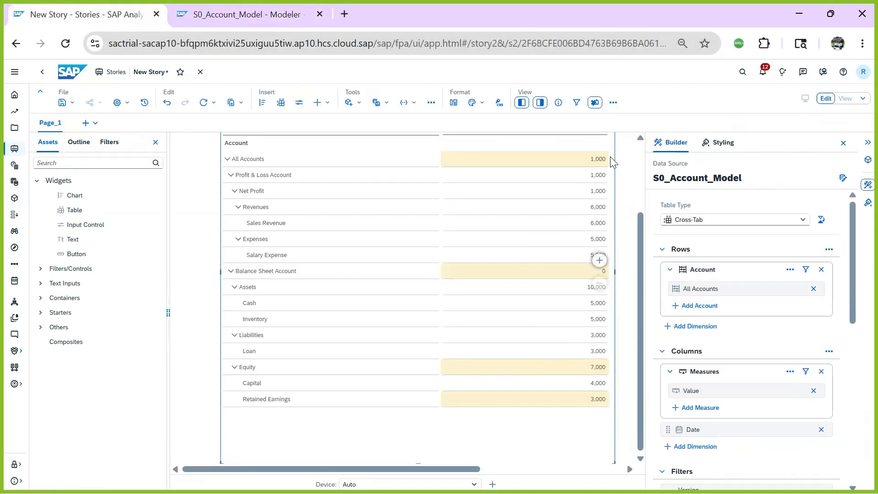
drag(406, 448, 330, 446)
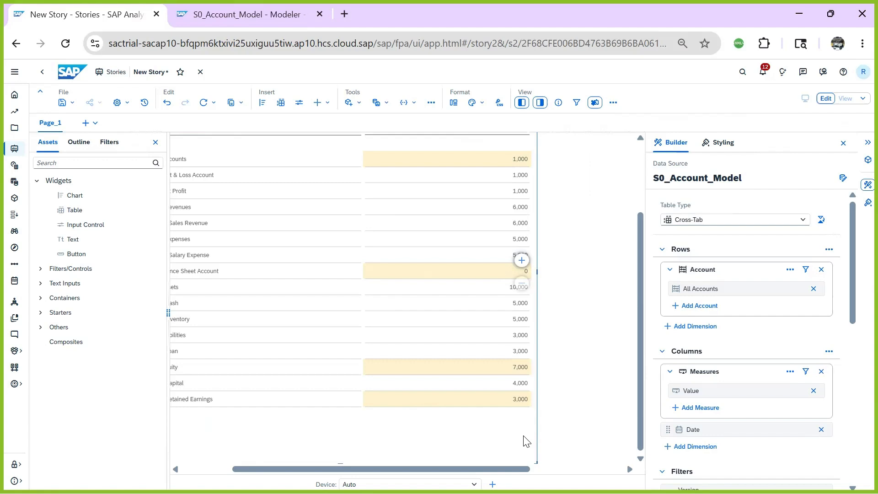
click(385, 103)
click(399, 116)
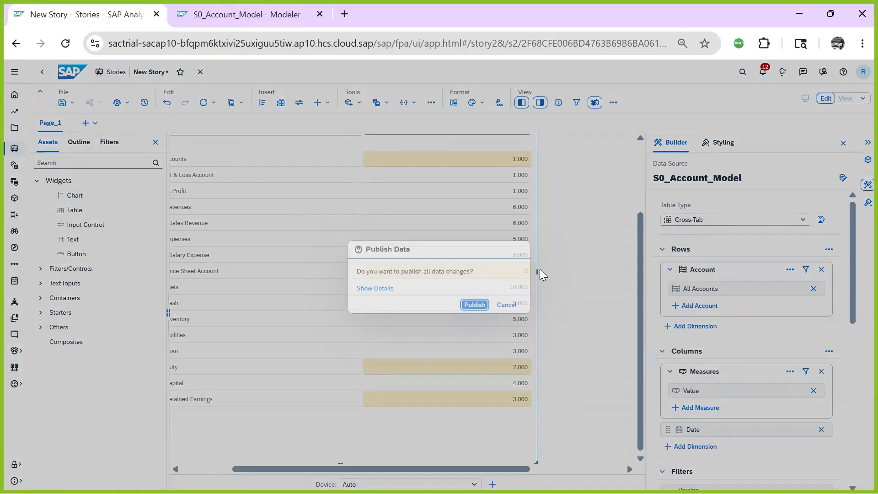
click(474, 305)
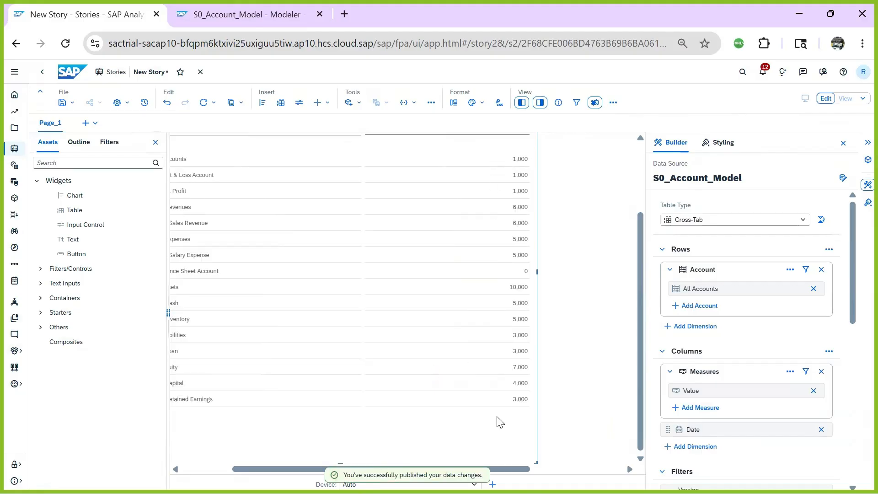
drag(363, 468, 314, 468)
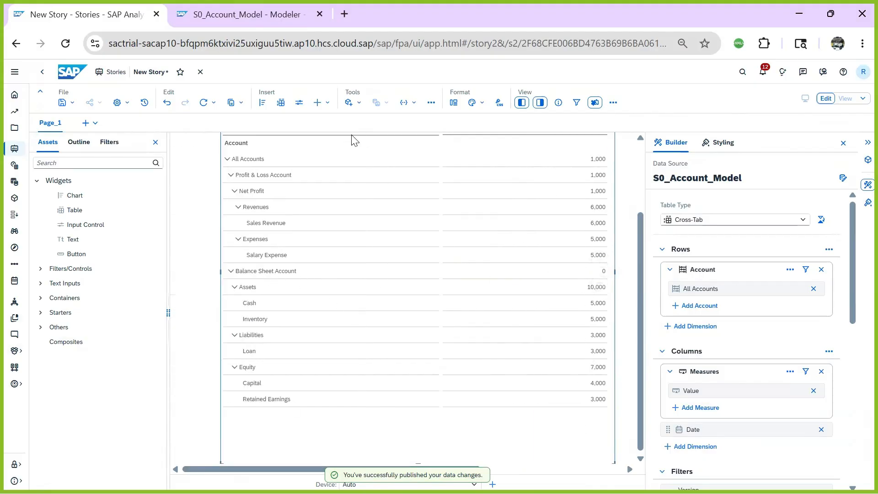
Switch to the S0_Account_Model tab, refresh the Data Foundation preview and reopen the model structure by way of Data Management.
click(245, 17)
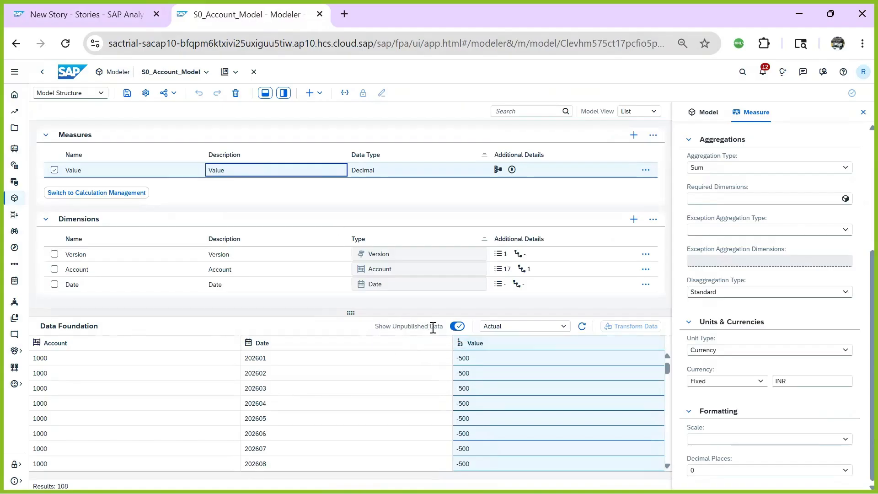
click(582, 326)
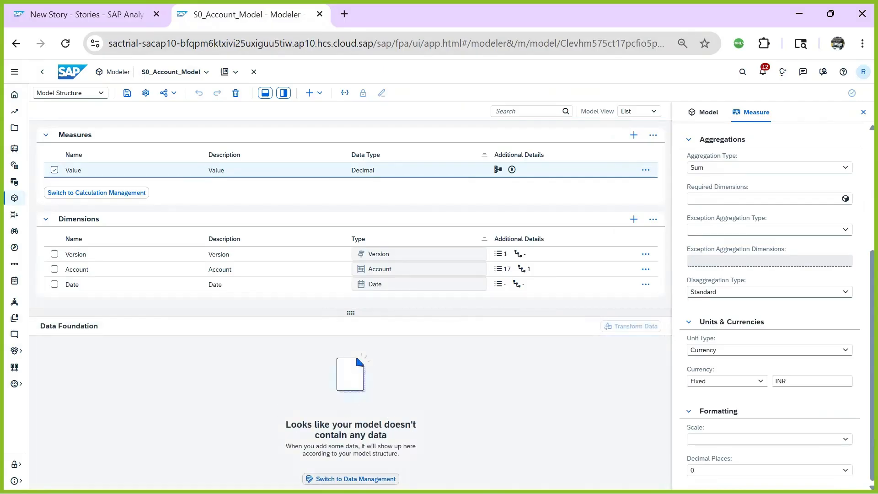
click(350, 479)
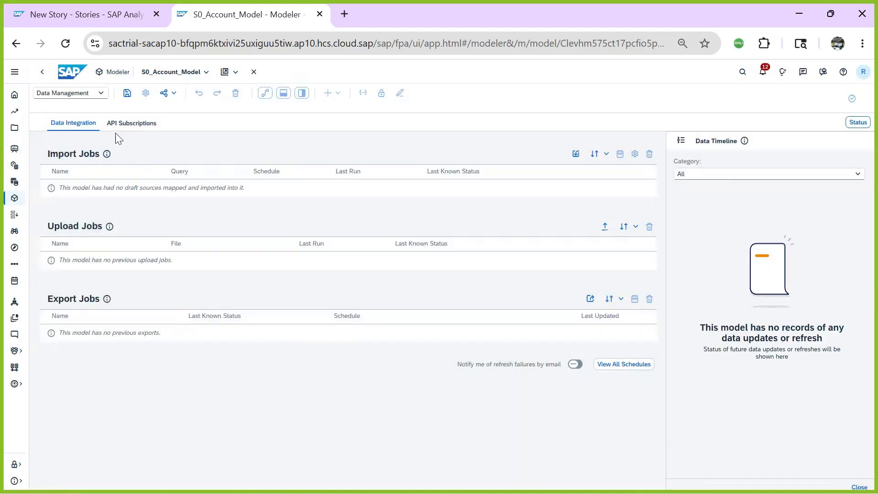
click(101, 93)
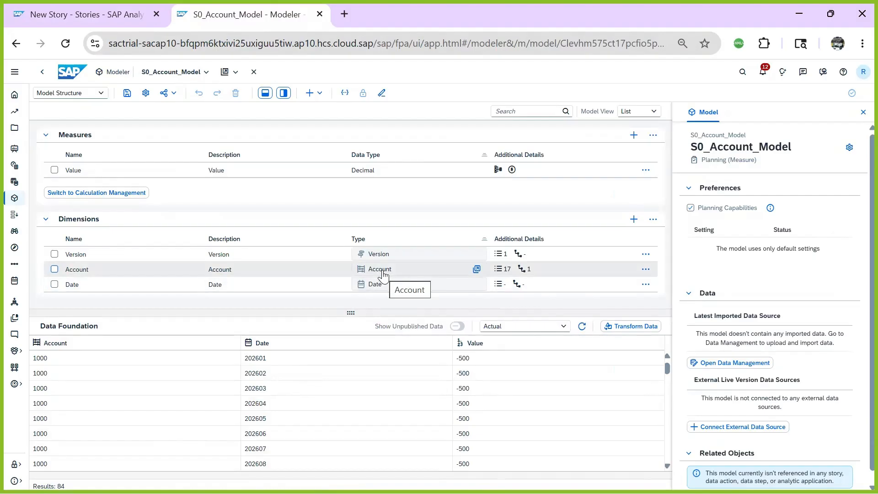
Set the model's structure priority to take properties and calculations from Account, and save the model.
click(145, 93)
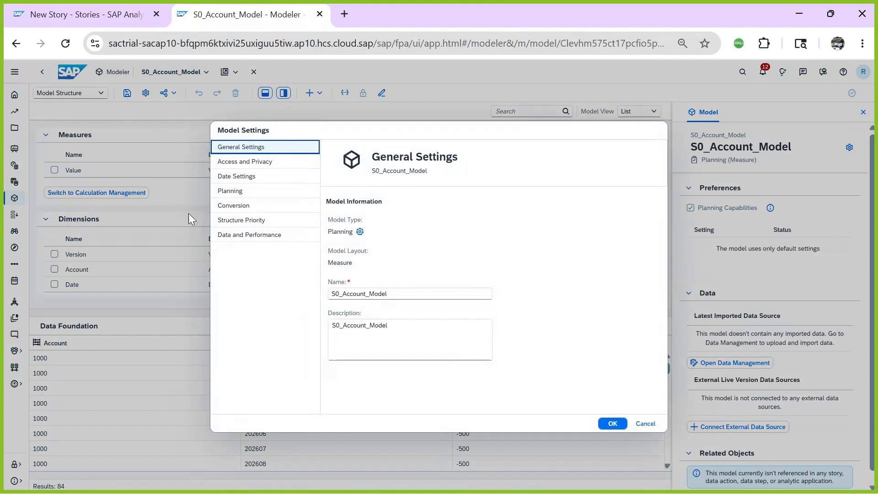
click(239, 223)
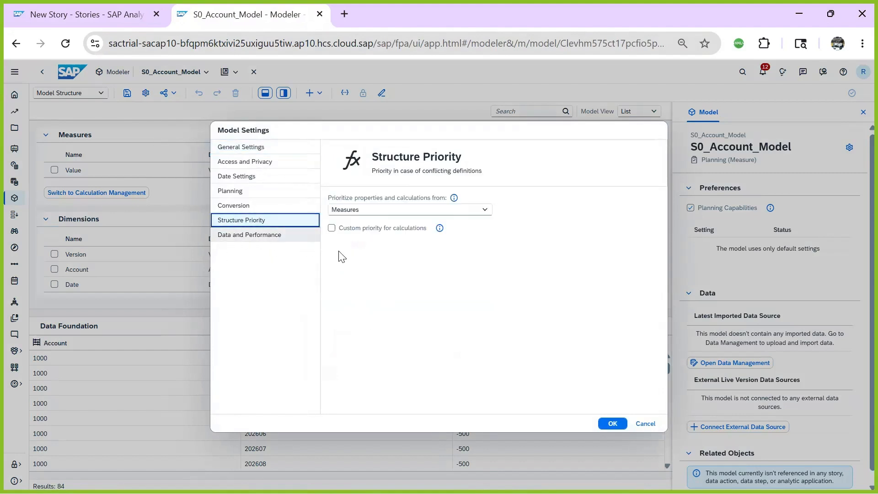
click(485, 213)
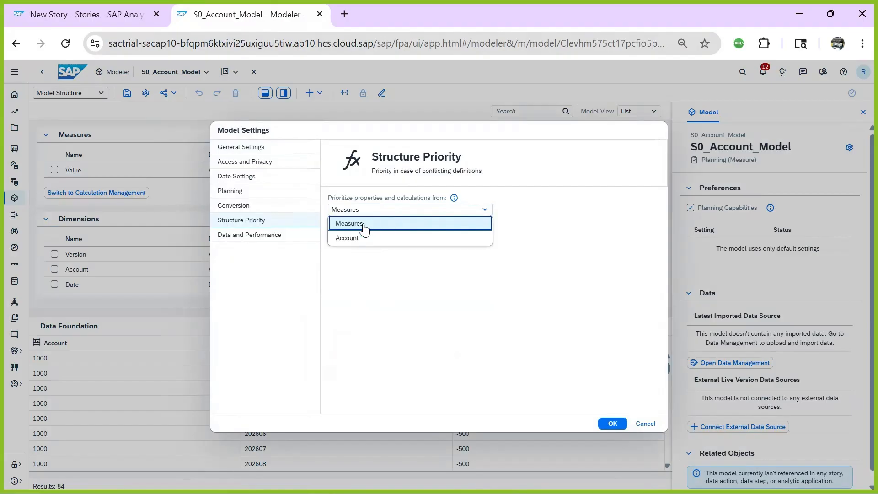
click(356, 239)
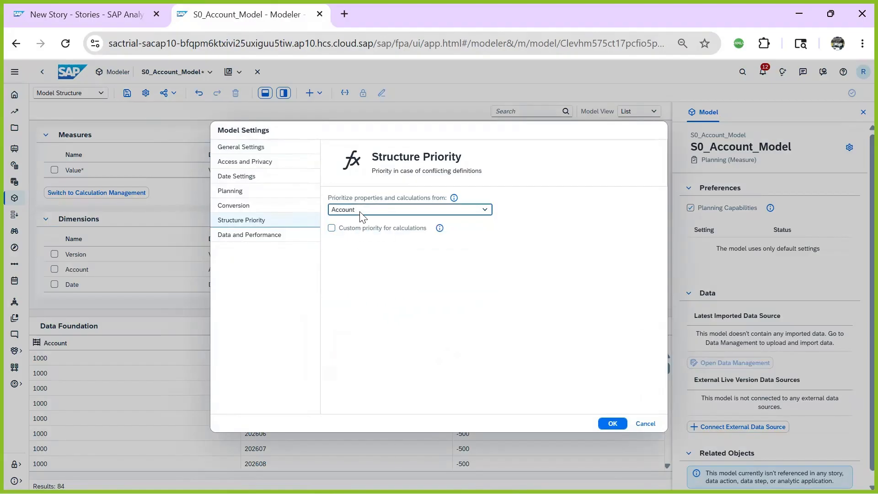
click(613, 423)
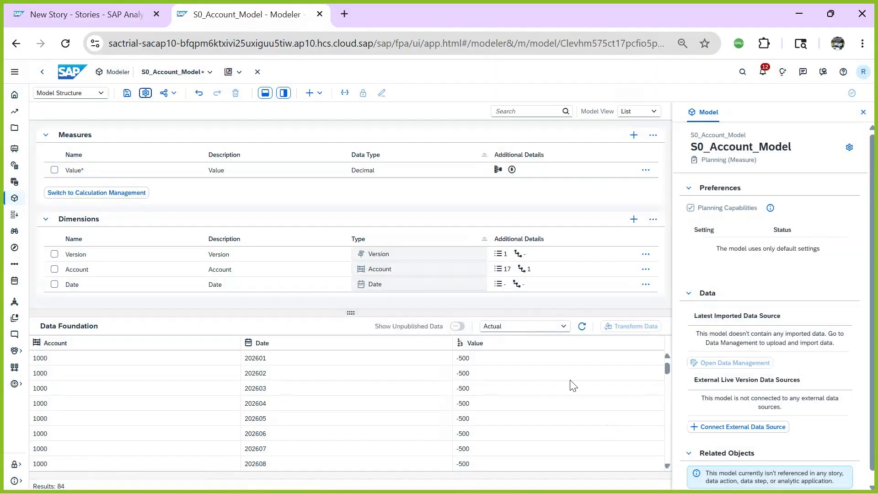
click(126, 93)
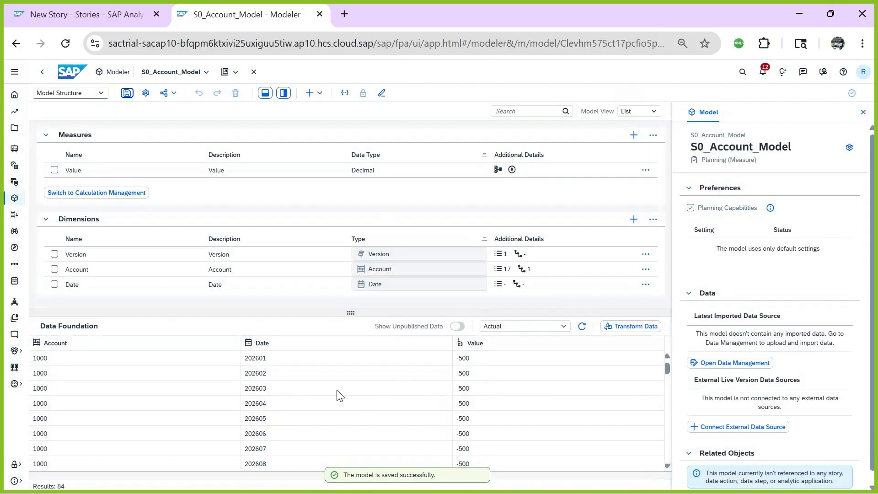
Switch to the New Story tab, refresh the story's data and reload the page.
click(98, 15)
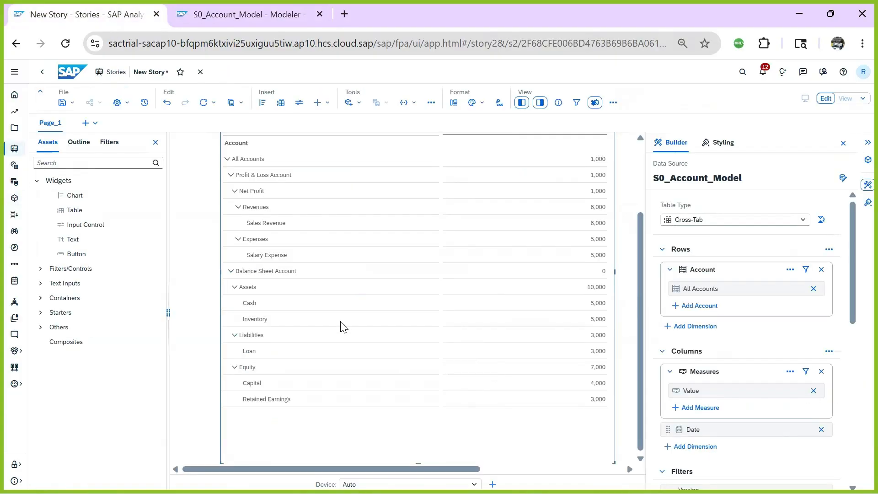
click(204, 104)
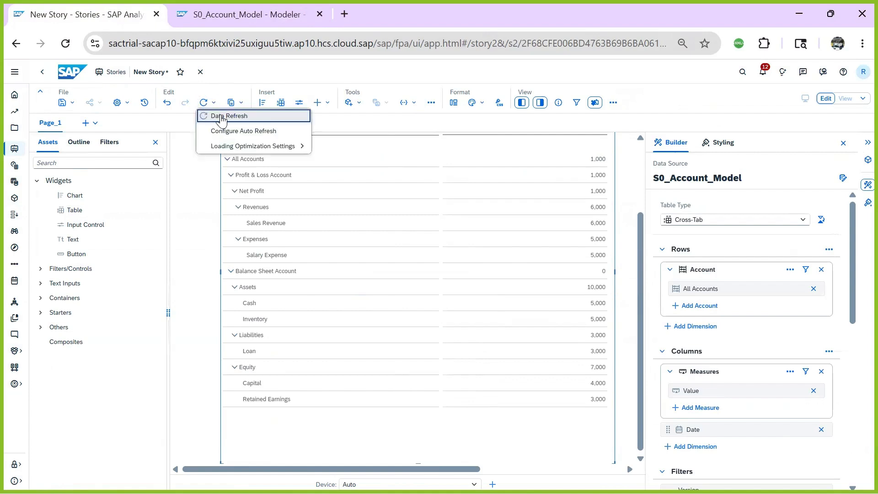
click(222, 118)
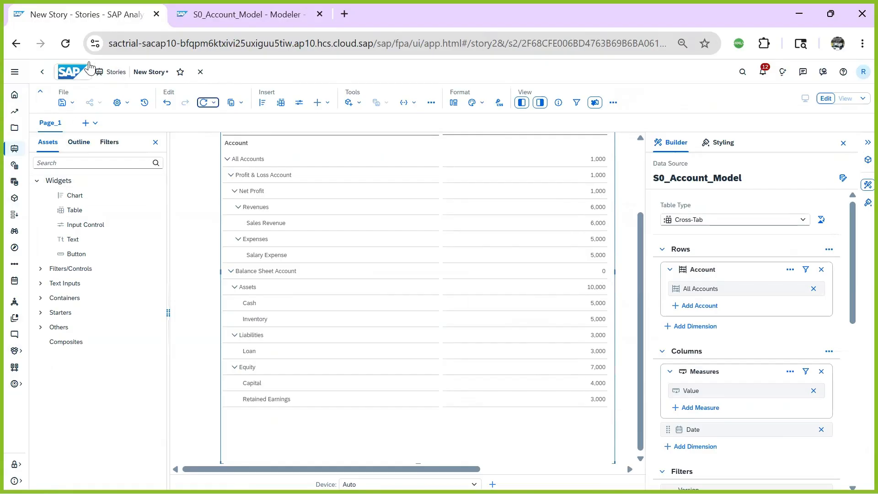
click(69, 46)
click(498, 129)
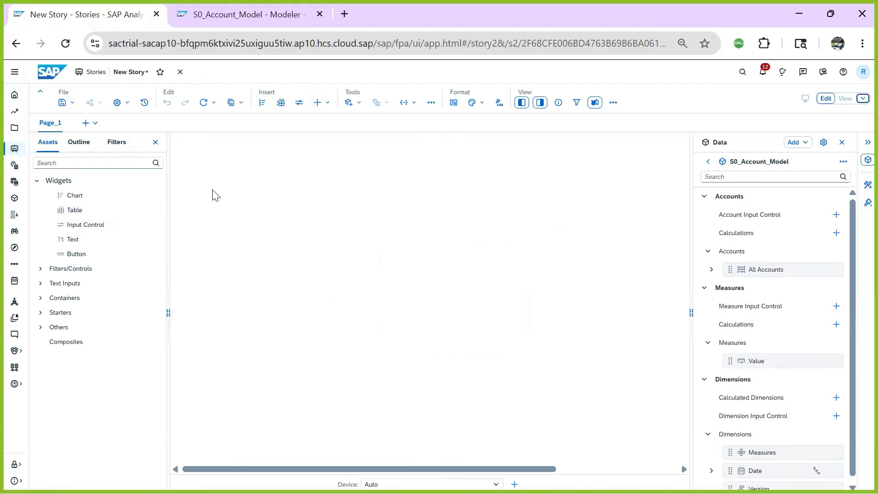
Insert a table on the story page and add All Accounts to its rows.
drag(92, 207, 207, 155)
drag(439, 294, 469, 312)
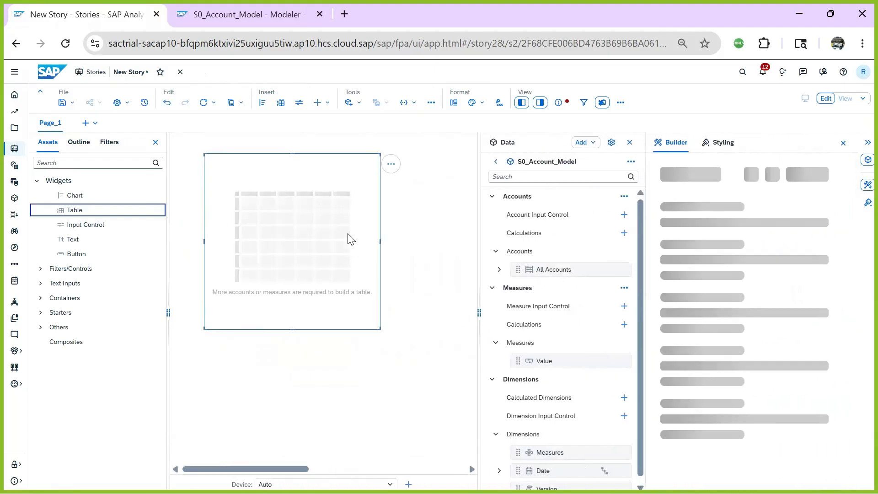
click(697, 289)
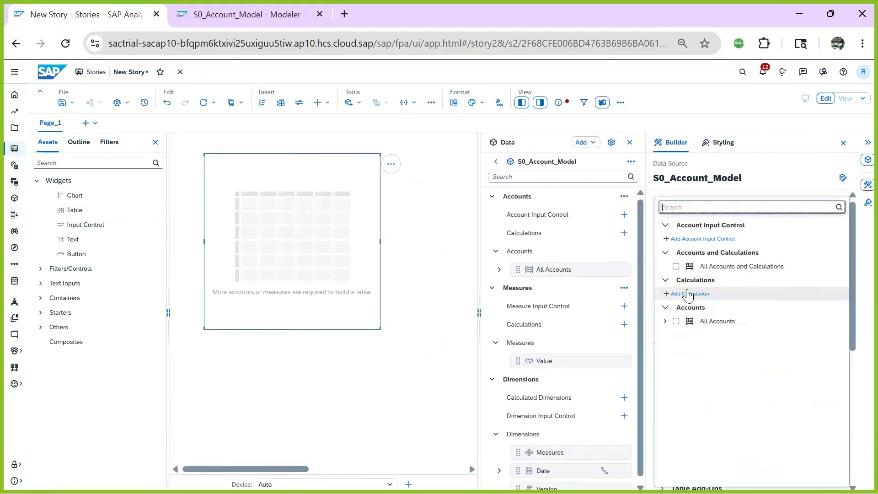
click(350, 259)
click(686, 392)
click(675, 322)
click(649, 356)
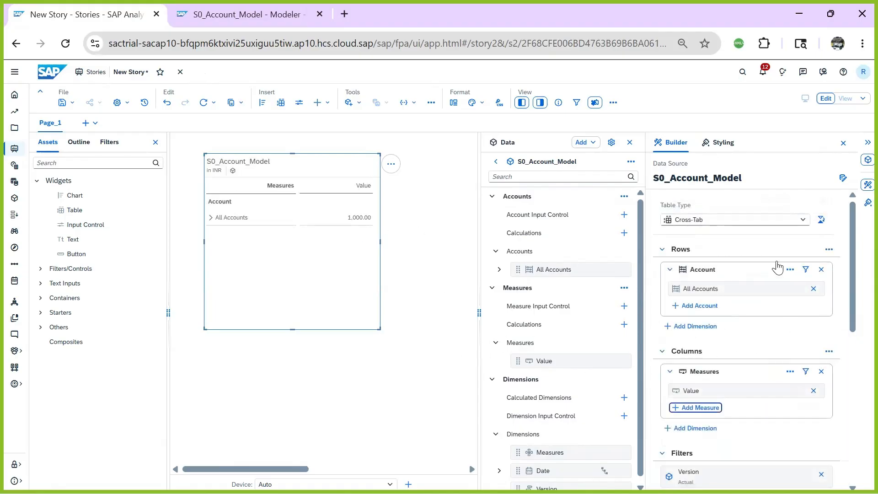
Add the Date dimension to the table's columns and filter it by member to 2026.
click(675, 430)
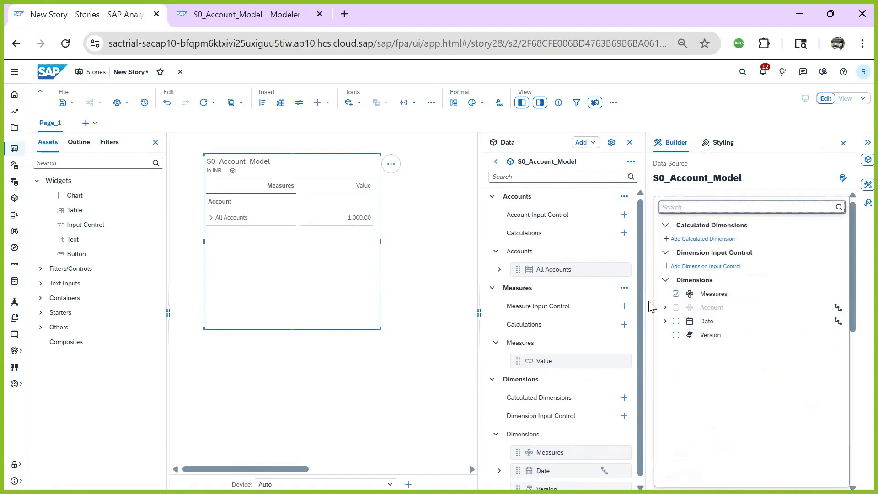
click(675, 322)
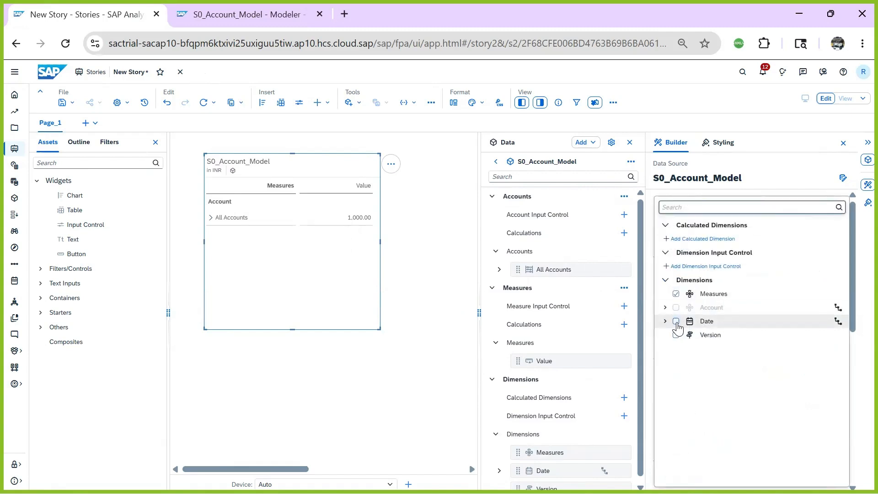
click(464, 386)
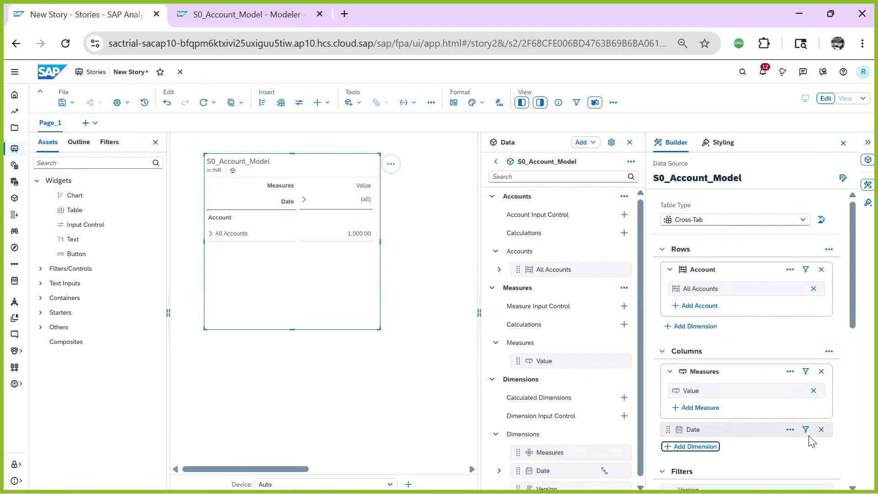
click(807, 431)
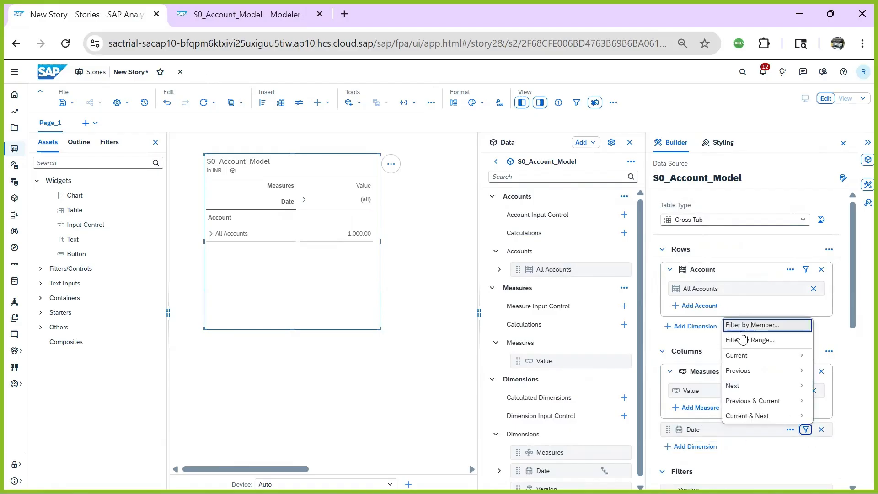
click(752, 325)
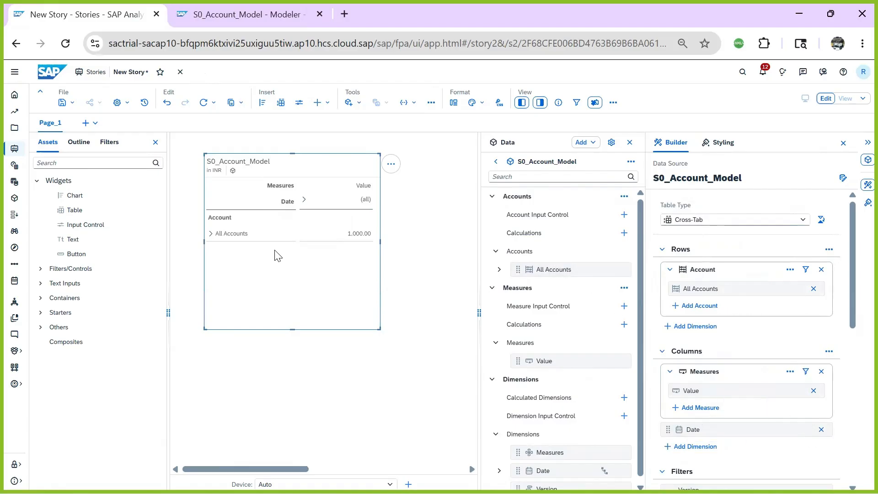
click(227, 196)
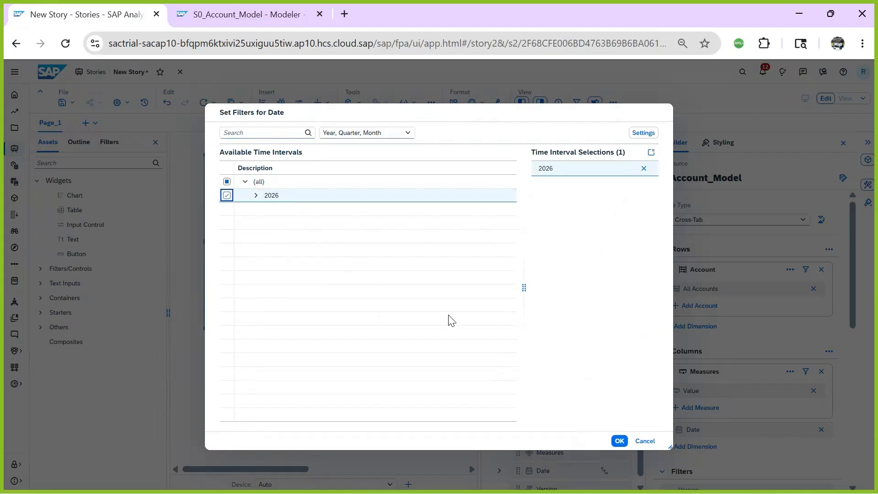
click(619, 440)
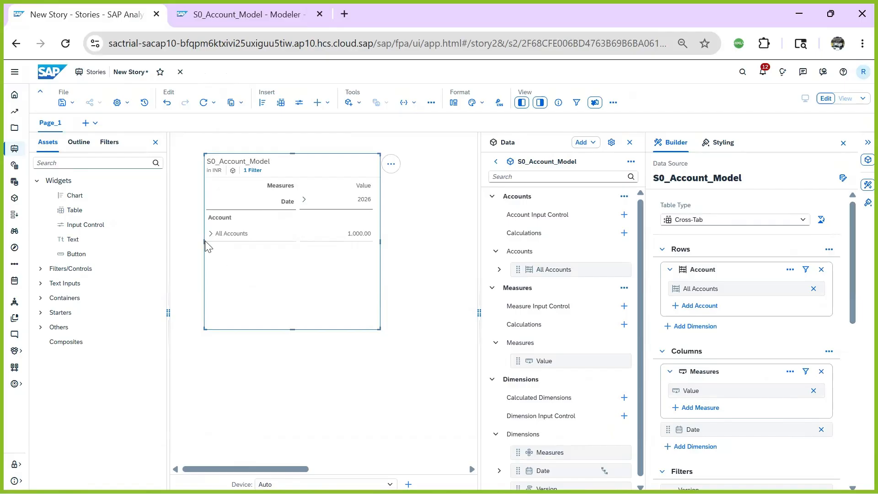
Drill the table's Account hierarchy to Level 5 and enlarge the table downward to fit more account rows.
click(223, 225)
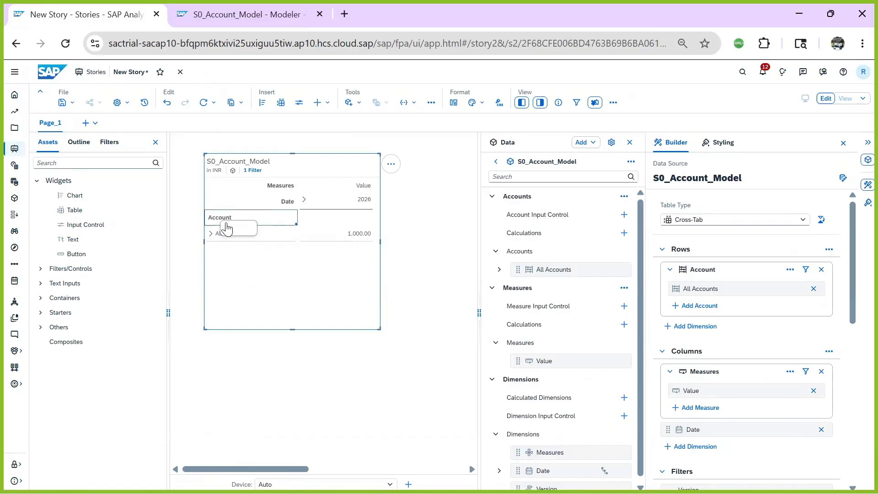
right_click(215, 221)
mouse_move(274, 228)
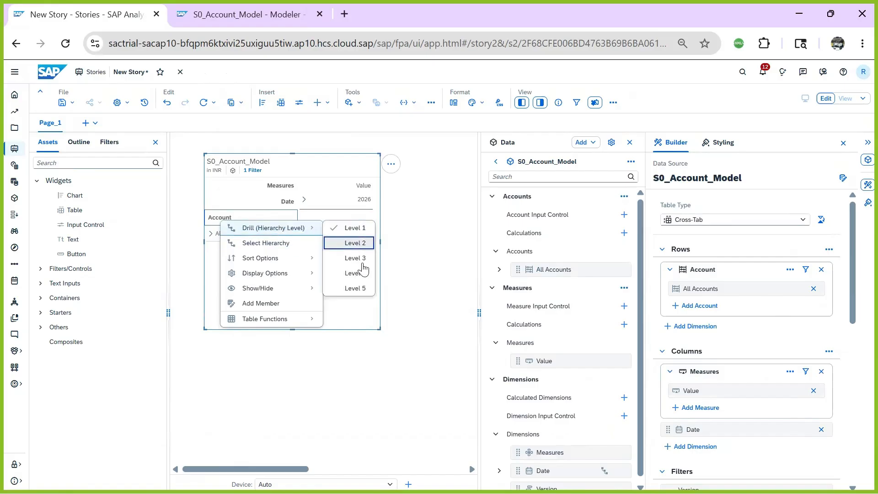
click(356, 290)
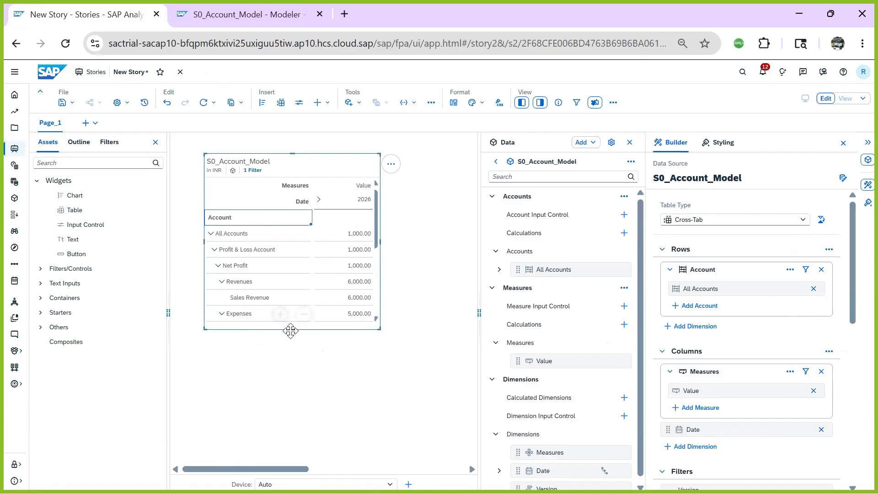
drag(294, 446, 299, 472)
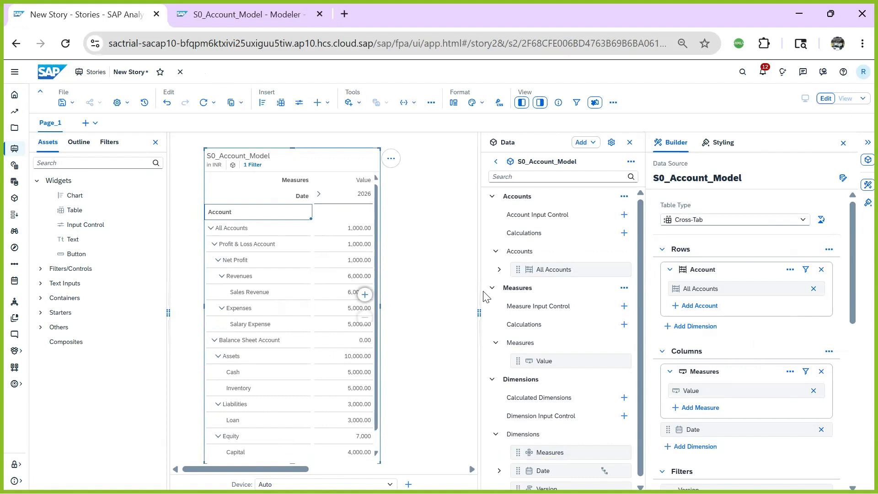
click(452, 269)
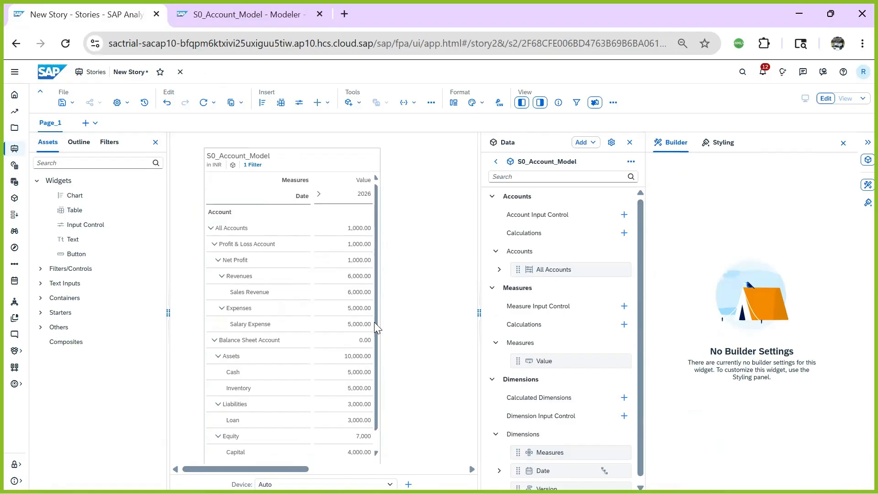
In the S0_Account_Model tab, set the structure priority to take properties and calculations from Measures, and save the model.
key(ctrl+Tab)
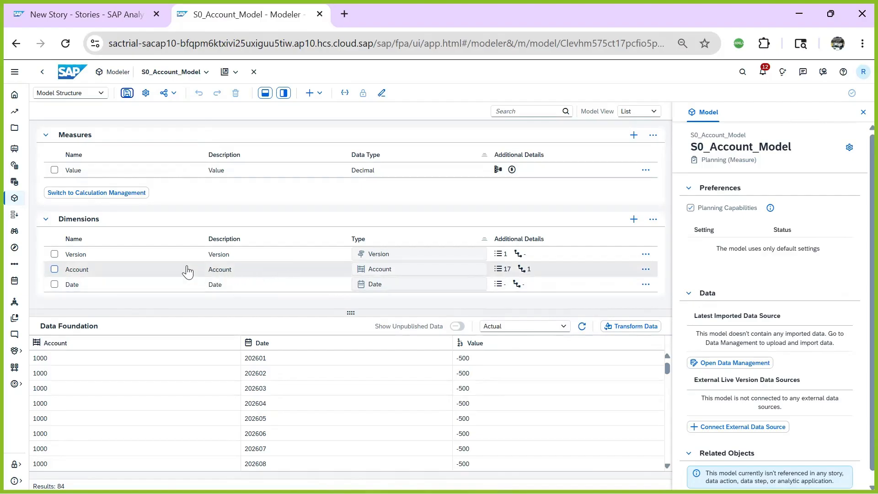
click(147, 96)
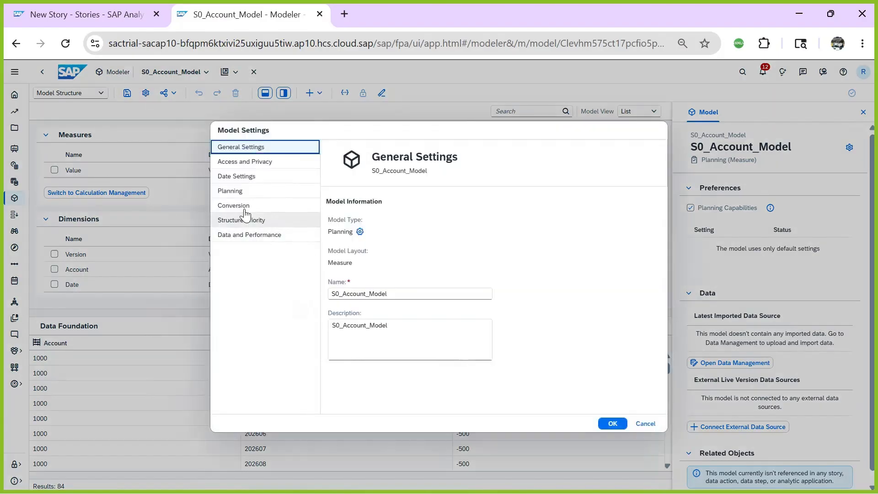
click(247, 221)
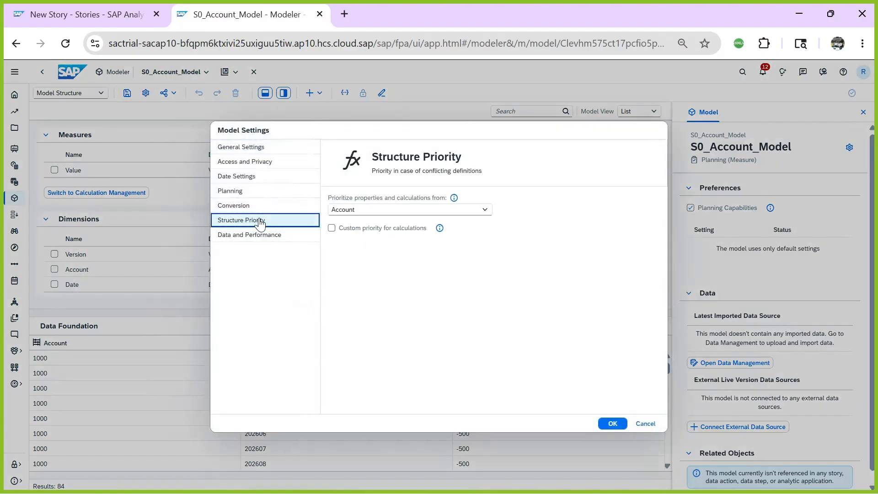
click(389, 219)
click(359, 223)
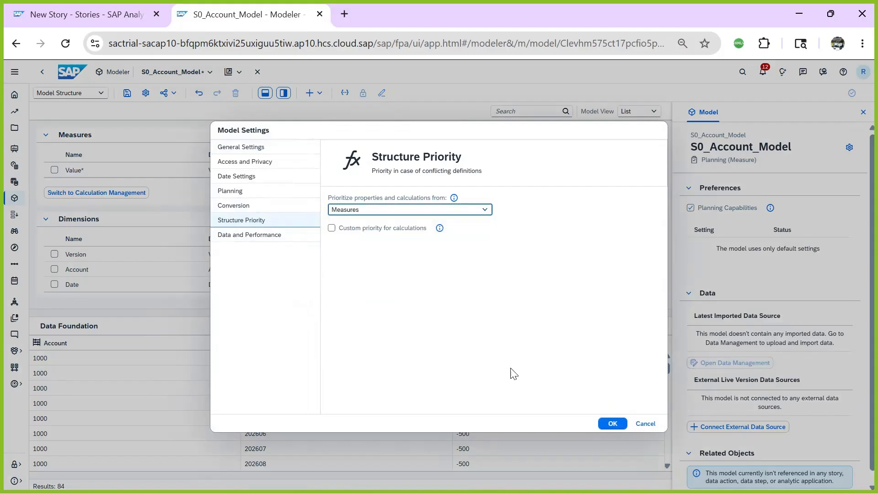
click(612, 424)
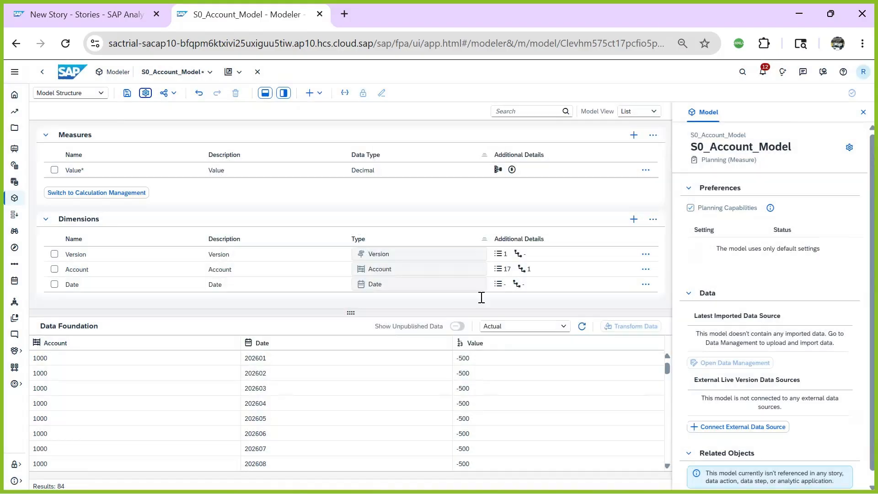
click(127, 94)
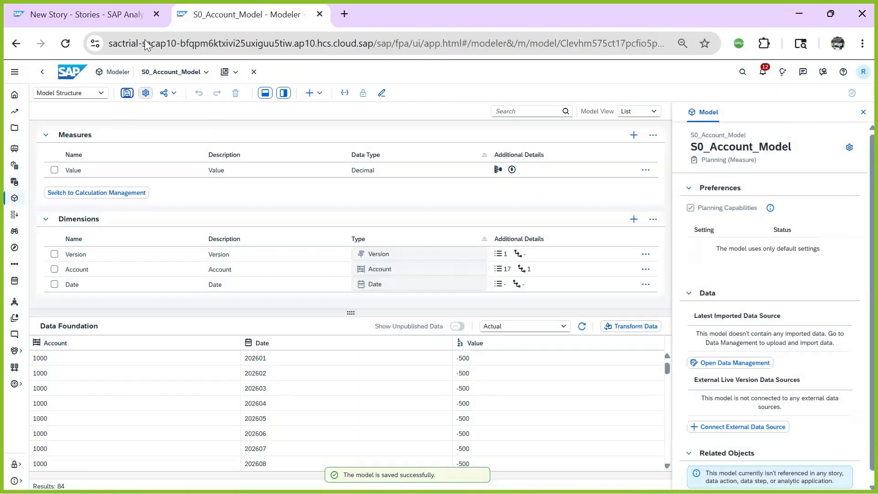
Return to the New Story tab, start saving the story in the E2Tech_Project folder and name it Account_Model_Input_Form.
click(128, 18)
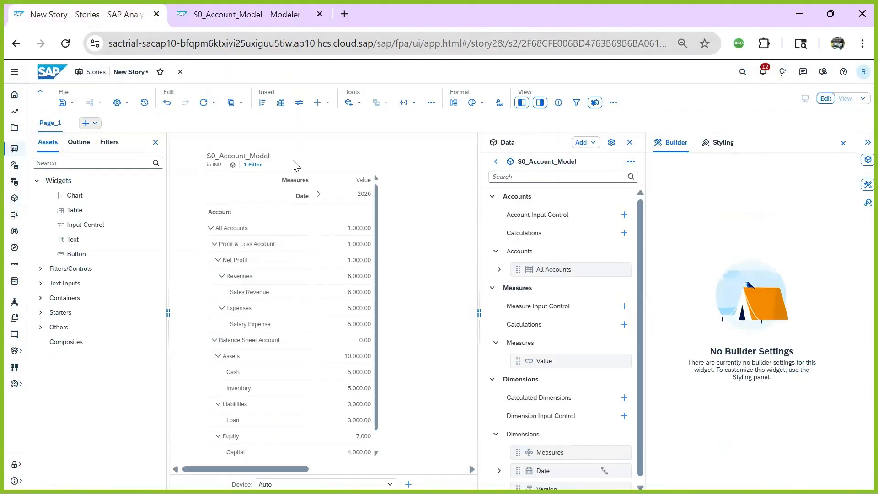
click(629, 142)
click(73, 104)
click(64, 113)
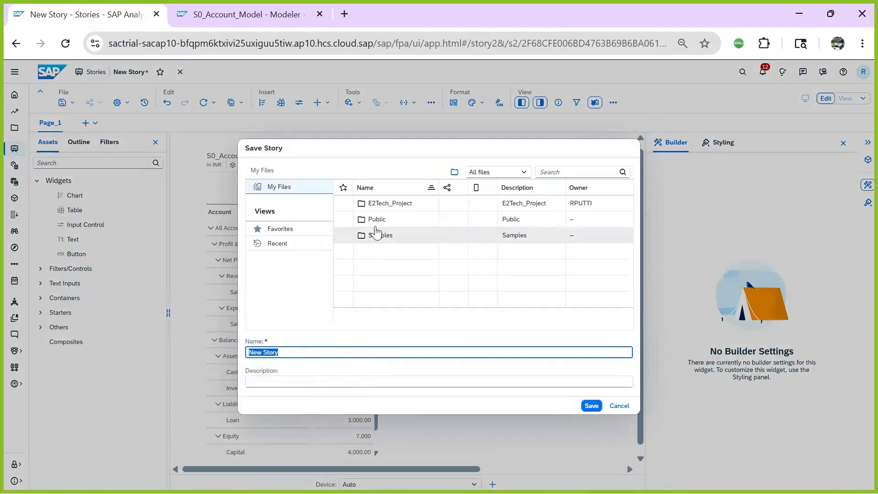
click(390, 203)
click(289, 356)
key(shift+Left)
key(shift+Left)
key(shift+Left)
key(shift+Left)
key(shift+Left)
key(shift+Left)
key(shift+Left)
key(shift+Left)
key(BackSpace)
key(BackSpace)
text(a)
key(BackSpace)
key(Caps_Lock)
text(A)
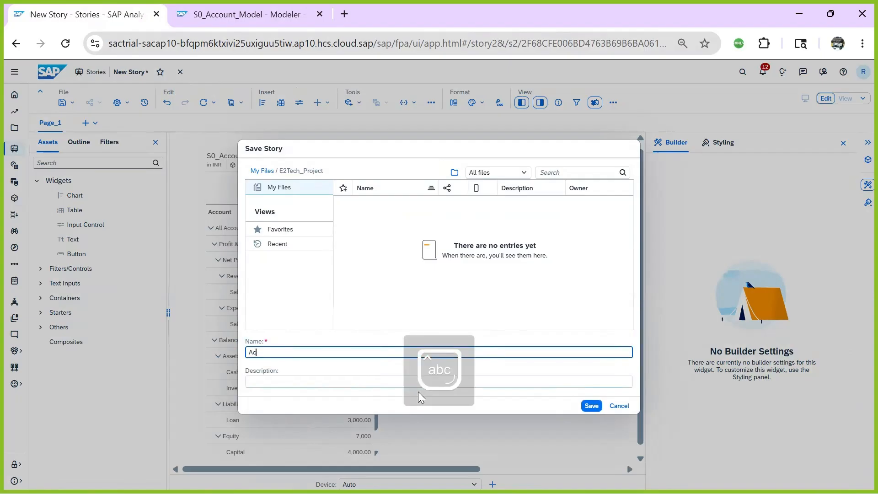
text(ccount_Model_Input_Form)
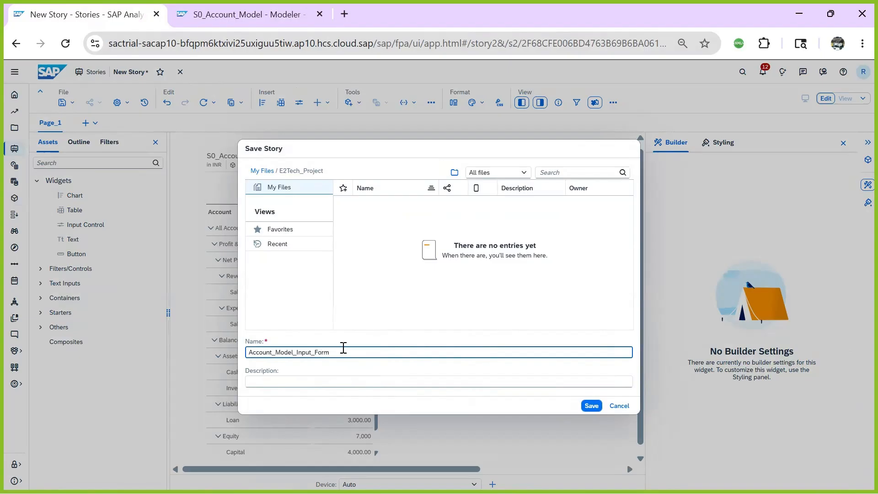
Copy the story name Account_Model_Input_Form into the description and save the story.
drag(343, 350, 96, 346)
key(ctrl+c)
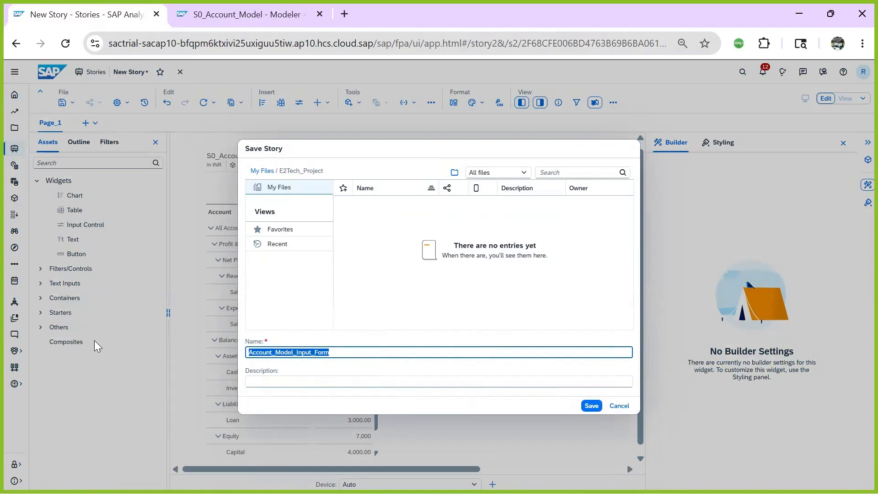
click(277, 384)
key(ctrl+v)
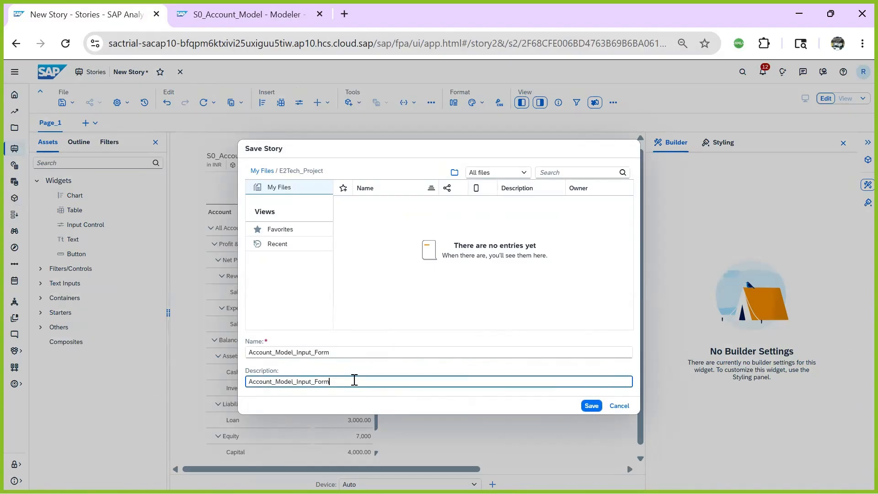
click(593, 406)
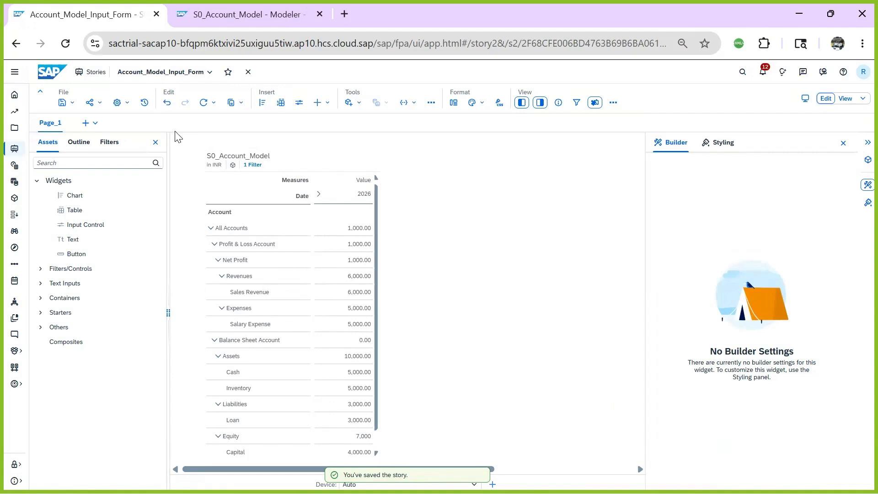
Reload the saved story's page and select its account table.
key(F5)
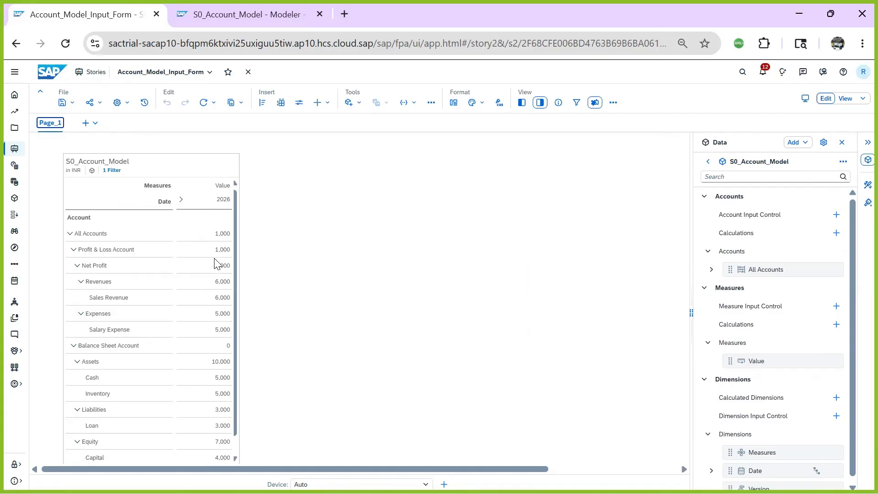
click(204, 306)
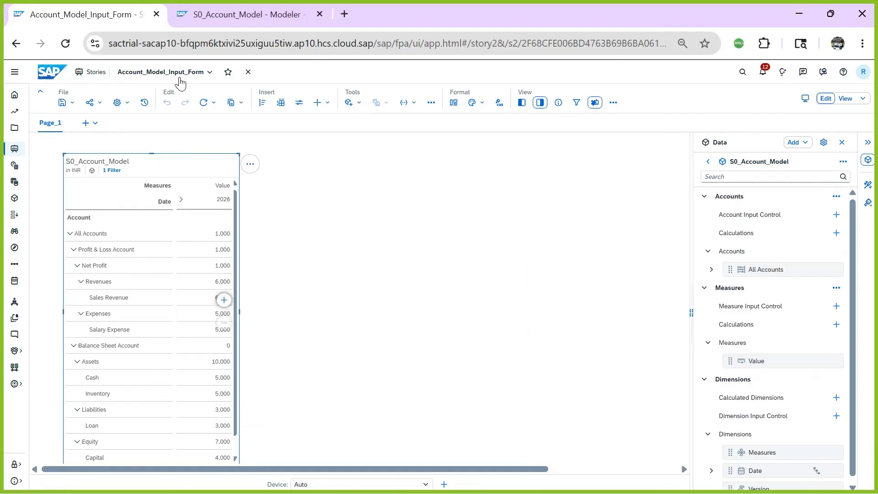
Switch to the S0_Account_Model tab and open the Account dimension's full table for editing.
click(247, 15)
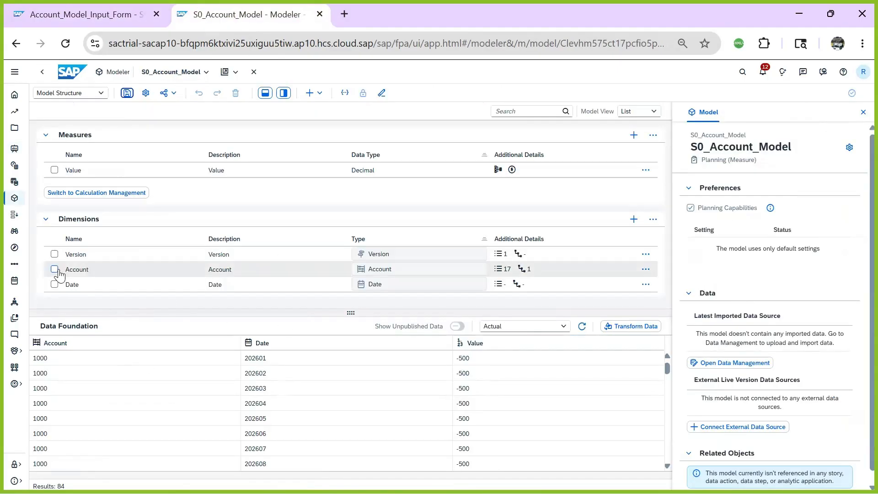
click(388, 271)
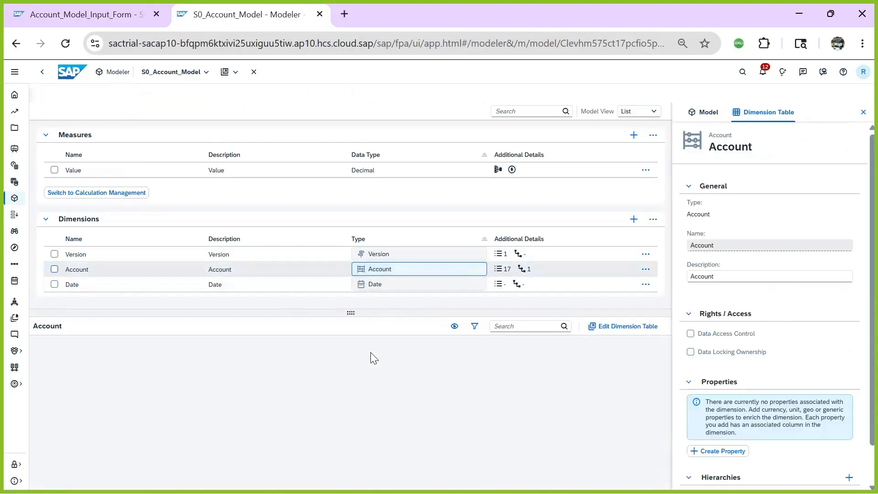
click(476, 269)
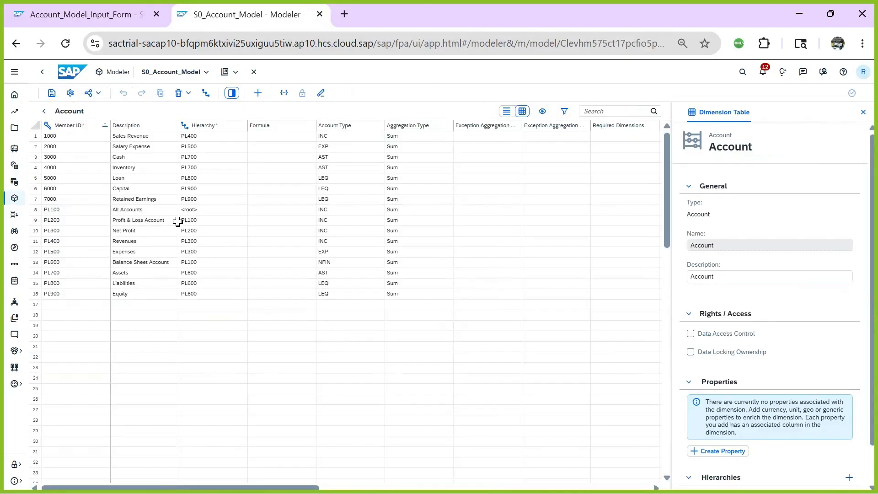
Set the decimal places of account 2000 to 3 in the Account dimension table and save the model.
click(139, 137)
drag(183, 487, 305, 487)
click(479, 137)
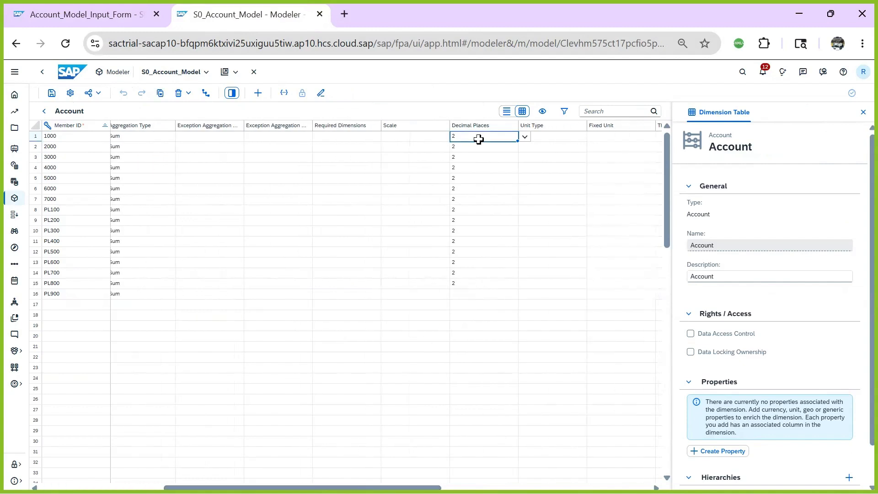
click(476, 147)
text(3)
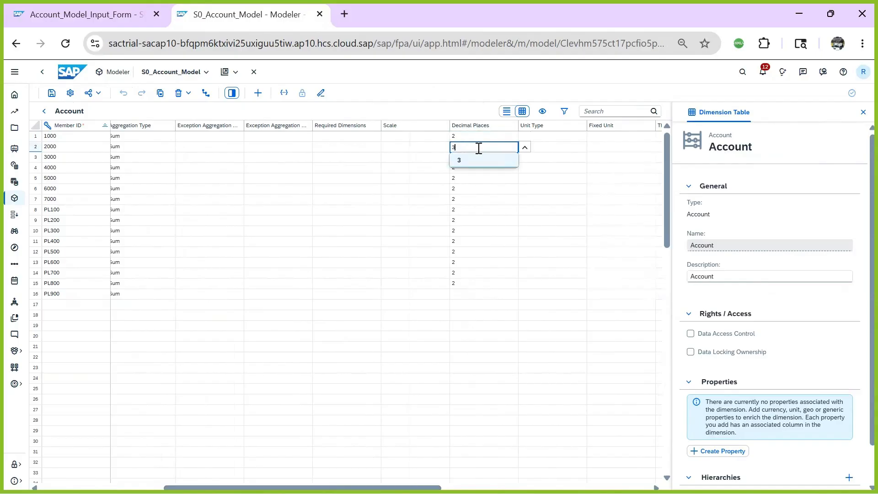
key(Return)
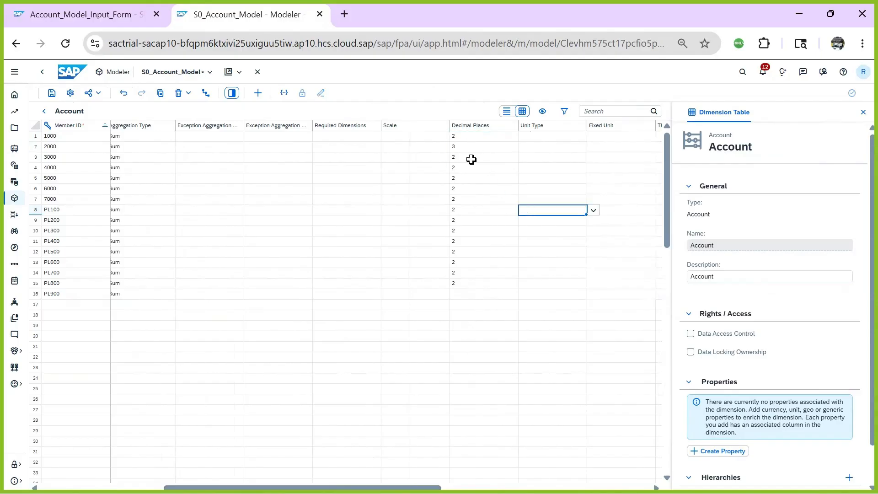
click(52, 93)
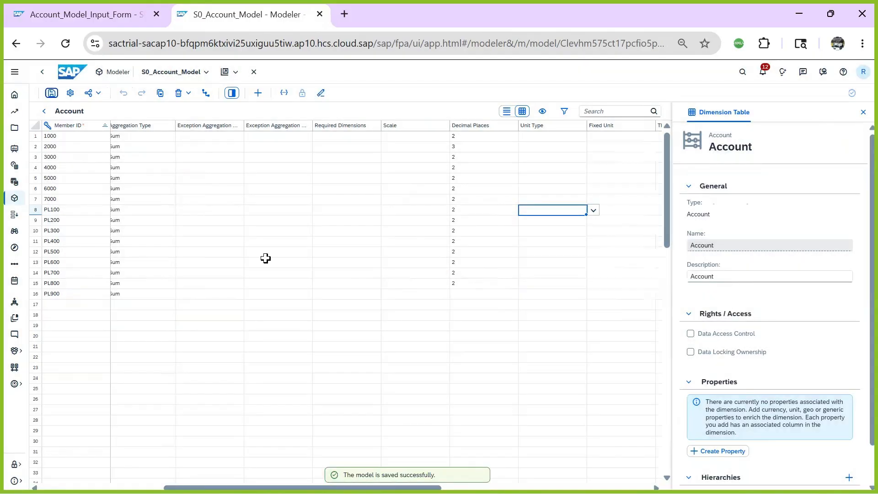
Switch to the Account_Model_Input_Form story and reload its page to check the account table's decimals.
click(106, 18)
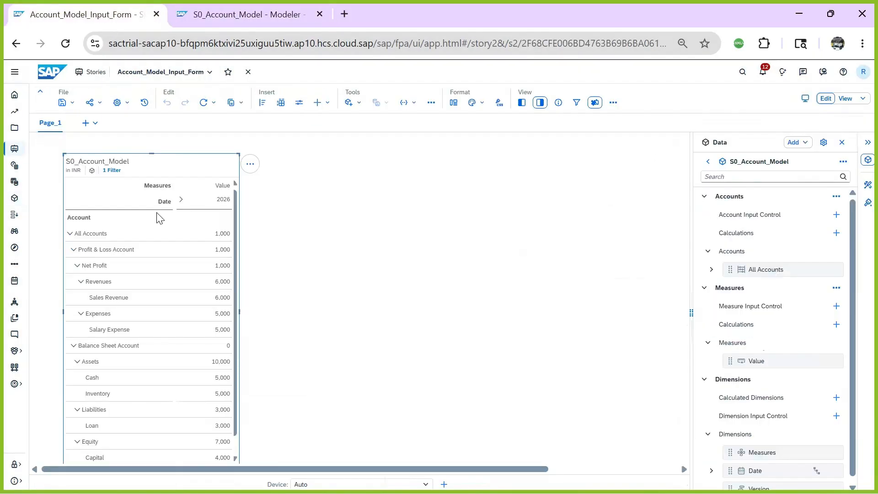
click(66, 44)
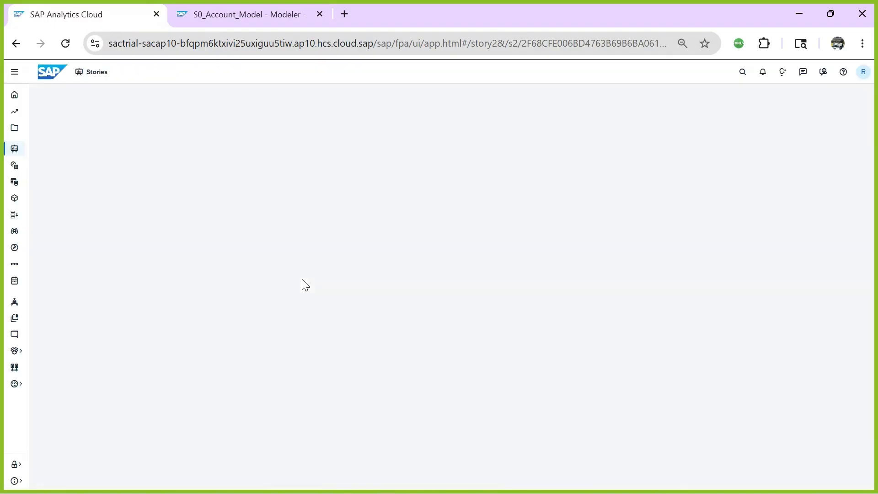
Return to the S0_Account_Model tab, set its structure priority to accounts instead of measures, and save the model.
key(ctrl+Tab)
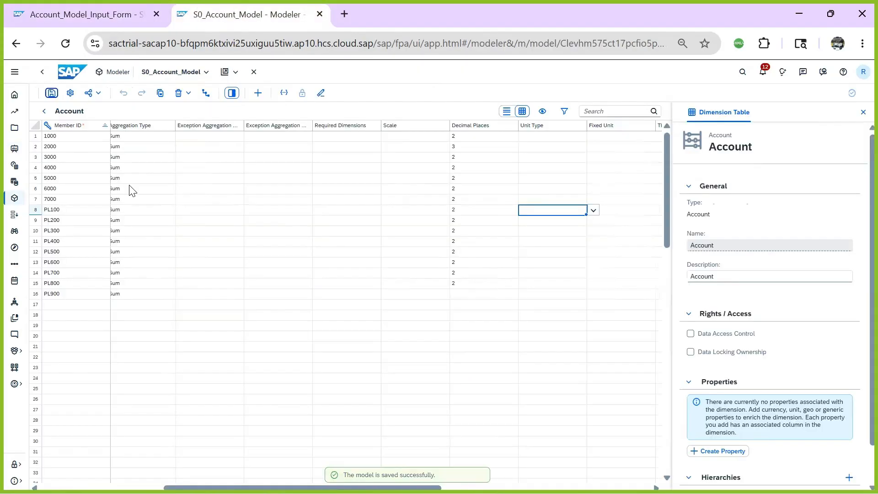
click(71, 93)
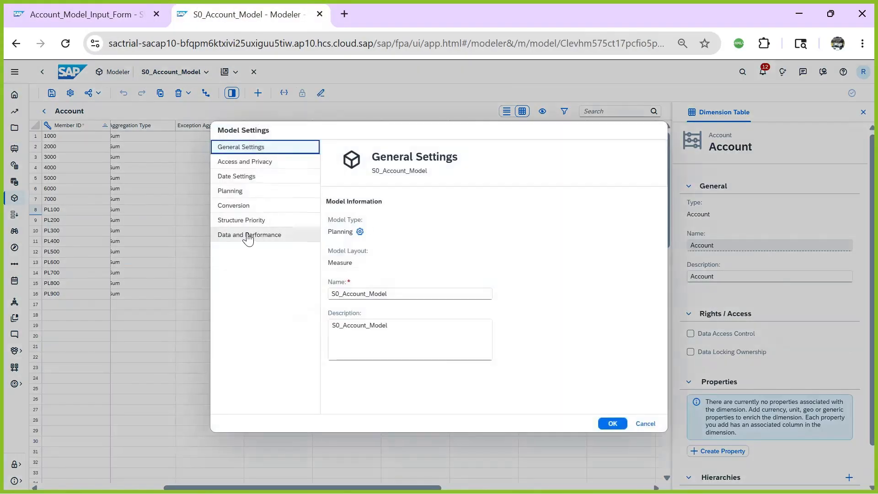
click(242, 220)
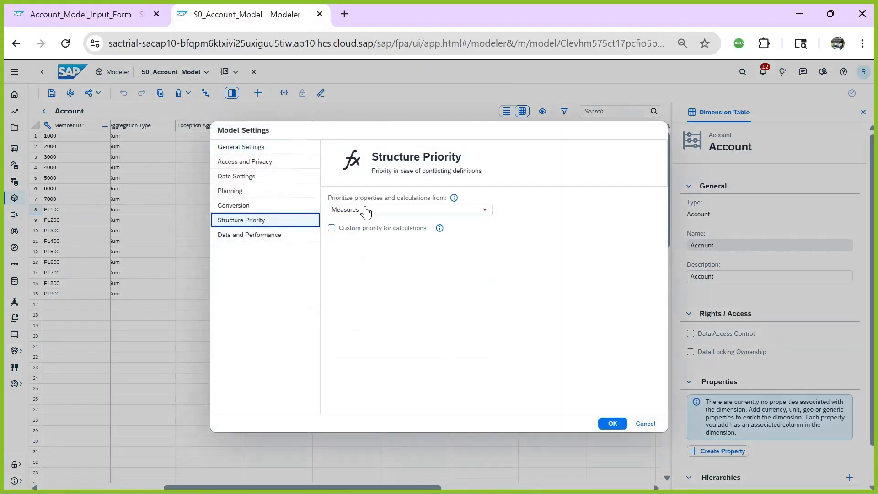
click(364, 209)
click(347, 238)
click(612, 424)
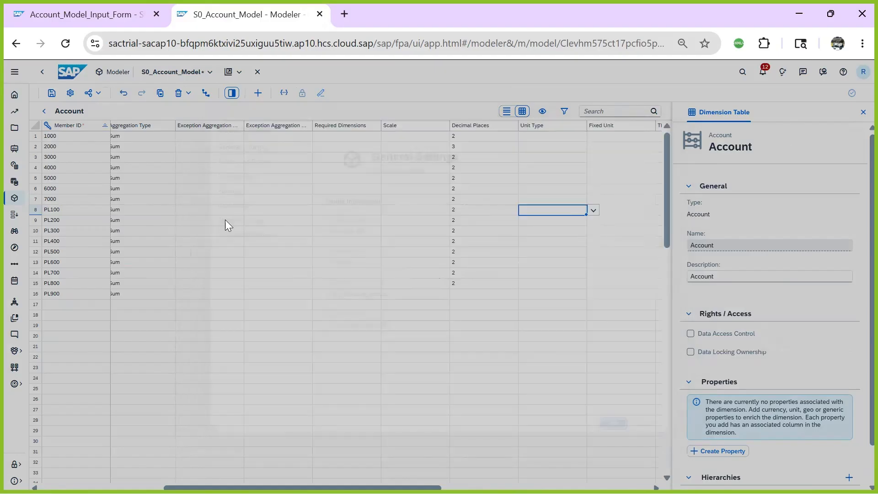
click(52, 93)
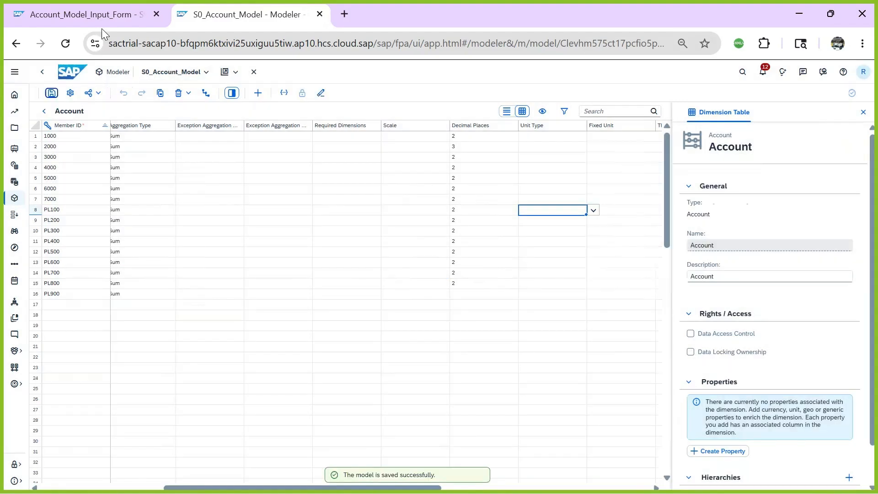
Go back to the Account_Model_Input_Form story, refresh its data and reload the page.
click(95, 16)
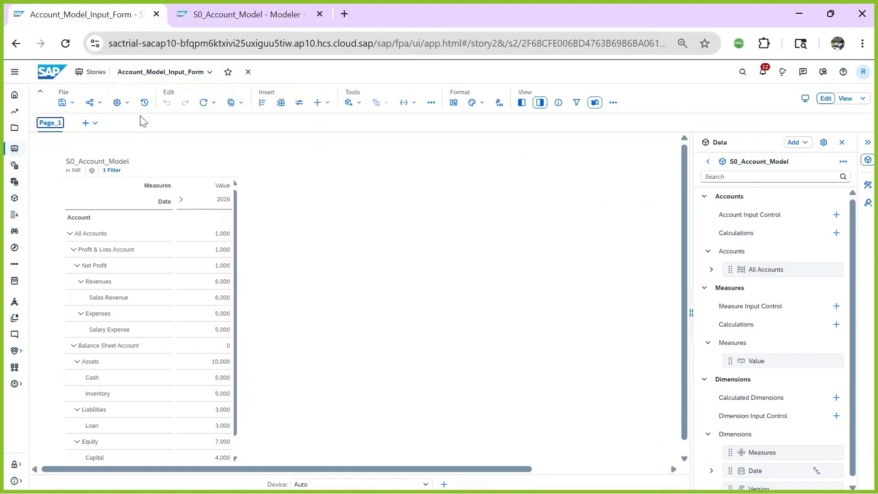
click(214, 102)
click(220, 115)
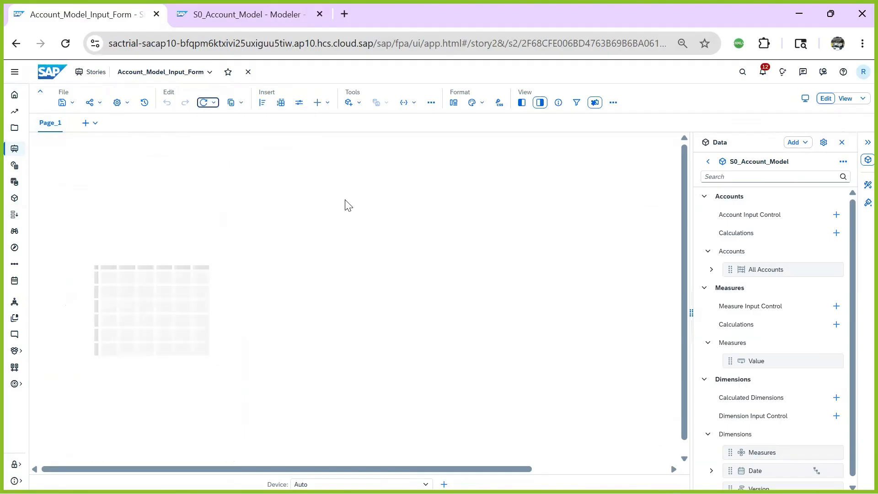
click(65, 43)
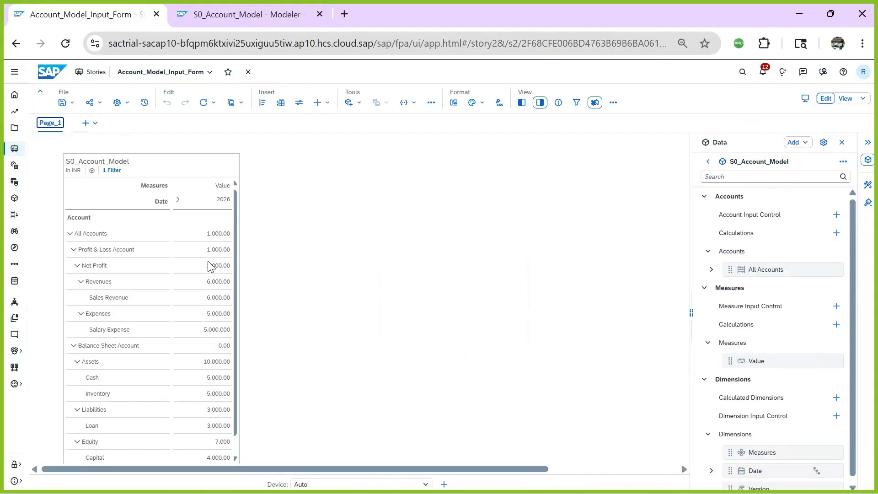
Compare the decimal display of the Sales Revenue and Salary Expense rows in the story table.
click(108, 301)
click(109, 326)
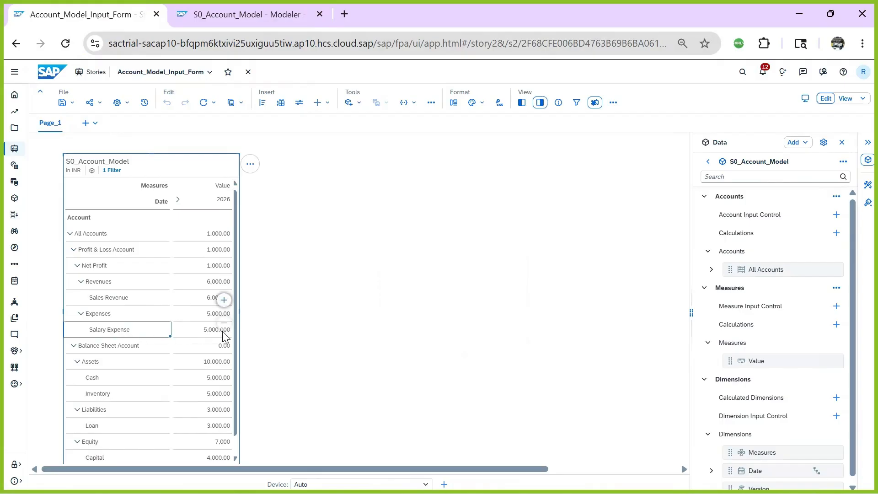
click(271, 351)
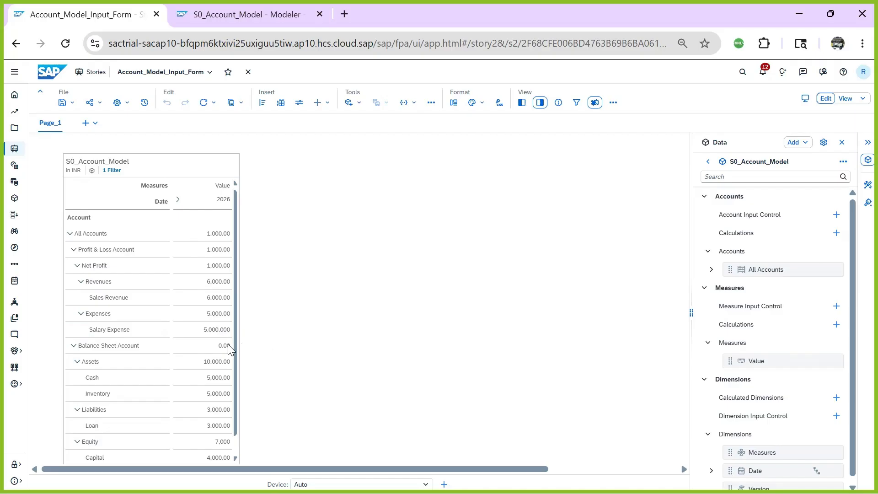
Switch to the S0_Account_Model tab and view the Account table's remaining columns through Threshold and Hide.
click(218, 16)
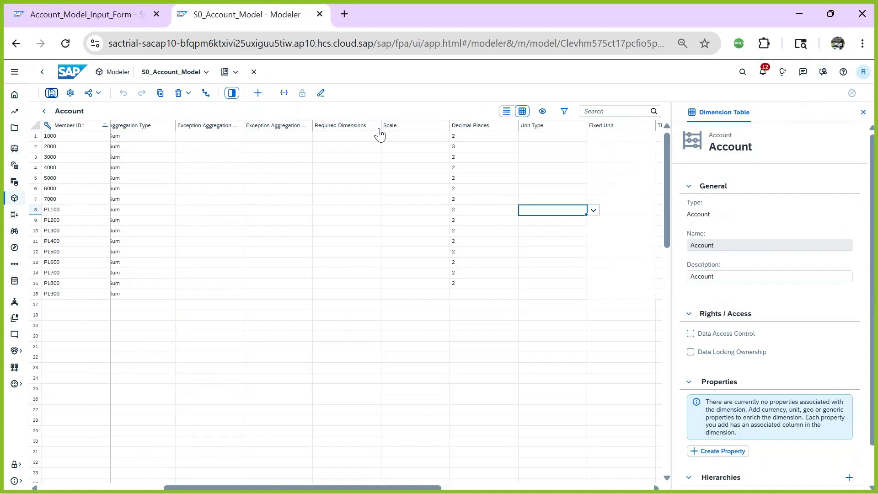
mouse_move(438, 493)
click(347, 420)
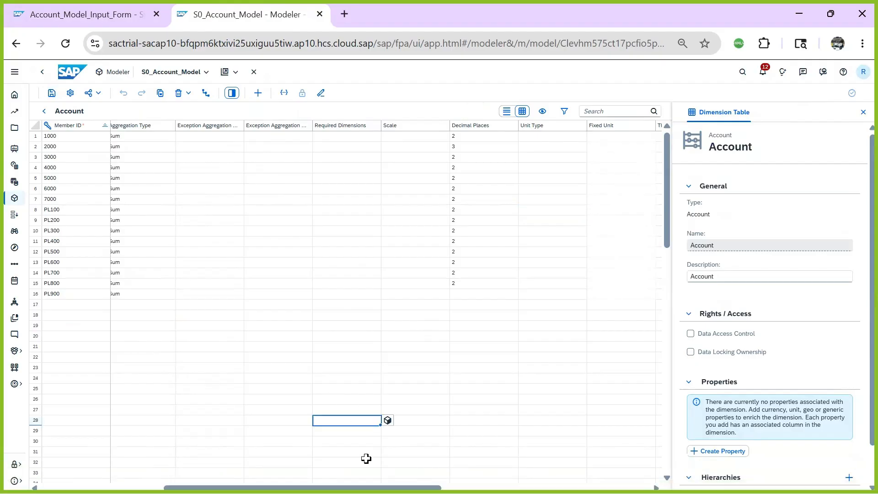
drag(366, 487, 481, 488)
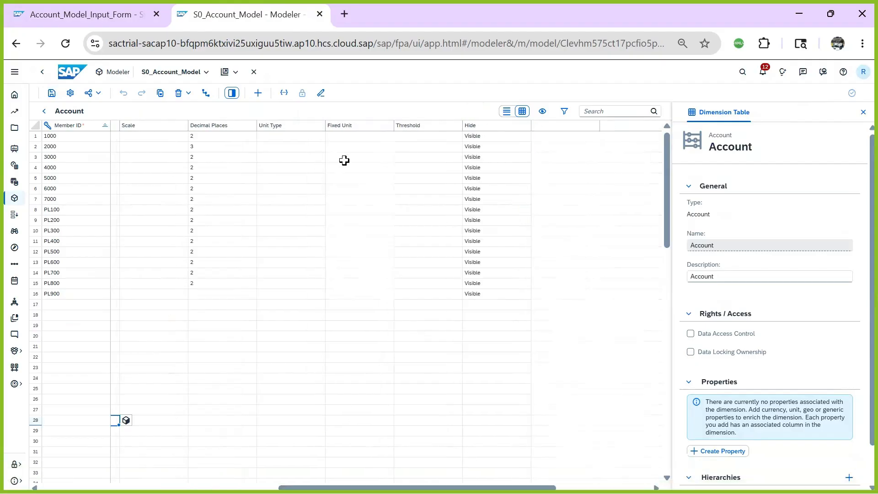